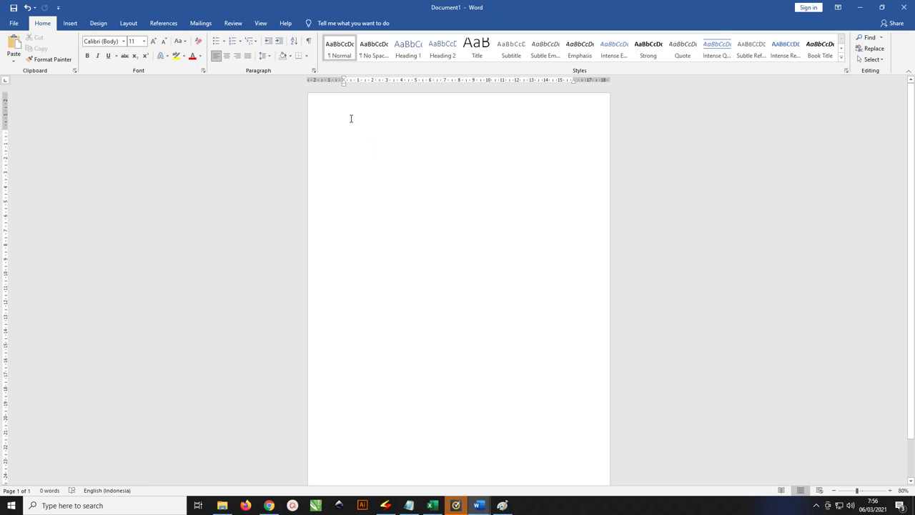
Step: Draw a trial rectangle across the top of the page, nudge it, then delete it
{"action": "left_click", "coordinate": [74, 25]}
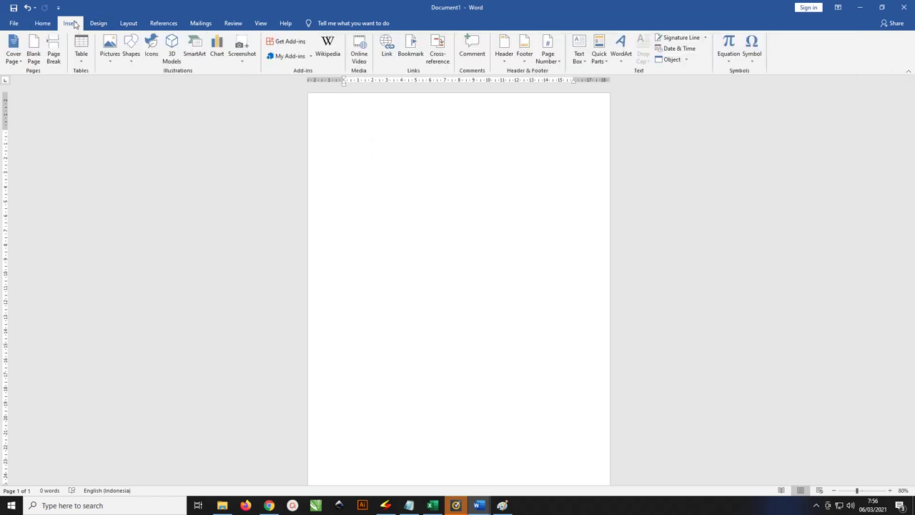
{"action": "left_click", "coordinate": [130, 61]}
{"action": "left_click", "coordinate": [155, 80]}
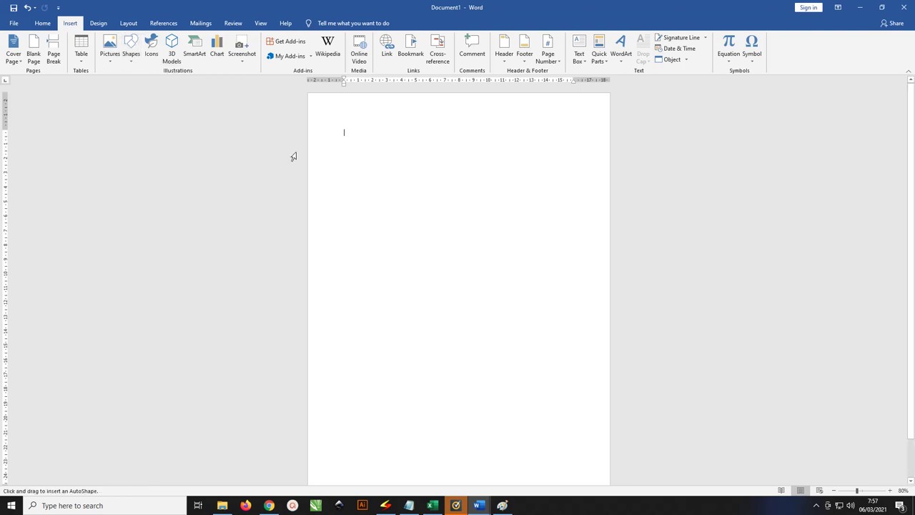
{"action": "left_click_drag", "start_coordinate": [326, 110], "coordinate": [602, 253]}
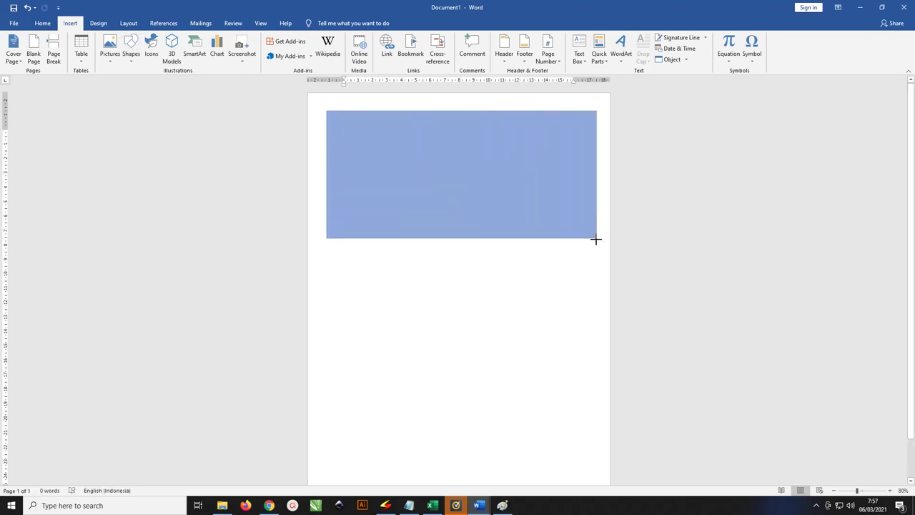
{"action": "left_click_drag", "start_coordinate": [474, 150], "coordinate": [469, 151]}
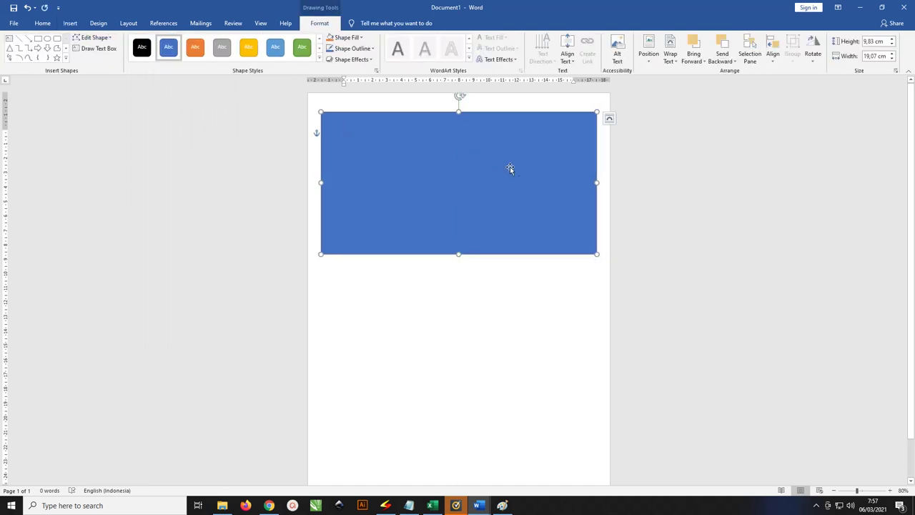
{"action": "left_click_drag", "start_coordinate": [521, 169], "coordinate": [521, 164]}
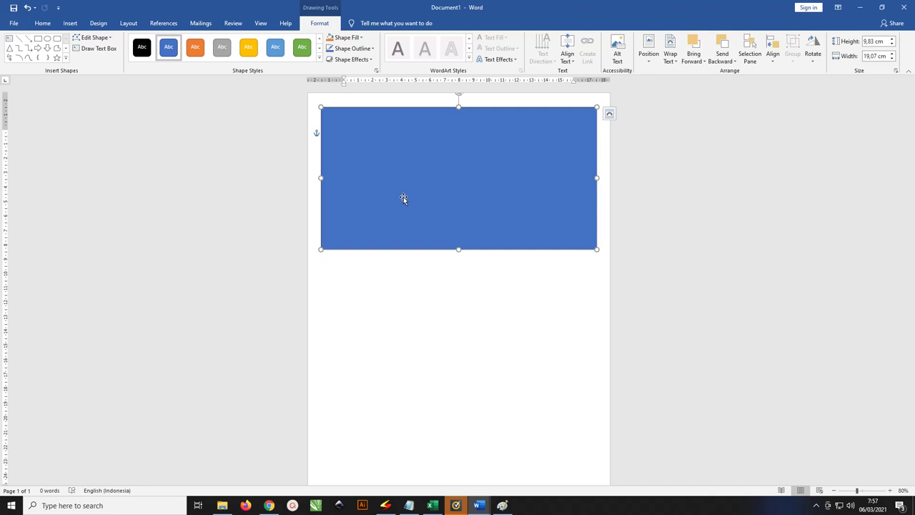
{"action": "key", "text": "Delete"}
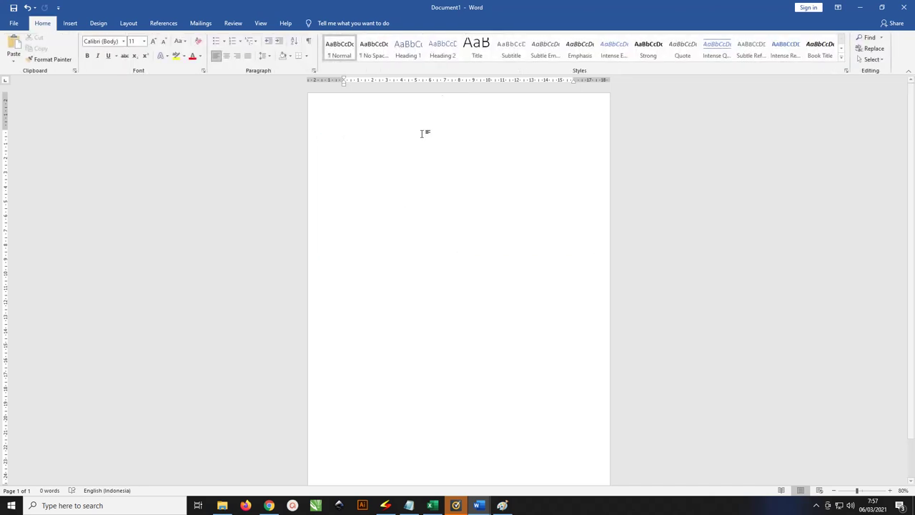
Step: Set the page to A4 paper in landscape orientation with Narrow margins
{"action": "left_click", "coordinate": [128, 24]}
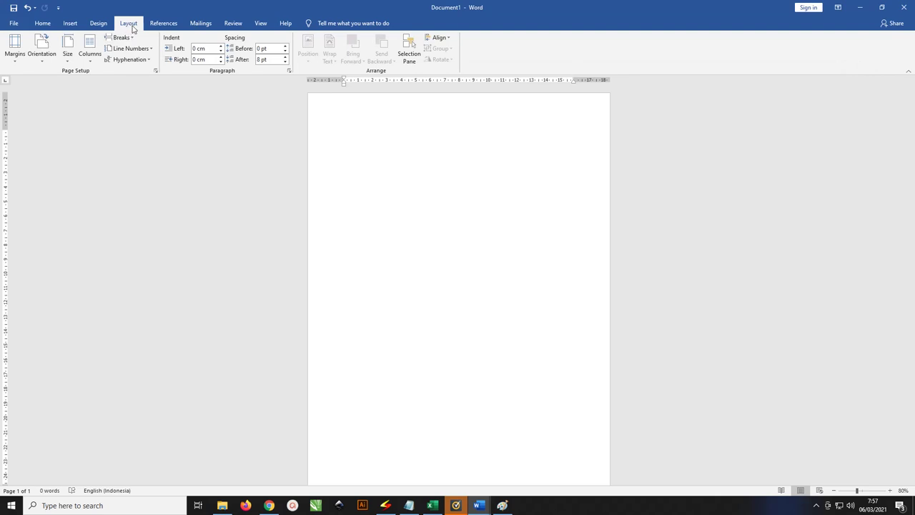
{"action": "left_click", "coordinate": [69, 56]}
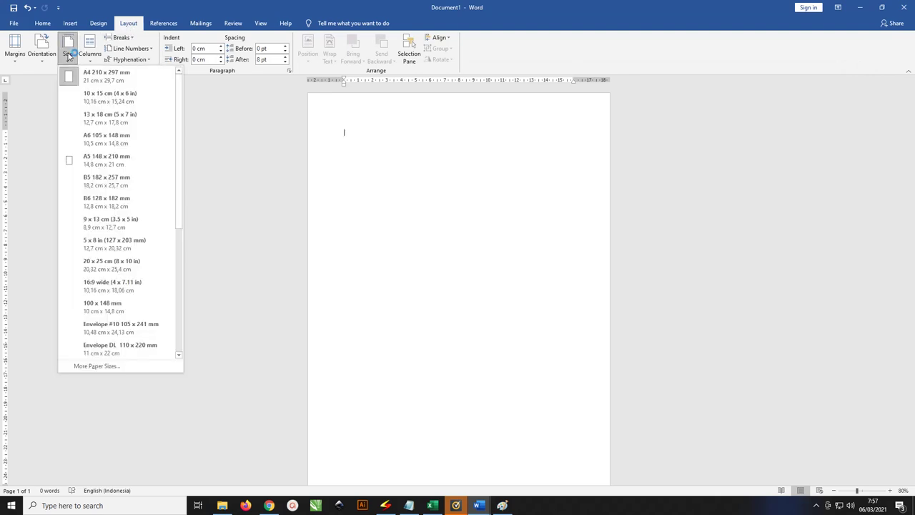
{"action": "left_click", "coordinate": [100, 79]}
{"action": "left_click", "coordinate": [41, 56]}
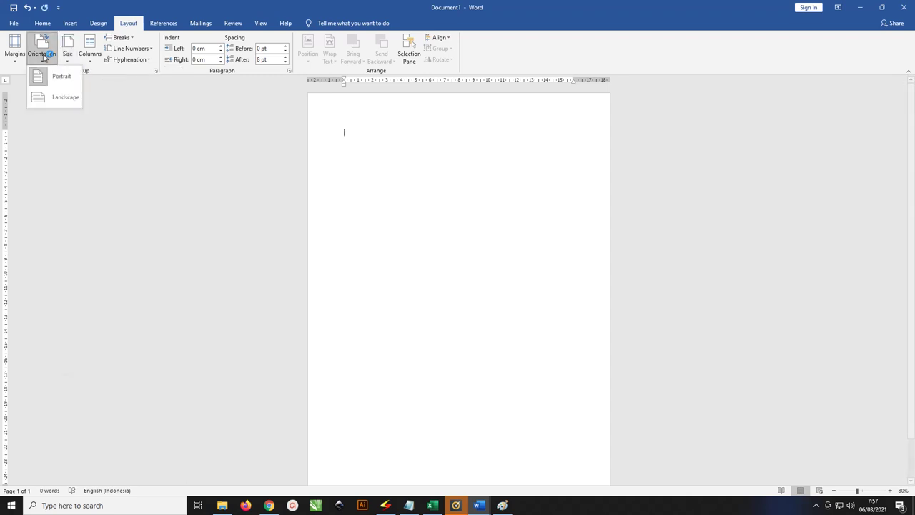
{"action": "left_click", "coordinate": [63, 96]}
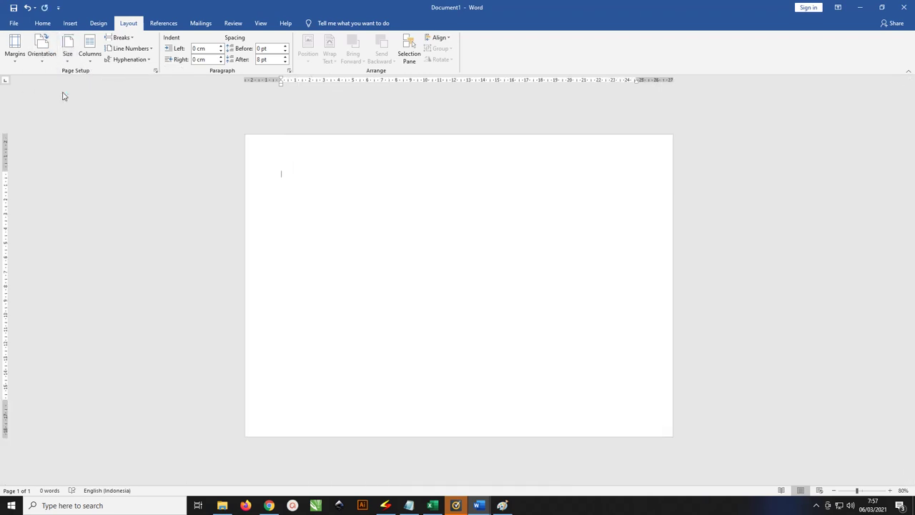
{"action": "left_click", "coordinate": [14, 47]}
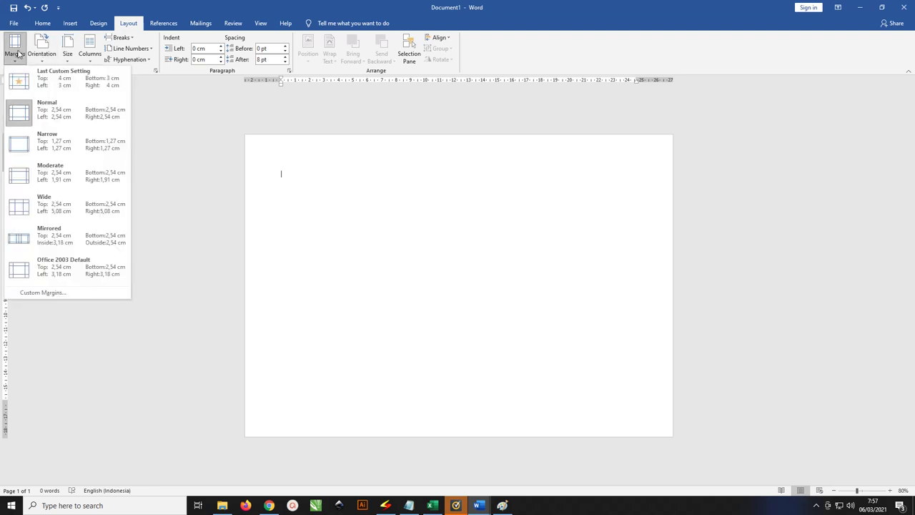
{"action": "left_click", "coordinate": [35, 143]}
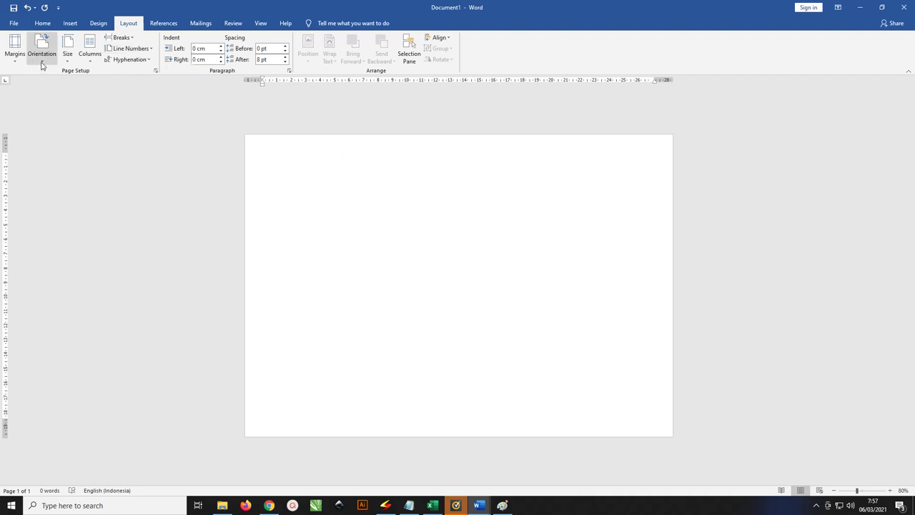
{"action": "left_click", "coordinate": [14, 48]}
{"action": "left_click", "coordinate": [97, 291]}
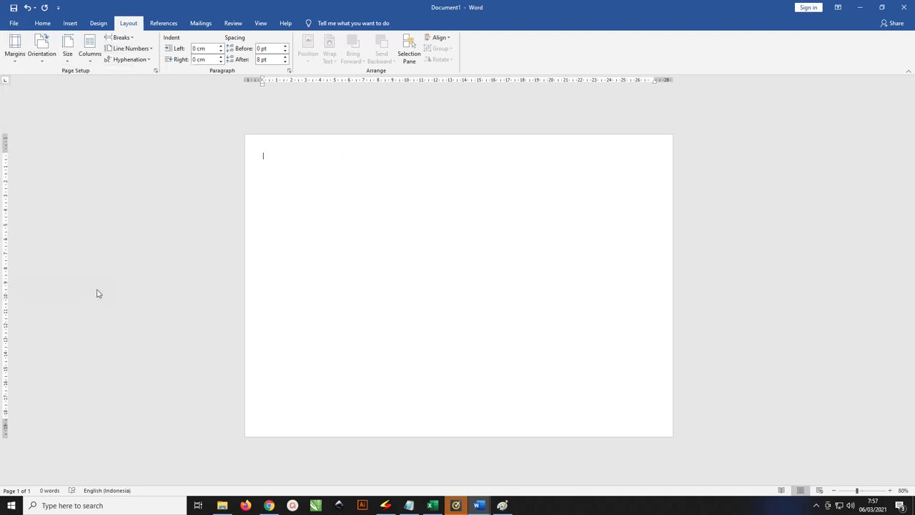
Step: Enter 0,5 cm as the top margin in Page Setup
{"action": "type", "text": "0,"}
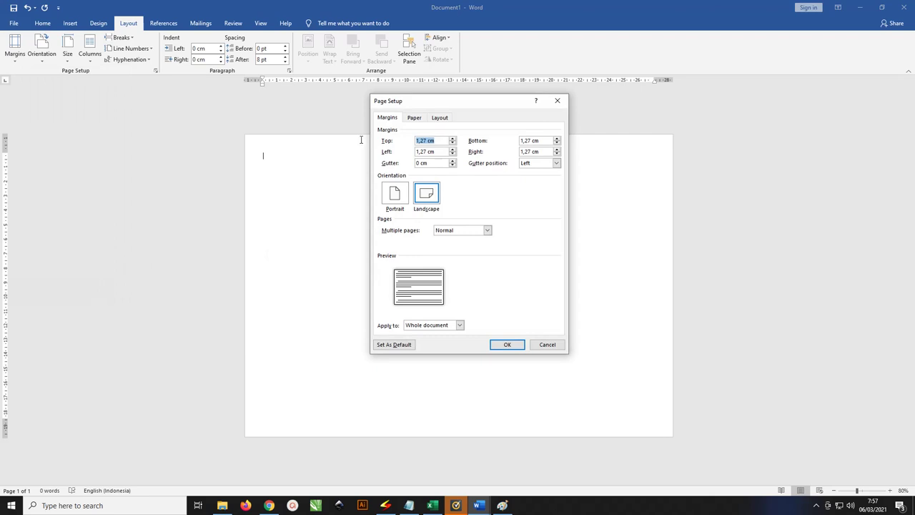
{"action": "type", "text": "5"}
{"action": "type", "text": " cm"}
{"action": "left_click", "coordinate": [452, 138]}
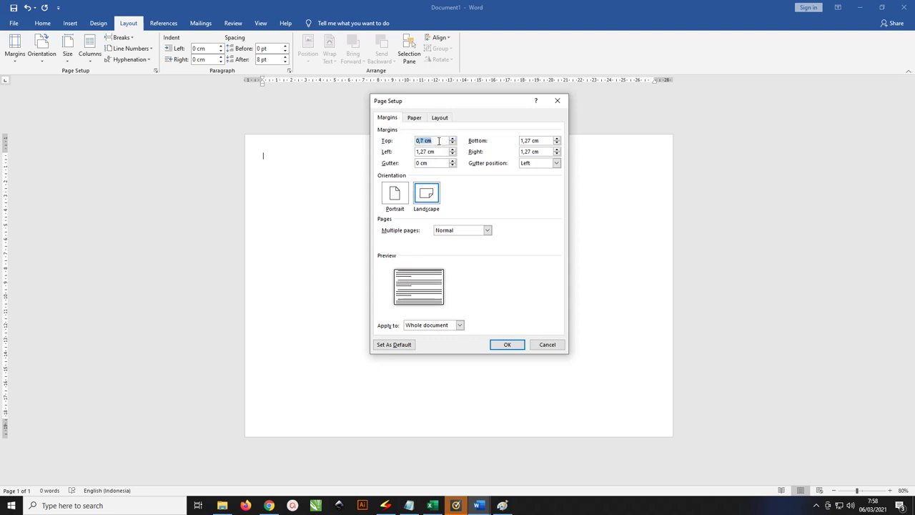
{"action": "left_click", "coordinate": [432, 141]}
{"action": "key", "text": "BackSpace"}
{"action": "type", "text": "5"}
{"action": "left_click_drag", "start_coordinate": [443, 141], "coordinate": [368, 140]}
Step: Set the left, bottom and right margins to 0,5 cm and apply them
{"action": "left_click_drag", "start_coordinate": [444, 152], "coordinate": [377, 151]}
{"action": "type", "text": "0,5 cm"}
{"action": "left_click_drag", "start_coordinate": [543, 141], "coordinate": [486, 143]}
{"action": "type", "text": "0,5 cm"}
{"action": "left_click_drag", "start_coordinate": [548, 151], "coordinate": [514, 151]}
{"action": "type", "text": "0,5 cm"}
{"action": "left_click_drag", "start_coordinate": [492, 103], "coordinate": [448, 100]}
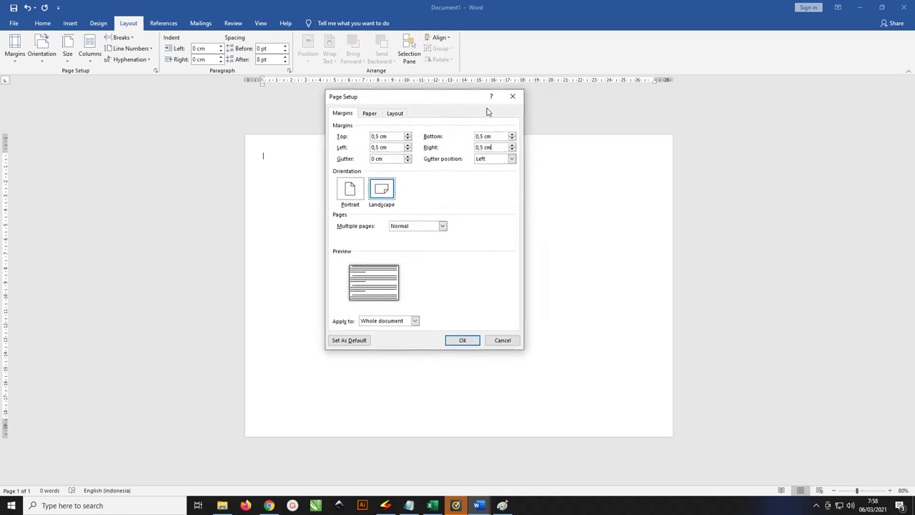
{"action": "left_click_drag", "start_coordinate": [385, 103], "coordinate": [394, 103]}
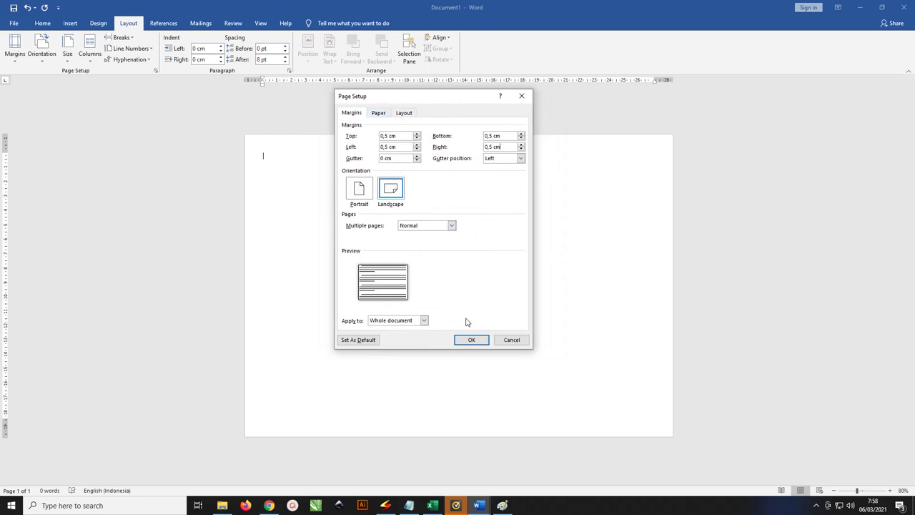
{"action": "left_click", "coordinate": [472, 340]}
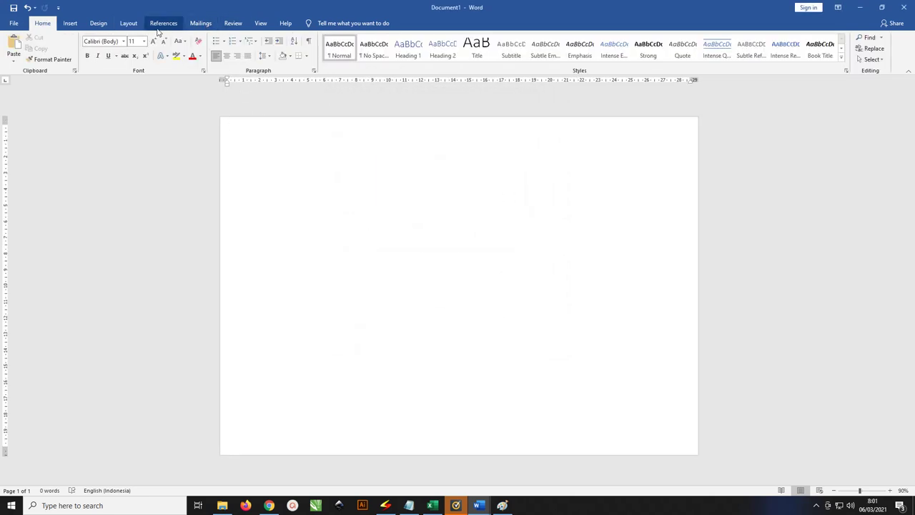
Step: Insert a picture from this device, opening the Kumpulan Brosur PAUD Word folder on the USB drive
{"action": "left_click", "coordinate": [70, 23]}
{"action": "left_click", "coordinate": [112, 50]}
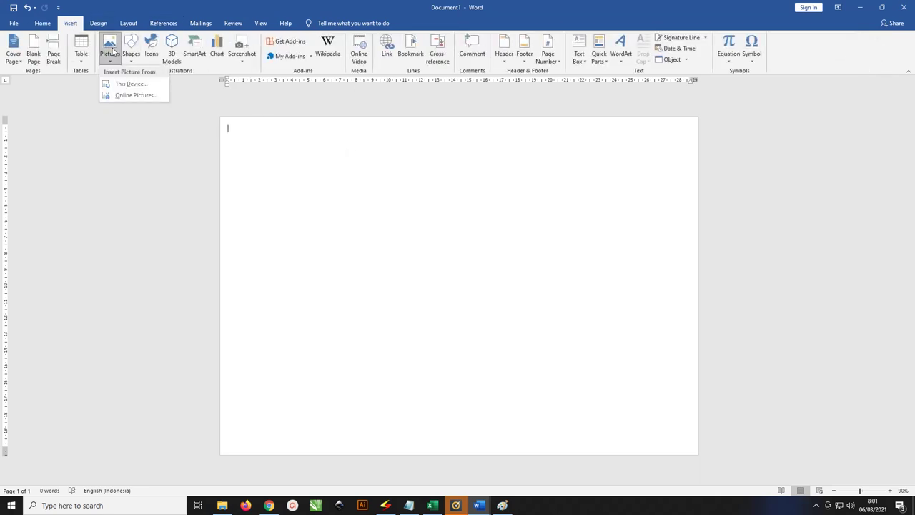
{"action": "left_click", "coordinate": [132, 83]}
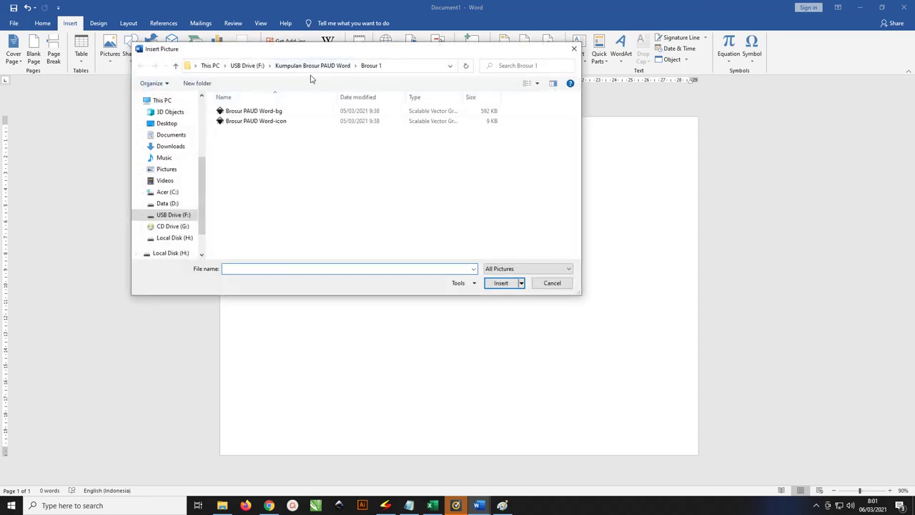
{"action": "left_click", "coordinate": [247, 66]}
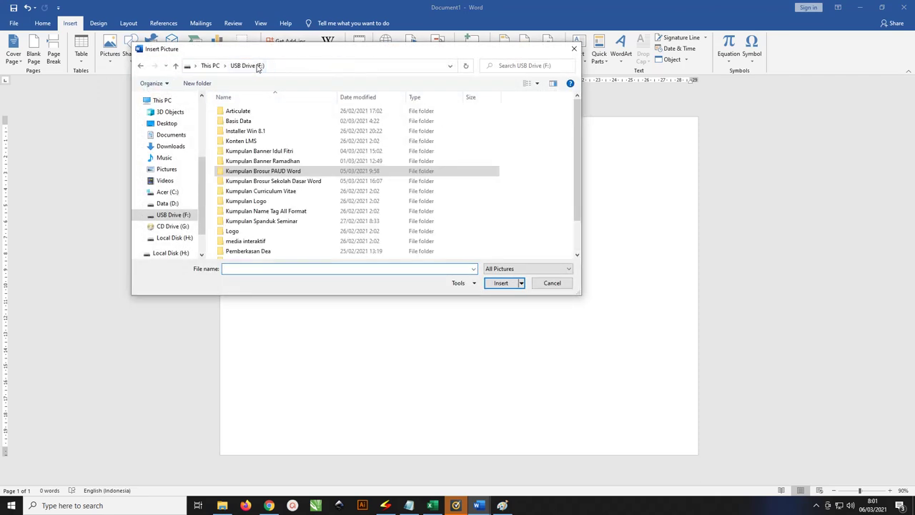
{"action": "double_click", "coordinate": [271, 171]}
{"action": "left_click_drag", "start_coordinate": [323, 51], "coordinate": [385, 54]}
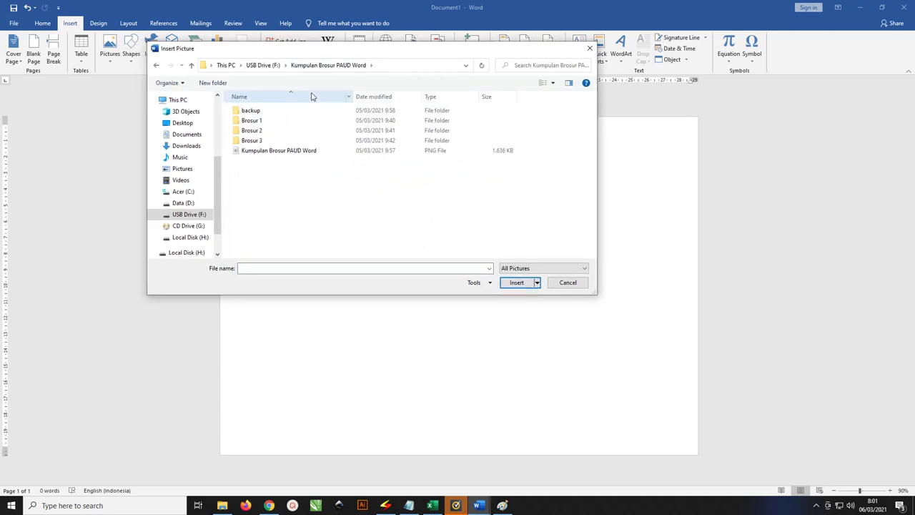
{"action": "left_click_drag", "start_coordinate": [319, 54], "coordinate": [324, 63]}
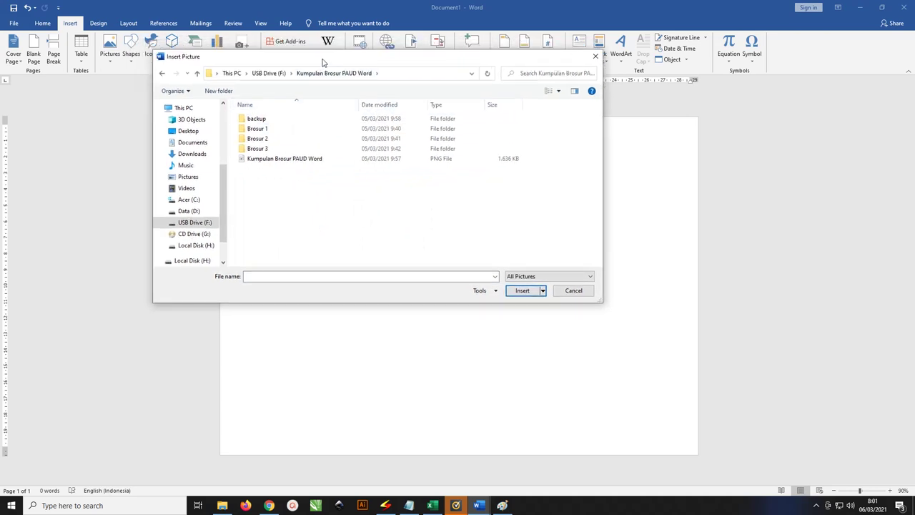
Step: Look through the Brosur 1 and Brosur 2 folders, then open Brosur 1
{"action": "left_click", "coordinate": [263, 149]}
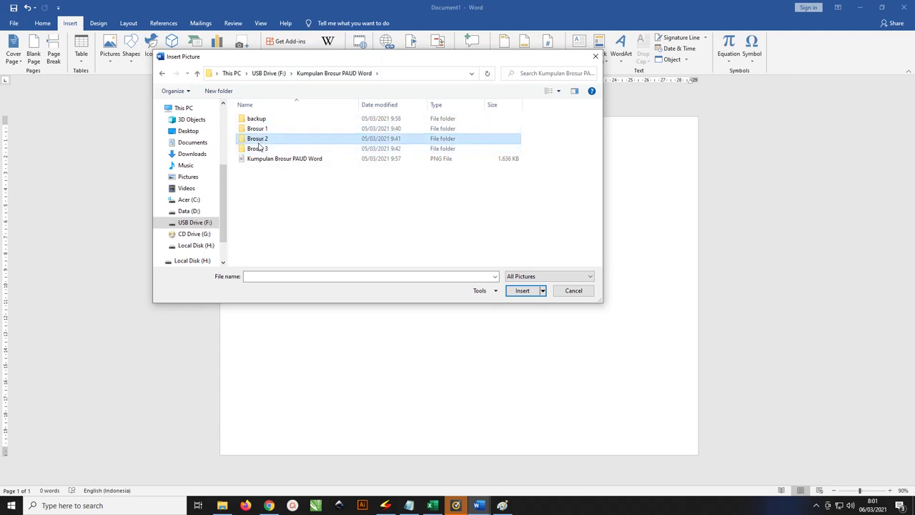
{"action": "double_click", "coordinate": [258, 129]}
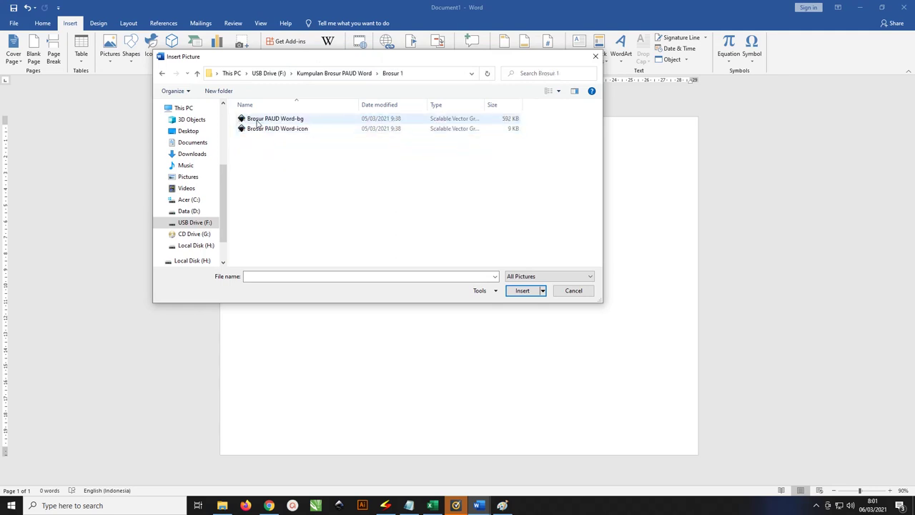
{"action": "left_click", "coordinate": [161, 73]}
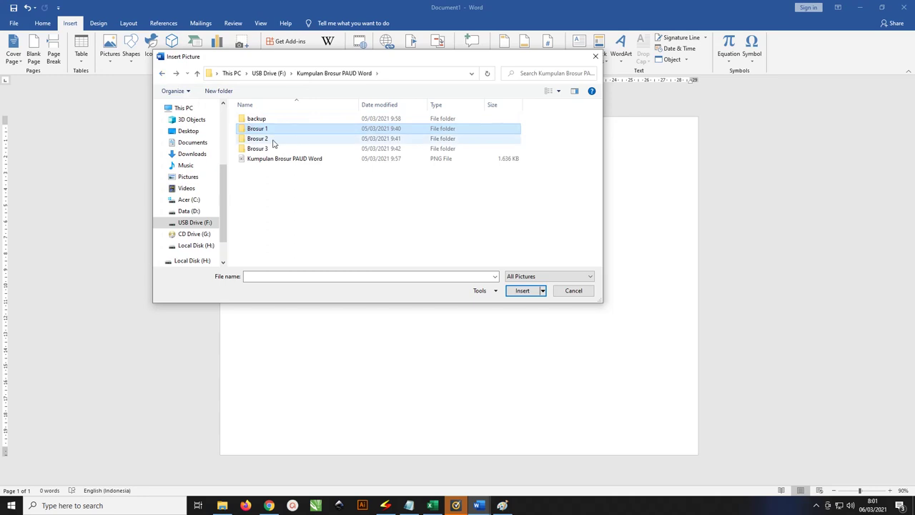
{"action": "double_click", "coordinate": [263, 138]}
{"action": "left_click", "coordinate": [162, 73]}
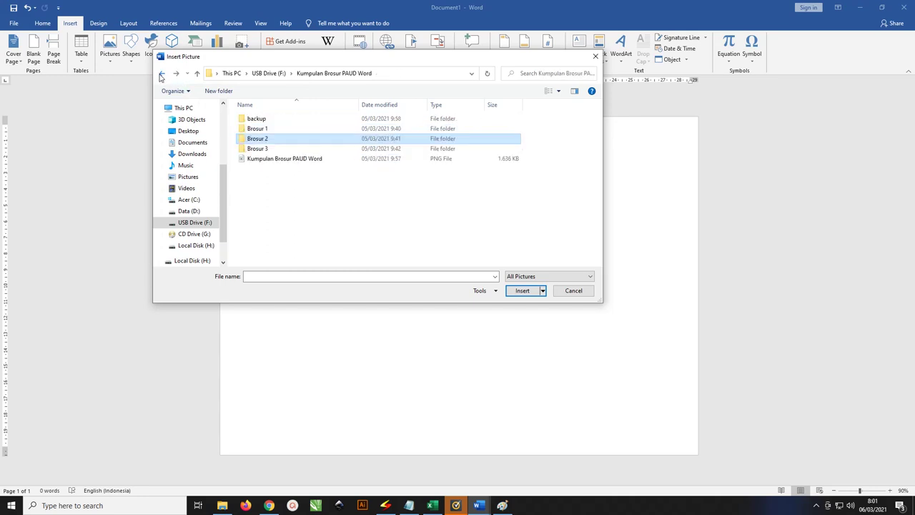
{"action": "left_click", "coordinate": [263, 131]}
{"action": "double_click", "coordinate": [263, 130]}
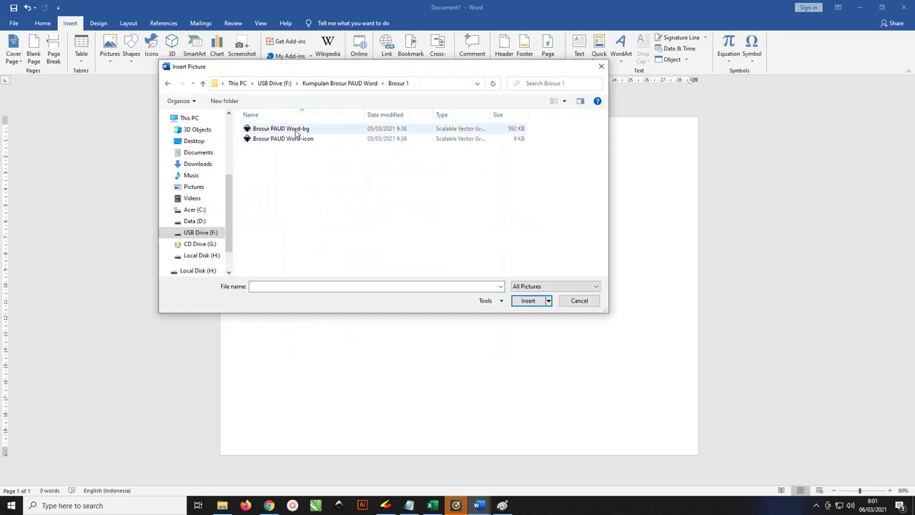
Step: Insert the Brosur PAUD Word-bg background image onto the page and select it
{"action": "left_click", "coordinate": [283, 129]}
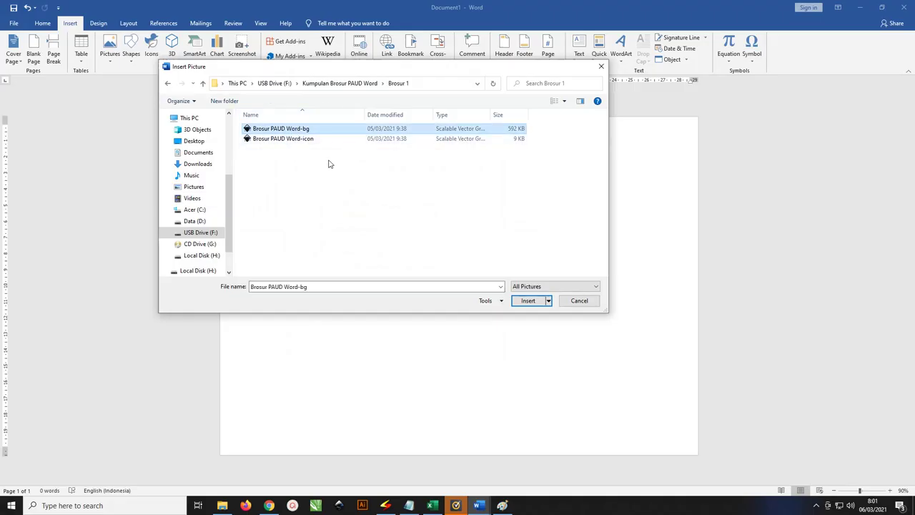
{"action": "left_click", "coordinate": [527, 300]}
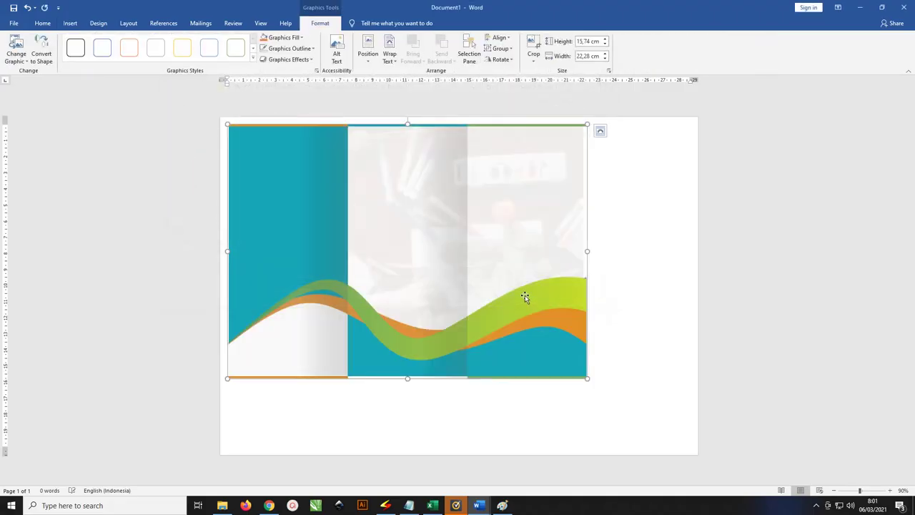
{"action": "left_click", "coordinate": [622, 181]}
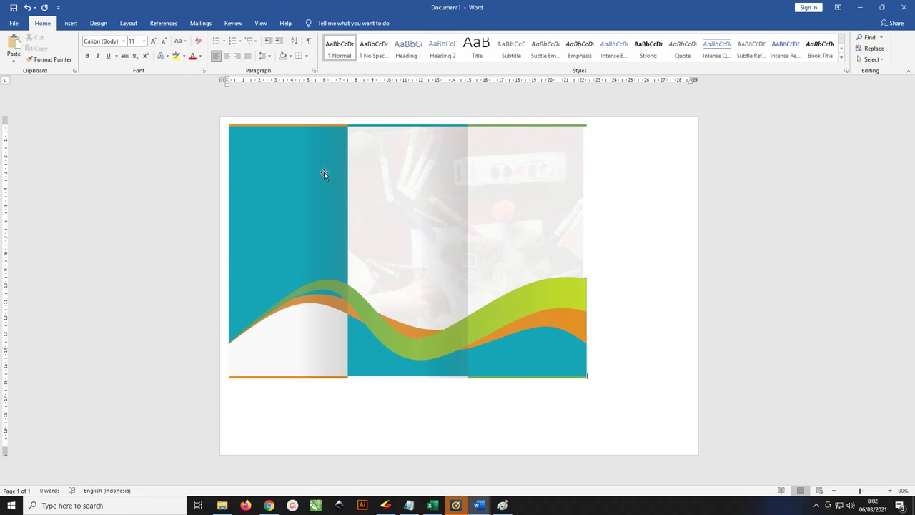
{"action": "left_click", "coordinate": [295, 188]}
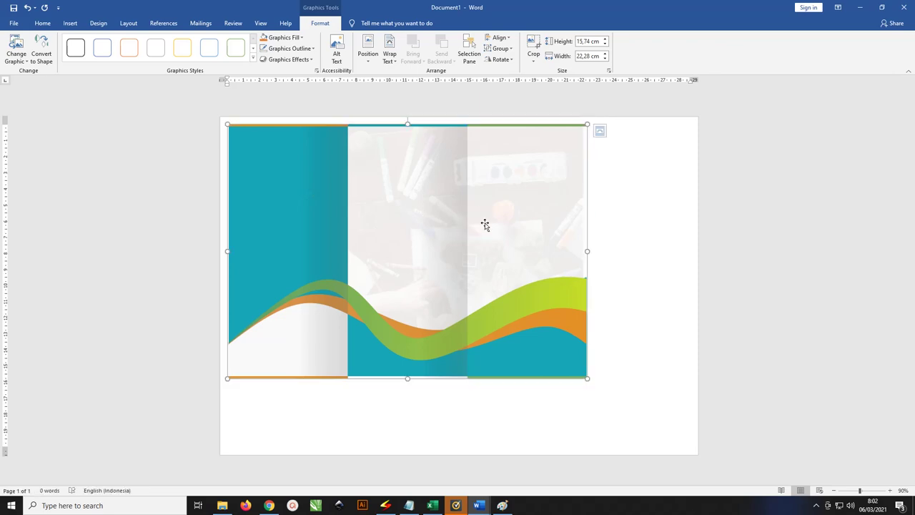
Step: Zoom in and back out to inspect the inserted background graphic
{"action": "scroll", "coordinate": [285, 205], "scroll_direction": "up", "scroll_amount": 8, "text": "ctrl"}
{"action": "scroll", "coordinate": [345, 215], "scroll_direction": "up", "scroll_amount": 5, "text": "ctrl"}
{"action": "scroll", "coordinate": [347, 214], "scroll_direction": "up", "scroll_amount": 3, "text": "ctrl"}
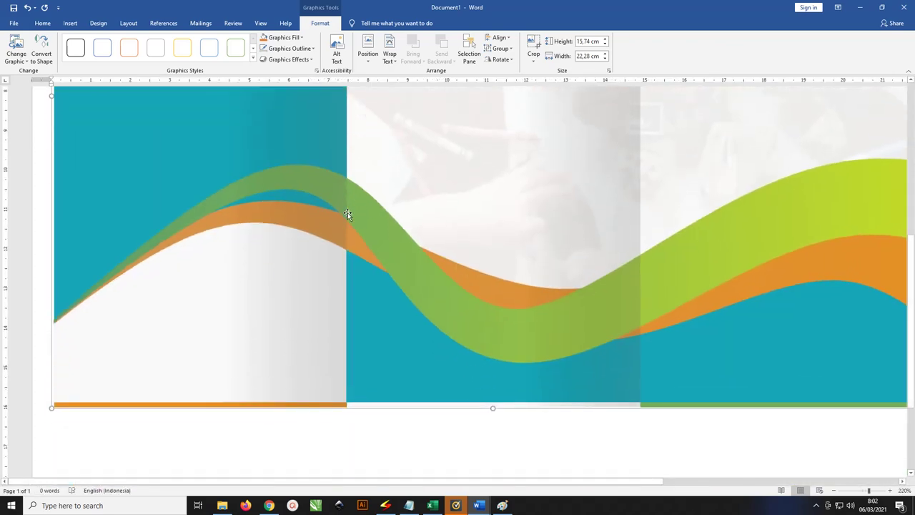
{"action": "scroll", "coordinate": [347, 212], "scroll_direction": "up", "scroll_amount": 3, "text": "ctrl"}
{"action": "scroll", "coordinate": [516, 250], "scroll_direction": "up", "scroll_amount": 4, "text": "ctrl"}
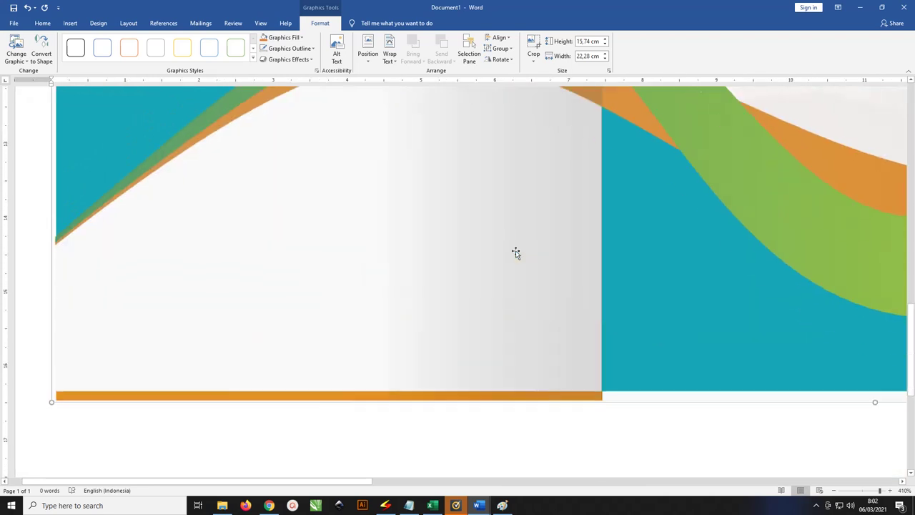
{"action": "scroll", "coordinate": [578, 249], "scroll_direction": "up", "scroll_amount": 3, "text": "ctrl"}
{"action": "scroll", "coordinate": [601, 156], "scroll_direction": "up", "scroll_amount": 2, "text": "ctrl"}
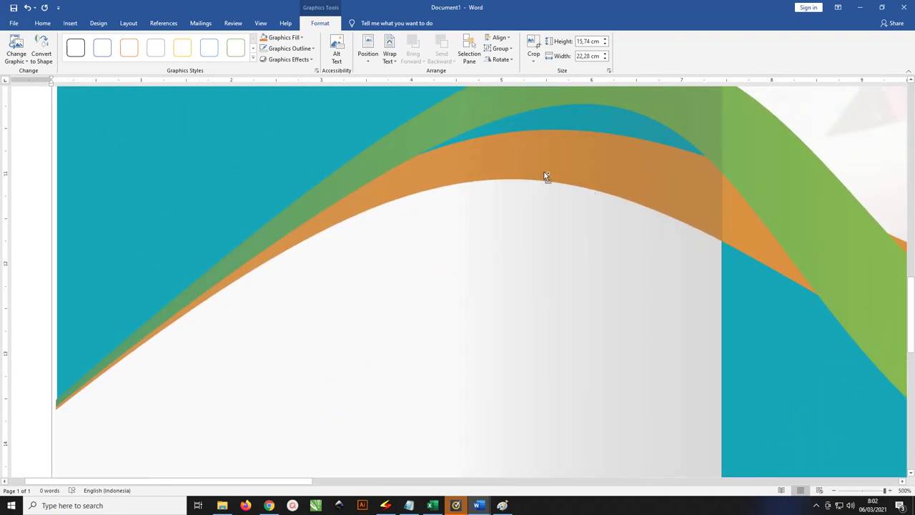
{"action": "scroll", "coordinate": [401, 190], "scroll_direction": "down", "scroll_amount": 4, "text": "ctrl"}
{"action": "scroll", "coordinate": [401, 190], "scroll_direction": "down", "scroll_amount": 4, "text": "ctrl"}
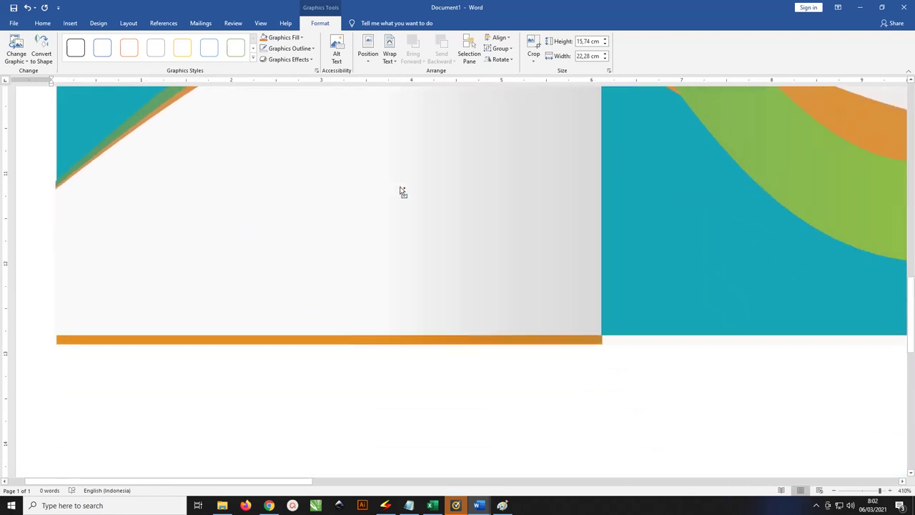
{"action": "scroll", "coordinate": [402, 191], "scroll_direction": "down", "scroll_amount": 4, "text": "ctrl"}
{"action": "scroll", "coordinate": [401, 191], "scroll_direction": "down", "scroll_amount": 3, "text": "ctrl"}
{"action": "scroll", "coordinate": [402, 191], "scroll_direction": "down", "scroll_amount": 5, "text": "ctrl"}
{"action": "scroll", "coordinate": [402, 191], "scroll_direction": "down", "scroll_amount": 6, "text": "ctrl"}
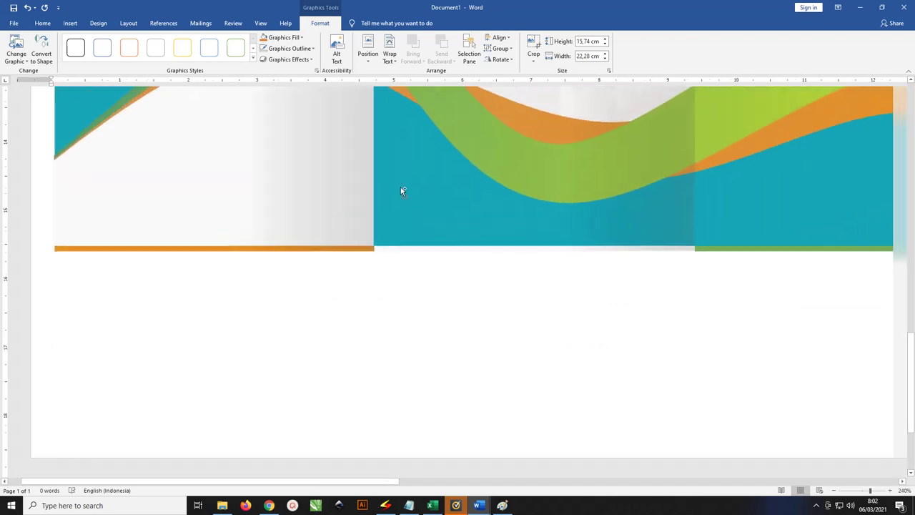
{"action": "scroll", "coordinate": [402, 191], "scroll_direction": "down", "scroll_amount": 6, "text": "ctrl"}
{"action": "scroll", "coordinate": [402, 192], "scroll_direction": "down", "scroll_amount": 5, "text": "ctrl"}
{"action": "scroll", "coordinate": [402, 191], "scroll_direction": "down", "scroll_amount": 4, "text": "ctrl"}
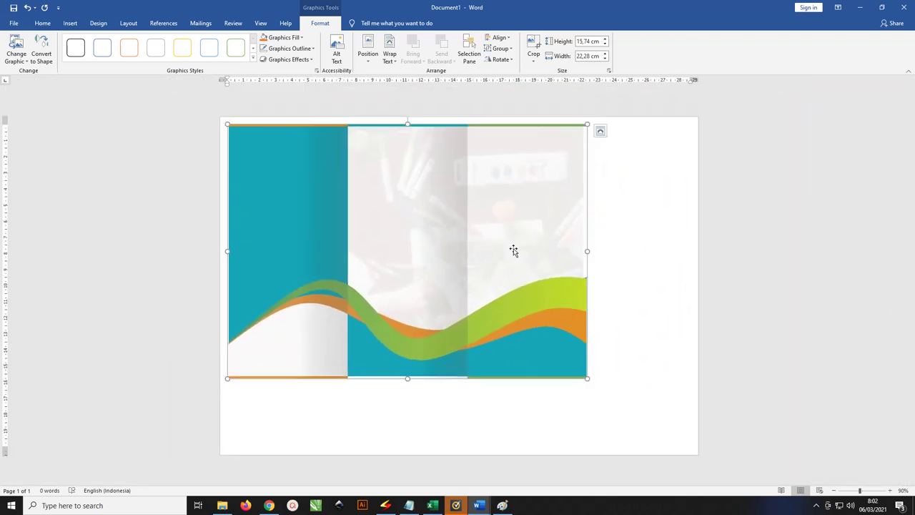
Step: Stretch the background to 21,1 × 29,86 cm and position it Middle Center
{"action": "left_click_drag", "start_coordinate": [588, 378], "coordinate": [699, 455]}
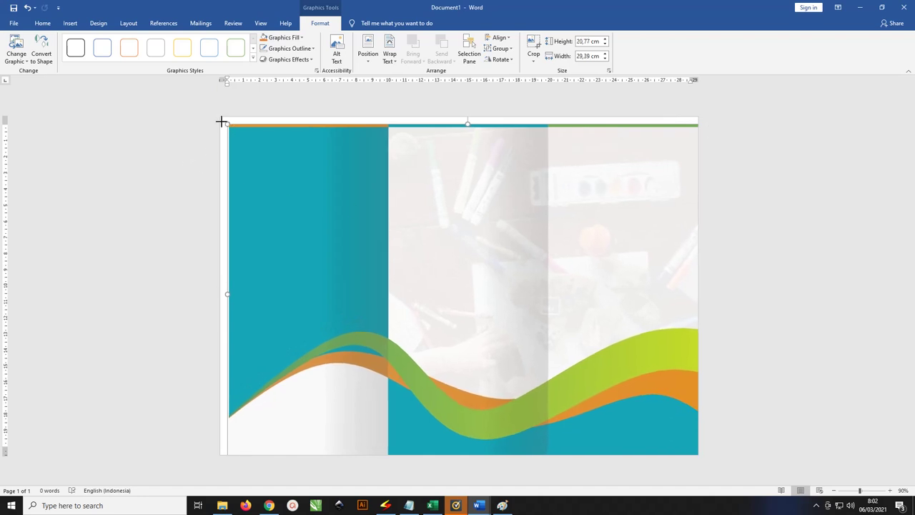
{"action": "left_click_drag", "start_coordinate": [227, 123], "coordinate": [219, 119]}
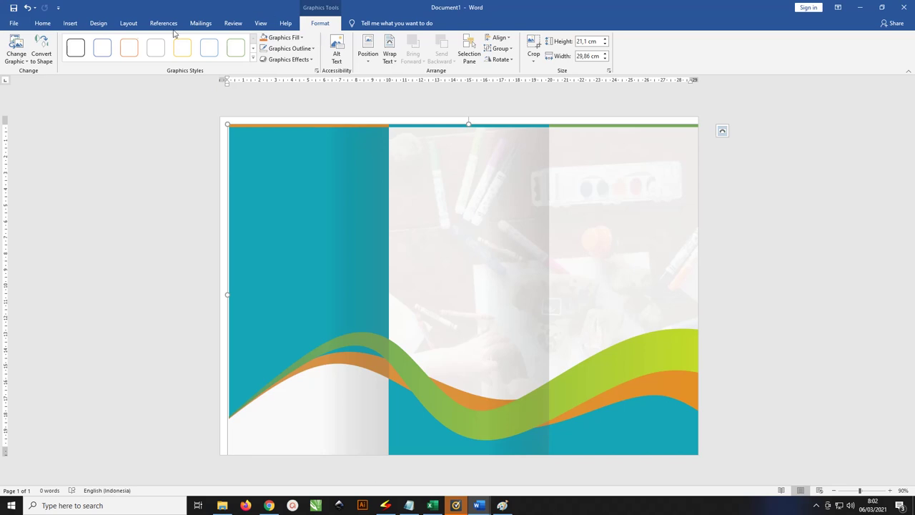
{"action": "left_click", "coordinate": [41, 24]}
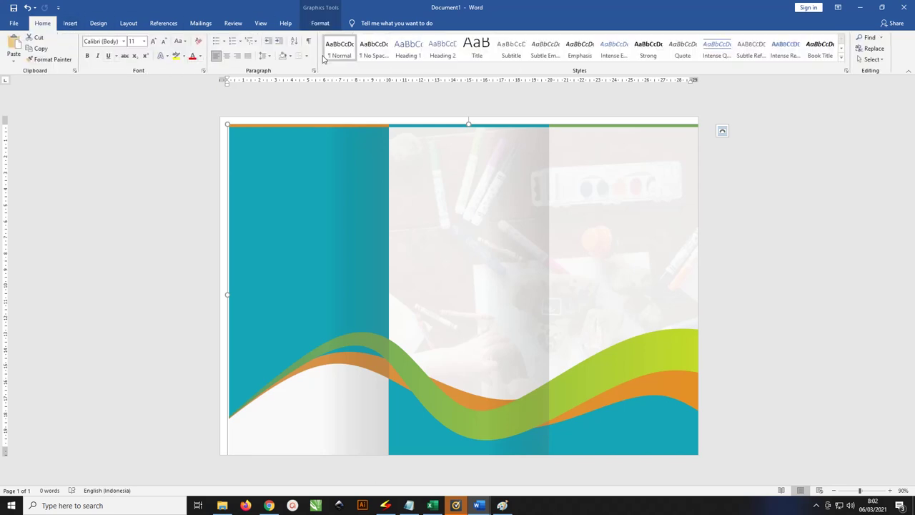
{"action": "left_click", "coordinate": [321, 23]}
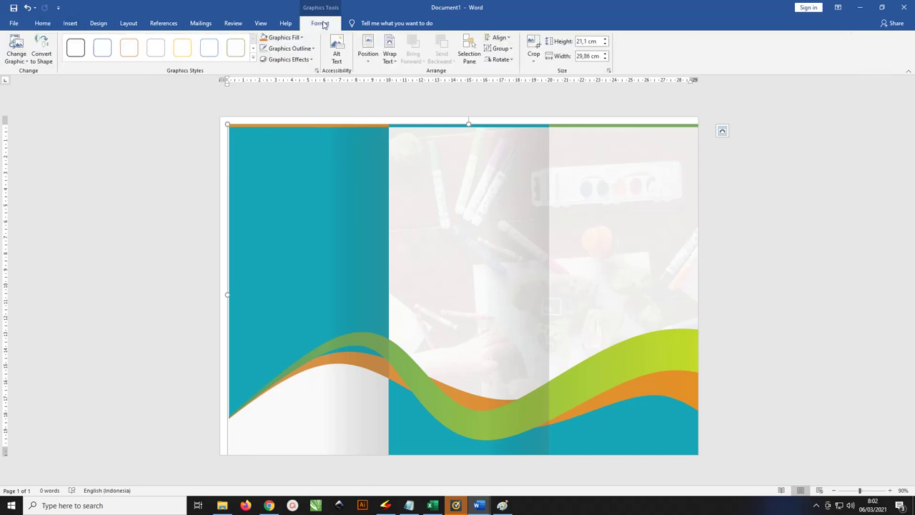
{"action": "left_click", "coordinate": [368, 52]}
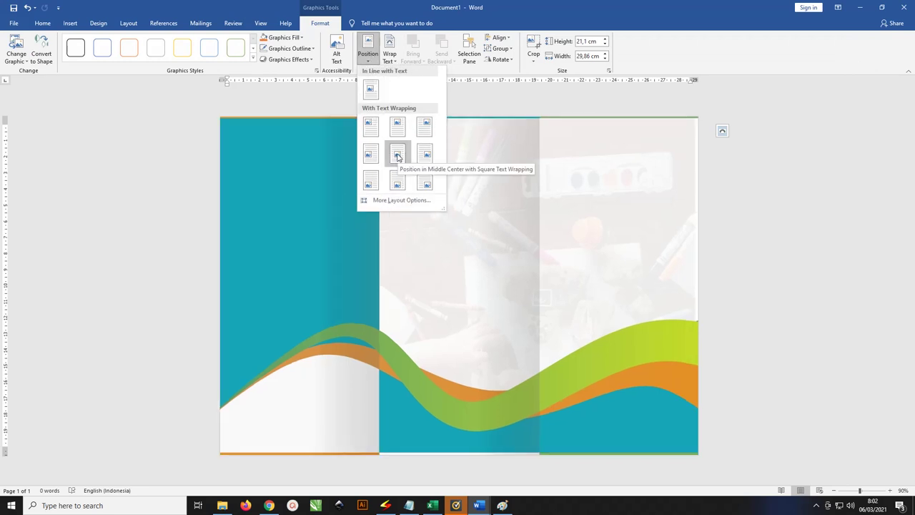
{"action": "left_click", "coordinate": [397, 155]}
Step: Ungroup the background graphic and move the convert-to-drawing prompt aside
{"action": "left_click", "coordinate": [830, 243]}
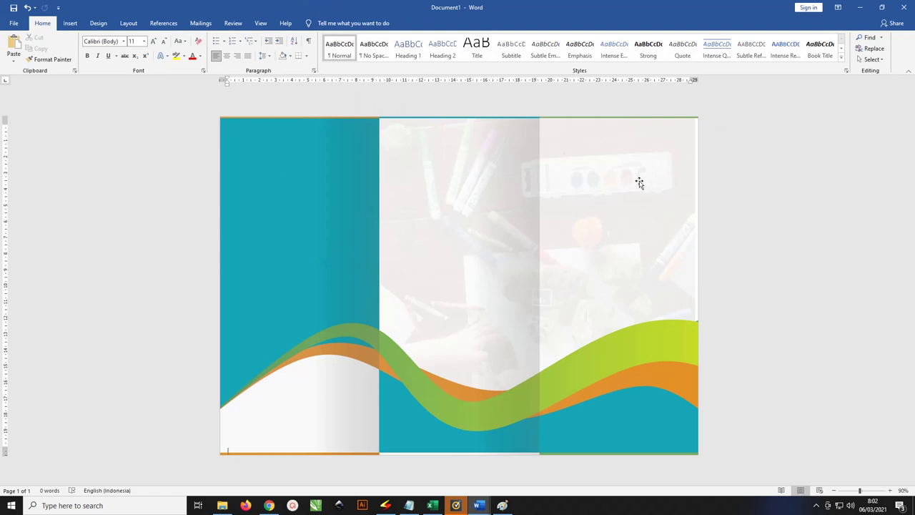
{"action": "left_click", "coordinate": [438, 176]}
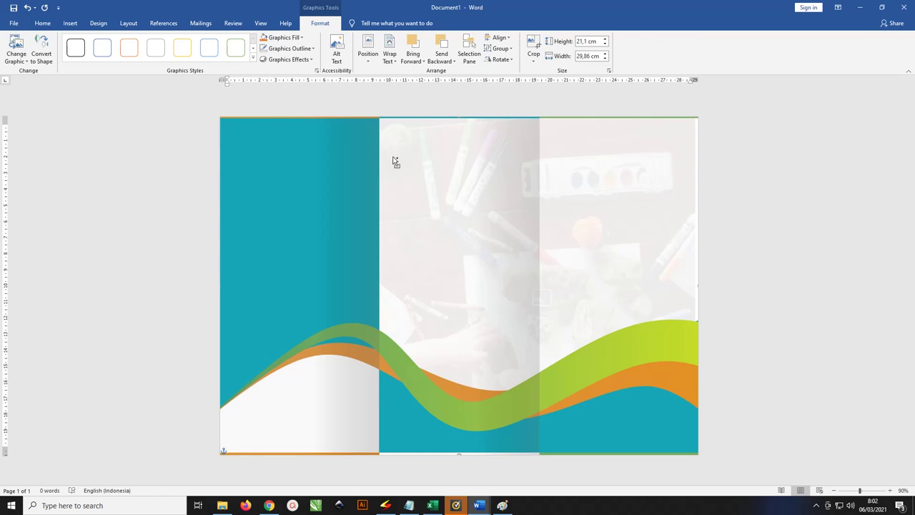
{"action": "right_click", "coordinate": [354, 138]}
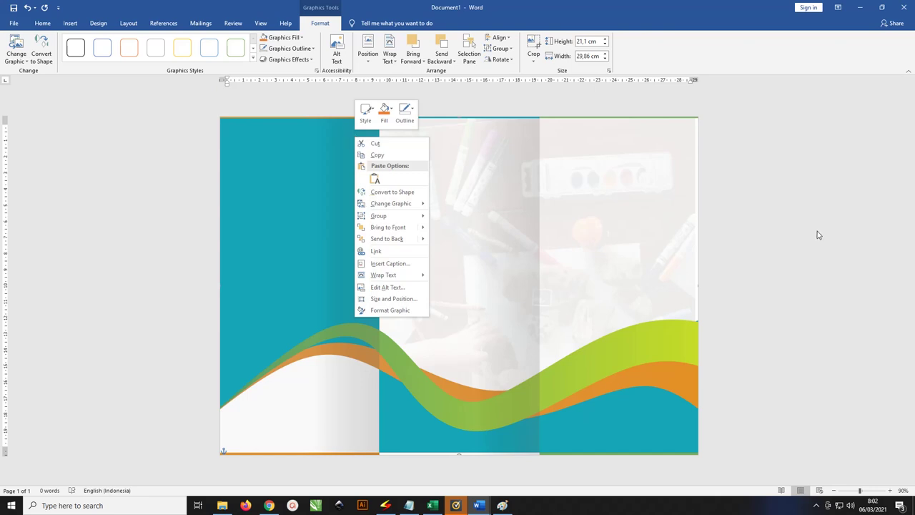
{"action": "key", "text": "Escape"}
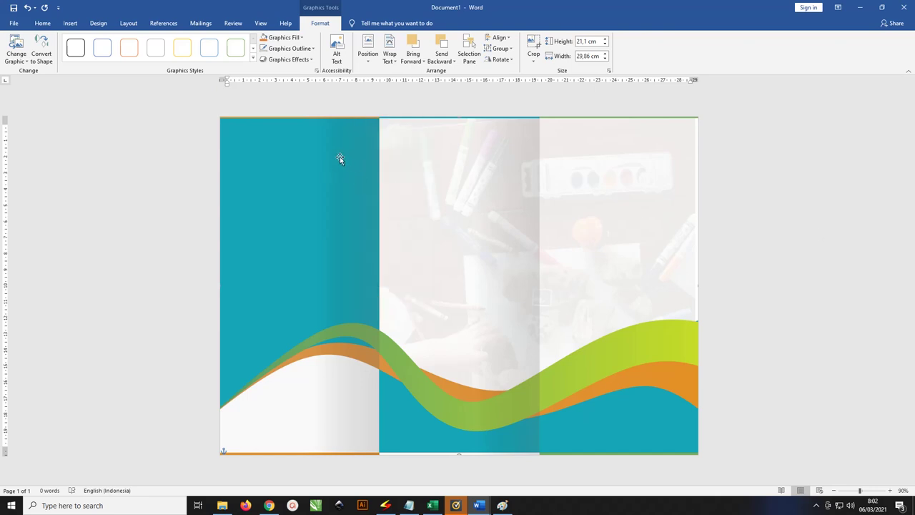
{"action": "right_click", "coordinate": [340, 157]}
{"action": "mouse_move", "coordinate": [358, 234]}
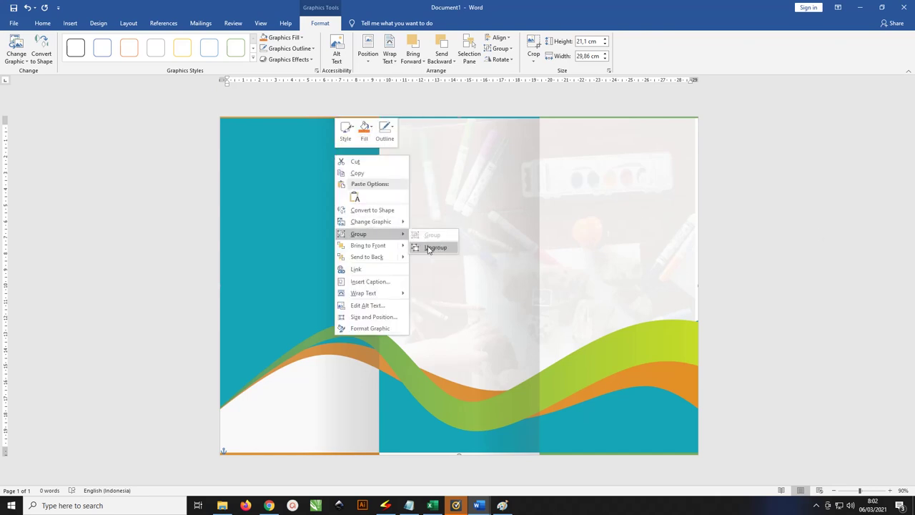
{"action": "left_click", "coordinate": [429, 248]}
{"action": "left_click_drag", "start_coordinate": [457, 243], "coordinate": [401, 192]}
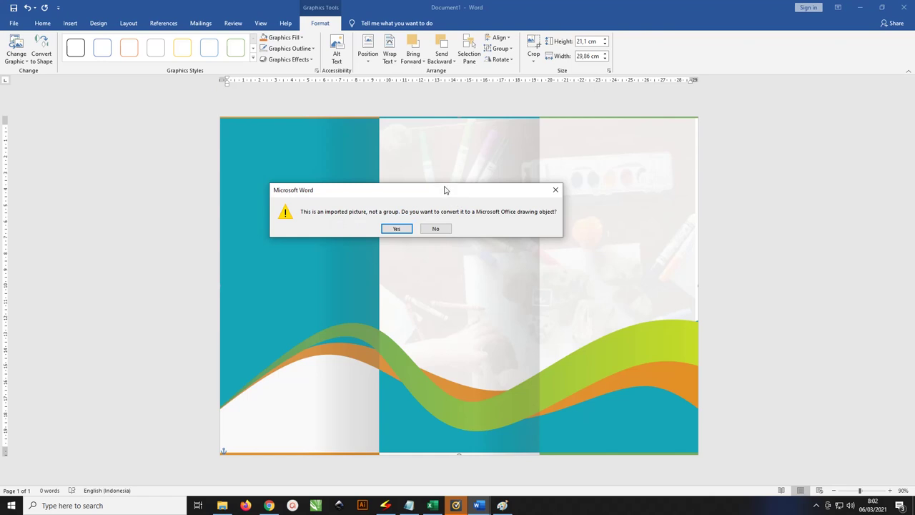
{"action": "left_click_drag", "start_coordinate": [444, 190], "coordinate": [425, 179]}
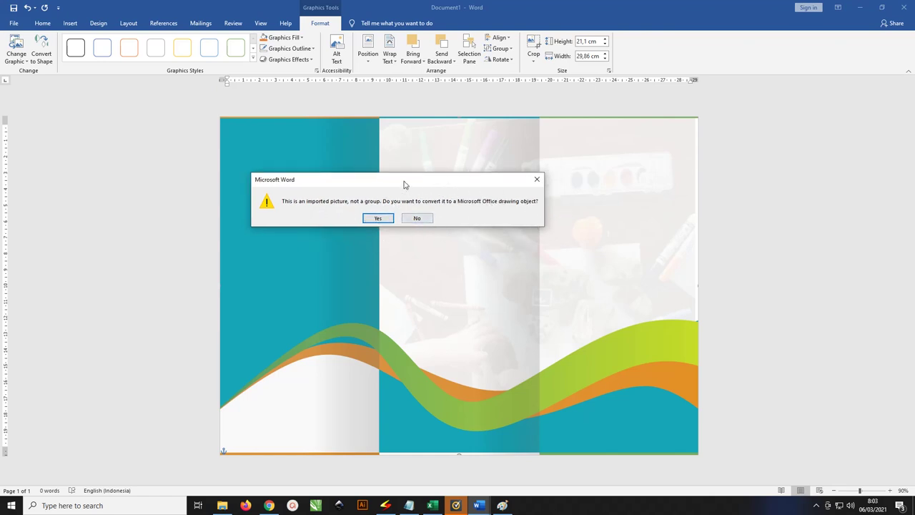
{"action": "left_click_drag", "start_coordinate": [404, 184], "coordinate": [436, 174]}
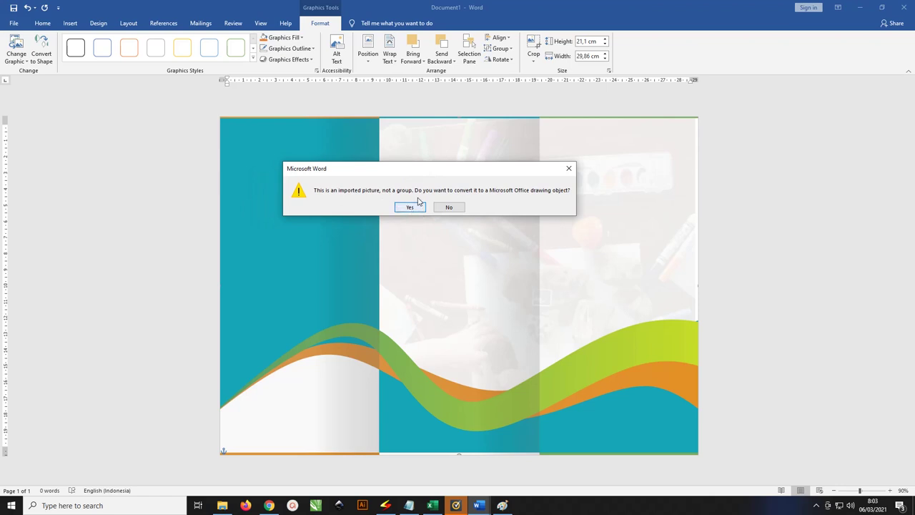
Step: Convert the picture to a drawing object and ungroup it into separate shapes
{"action": "left_click", "coordinate": [409, 208]}
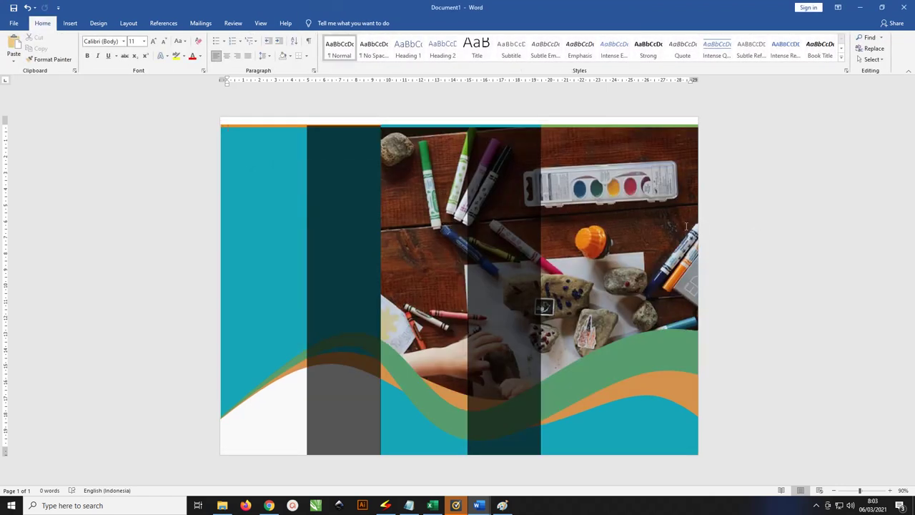
{"action": "left_click", "coordinate": [606, 209]}
{"action": "right_click", "coordinate": [608, 205]}
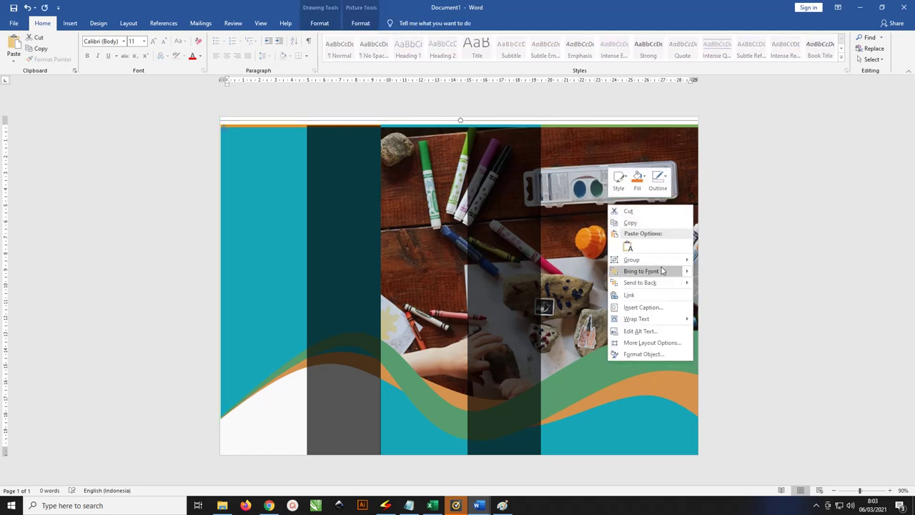
{"action": "left_click", "coordinate": [720, 271]}
{"action": "left_click", "coordinate": [743, 231]}
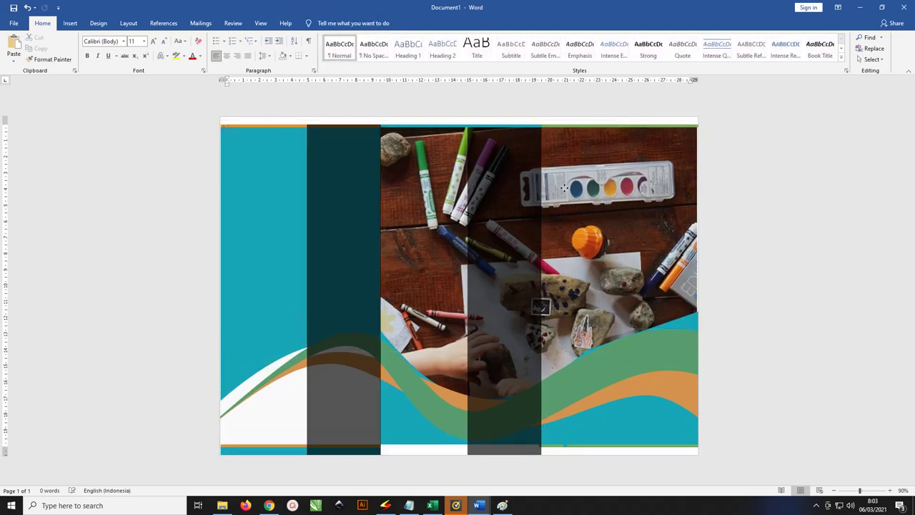
Step: Delete the markers photo and both dark grey bars, then select the left teal panel
{"action": "left_click", "coordinate": [565, 188]}
{"action": "key", "text": "Delete"}
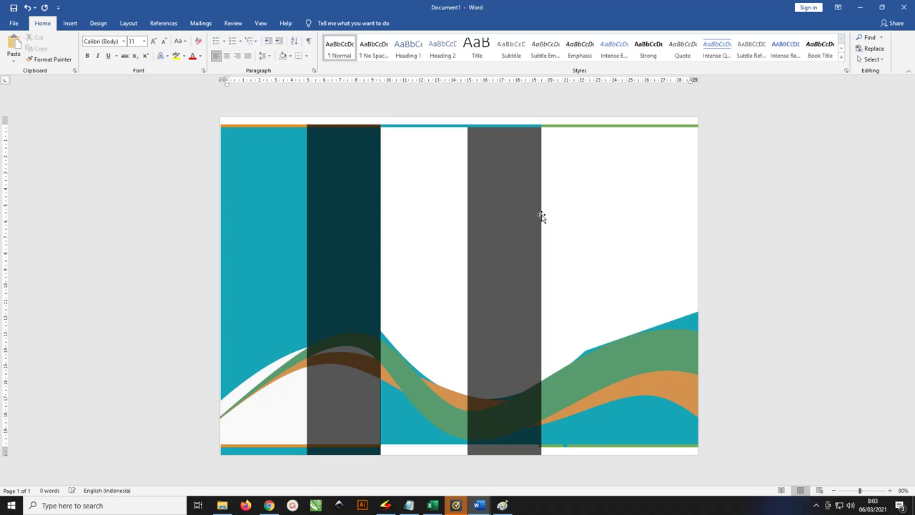
{"action": "left_click_drag", "start_coordinate": [519, 205], "coordinate": [566, 189]}
{"action": "left_click_drag", "start_coordinate": [351, 194], "coordinate": [433, 193]}
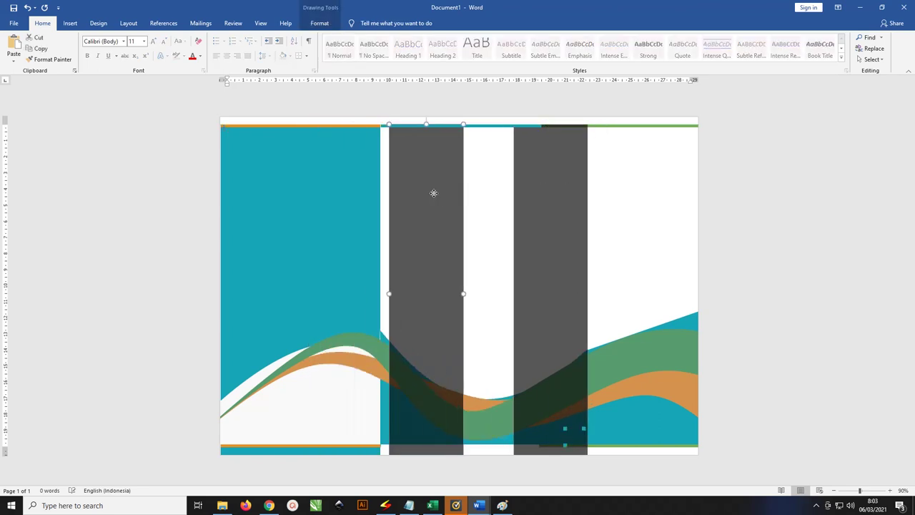
{"action": "key", "text": "Delete"}
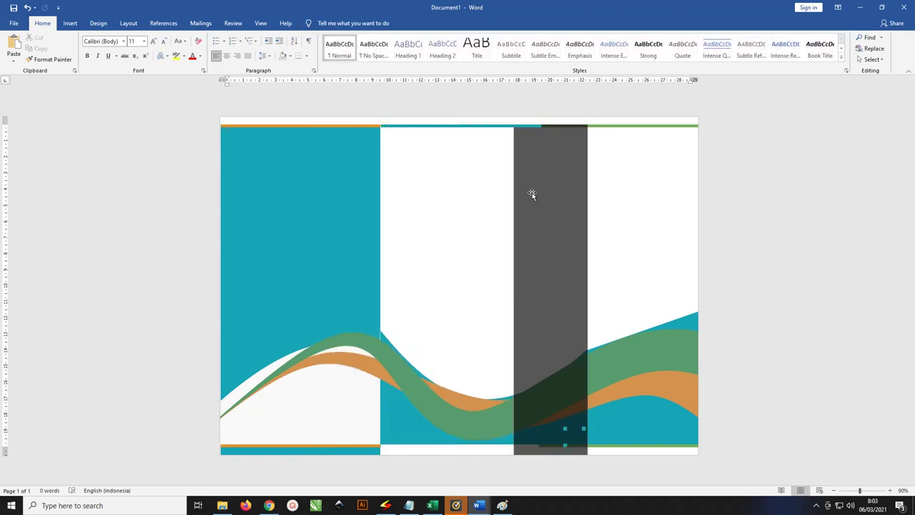
{"action": "left_click", "coordinate": [532, 192]}
{"action": "key", "text": "Delete"}
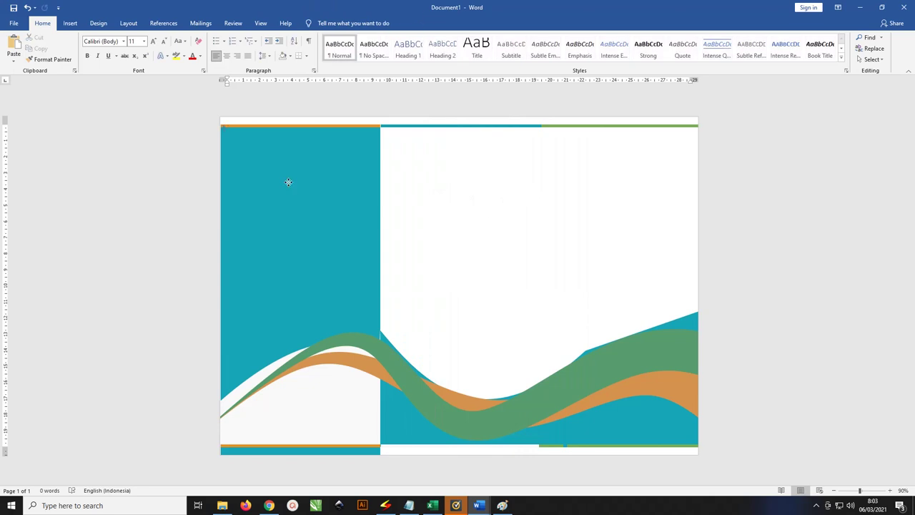
{"action": "left_click", "coordinate": [286, 180]}
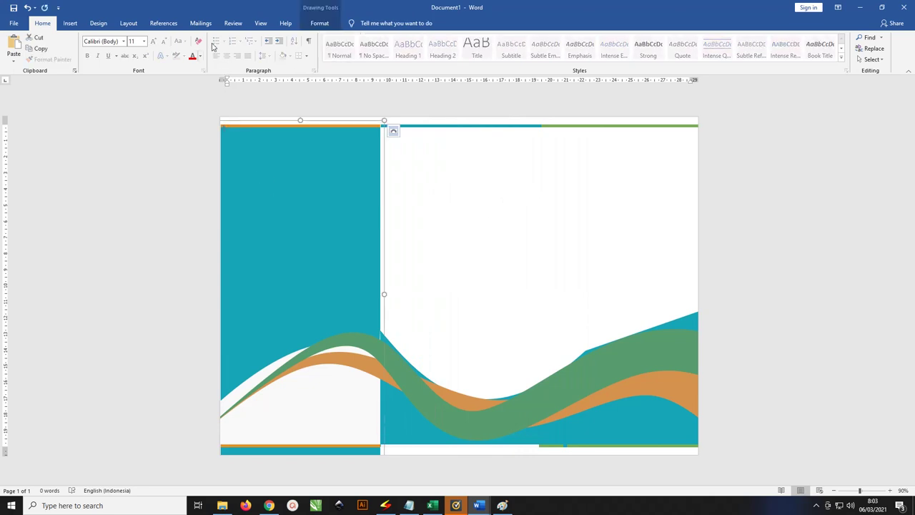
Step: Preview fill colours on the teal panel and recolour the green wave dark gold
{"action": "left_click", "coordinate": [323, 27]}
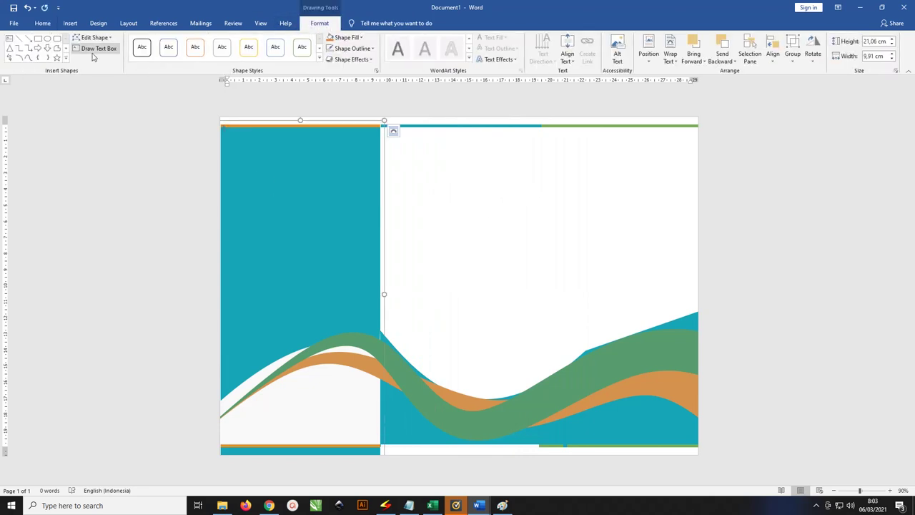
{"action": "left_click", "coordinate": [350, 37]}
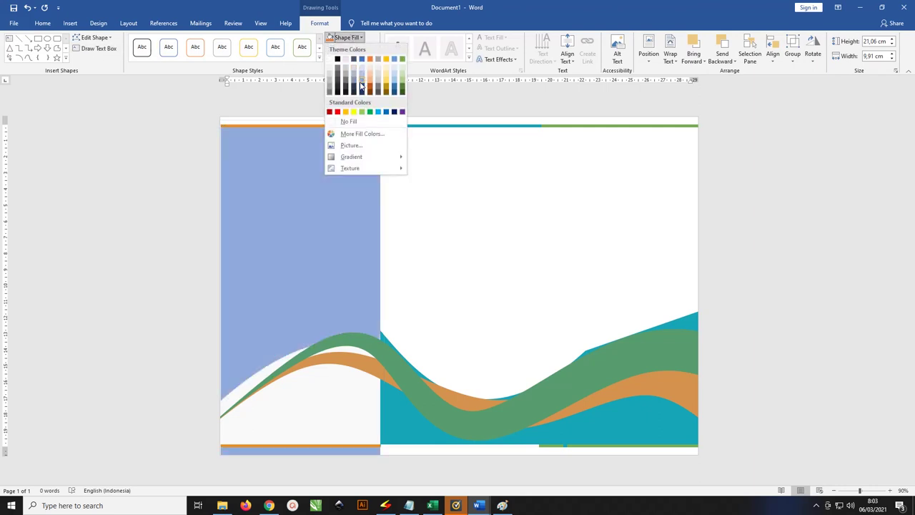
{"action": "left_click", "coordinate": [373, 374]}
{"action": "left_click", "coordinate": [389, 368]}
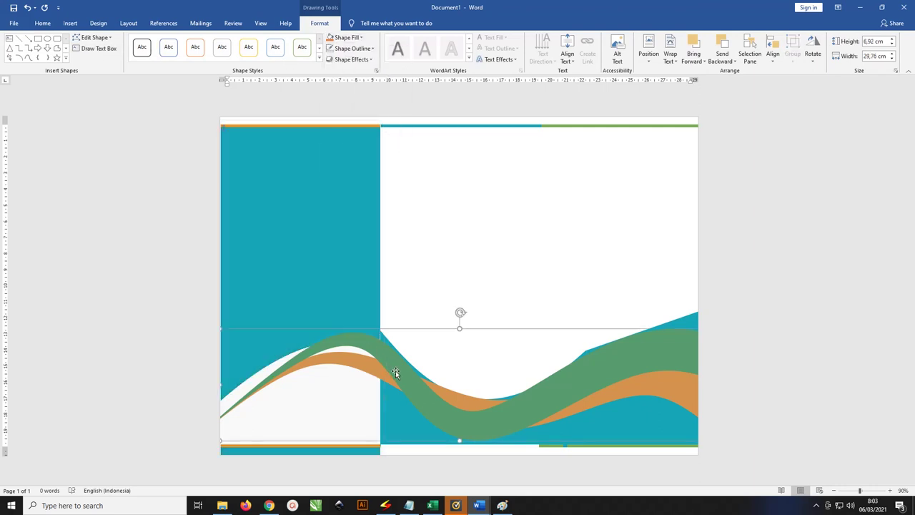
{"action": "left_click", "coordinate": [351, 38]}
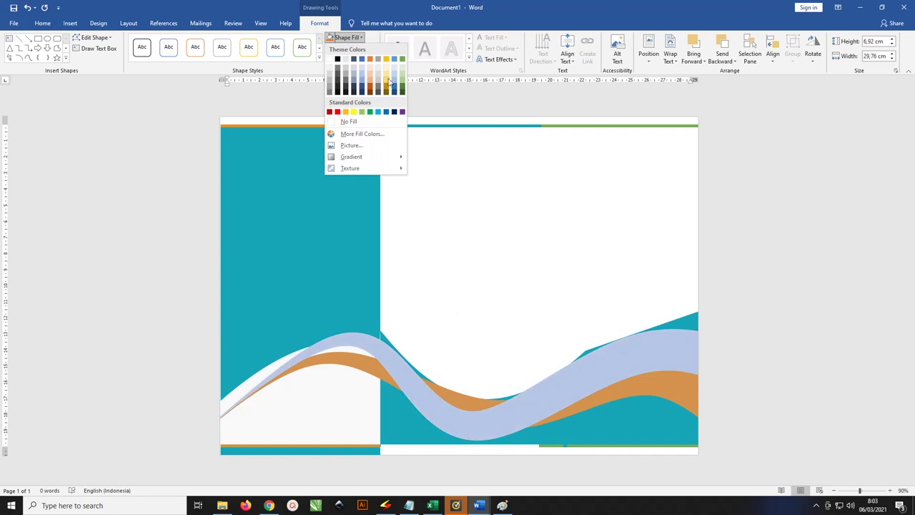
{"action": "left_click", "coordinate": [386, 91]}
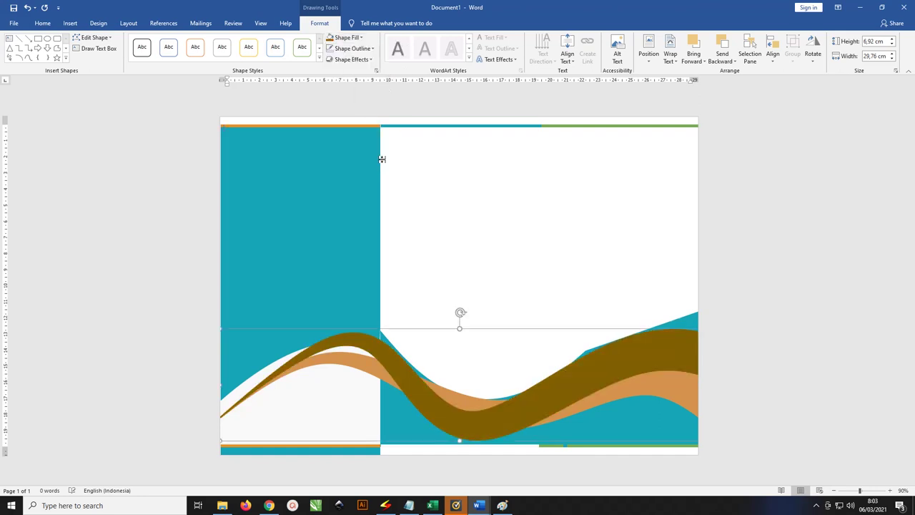
Step: Try outline colours and a gradient fill with a shifted stop on the wave
{"action": "left_click", "coordinate": [354, 365]}
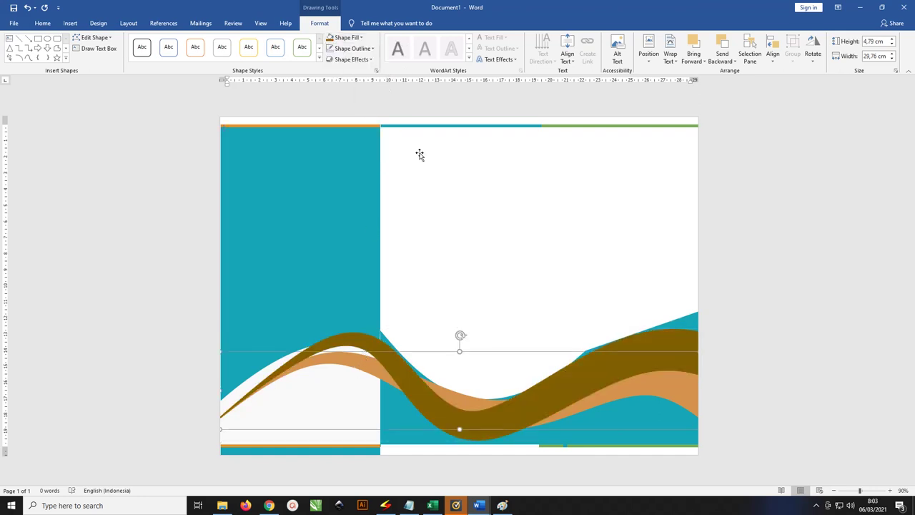
{"action": "left_click", "coordinate": [362, 48]}
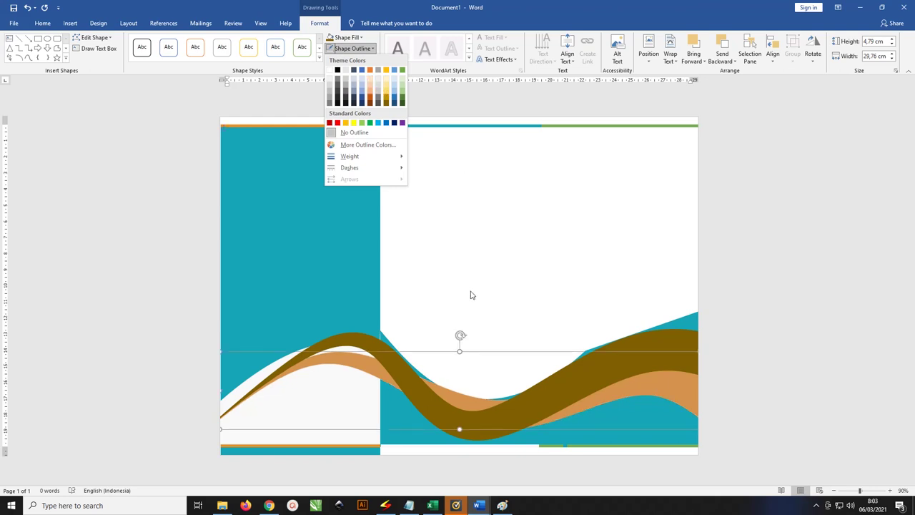
{"action": "left_click", "coordinate": [365, 339]}
{"action": "left_click", "coordinate": [362, 339]}
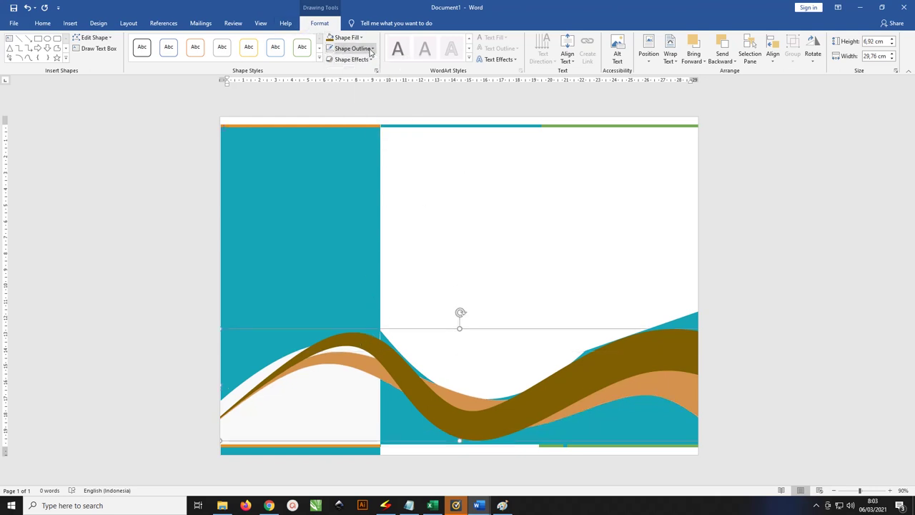
{"action": "left_click", "coordinate": [347, 38]}
{"action": "mouse_move", "coordinate": [351, 157]}
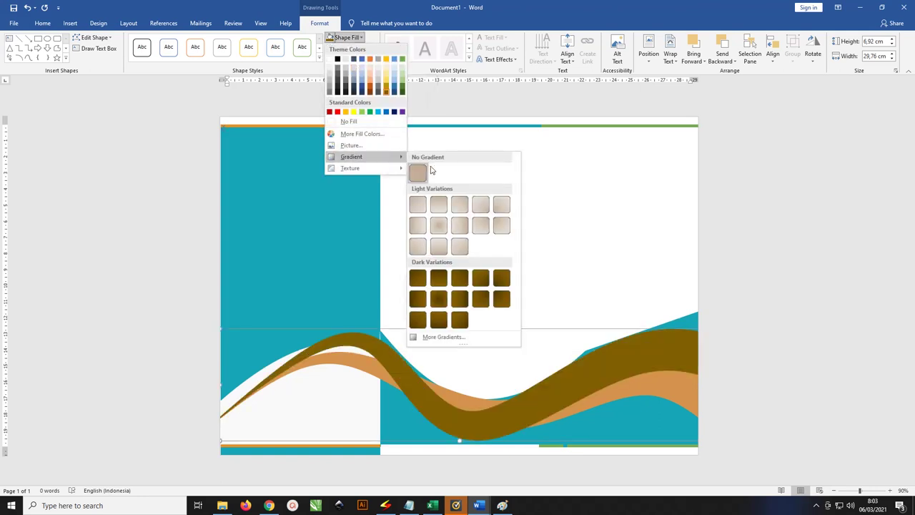
{"action": "left_click", "coordinate": [470, 341]}
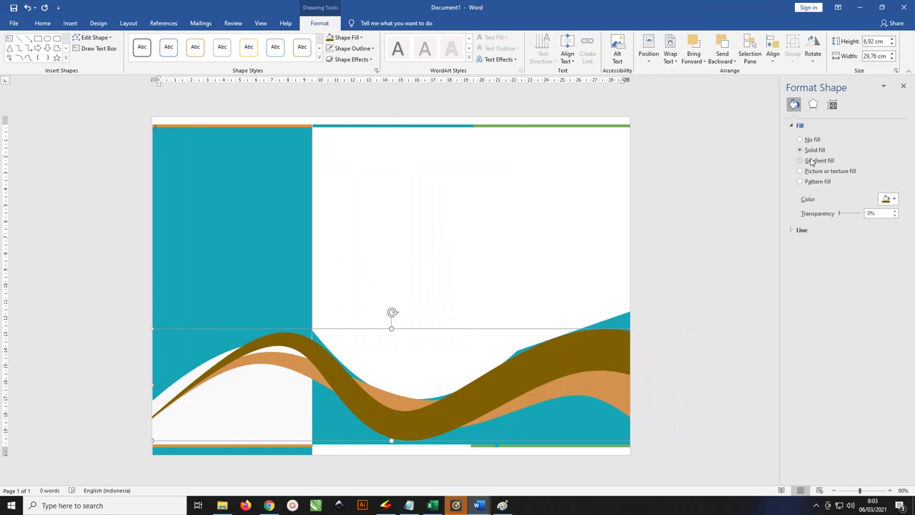
{"action": "left_click", "coordinate": [894, 198]}
{"action": "left_click", "coordinate": [873, 199]}
{"action": "left_click", "coordinate": [818, 161]}
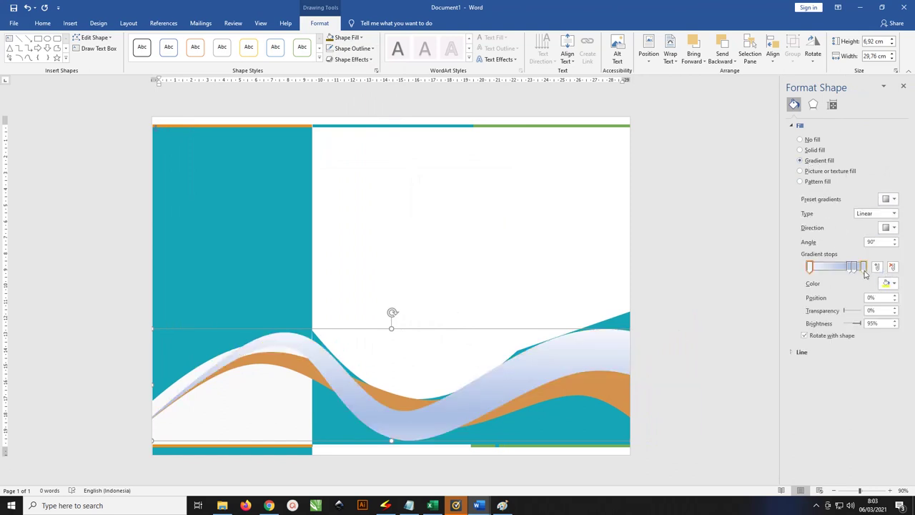
{"action": "left_click_drag", "start_coordinate": [854, 268], "coordinate": [835, 269]}
{"action": "left_click", "coordinate": [837, 268]}
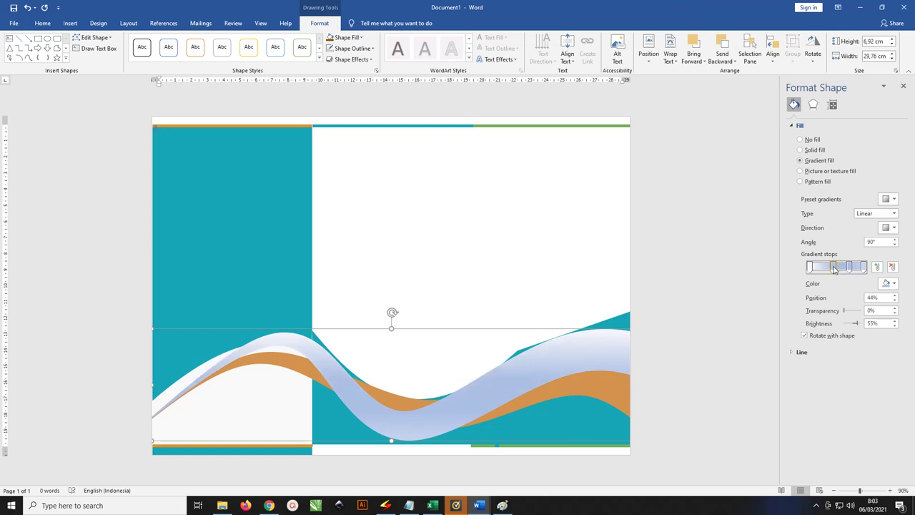
Step: Undo the wave colour changes with Ctrl+Z
{"action": "left_click", "coordinate": [691, 181]}
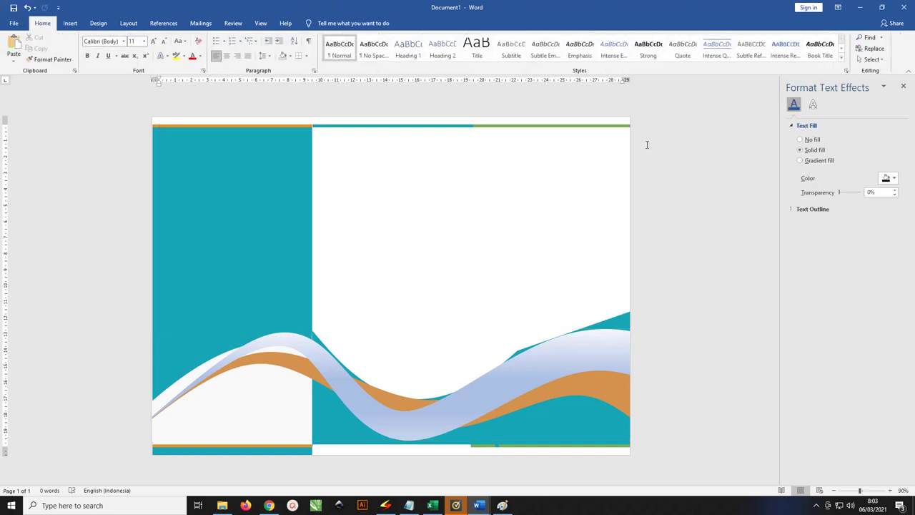
{"action": "key", "text": "ctrl+z"}
{"action": "key", "text": "ctrl+z"}
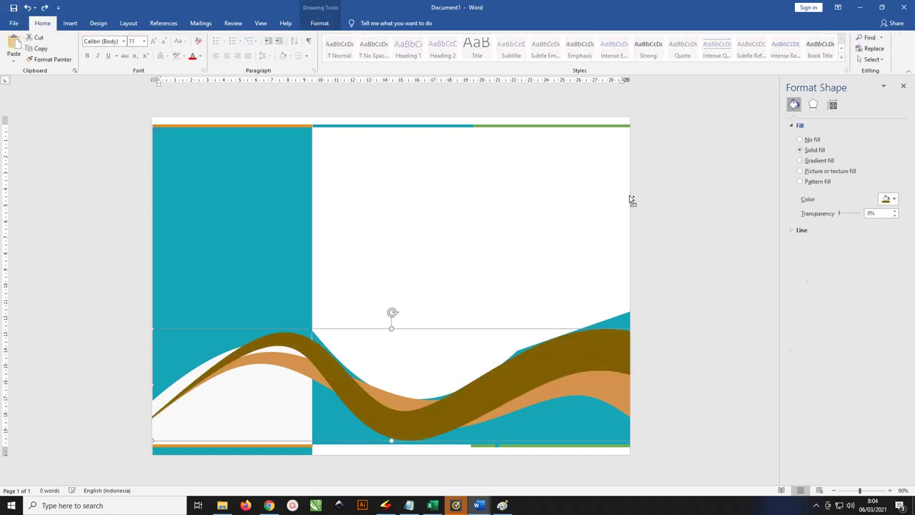
{"action": "key", "text": "ctrl+z"}
{"action": "key", "text": "ctrl+z"}
{"action": "key", "text": "ctrl+z"}
{"action": "key", "text": "ctrl+z"}
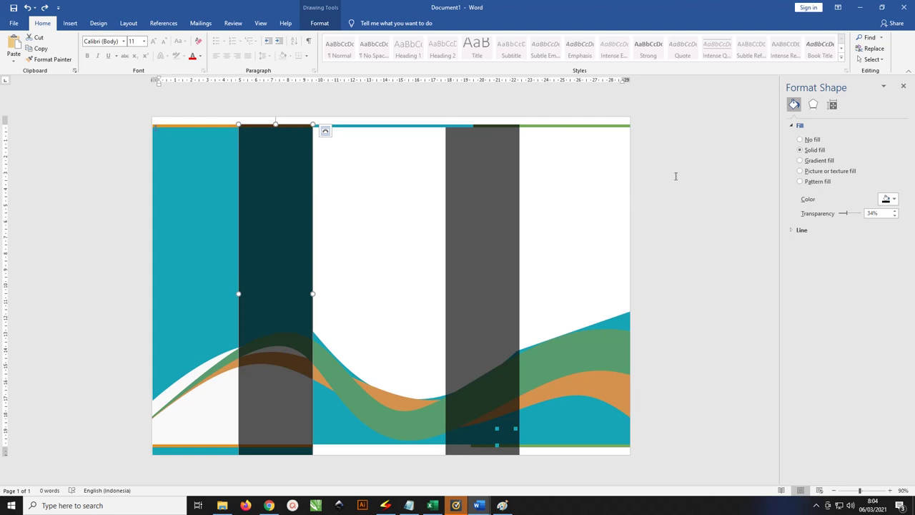
Step: Undo two more changes so the faded markers photo and lime-green wave return
{"action": "left_click", "coordinate": [678, 167]}
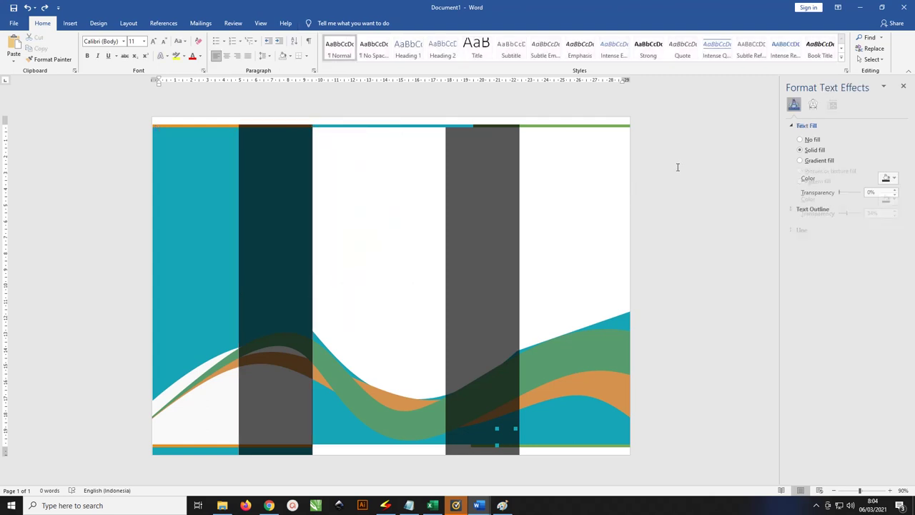
{"action": "key", "text": "ctrl+z"}
{"action": "key", "text": "ctrl+z"}
{"action": "key", "text": "ctrl+z"}
{"action": "key", "text": "ctrl+z"}
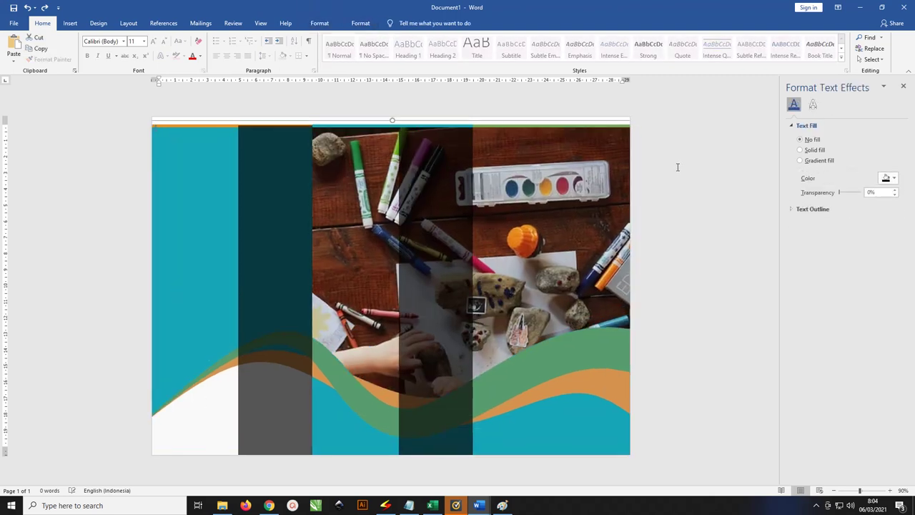
{"action": "key", "text": "ctrl+z"}
{"action": "key", "text": "ctrl+z"}
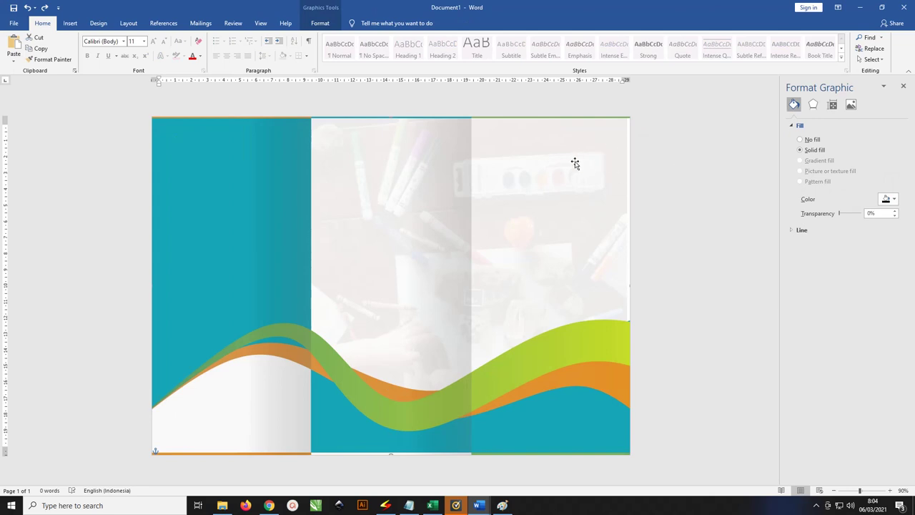
{"action": "left_click", "coordinate": [677, 184]}
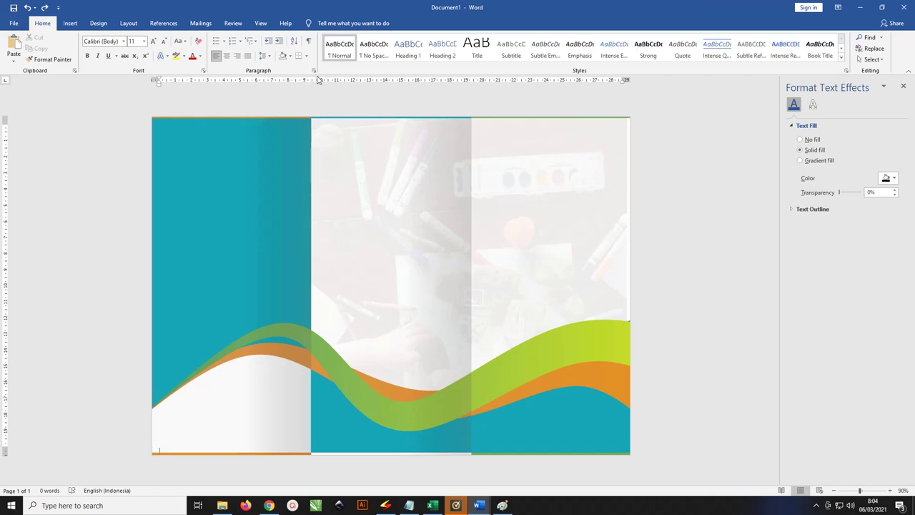
Step: Draw a text box over the left panel and set it to No Fill
{"action": "left_click", "coordinate": [72, 24]}
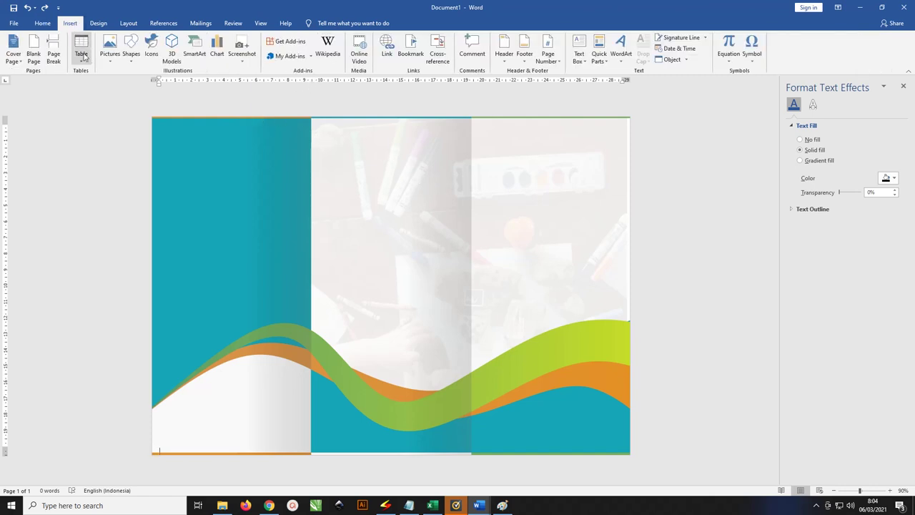
{"action": "left_click", "coordinate": [132, 64]}
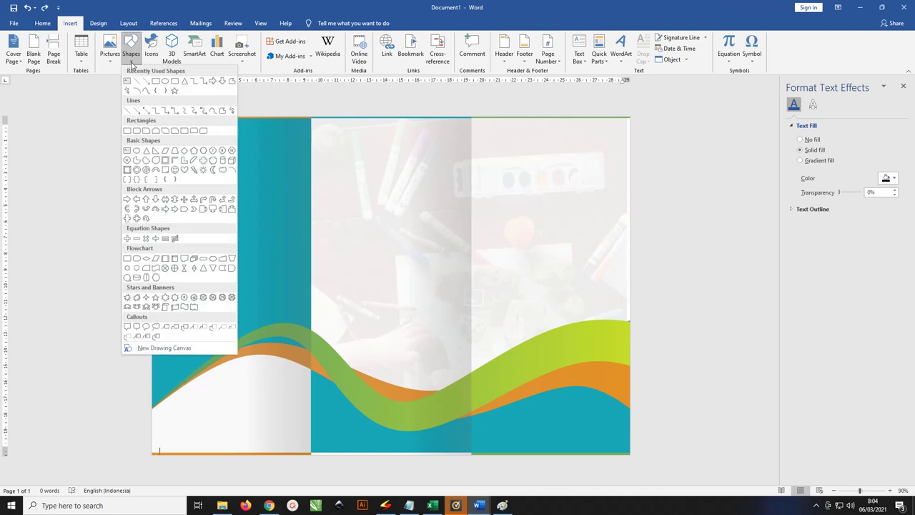
{"action": "left_click", "coordinate": [126, 80]}
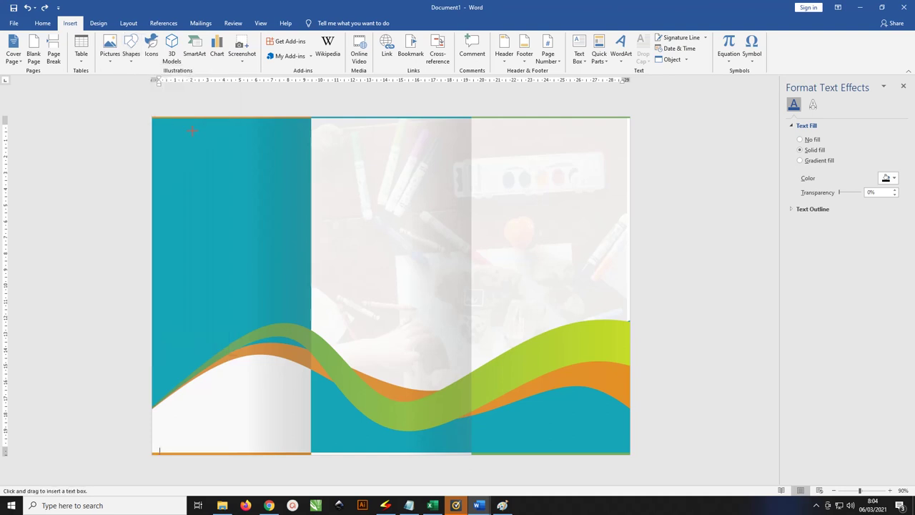
{"action": "left_click_drag", "start_coordinate": [164, 126], "coordinate": [303, 334]}
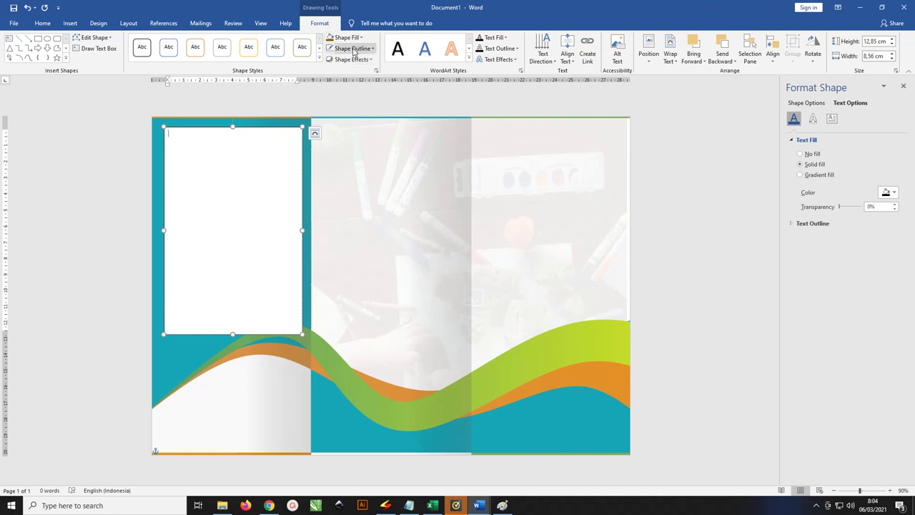
{"action": "left_click", "coordinate": [349, 38]}
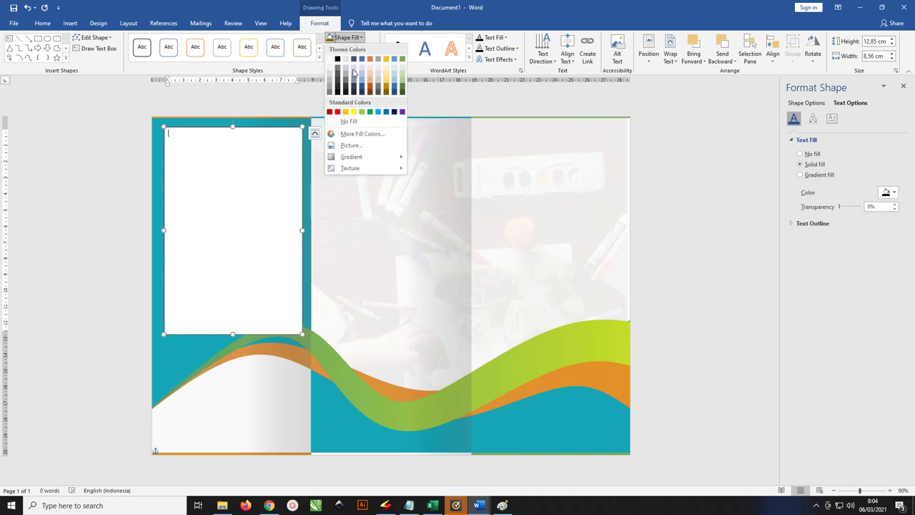
{"action": "left_click", "coordinate": [348, 120]}
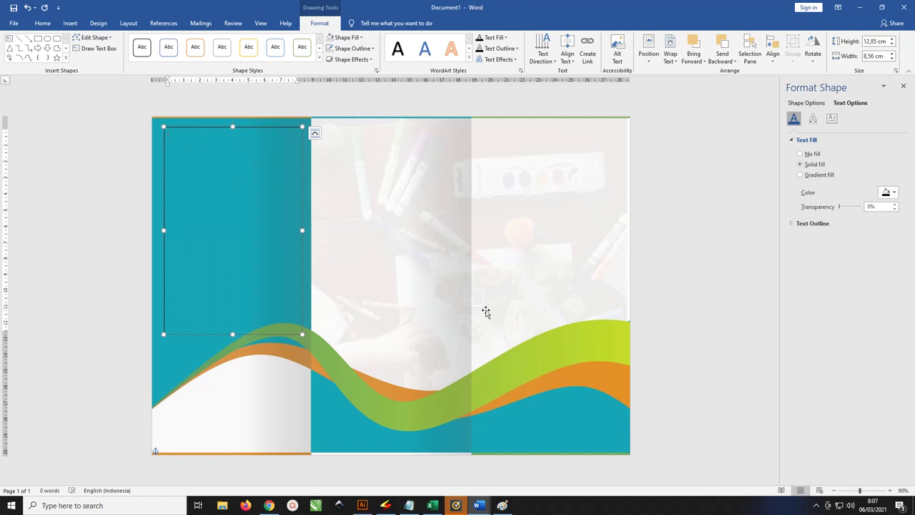
{"action": "left_click", "coordinate": [416, 508]}
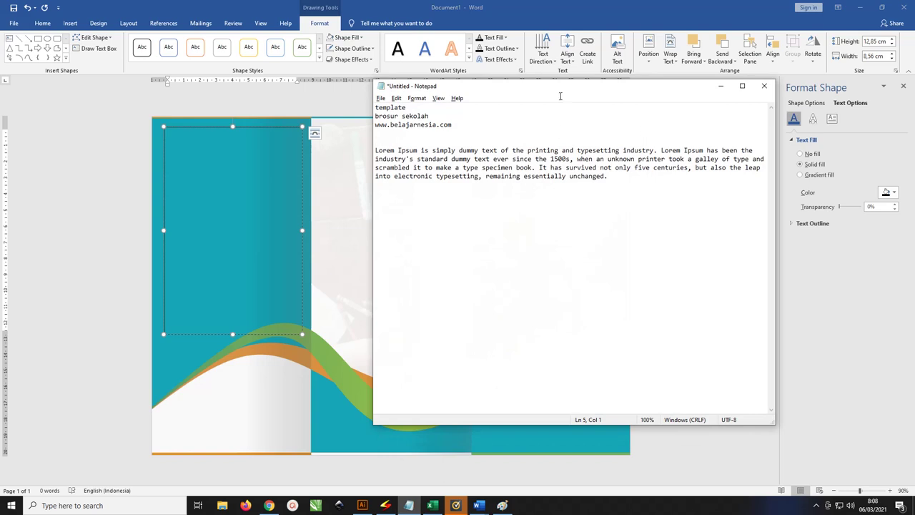
{"action": "left_click_drag", "start_coordinate": [471, 152], "coordinate": [350, 133]}
{"action": "key", "text": "ctrl+c"}
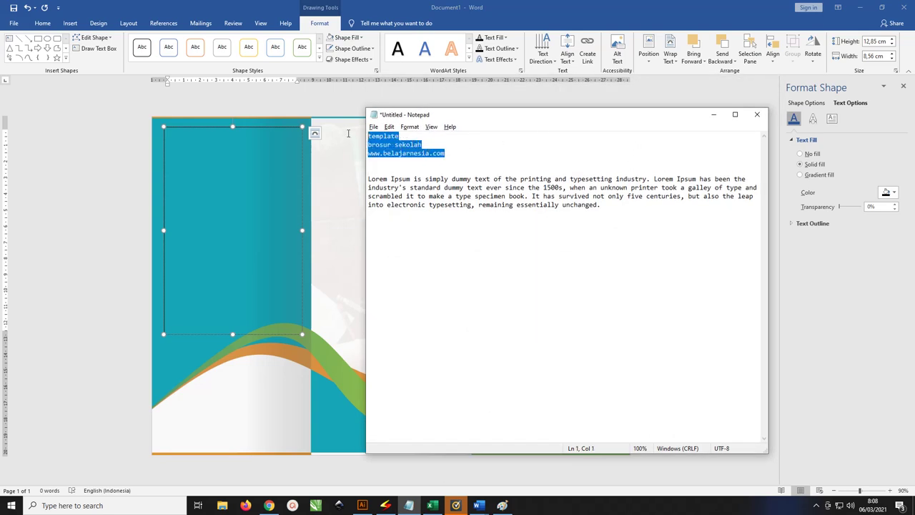
{"action": "left_click", "coordinate": [230, 153]}
{"action": "key", "text": "ctrl+v"}
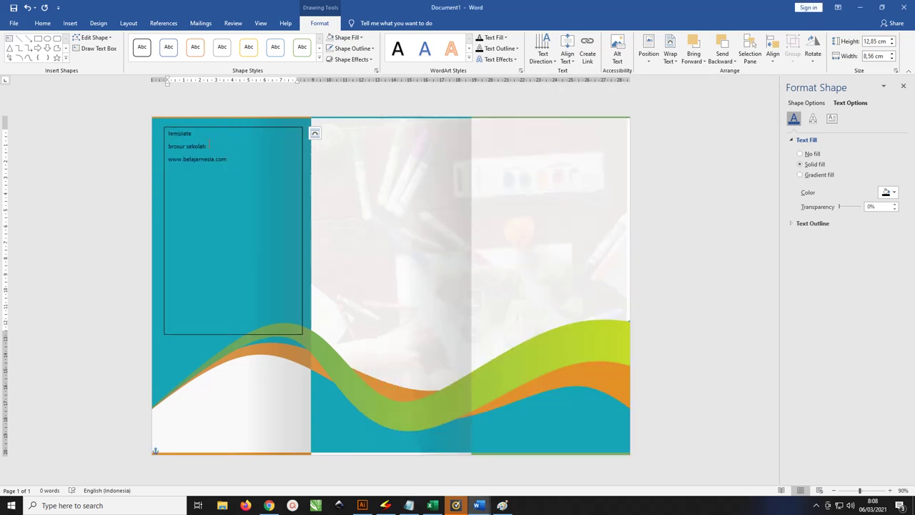
{"action": "key", "text": "ctrl+a"}
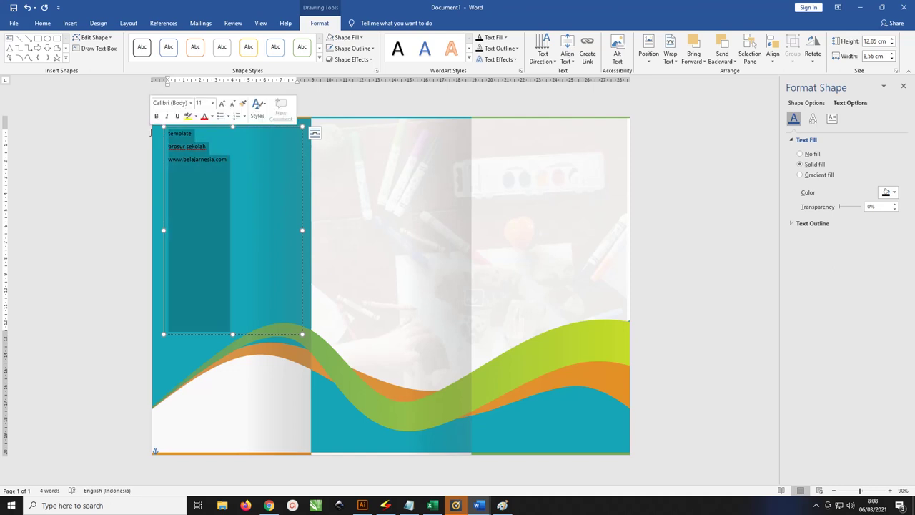
Step: Set the text box lines to 1.0 line spacing with no space after paragraphs
{"action": "left_click", "coordinate": [42, 23]}
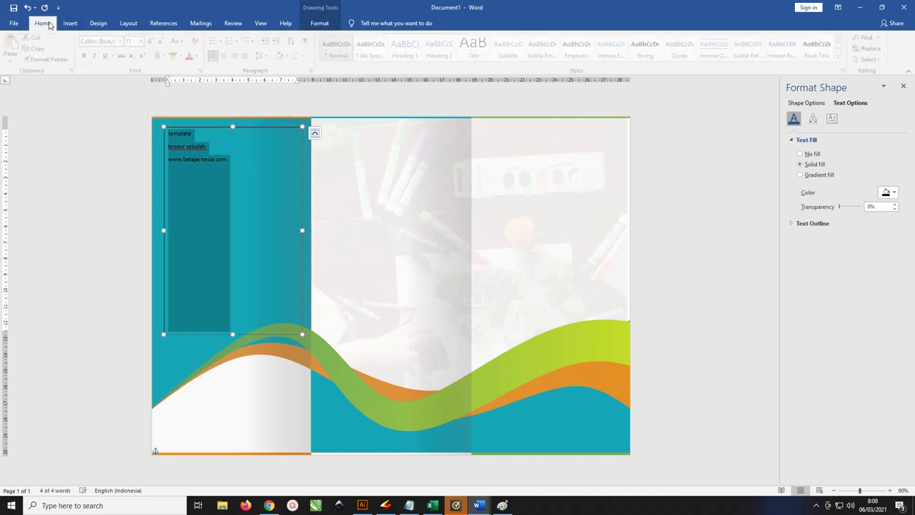
{"action": "left_click", "coordinate": [266, 59]}
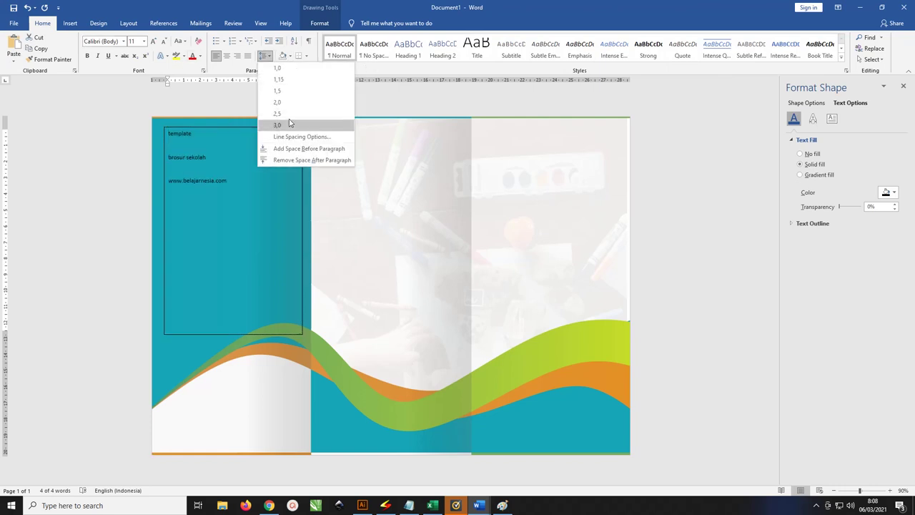
{"action": "left_click", "coordinate": [274, 68]}
{"action": "left_click", "coordinate": [268, 56]}
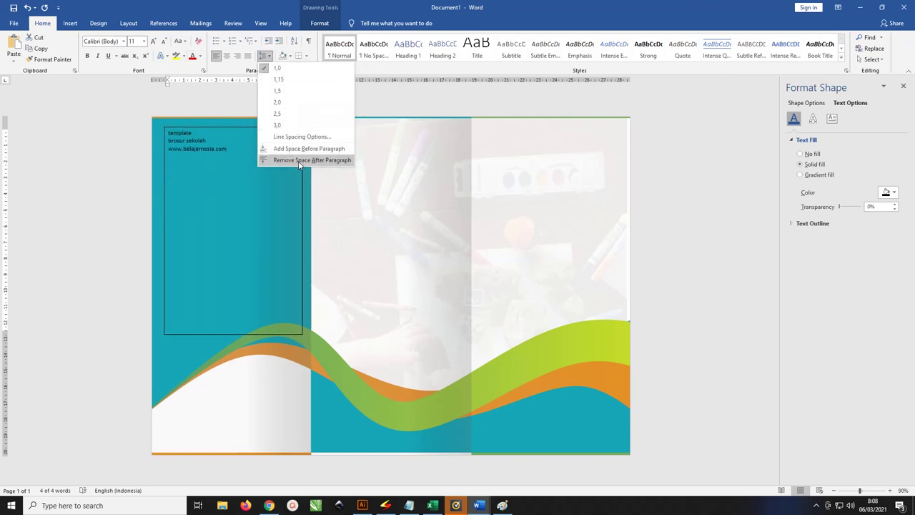
{"action": "left_click", "coordinate": [298, 161]}
Step: Enlarge all the text box text to 14 pt
{"action": "left_click_drag", "start_coordinate": [226, 141], "coordinate": [167, 331]}
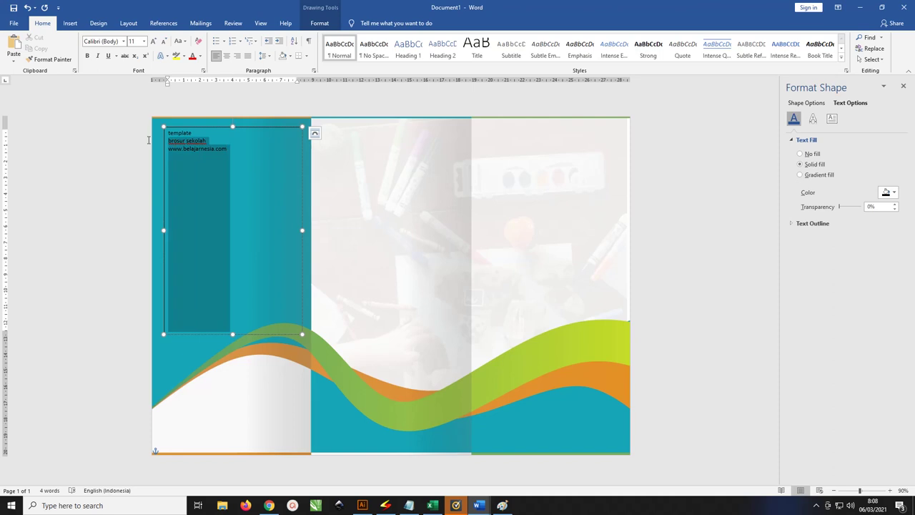
{"action": "left_click", "coordinate": [168, 332]}
{"action": "key", "text": "ctrl+a"}
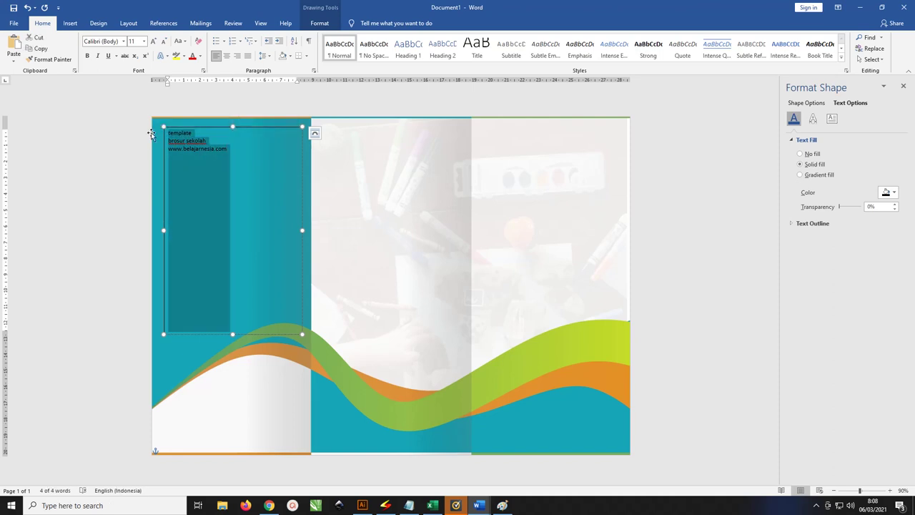
{"action": "key", "text": "ctrl+shift+period"}
{"action": "key", "text": "ctrl+shift+period"}
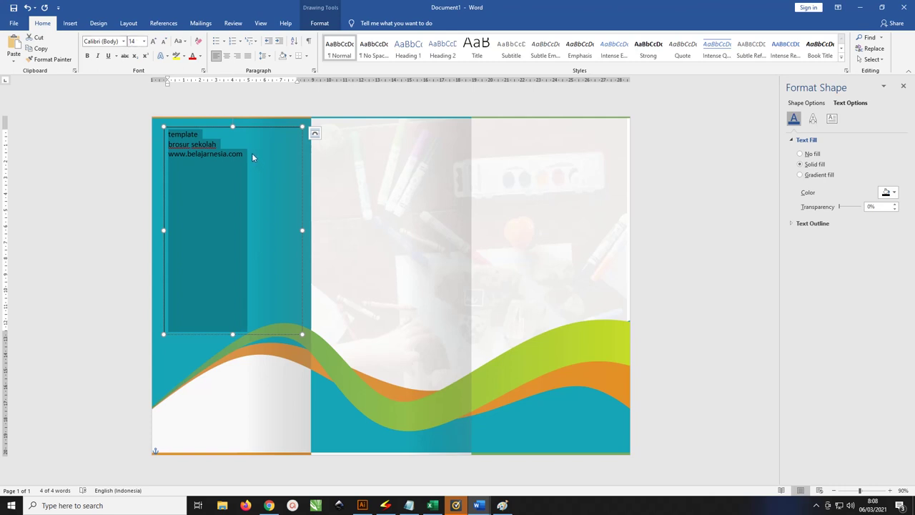
Step: Enlarge the 'brosur sekolah' line, capitalise it, bold it and make it white
{"action": "left_click", "coordinate": [227, 145]}
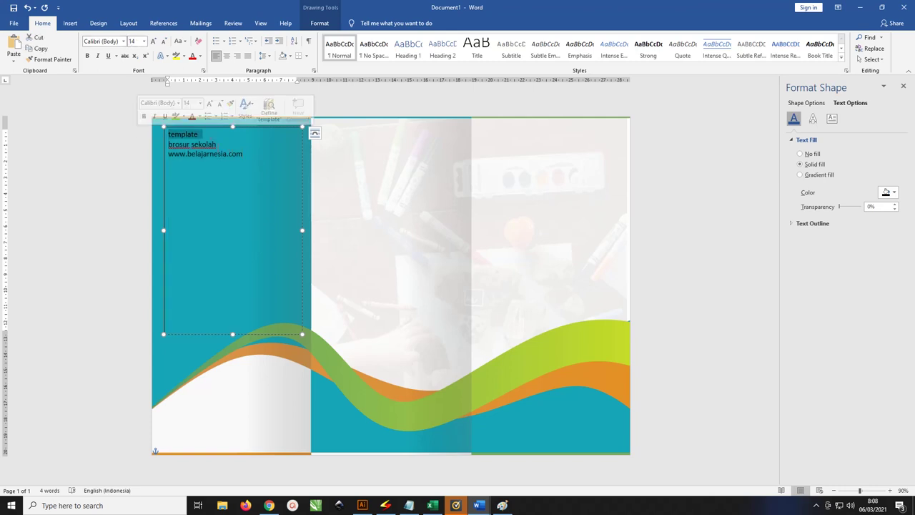
{"action": "left_click_drag", "start_coordinate": [227, 145], "coordinate": [124, 151]}
{"action": "key", "text": "ctrl+bracketright"}
{"action": "key", "text": "ctrl+bracketright"}
{"action": "key", "text": "ctrl+bracketright"}
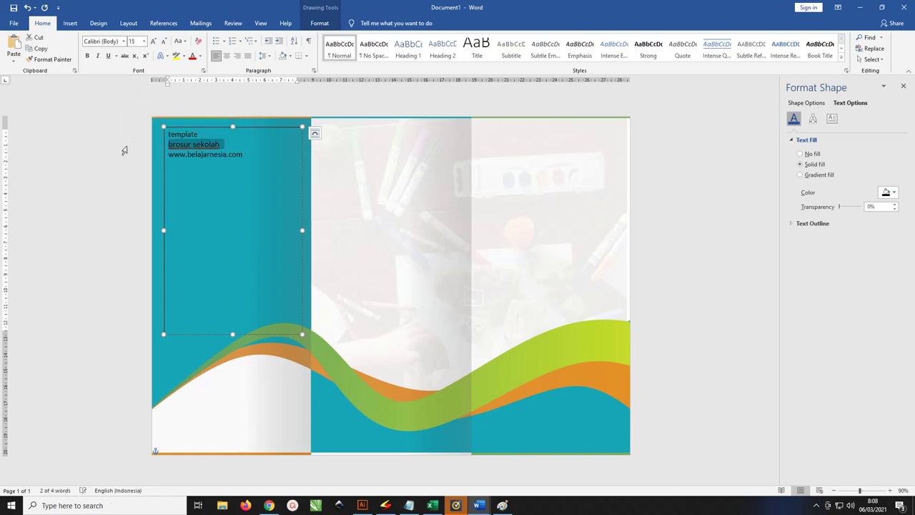
{"action": "key", "text": "ctrl+bracketright"}
{"action": "key", "text": "ctrl+bracketright"}
{"action": "key", "text": "ctrl+bracketright"}
{"action": "key", "text": "ctrl+bracketright"}
{"action": "key", "text": "ctrl+bracketright"}
{"action": "key", "text": "ctrl+bracketright"}
{"action": "key", "text": "ctrl+bracketright"}
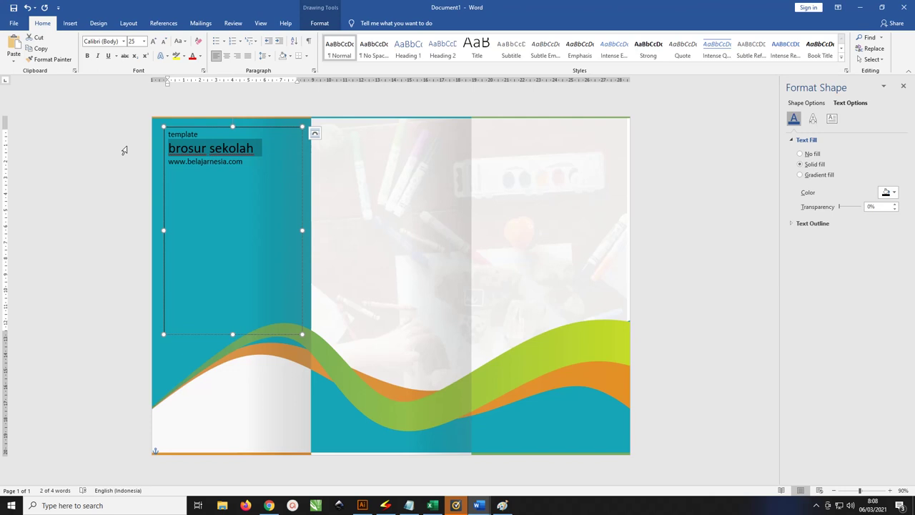
{"action": "key", "text": "shift+F3"}
{"action": "key", "text": "shift+F3"}
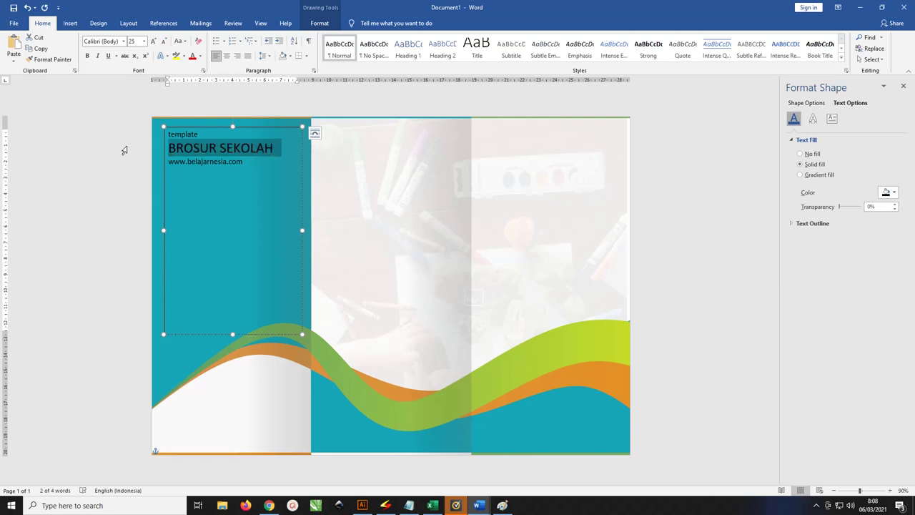
{"action": "key", "text": "ctrl+b"}
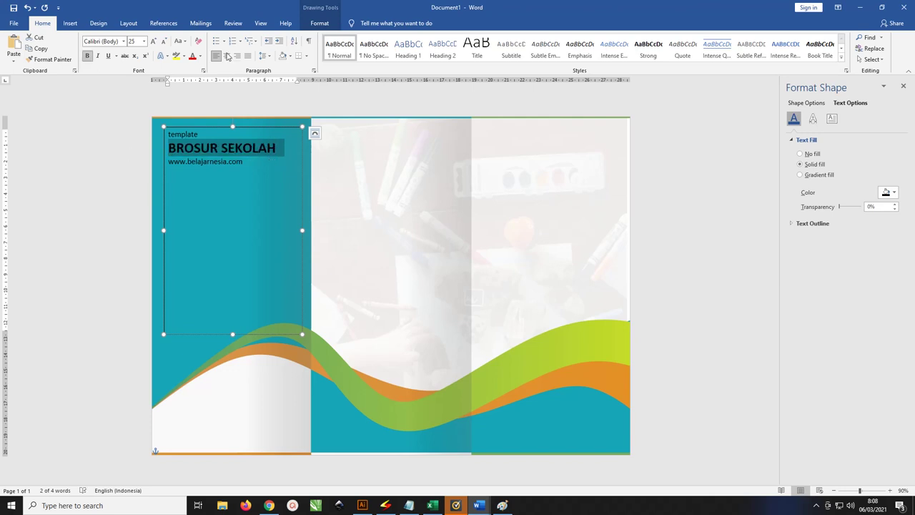
{"action": "left_click", "coordinate": [287, 56]}
{"action": "left_click", "coordinate": [202, 58]}
{"action": "left_click", "coordinate": [203, 57]}
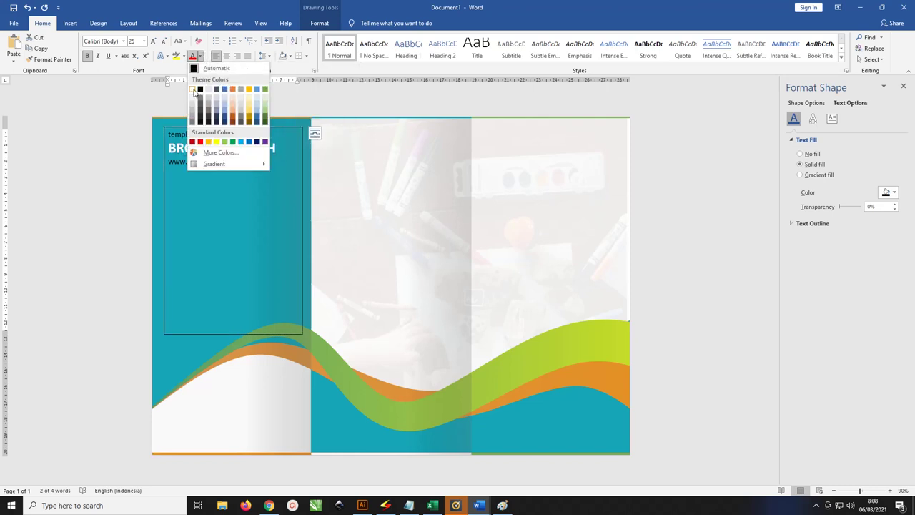
{"action": "left_click", "coordinate": [193, 89]}
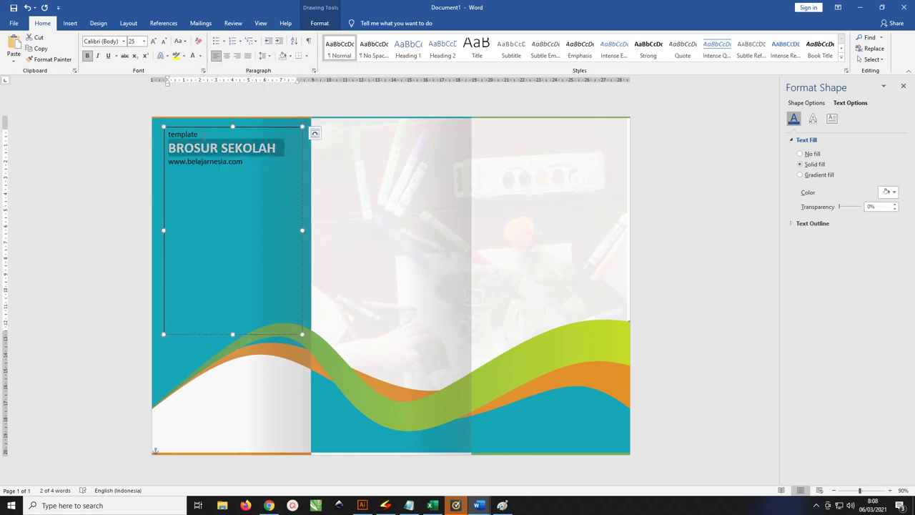
Step: Make the word 'template' white and capitalise it to TEMPLATE
{"action": "double_click", "coordinate": [182, 134]}
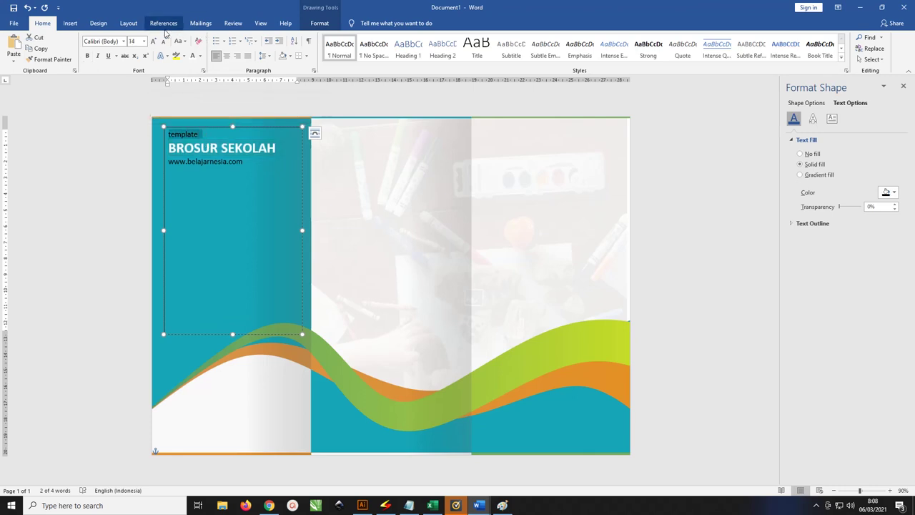
{"action": "left_click", "coordinate": [203, 57]}
{"action": "left_click", "coordinate": [192, 89]}
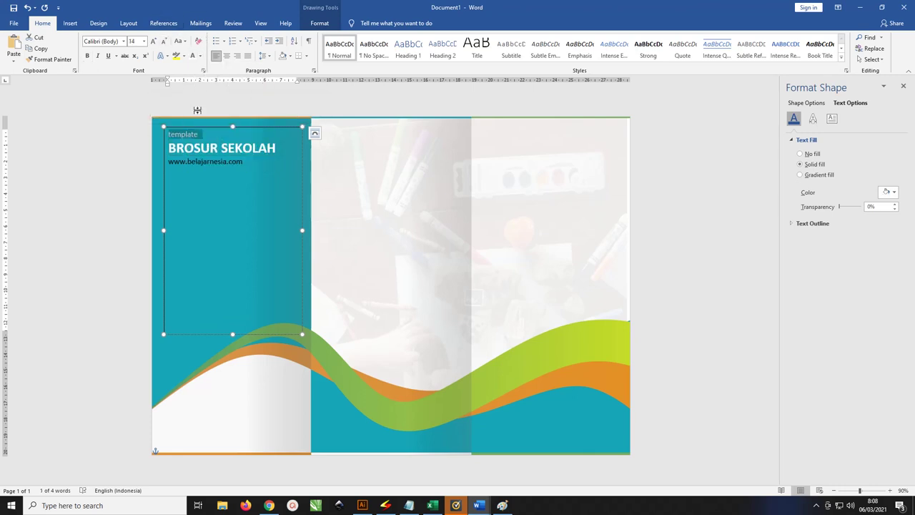
{"action": "key", "text": "shift+F3"}
{"action": "key", "text": "shift+F3"}
Step: Apply Fredoka One to the BROSUR SEKOLAH title and make the web address white
{"action": "triple_click", "coordinate": [267, 147]}
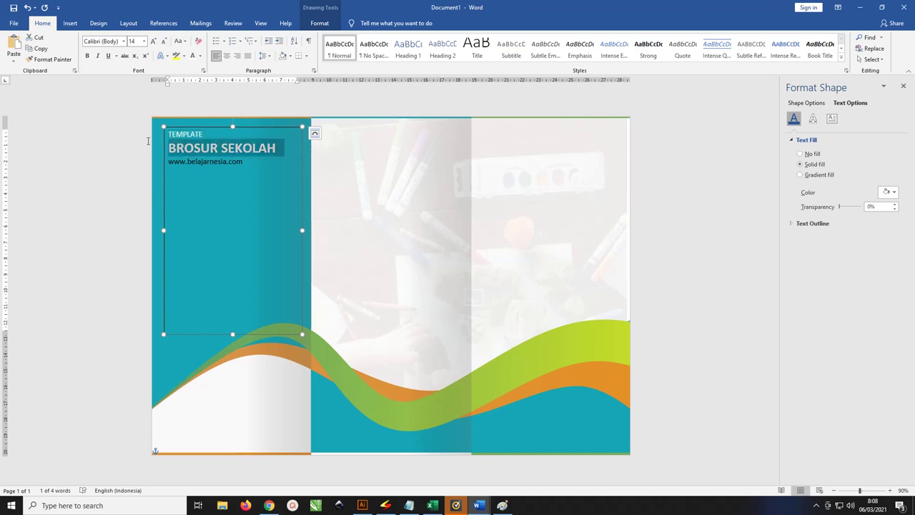
{"action": "left_click", "coordinate": [107, 41]}
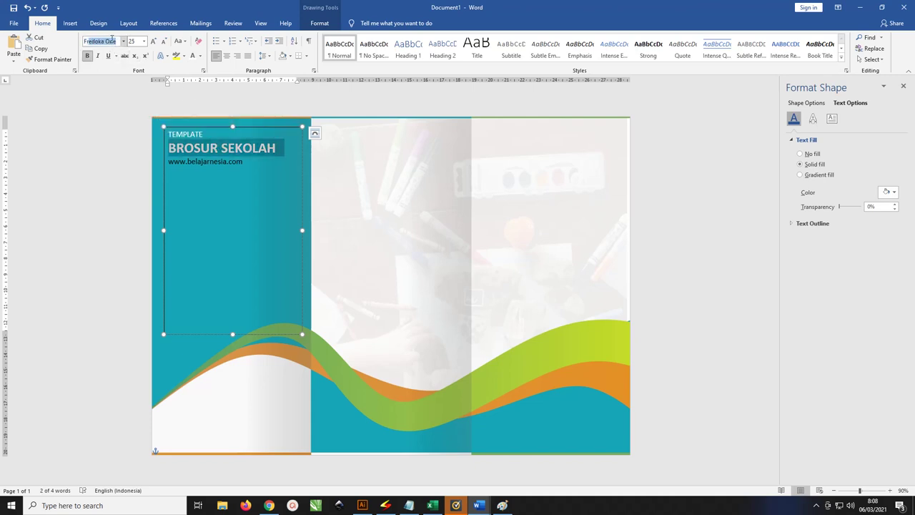
{"action": "key", "text": "Return"}
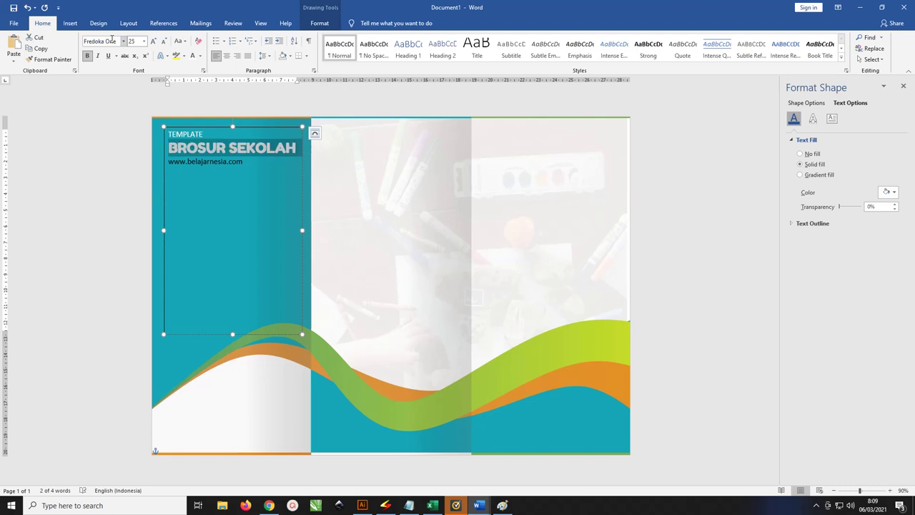
{"action": "left_click_drag", "start_coordinate": [242, 162], "coordinate": [247, 331]}
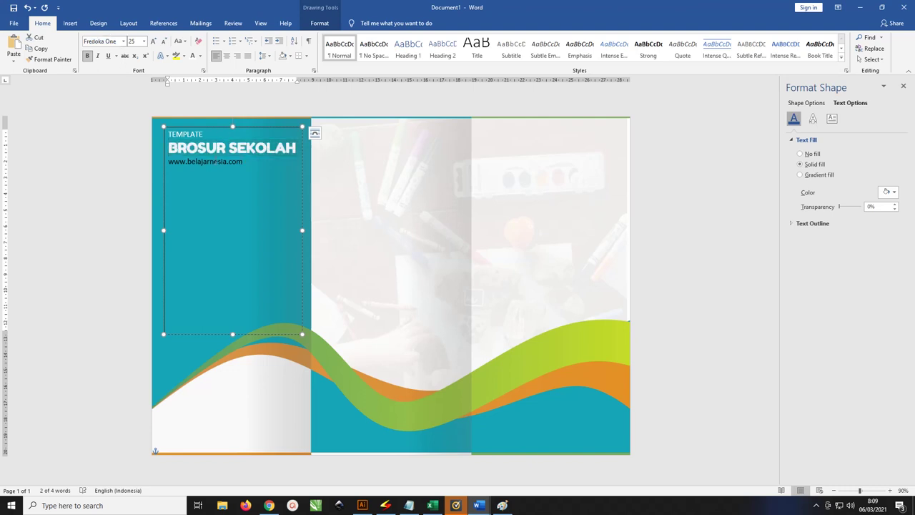
{"action": "left_click", "coordinate": [193, 56]}
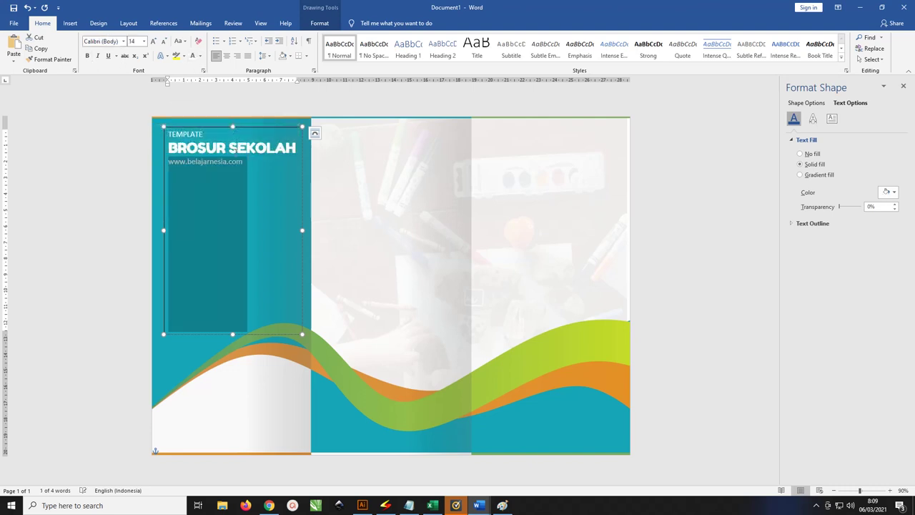
{"action": "left_click", "coordinate": [251, 160]}
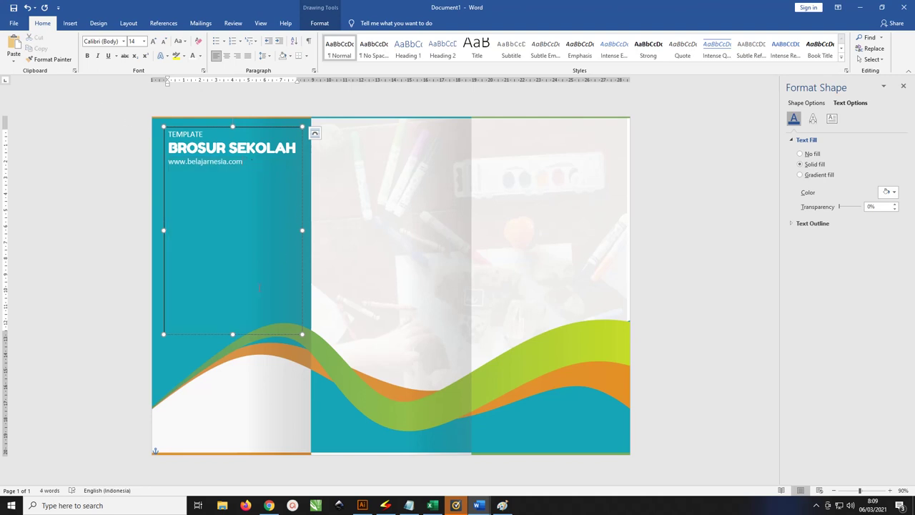
Step: Draw a white horizontal line under the web address
{"action": "left_click", "coordinate": [70, 23]}
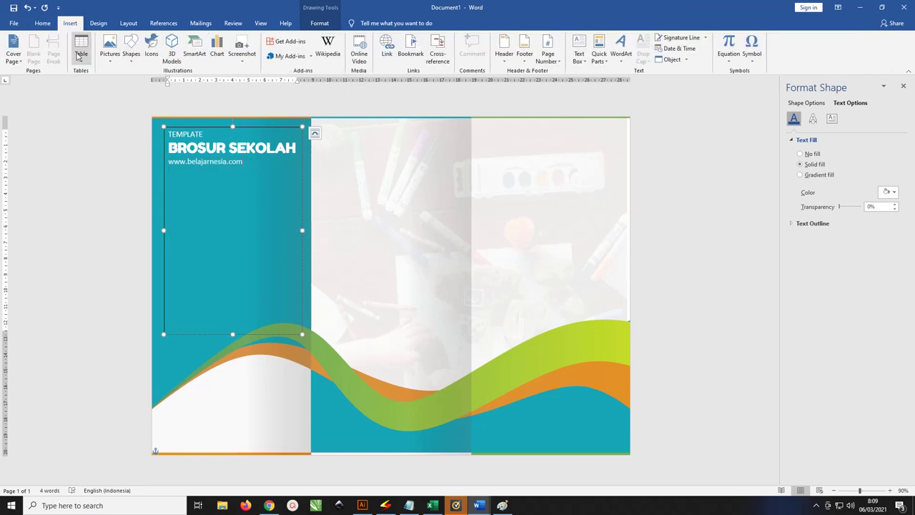
{"action": "left_click", "coordinate": [130, 57]}
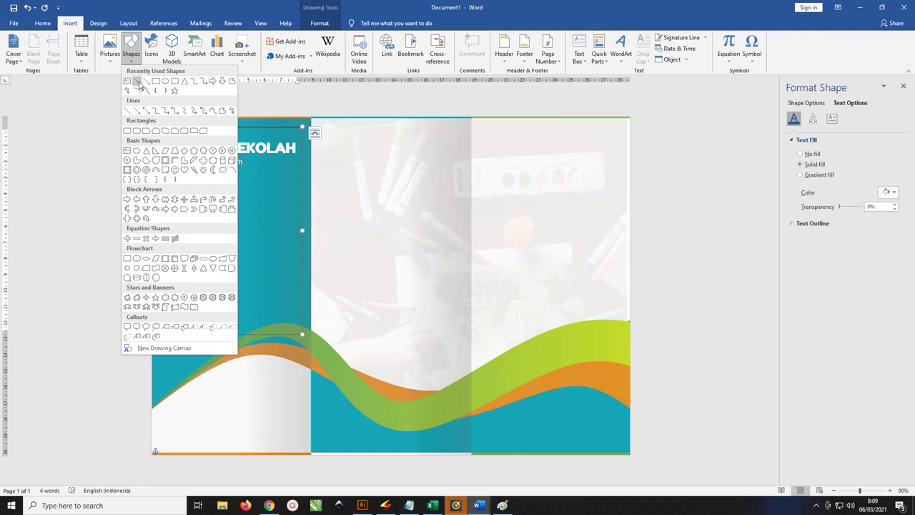
{"action": "left_click", "coordinate": [141, 84]}
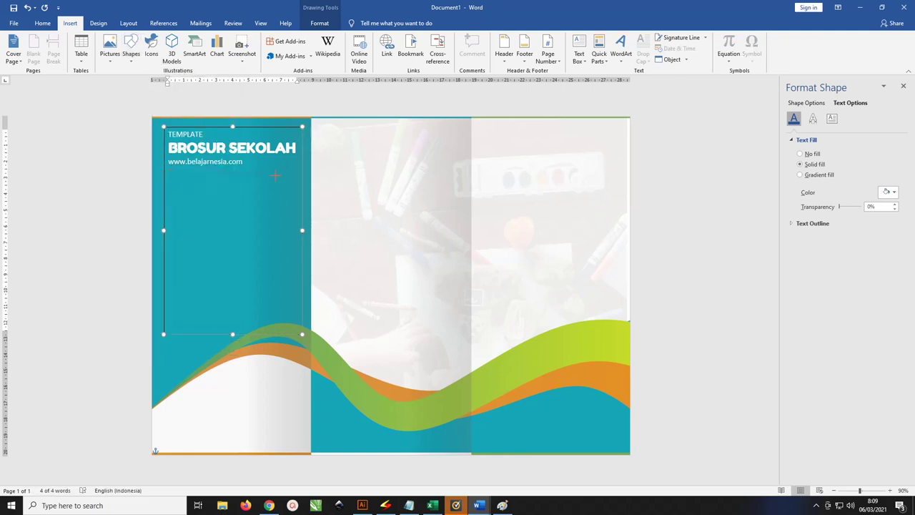
{"action": "left_click_drag", "start_coordinate": [298, 170], "coordinate": [168, 171]}
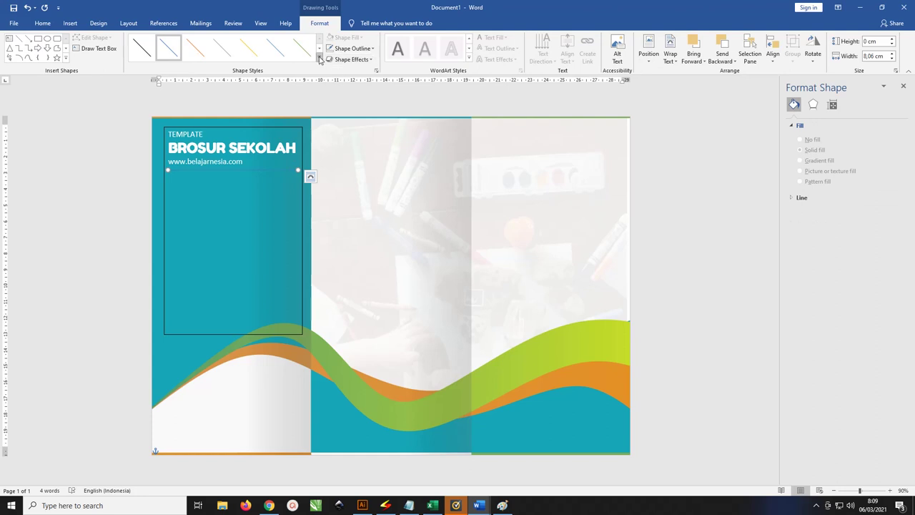
{"action": "left_click", "coordinate": [350, 48]}
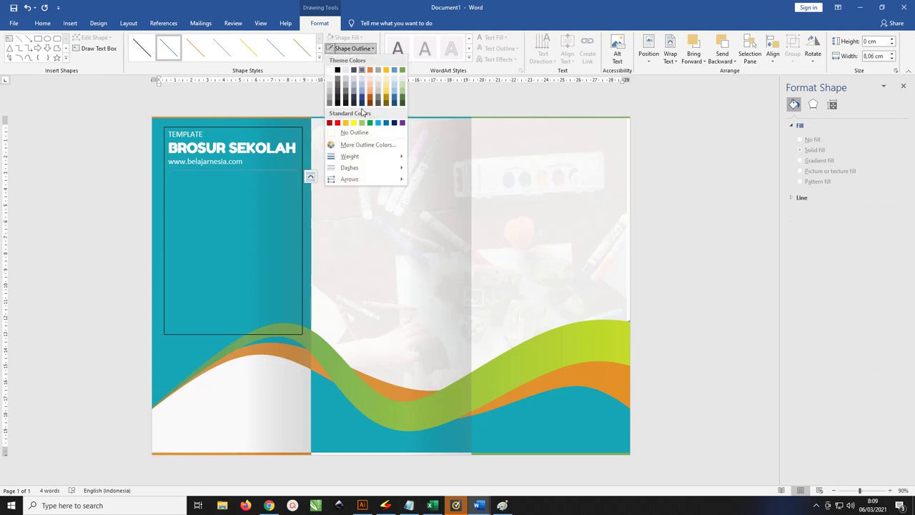
{"action": "left_click", "coordinate": [330, 69]}
Step: Undo the automatic hyperlink on the web address
{"action": "left_click", "coordinate": [221, 189]}
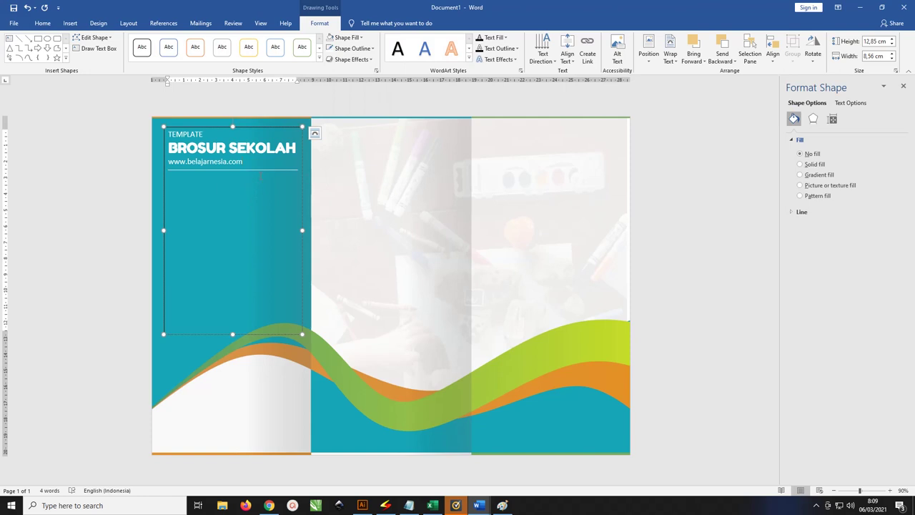
{"action": "key", "text": "Return"}
{"action": "key", "text": "ctrl+z"}
Step: Copy the Lorem Ipsum paragraph from Notepad and paste it into the text box
{"action": "key", "text": "alt+Tab"}
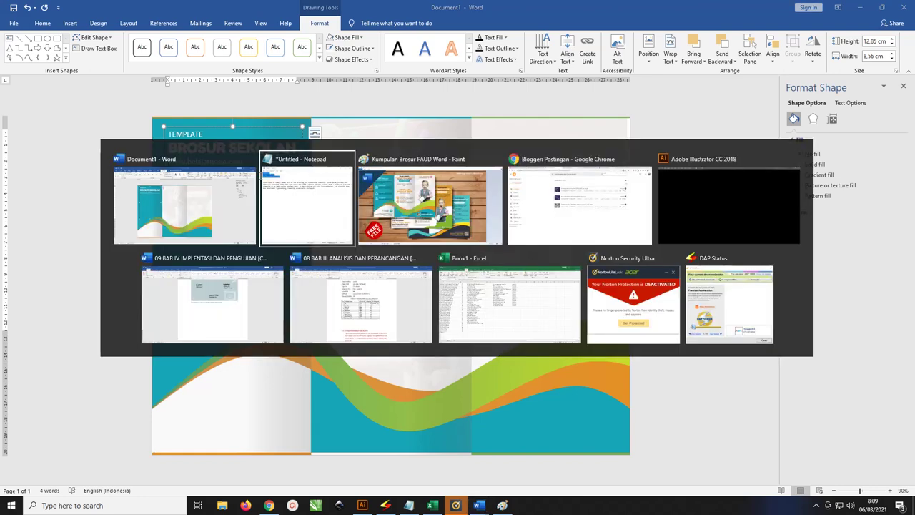
{"action": "left_click", "coordinate": [448, 204]}
{"action": "left_click_drag", "start_coordinate": [567, 187], "coordinate": [359, 180]}
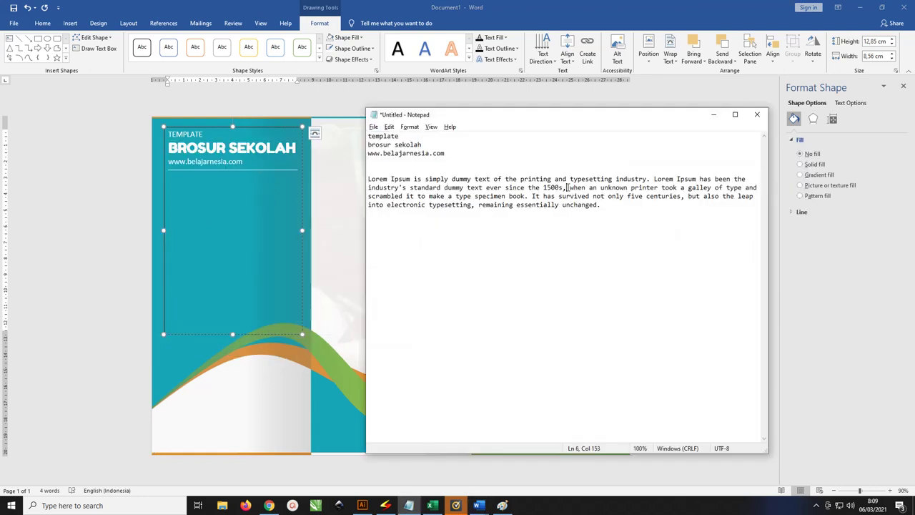
{"action": "key", "text": "ctrl+c"}
{"action": "key", "text": "alt+Tab"}
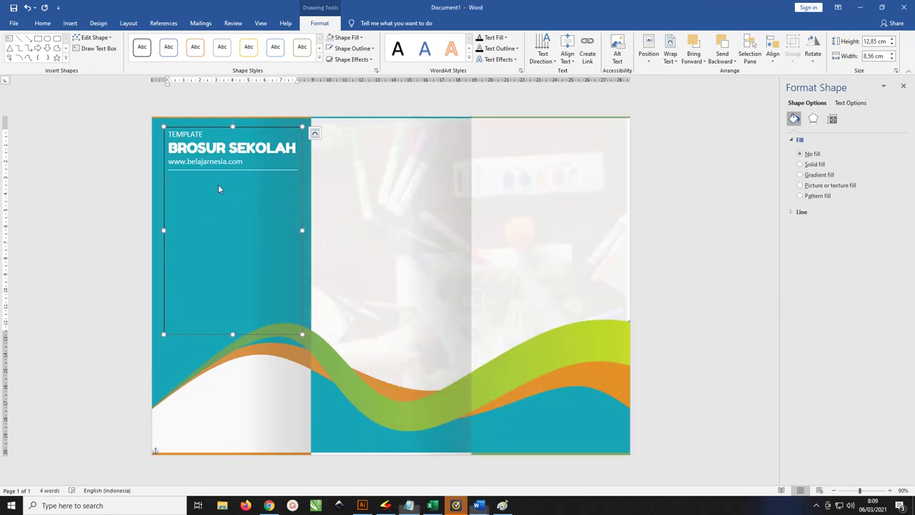
{"action": "key", "text": "ctrl+v"}
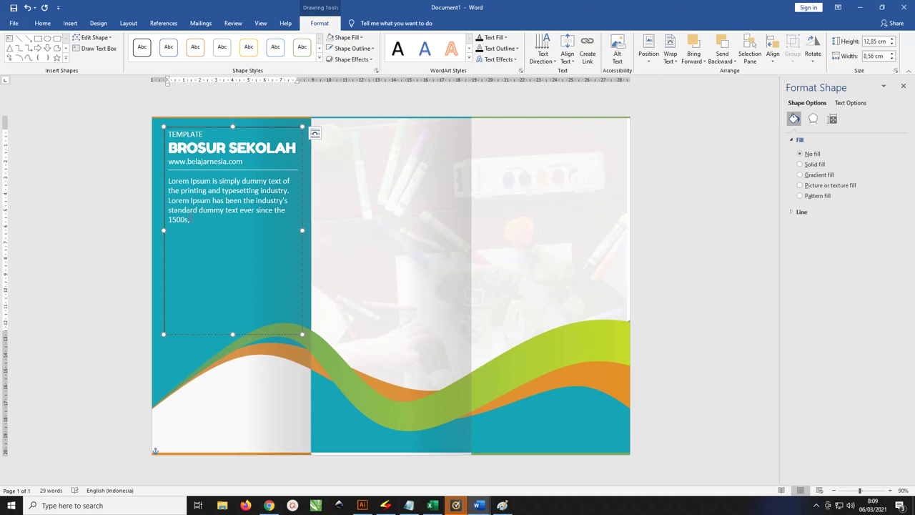
Step: Set the pasted Lorem Ipsum paragraph to 12 pt
{"action": "left_click_drag", "start_coordinate": [191, 219], "coordinate": [168, 134]}
{"action": "left_click", "coordinate": [185, 209]}
{"action": "left_click_drag", "start_coordinate": [168, 181], "coordinate": [193, 332]}
{"action": "left_click", "coordinate": [42, 22]}
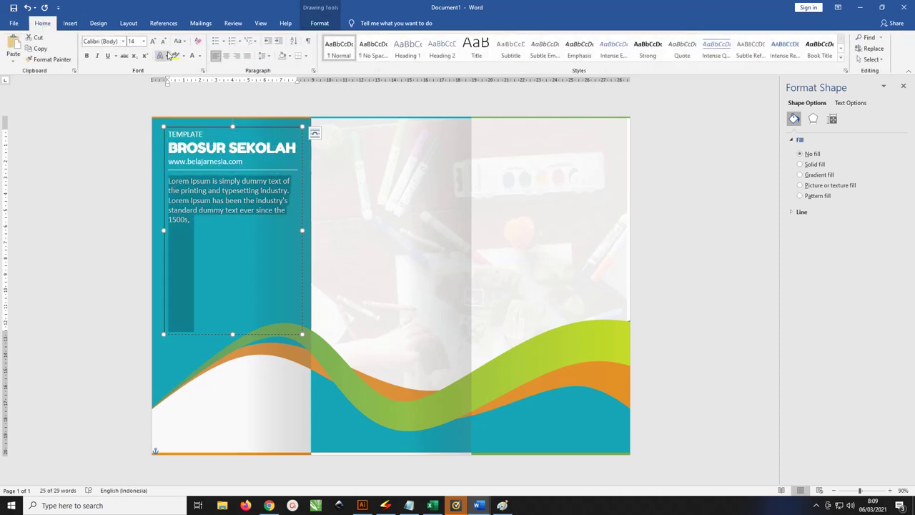
{"action": "left_click", "coordinate": [135, 41]}
{"action": "type", "text": "12"}
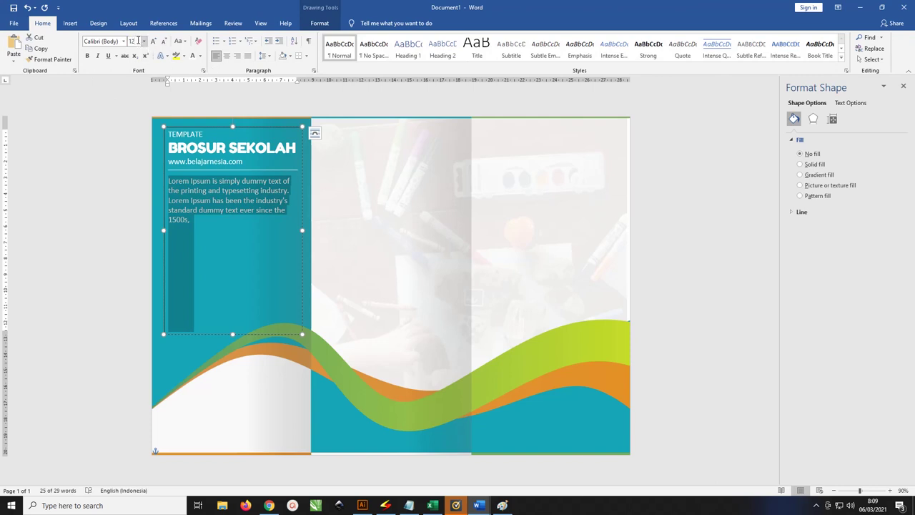
{"action": "key", "text": "Return"}
Step: Add space above the paragraph and indent it from the left using the ruler
{"action": "left_click", "coordinate": [203, 194]}
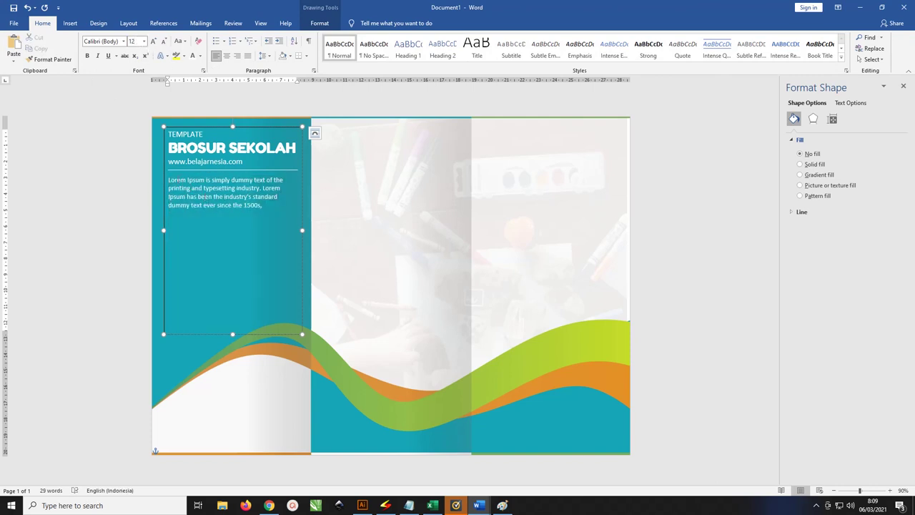
{"action": "key", "text": "Return"}
{"action": "key", "text": "Return"}
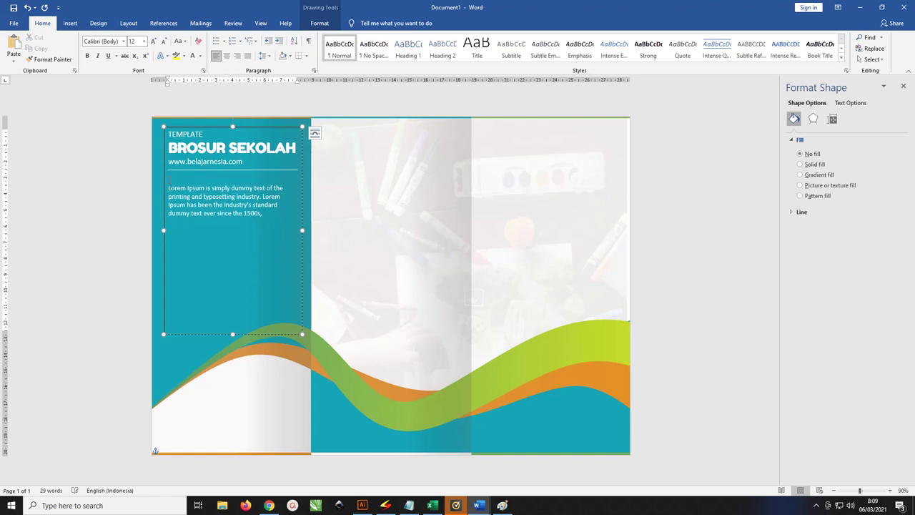
{"action": "key", "text": "Return"}
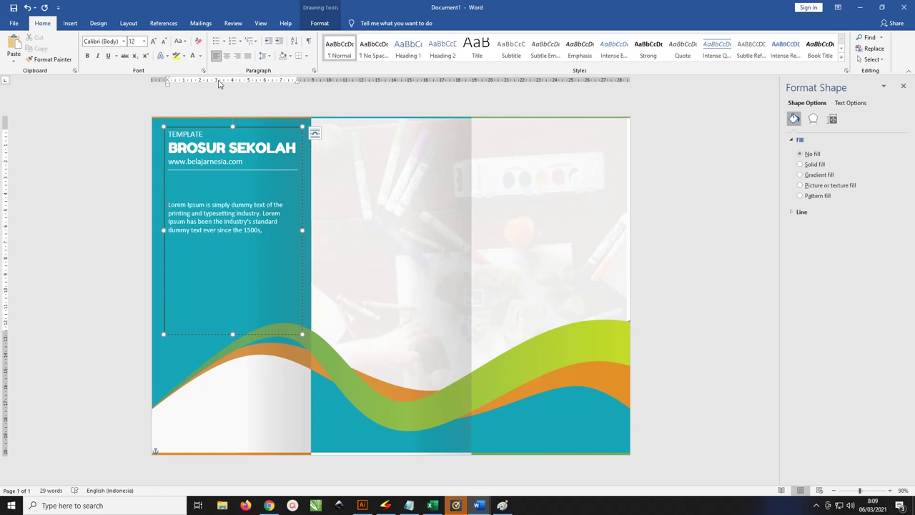
{"action": "left_click_drag", "start_coordinate": [167, 83], "coordinate": [176, 83]}
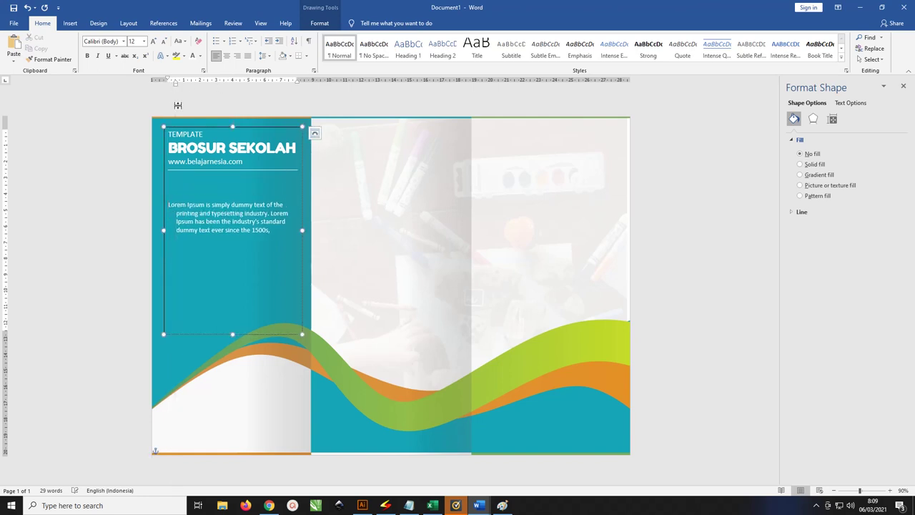
{"action": "key", "text": "ctrl+z"}
{"action": "key", "text": "ctrl+a"}
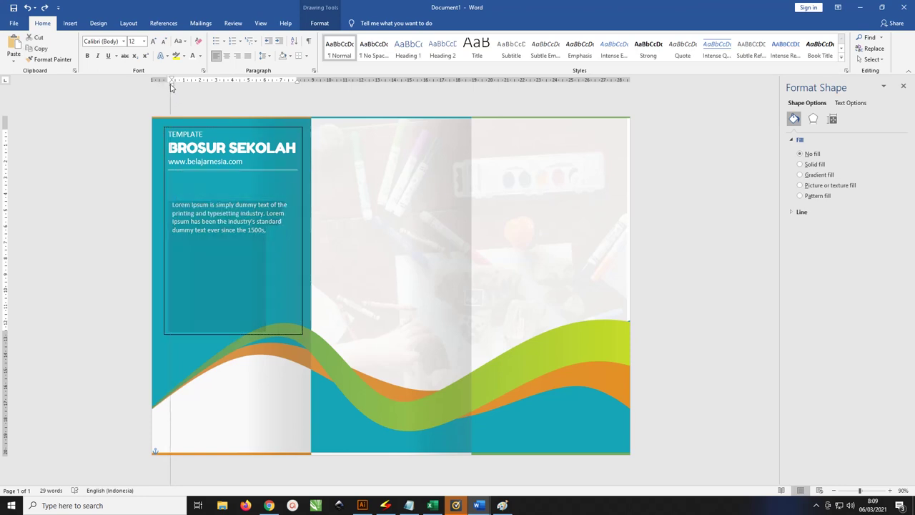
{"action": "left_click_drag", "start_coordinate": [169, 83], "coordinate": [204, 92]}
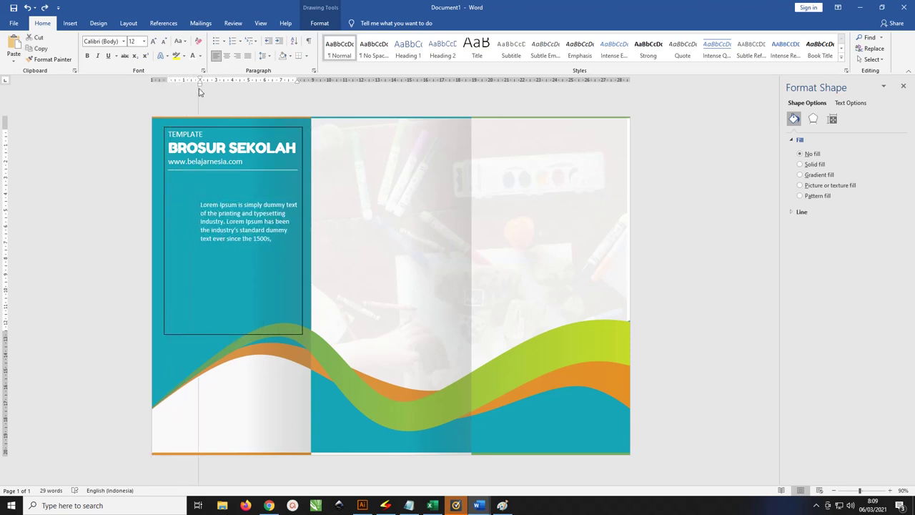
{"action": "left_click", "coordinate": [220, 182]}
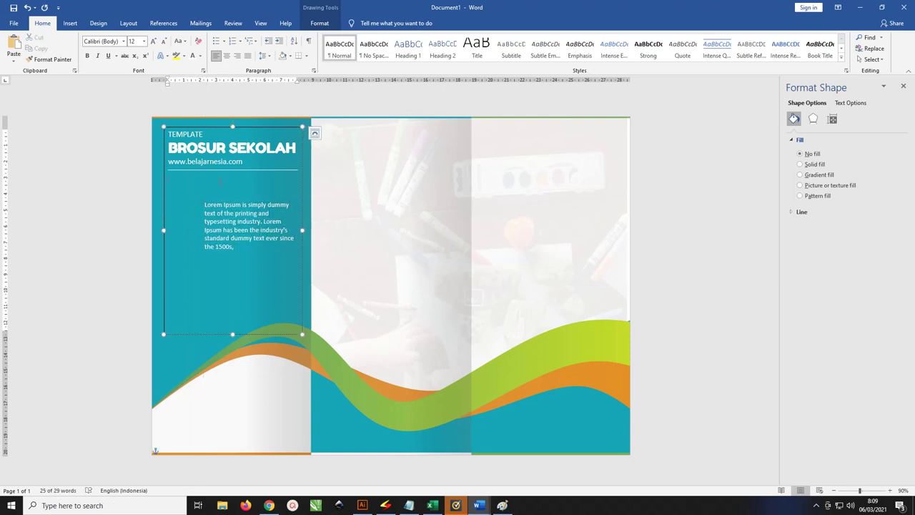
{"action": "key", "text": "BackSpace"}
{"action": "key", "text": "BackSpace"}
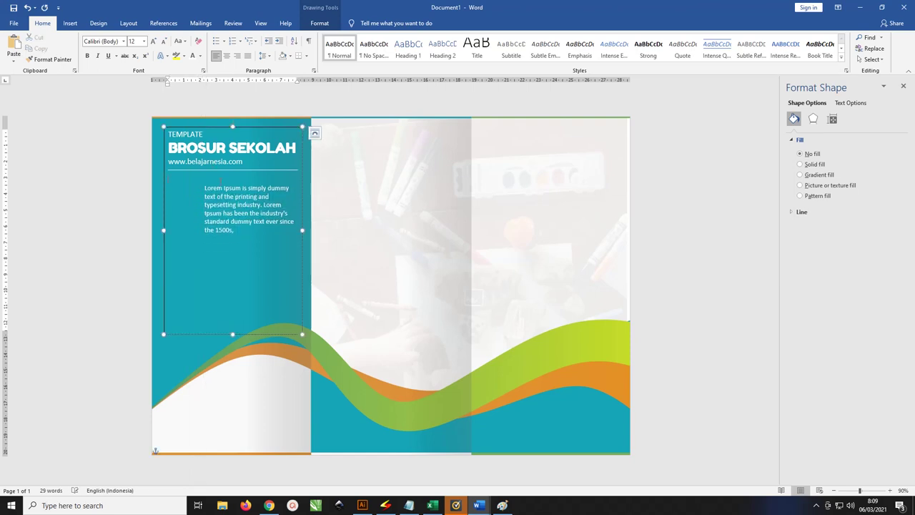
{"action": "key", "text": "BackSpace"}
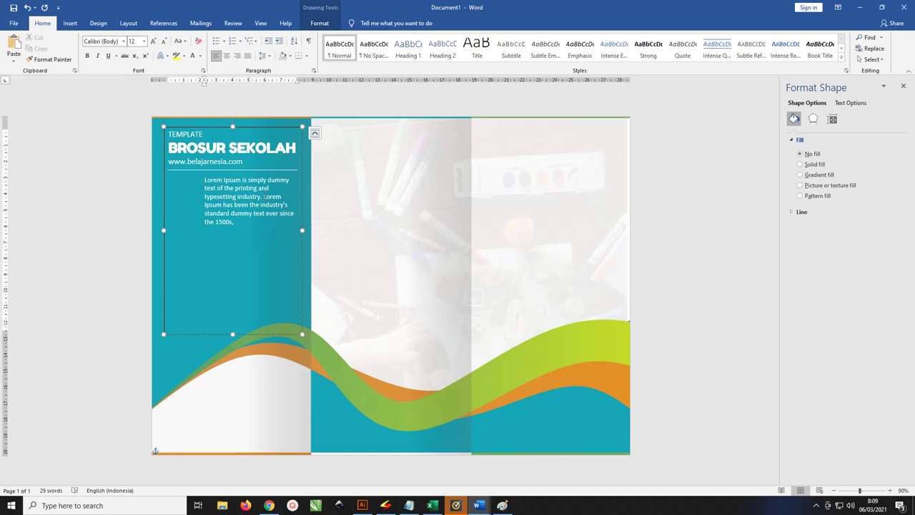
Step: Split the paragraph after its first sentence and align the first part with the box's left edge
{"action": "left_click_drag", "start_coordinate": [204, 196], "coordinate": [266, 211]}
{"action": "left_click", "coordinate": [266, 211]}
{"action": "key", "text": "Return"}
{"action": "key", "text": "Return"}
{"action": "key", "text": "Return"}
{"action": "key", "text": "Return"}
{"action": "key", "text": "Return"}
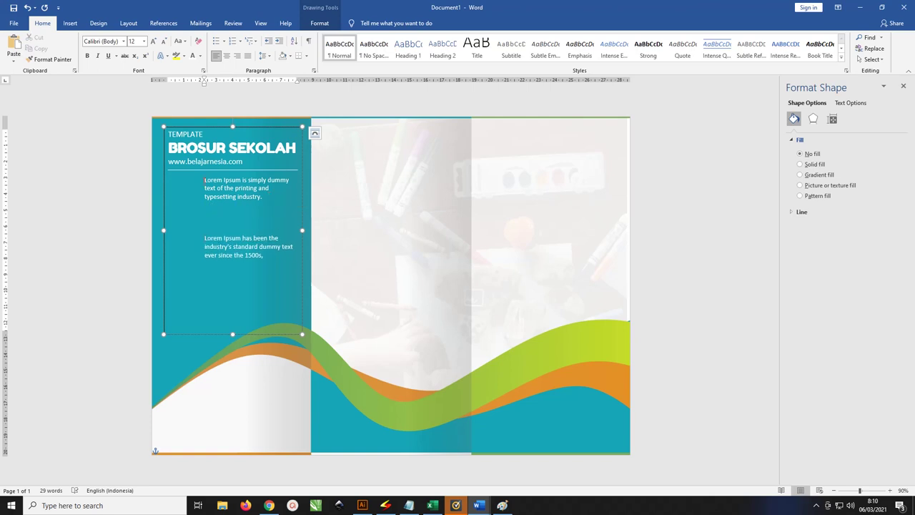
{"action": "key", "text": "BackSpace"}
{"action": "key", "text": "Return"}
{"action": "left_click_drag", "start_coordinate": [205, 82], "coordinate": [169, 82]}
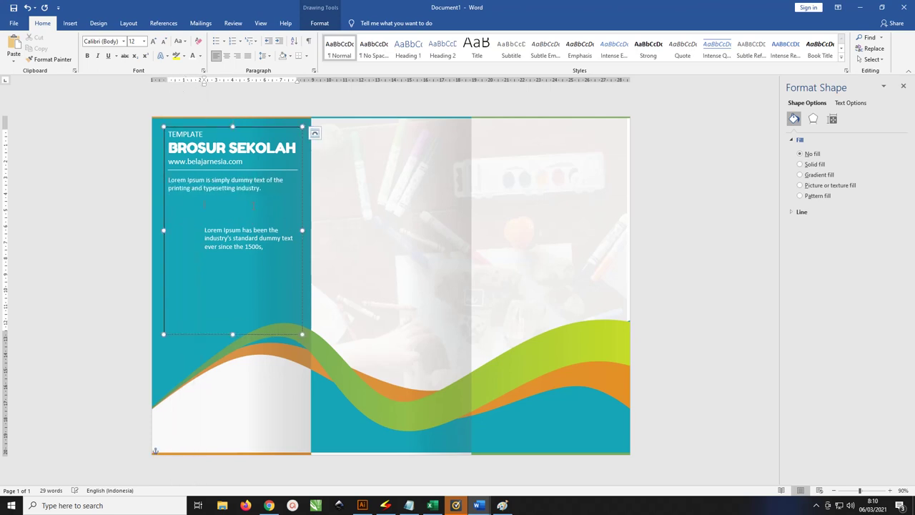
{"action": "left_click", "coordinate": [253, 205]}
{"action": "key", "text": "BackSpace"}
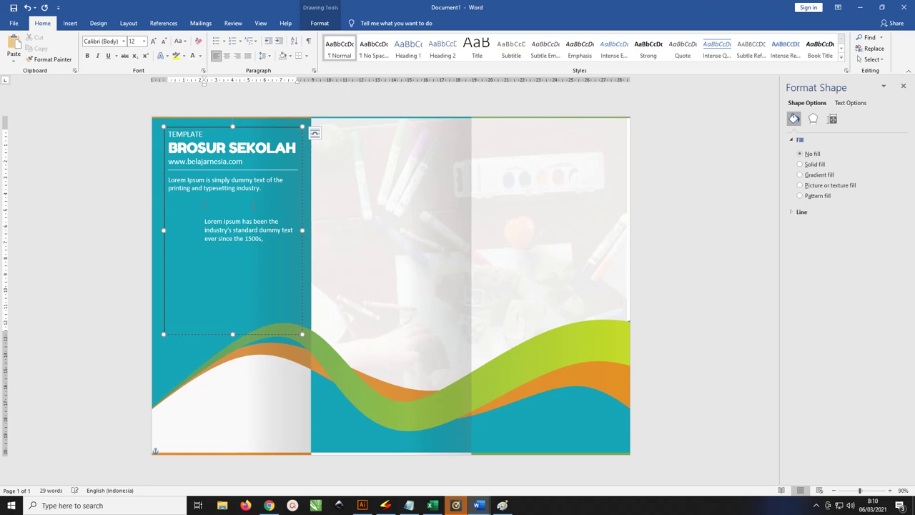
{"action": "key", "text": "BackSpace"}
{"action": "key", "text": "BackSpace"}
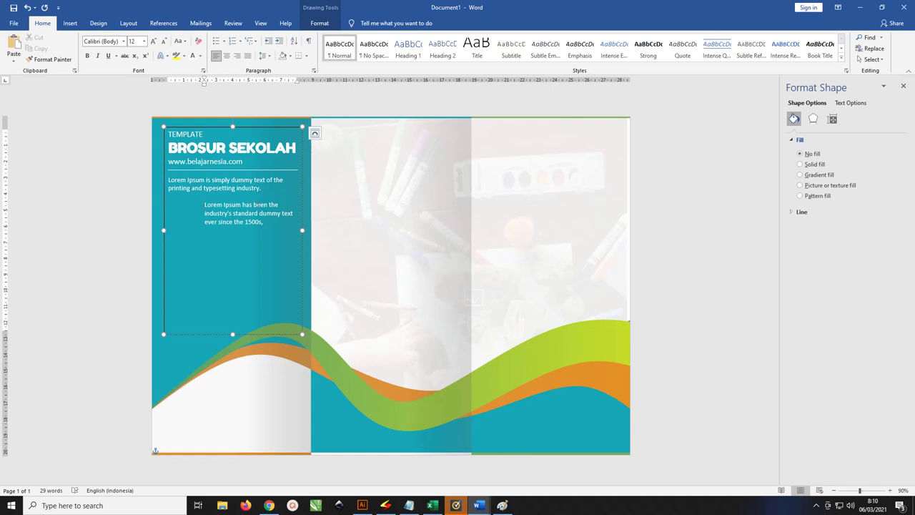
Step: Break out 'Lorem Ipsum has' onto its own line as a sub-heading
{"action": "key", "text": "Return"}
{"action": "key", "text": "Delete"}
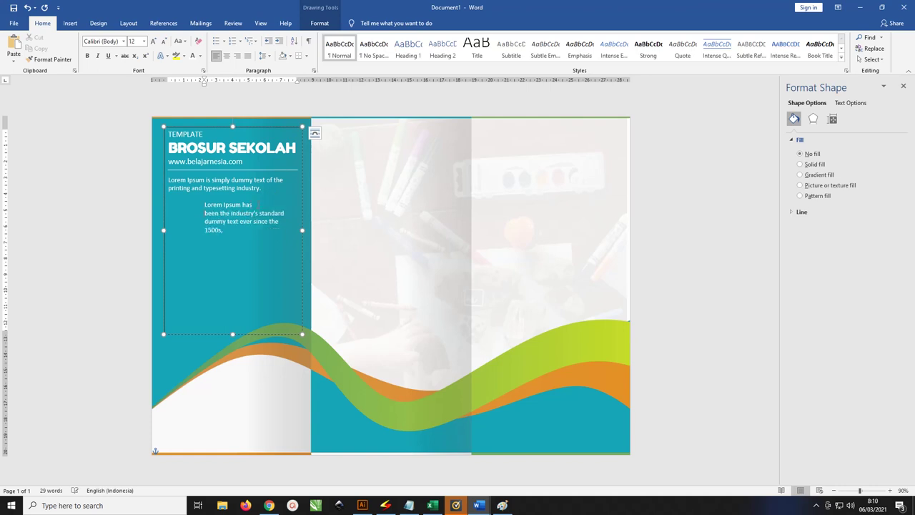
{"action": "left_click_drag", "start_coordinate": [256, 204], "coordinate": [204, 205]}
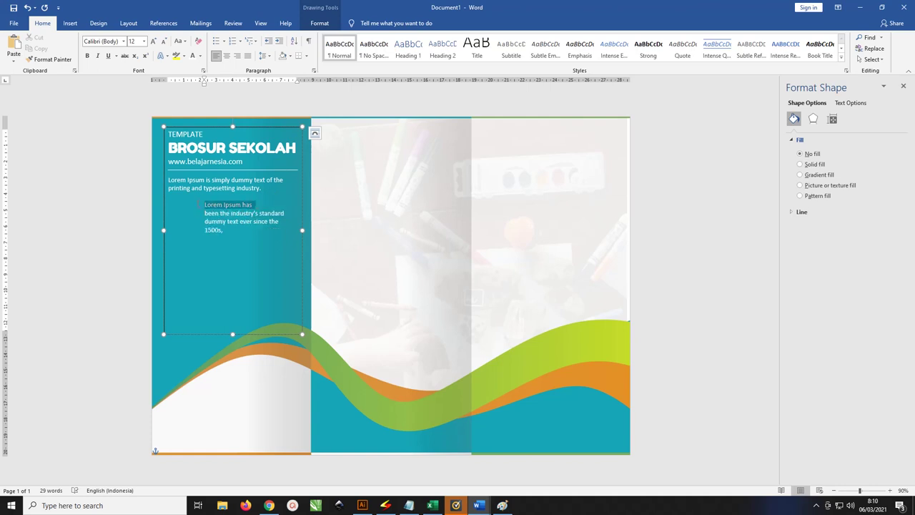
Step: Bold the 'Lorem Ipsum has' sub-heading, widen its paragraph and add a blank line before it
{"action": "left_click", "coordinate": [268, 201]}
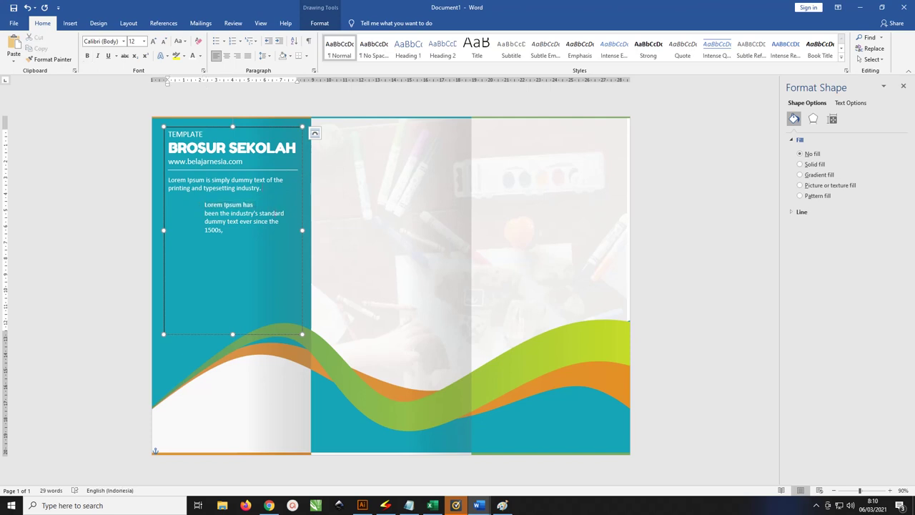
{"action": "left_click_drag", "start_coordinate": [297, 82], "coordinate": [300, 84]}
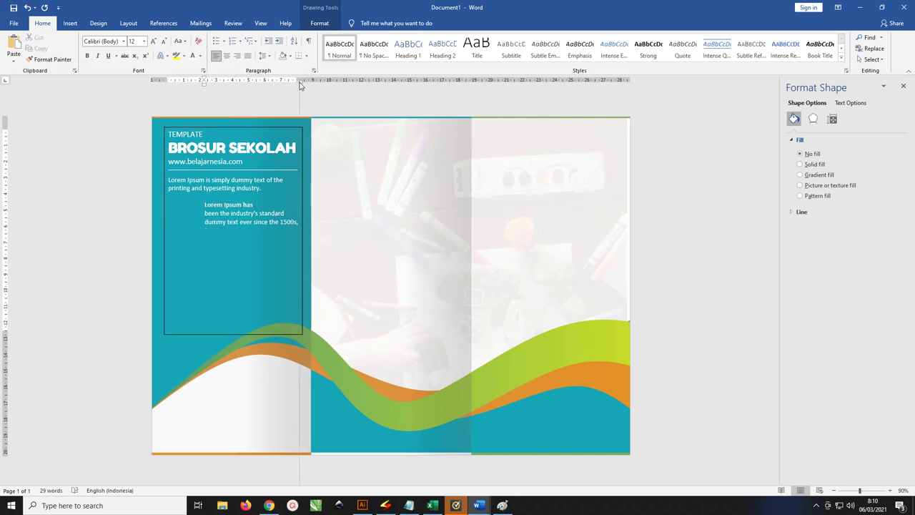
{"action": "left_click", "coordinate": [264, 189]}
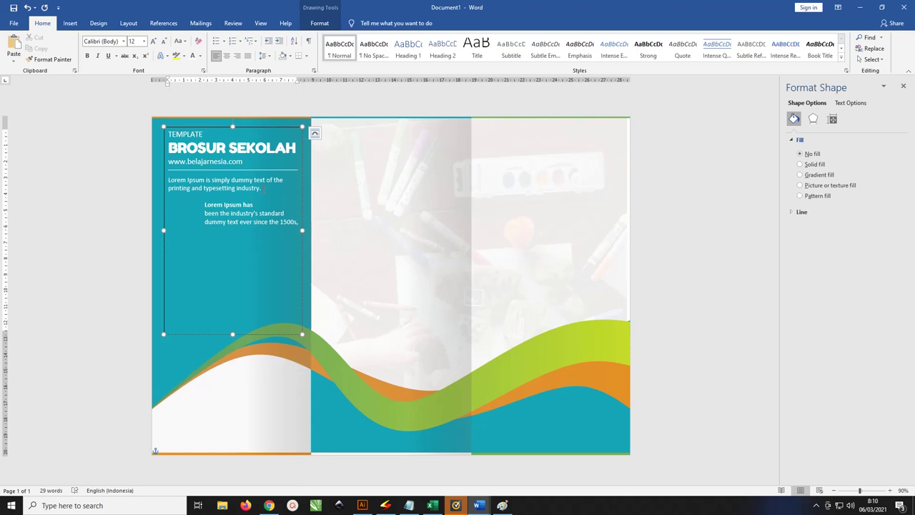
{"action": "key", "text": "Return"}
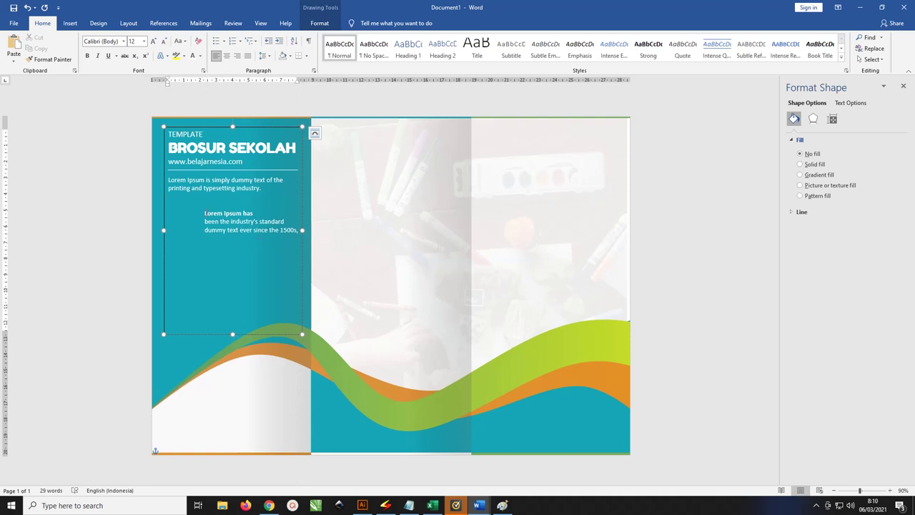
Step: Paste two more copies of the sub-headed Lorem Ipsum paragraph, separated by blank lines
{"action": "left_click_drag", "start_coordinate": [205, 213], "coordinate": [293, 227]}
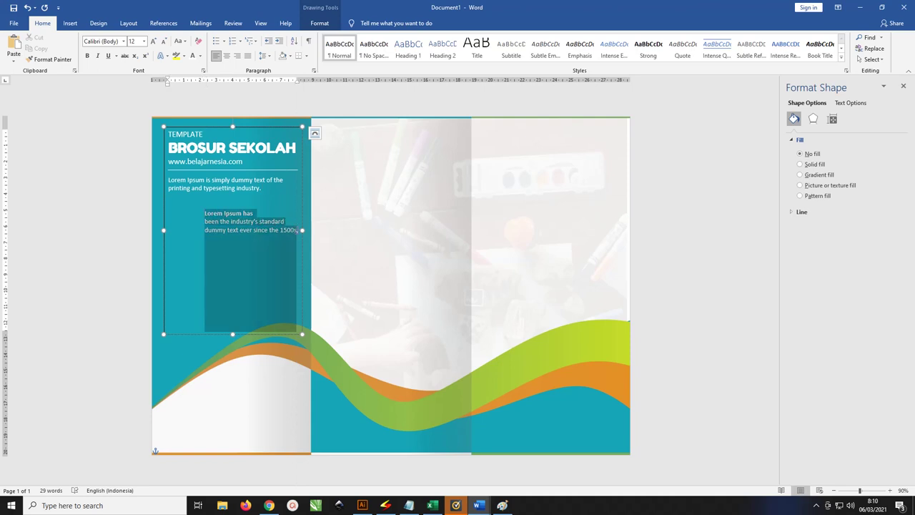
{"action": "left_click", "coordinate": [303, 230]}
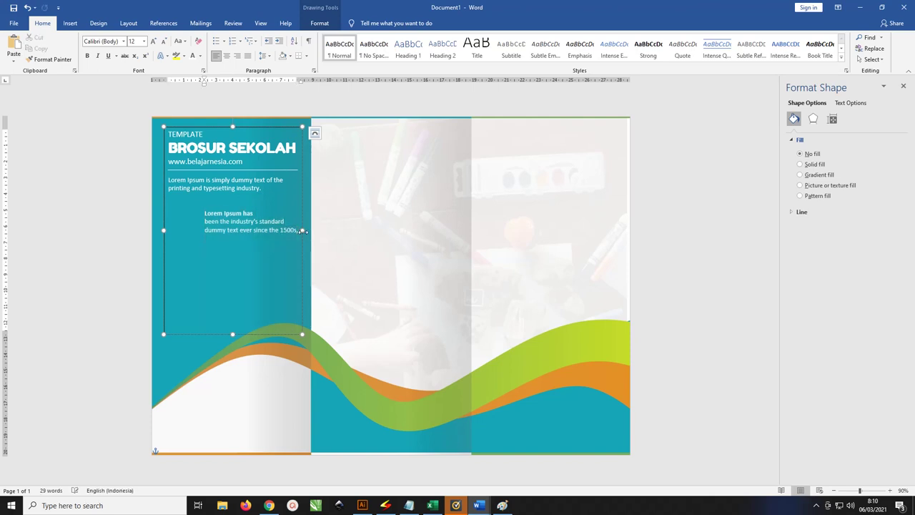
{"action": "key", "text": "ctrl+v"}
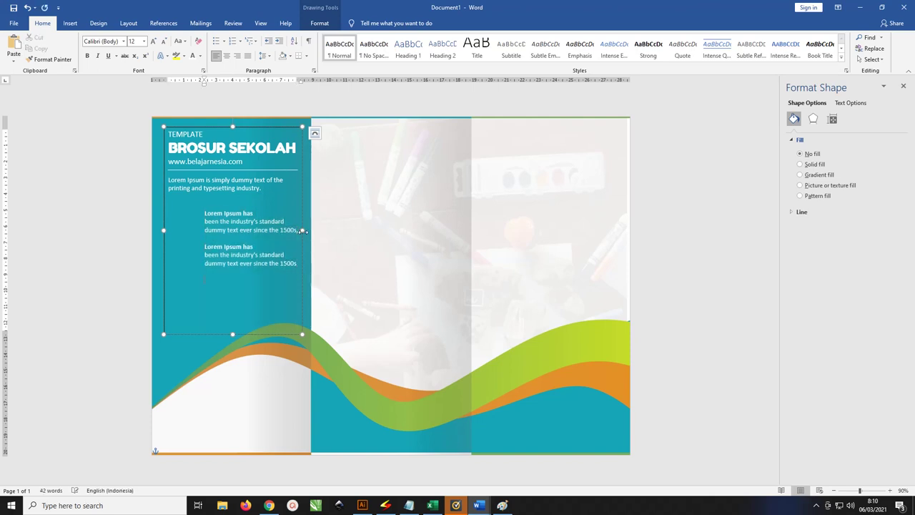
{"action": "key", "text": "ctrl+v"}
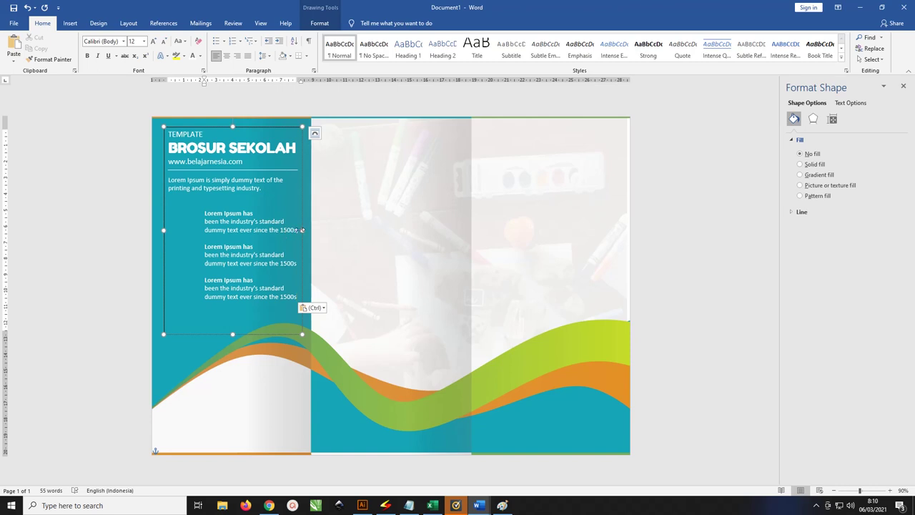
{"action": "key", "text": "Return"}
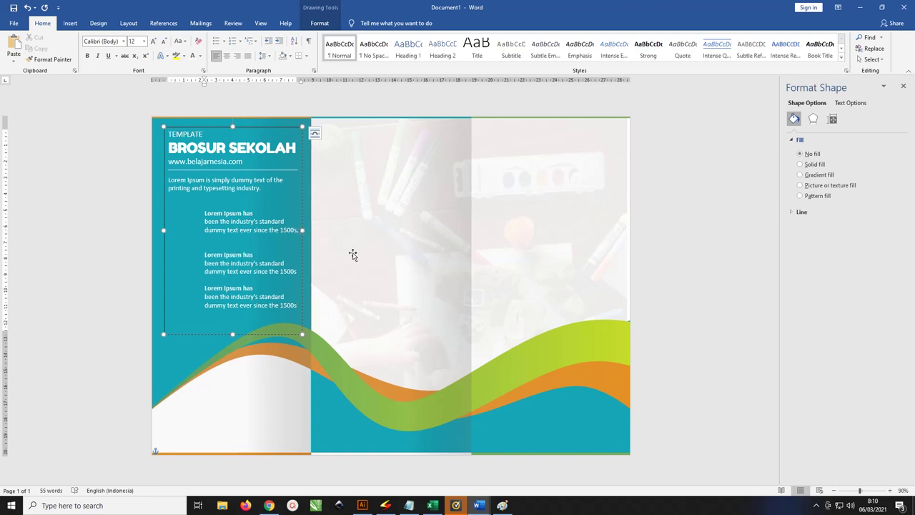
Step: Add a blank line under the third heading and stretch the text box taller
{"action": "left_click", "coordinate": [254, 289]}
{"action": "key", "text": "Return"}
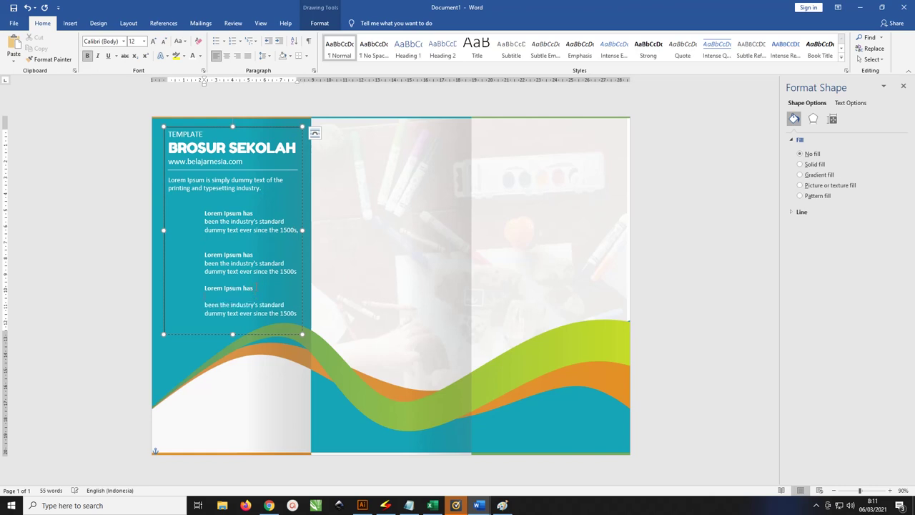
{"action": "left_click_drag", "start_coordinate": [232, 334], "coordinate": [231, 351]}
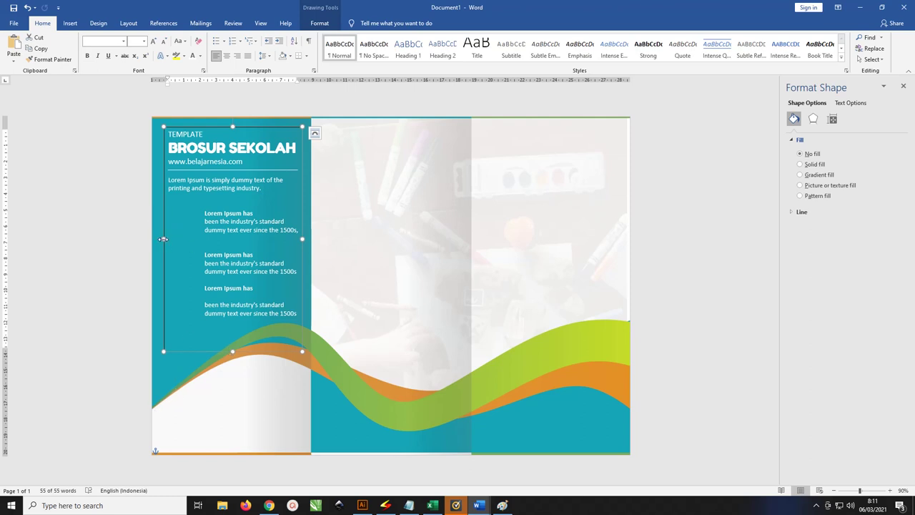
Step: Widen the left-panel text box slightly and check its text wrapping options
{"action": "left_click_drag", "start_coordinate": [164, 241], "coordinate": [158, 241]}
{"action": "left_click", "coordinate": [215, 122]}
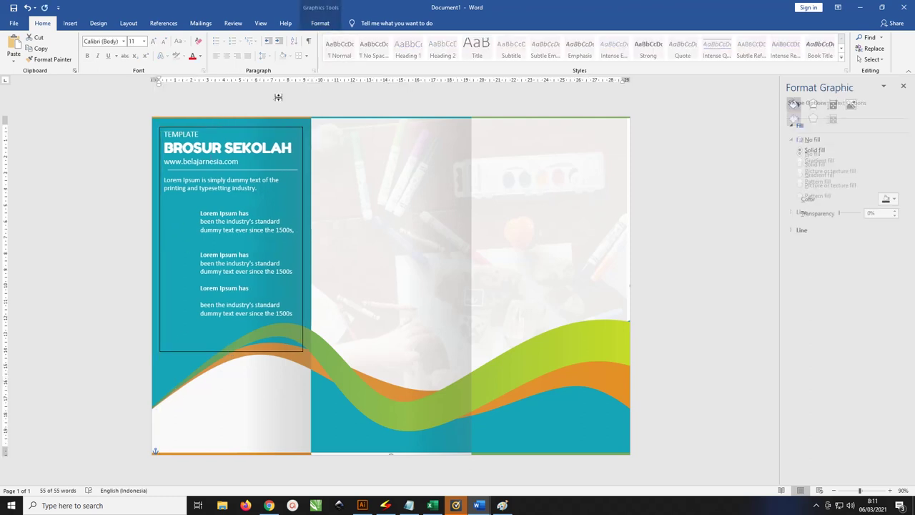
{"action": "left_click", "coordinate": [283, 129]}
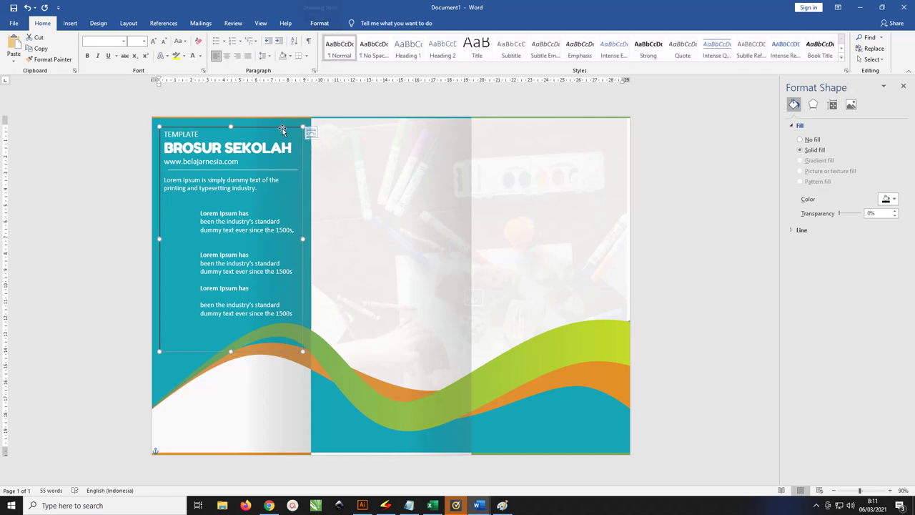
{"action": "left_click", "coordinate": [315, 133]}
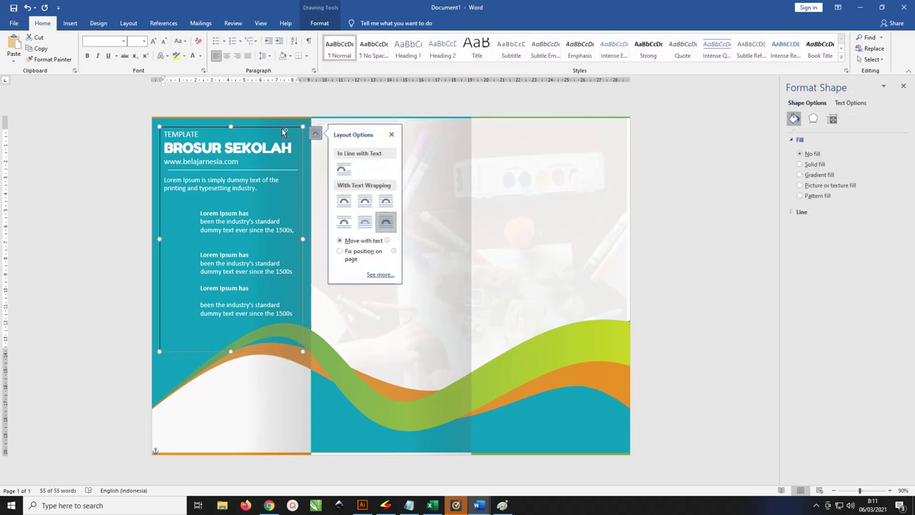
Step: Duplicate the text box lower down and delete the title lines from the copy
{"action": "left_click_drag", "start_coordinate": [282, 128], "coordinate": [274, 273]}
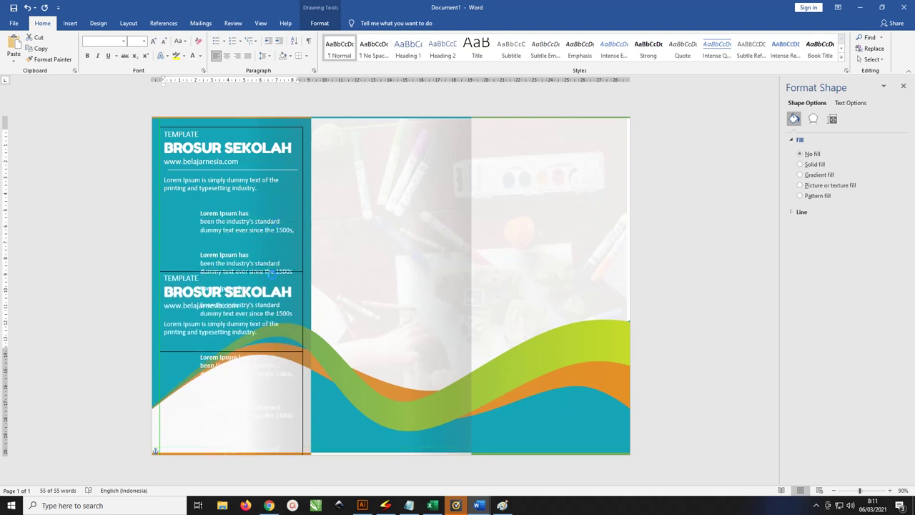
{"action": "left_click_drag", "start_coordinate": [270, 273], "coordinate": [231, 213]}
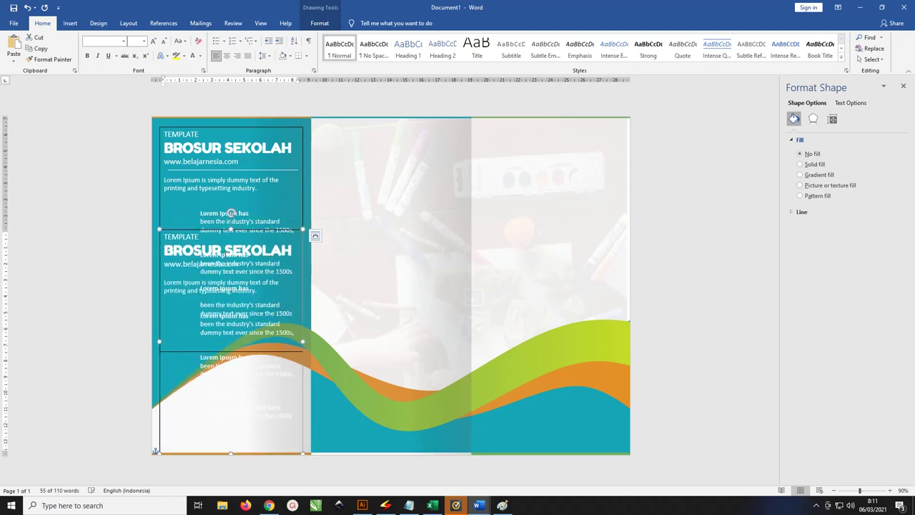
{"action": "left_click_drag", "start_coordinate": [152, 290], "coordinate": [151, 241]}
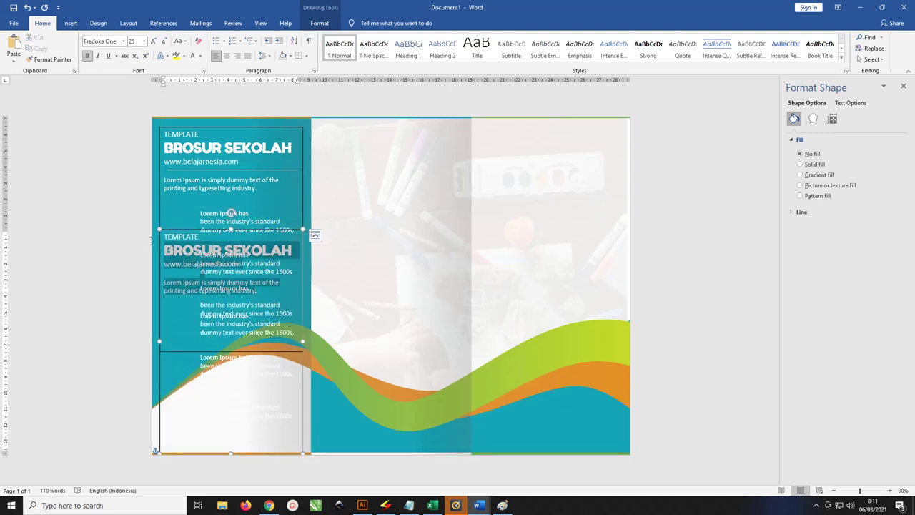
{"action": "key", "text": "Delete"}
{"action": "key", "text": "Delete"}
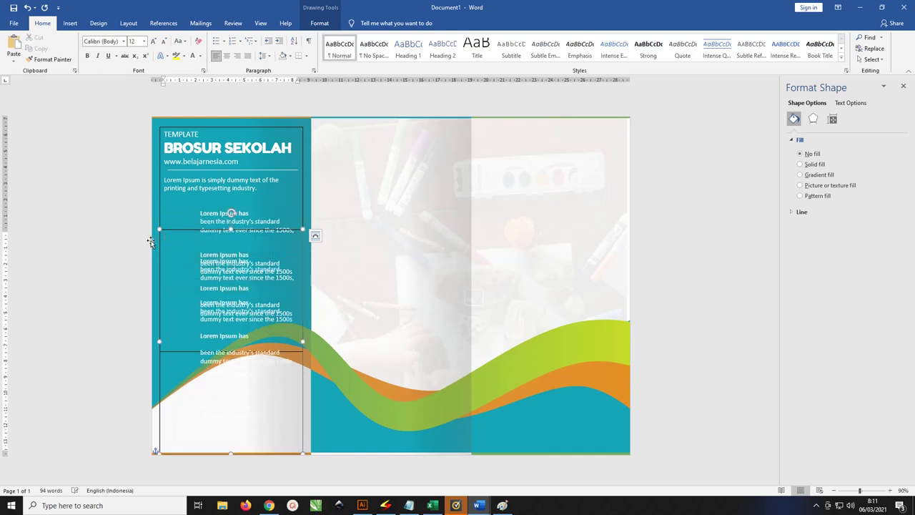
{"action": "key", "text": "Delete"}
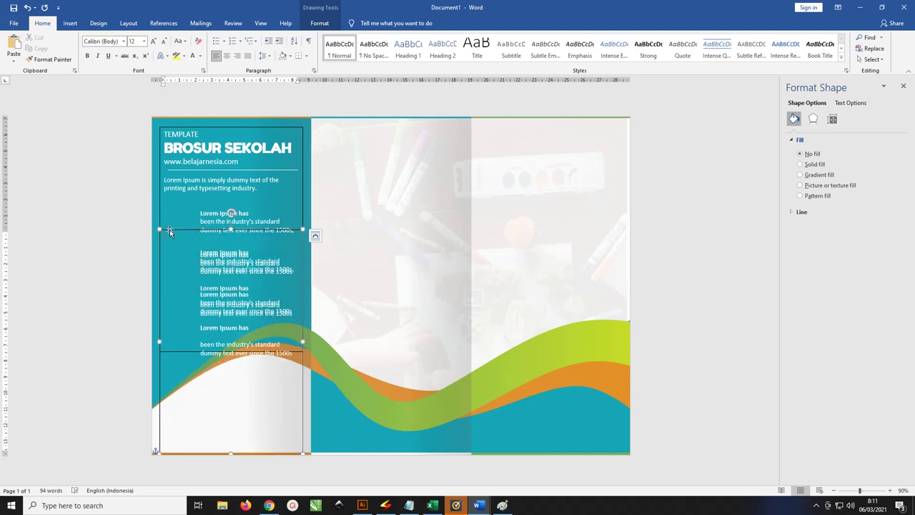
Step: Move the copied text box into the middle panel and make its text black
{"action": "left_click_drag", "start_coordinate": [170, 228], "coordinate": [345, 152]}
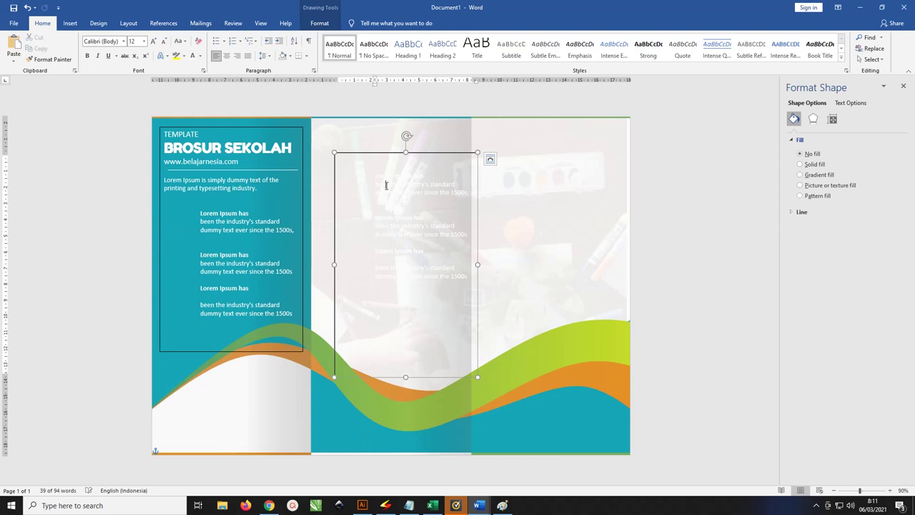
{"action": "key", "text": "ctrl+a"}
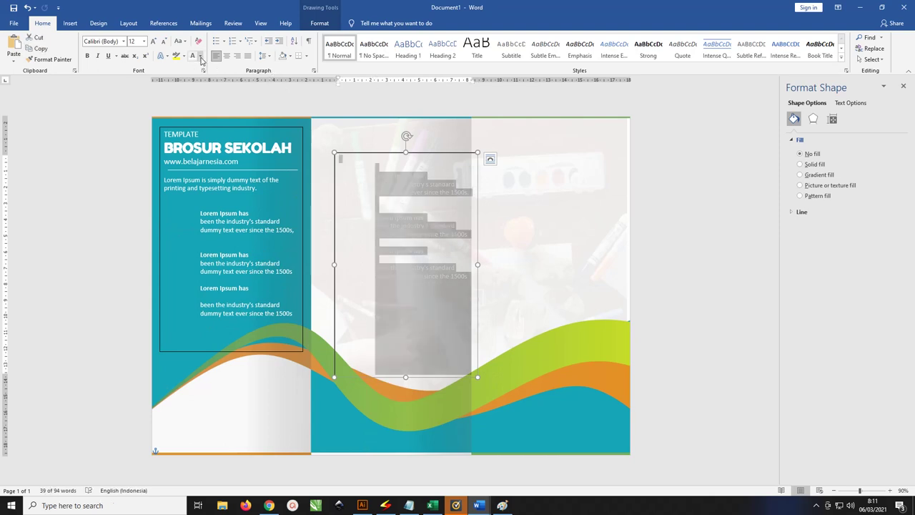
{"action": "left_click", "coordinate": [199, 56]}
{"action": "left_click", "coordinate": [201, 76]}
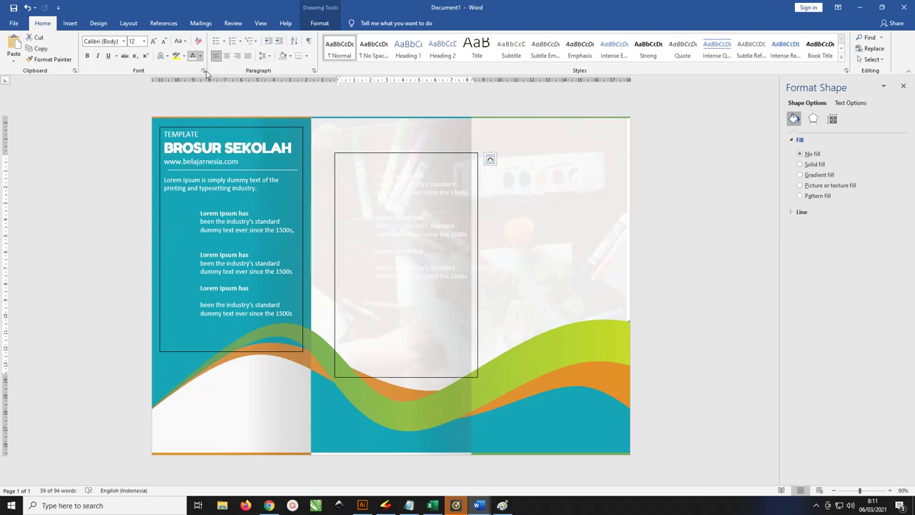
{"action": "left_click", "coordinate": [418, 195]}
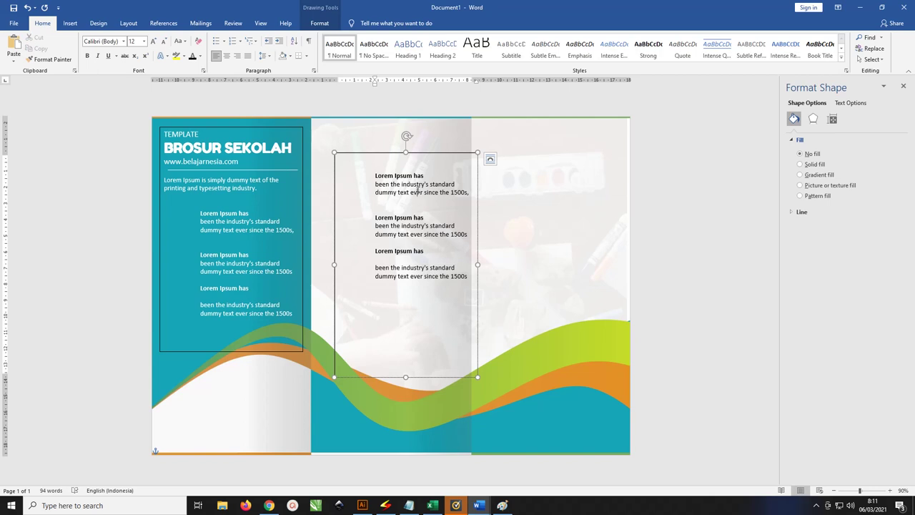
Step: Right-align the first and second Lorem Ipsum paragraphs
{"action": "left_click_drag", "start_coordinate": [375, 173], "coordinate": [468, 192]}
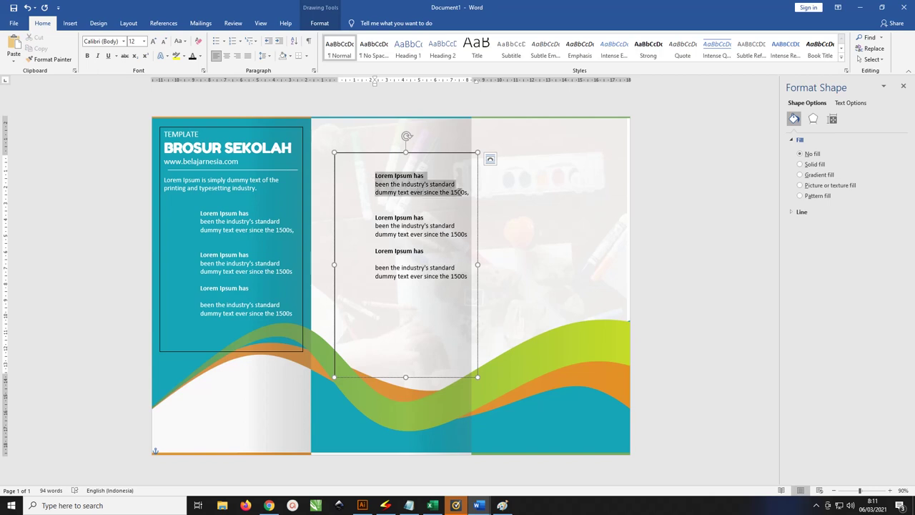
{"action": "key", "text": "ctrl+r"}
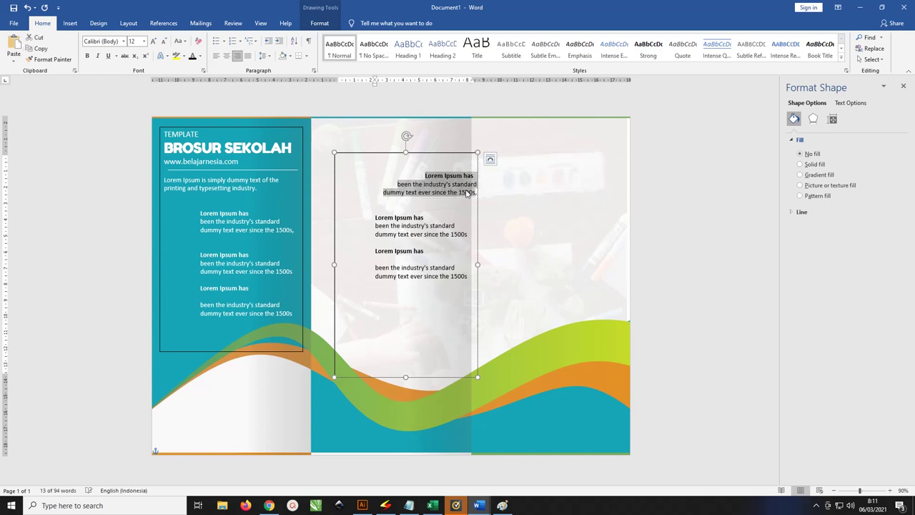
{"action": "left_click", "coordinate": [383, 218]}
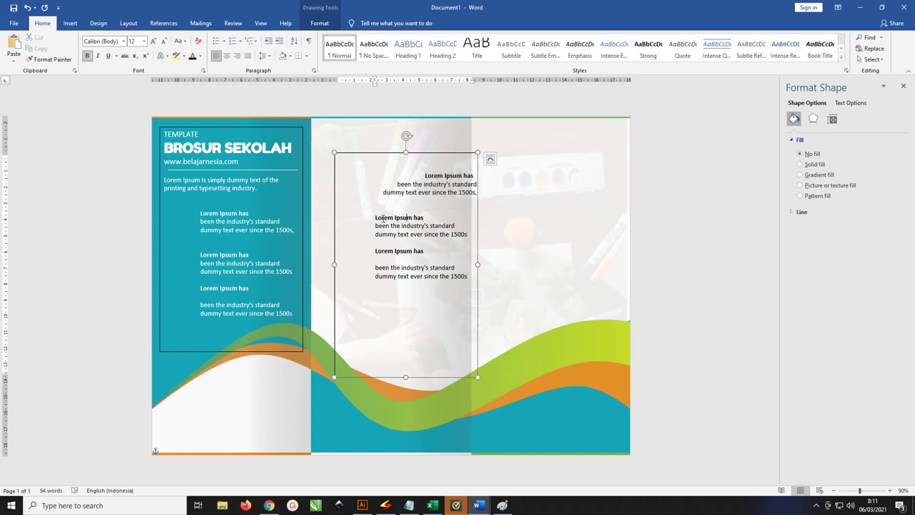
{"action": "triple_click", "coordinate": [445, 226]}
{"action": "key", "text": "ctrl+r"}
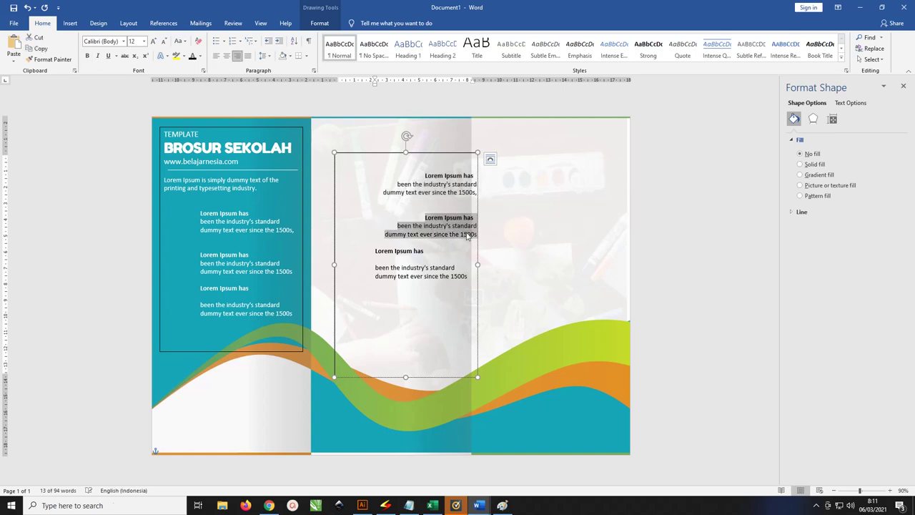
Step: Delete the third paragraph, shrink the box, and move it to the left panel's bottom
{"action": "left_click_drag", "start_coordinate": [425, 156], "coordinate": [410, 157]}
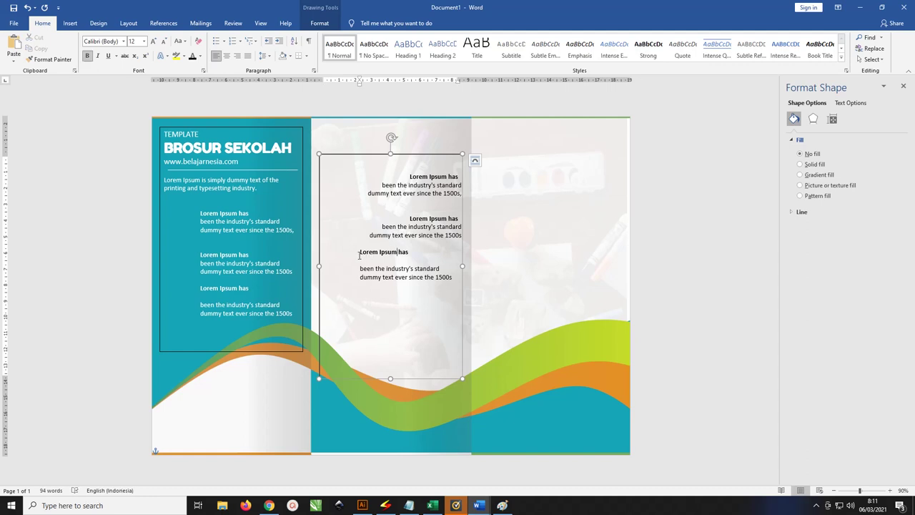
{"action": "mouse_move", "coordinate": [359, 251]}
{"action": "left_mouse_down"}
{"action": "mouse_move", "coordinate": [474, 273]}
{"action": "mouse_move", "coordinate": [471, 282]}
{"action": "left_mouse_up"}
{"action": "key", "text": "Delete"}
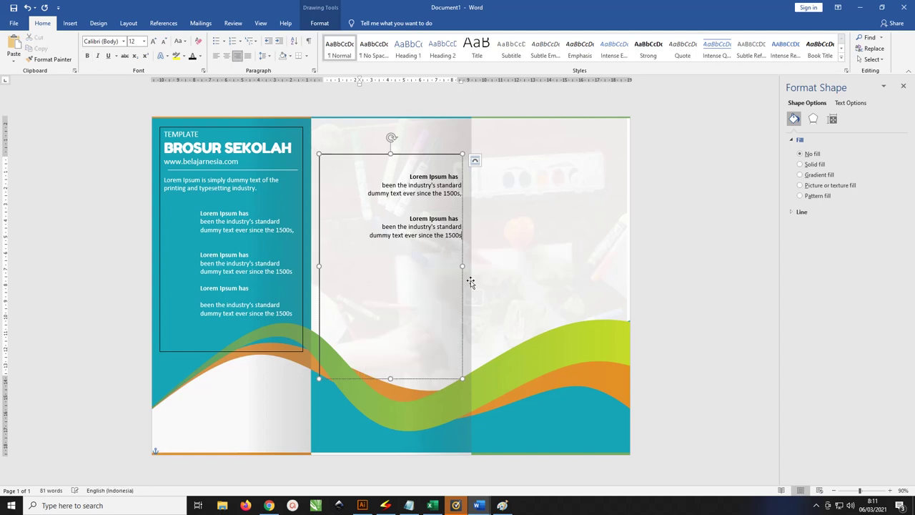
{"action": "left_click_drag", "start_coordinate": [390, 378], "coordinate": [394, 248]}
{"action": "mouse_move", "coordinate": [406, 166]}
{"action": "left_mouse_down"}
{"action": "mouse_move", "coordinate": [246, 366]}
{"action": "mouse_move", "coordinate": [218, 352]}
{"action": "left_mouse_up"}
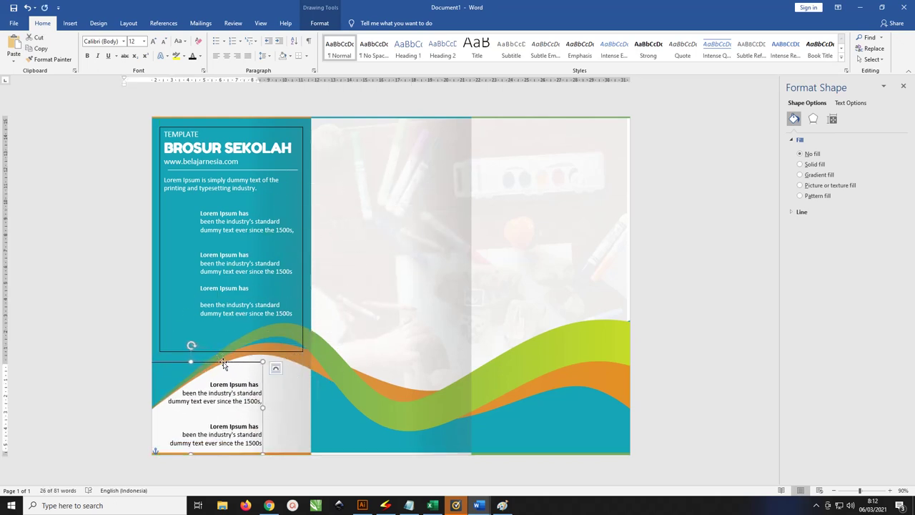
Step: Shift the lower text box right and adjust its ruler indents so paragraphs wrap wider
{"action": "mouse_move", "coordinate": [218, 351]}
{"action": "left_mouse_down"}
{"action": "mouse_move", "coordinate": [250, 344]}
{"action": "mouse_move", "coordinate": [303, 398]}
{"action": "left_mouse_up"}
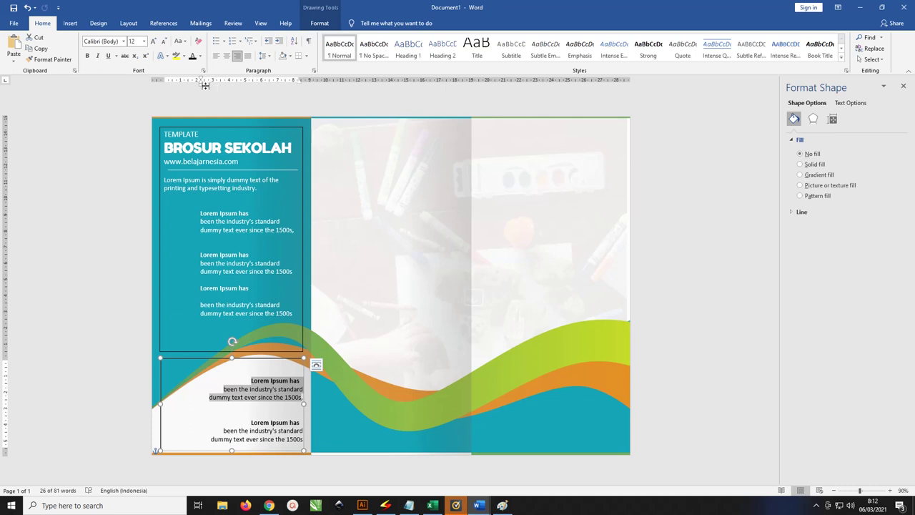
{"action": "left_click_drag", "start_coordinate": [205, 83], "coordinate": [188, 83]}
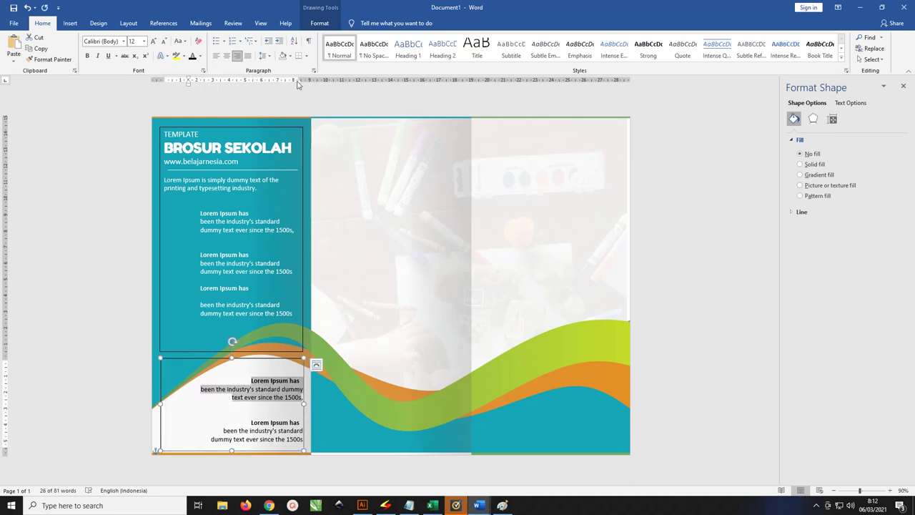
{"action": "left_click_drag", "start_coordinate": [299, 83], "coordinate": [173, 86]}
Step: Remove the blank line and the second 'Lorem Ipsum has' heading in the lower box
{"action": "left_click_drag", "start_coordinate": [201, 380], "coordinate": [250, 406]}
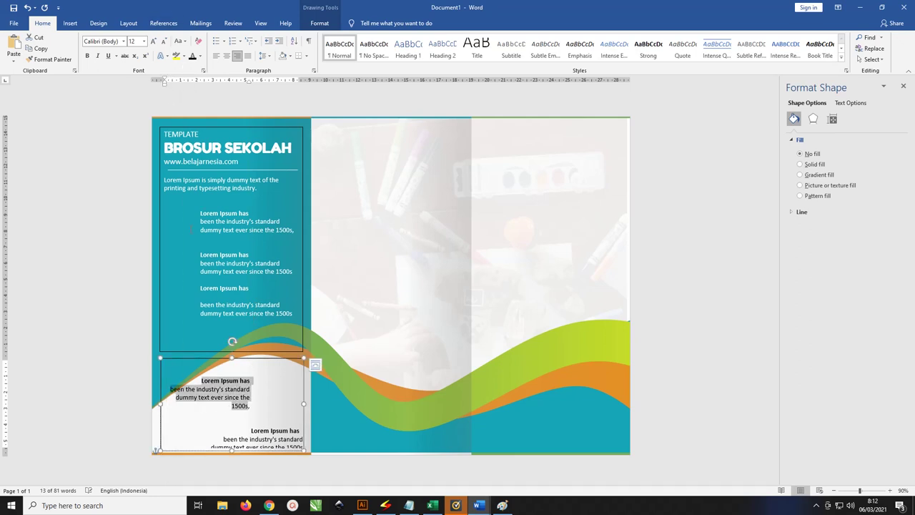
{"action": "left_click", "coordinate": [259, 420]}
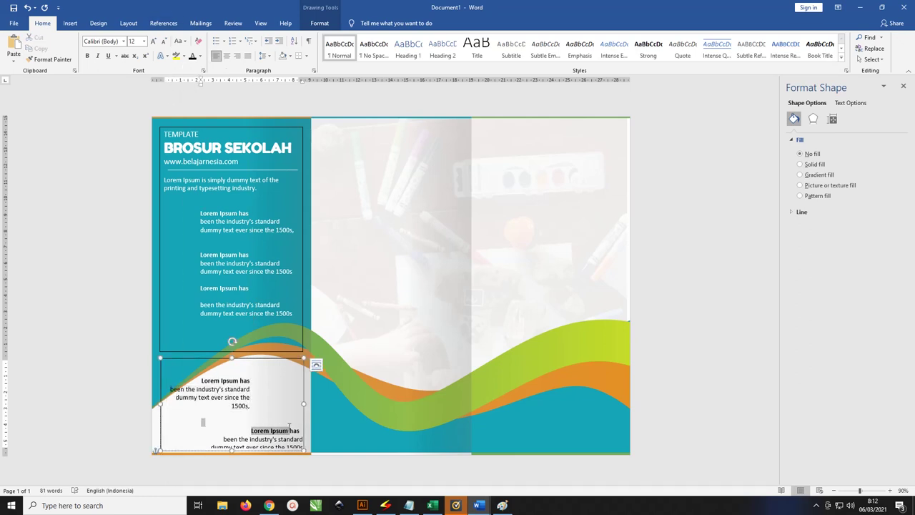
{"action": "key", "text": "BackSpace"}
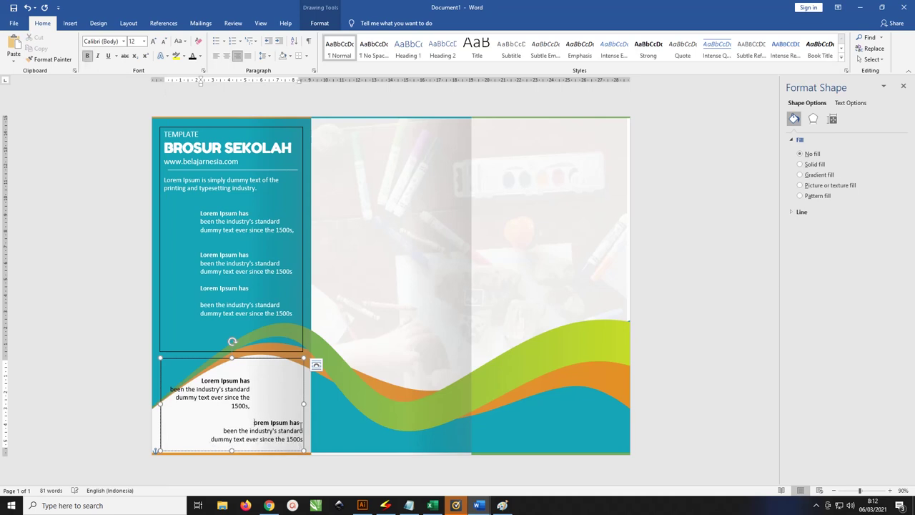
{"action": "left_click_drag", "start_coordinate": [254, 423], "coordinate": [300, 423]}
{"action": "key", "text": "Delete"}
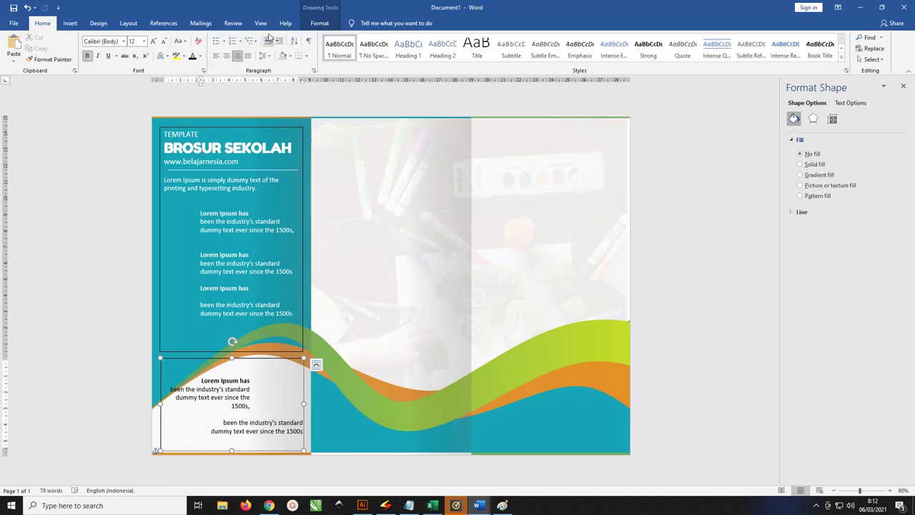
Step: Reduce the bottom paragraph's left indent and nudge the lower box up beneath the upper one
{"action": "left_click_drag", "start_coordinate": [201, 85], "coordinate": [164, 83]}
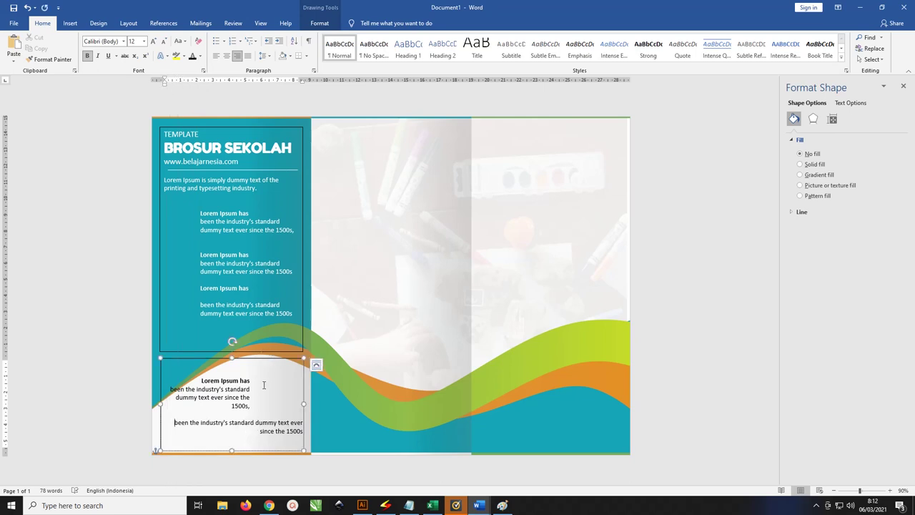
{"action": "left_click_drag", "start_coordinate": [261, 363], "coordinate": [261, 360]}
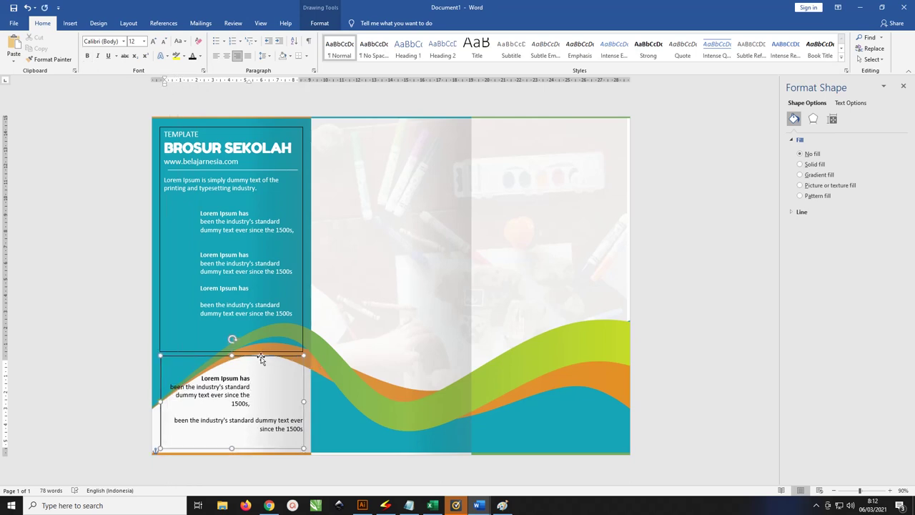
{"action": "left_click", "coordinate": [298, 127]}
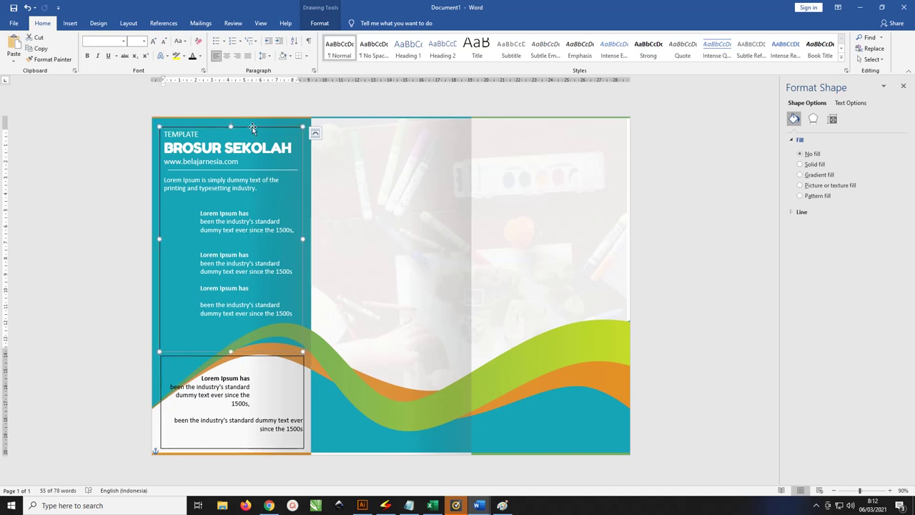
Step: Duplicate the upper text box into panel two and turn its text black
{"action": "left_click_drag", "start_coordinate": [252, 127], "coordinate": [412, 127], "text": "ctrl"}
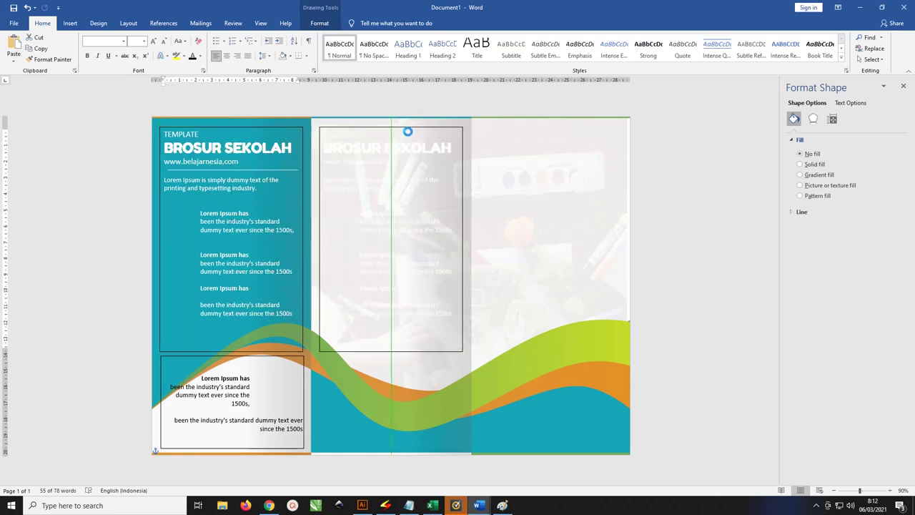
{"action": "left_click", "coordinate": [400, 150]}
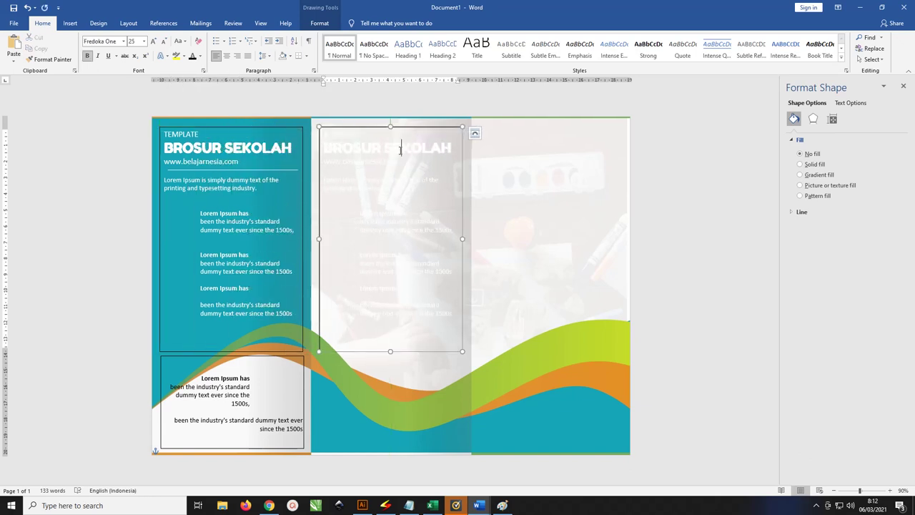
{"action": "key", "text": "ctrl+a"}
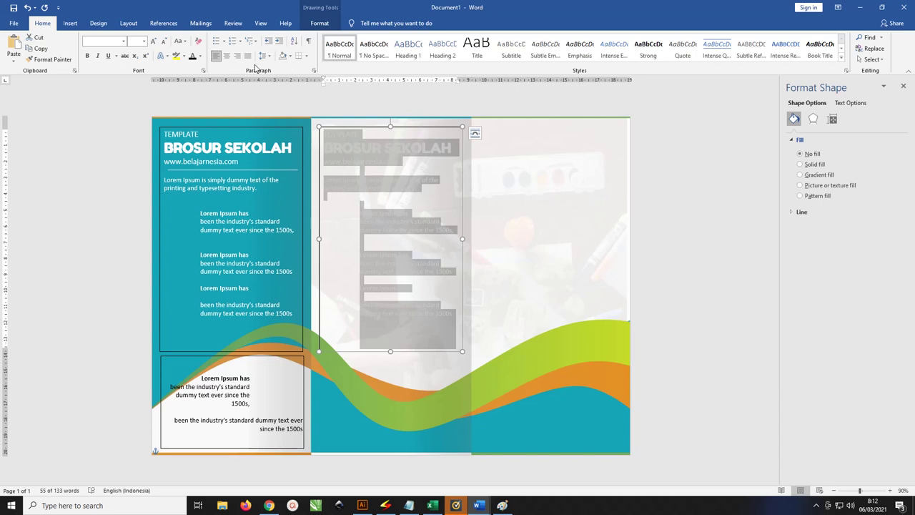
{"action": "left_click", "coordinate": [192, 56]}
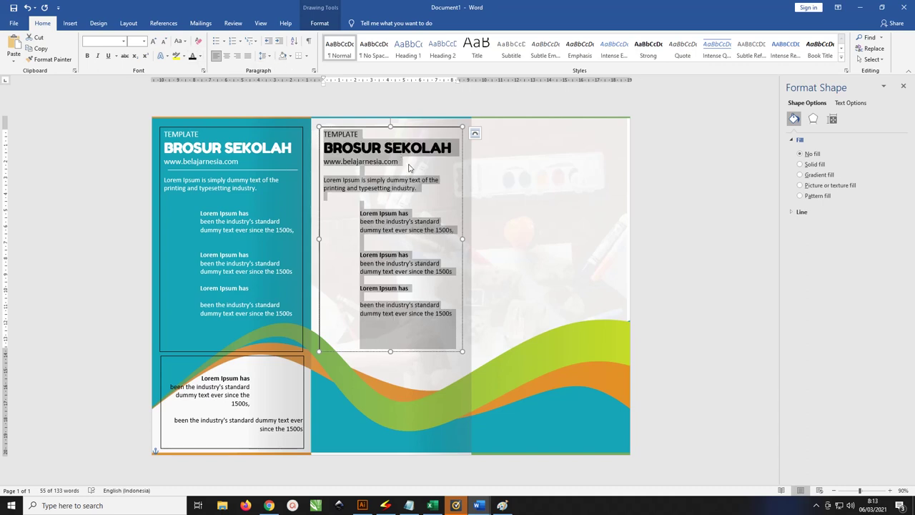
Step: Centre the three title lines and the intro paragraph, adding an empty line below the intro
{"action": "left_click_drag", "start_coordinate": [409, 168], "coordinate": [324, 134]}
{"action": "key", "text": "ctrl+c"}
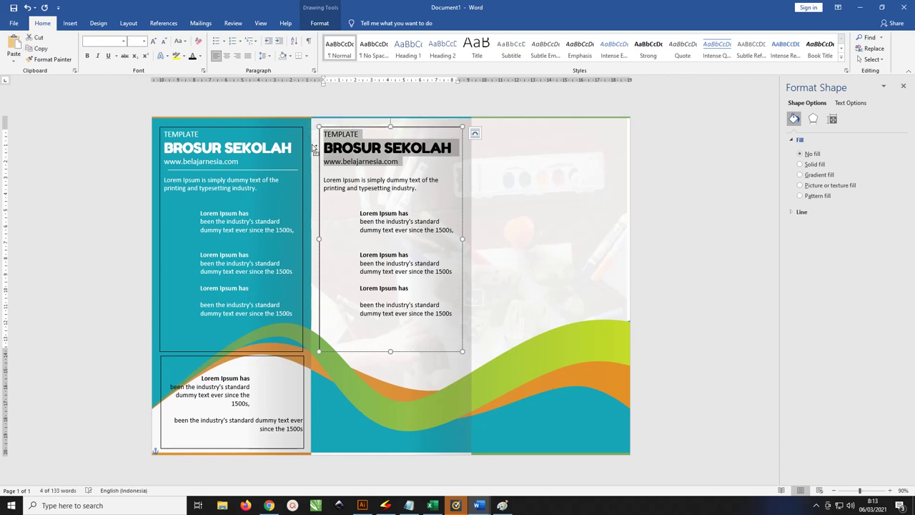
{"action": "key", "text": "ctrl+e"}
{"action": "left_click", "coordinate": [364, 165]}
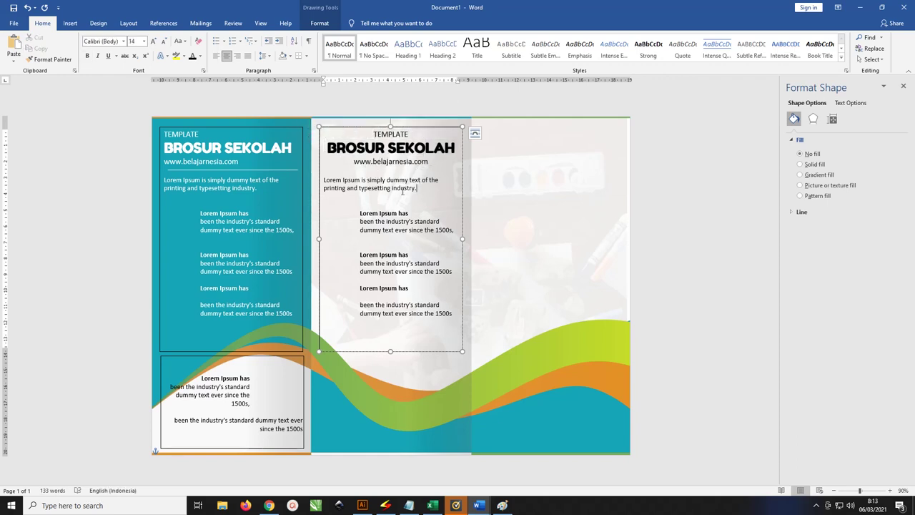
{"action": "left_click_drag", "start_coordinate": [418, 188], "coordinate": [323, 179]}
{"action": "key", "text": "ctrl+e"}
{"action": "left_click", "coordinate": [442, 188]}
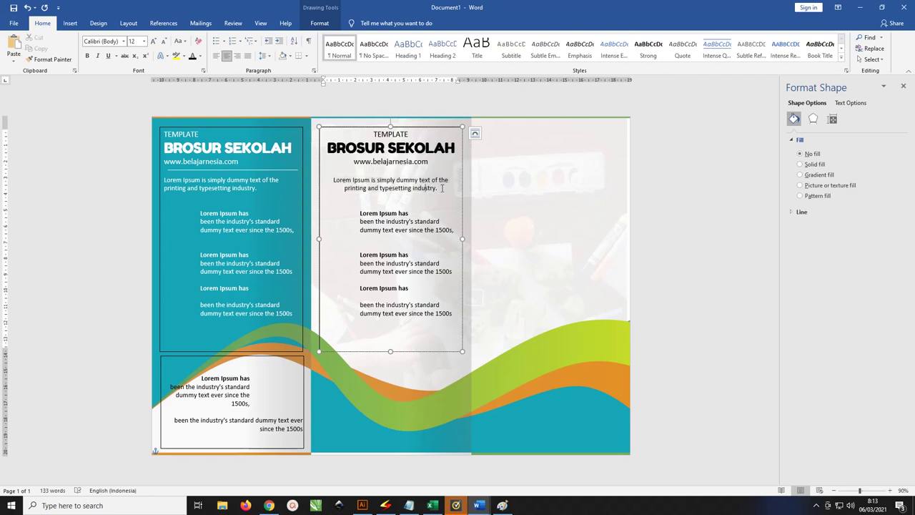
{"action": "key", "text": "Return"}
{"action": "key", "text": "Return"}
{"action": "key", "text": "Return"}
{"action": "key", "text": "Return"}
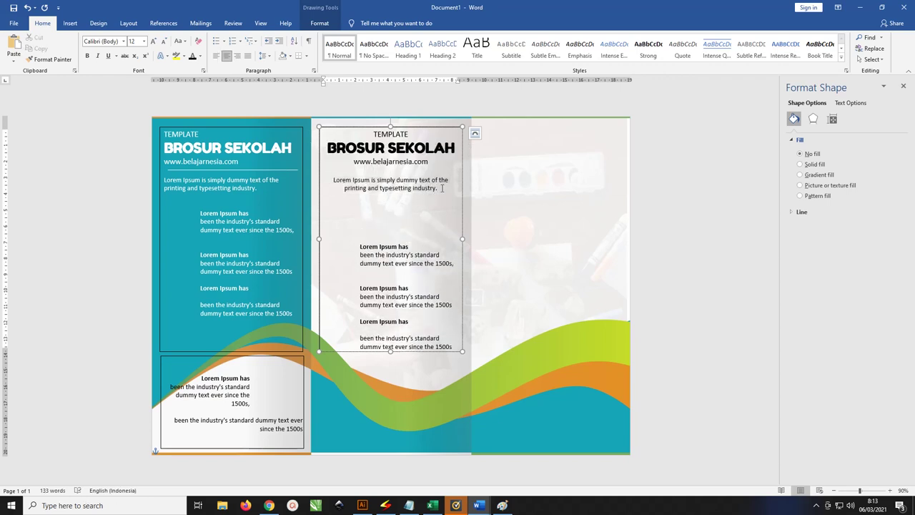
Step: Paste a copy of the TEMPLATE-to-website heading block onto the new empty line
{"action": "left_click_drag", "start_coordinate": [407, 158], "coordinate": [341, 136]}
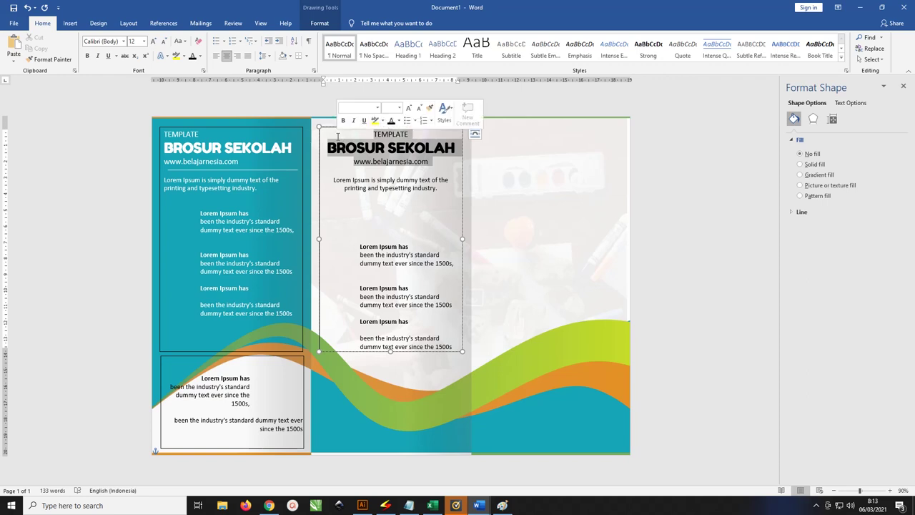
{"action": "left_click", "coordinate": [428, 203]}
{"action": "key", "text": "ctrl+v"}
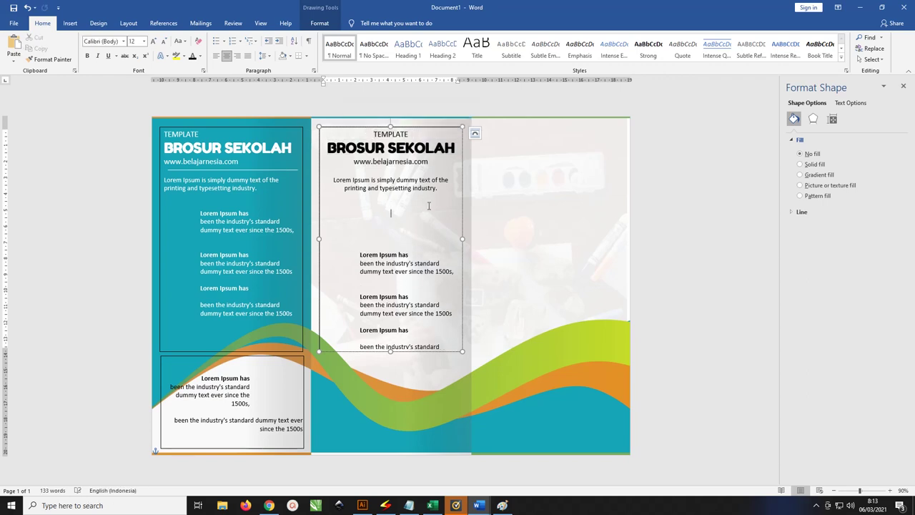
Step: Replace TEMPLATE with 'telaibuka' and paste the admission heading text over the BROSUR SEKOLAH line
{"action": "double_click", "coordinate": [383, 133]}
{"action": "type", "text": "tela"}
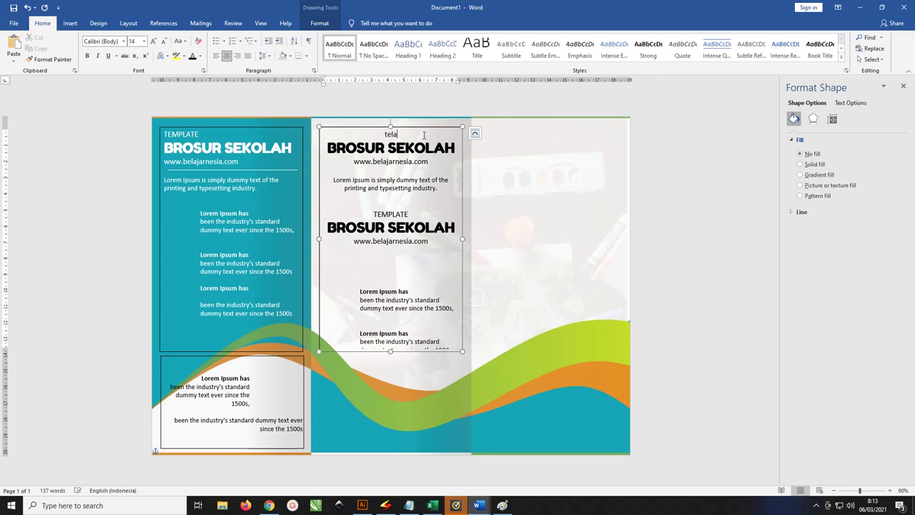
{"action": "type", "text": "ibu"}
{"action": "type", "text": "ka"}
{"action": "triple_click", "coordinate": [343, 148]}
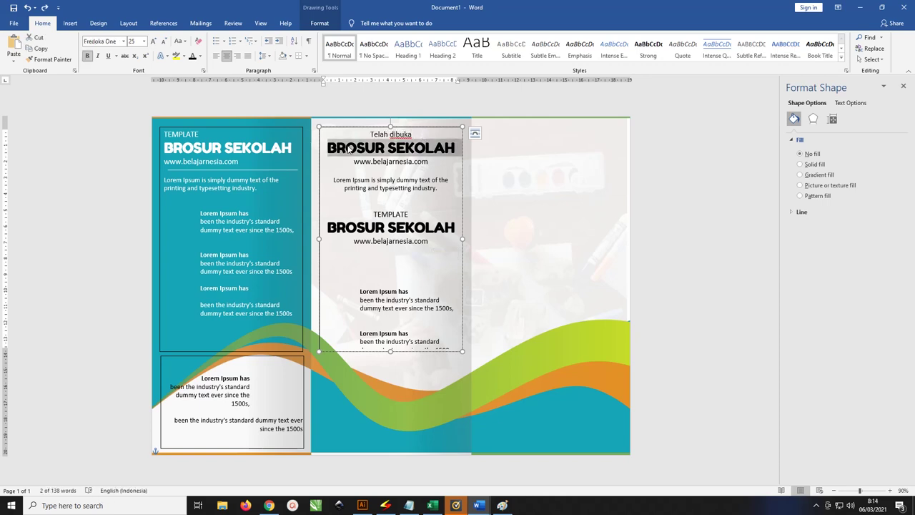
{"action": "type", "text": "Penerimaan peserta didik baru Tahun pelajaran 2021/2022"}
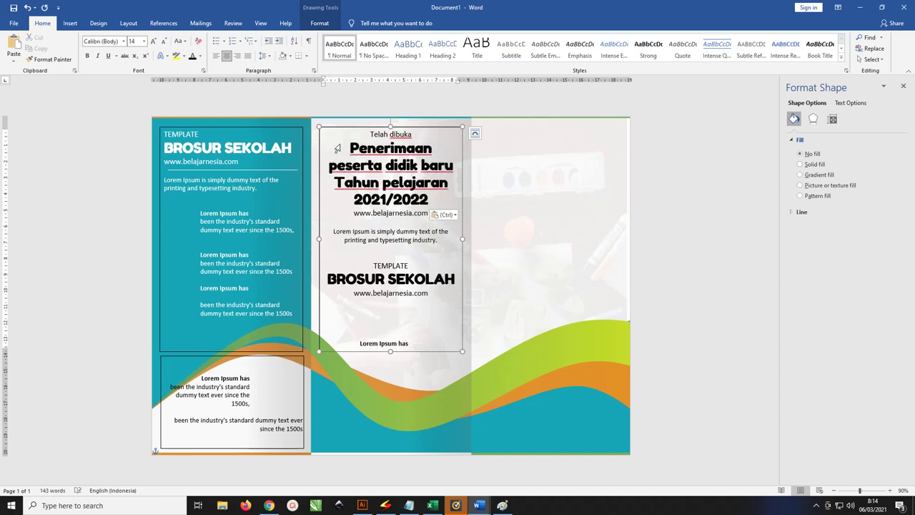
Step: Reduce the font size of the Penerimaan peserta didik baru and Tahun pelajaran 2021/2022 lines
{"action": "left_click_drag", "start_coordinate": [436, 200], "coordinate": [321, 152]}
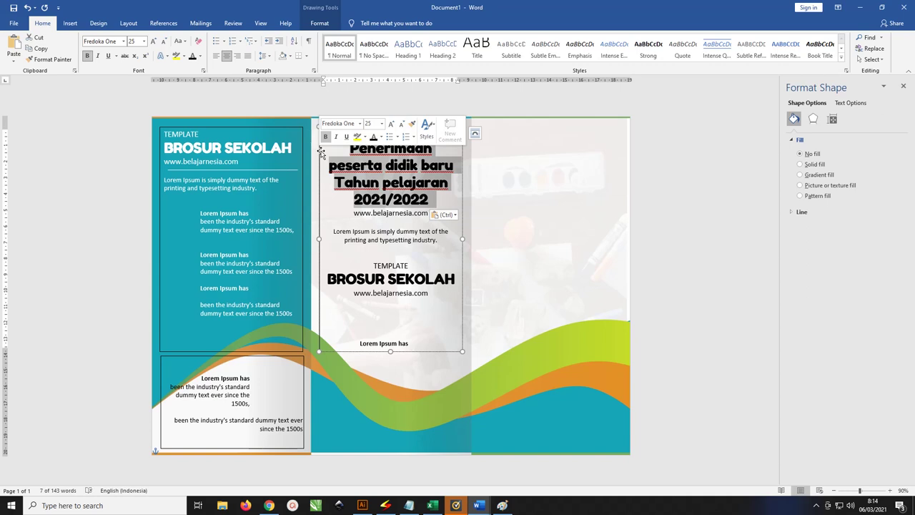
{"action": "left_click", "coordinate": [384, 165]}
{"action": "left_click_drag", "start_coordinate": [457, 166], "coordinate": [329, 154]}
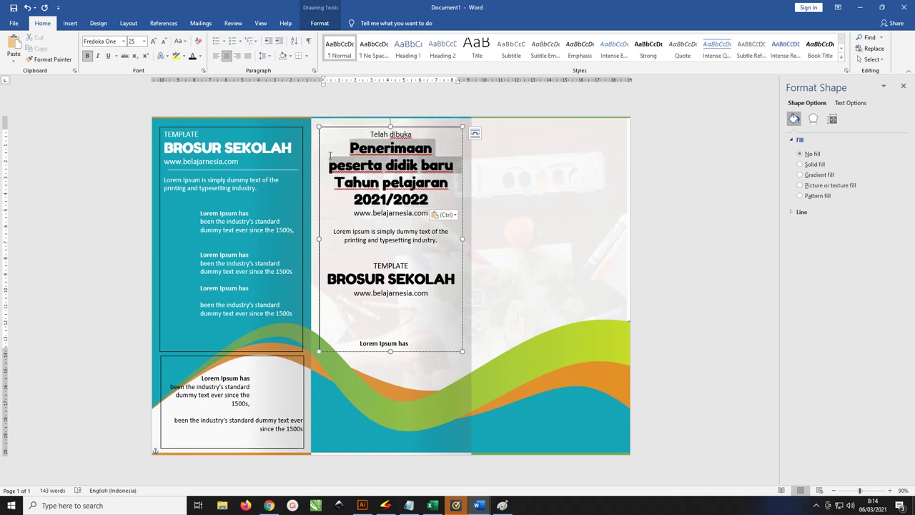
{"action": "key", "text": "ctrl+bracketleft"}
{"action": "key", "text": "ctrl+bracketleft"}
{"action": "key", "text": "ctrl+bracketleft"}
{"action": "key", "text": "ctrl+bracketleft"}
{"action": "key", "text": "ctrl+bracketleft"}
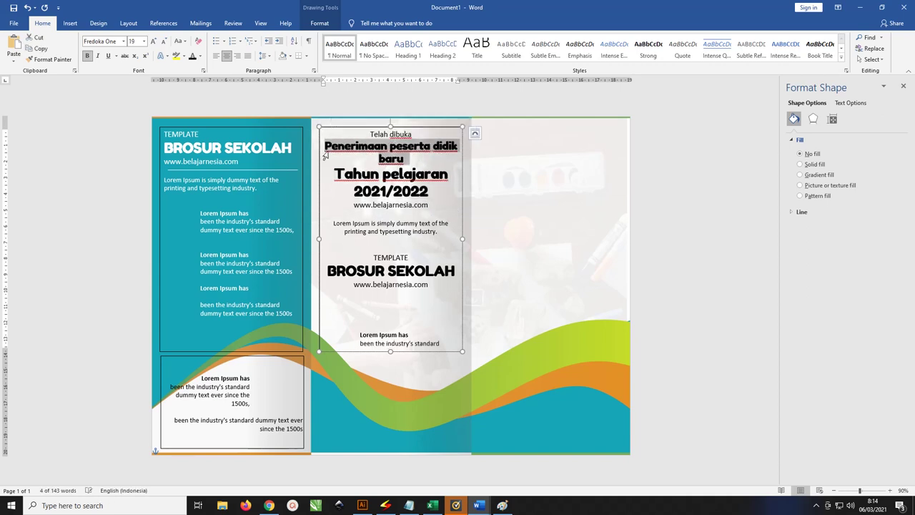
{"action": "key", "text": "ctrl+bracketleft"}
{"action": "key", "text": "ctrl+bracketleft"}
{"action": "key", "text": "ctrl+bracketleft"}
{"action": "key", "text": "ctrl+bracketleft"}
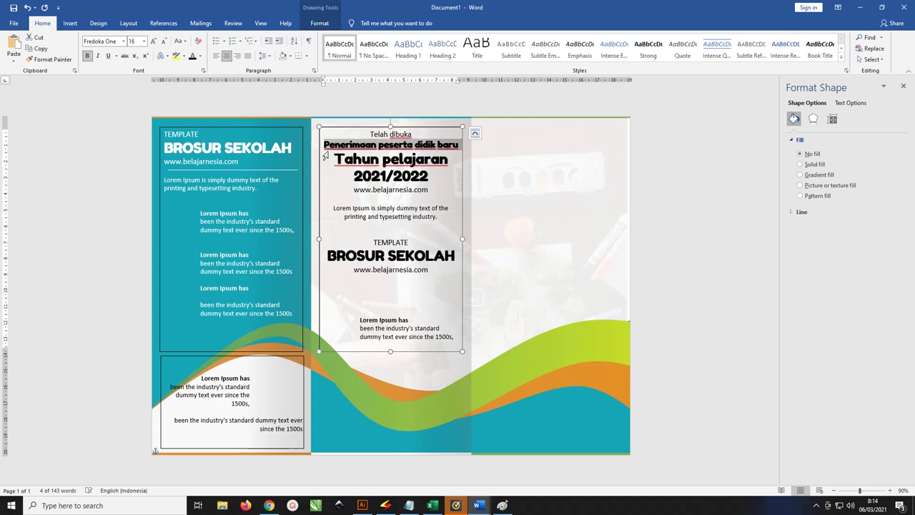
{"action": "left_click_drag", "start_coordinate": [429, 176], "coordinate": [316, 152]}
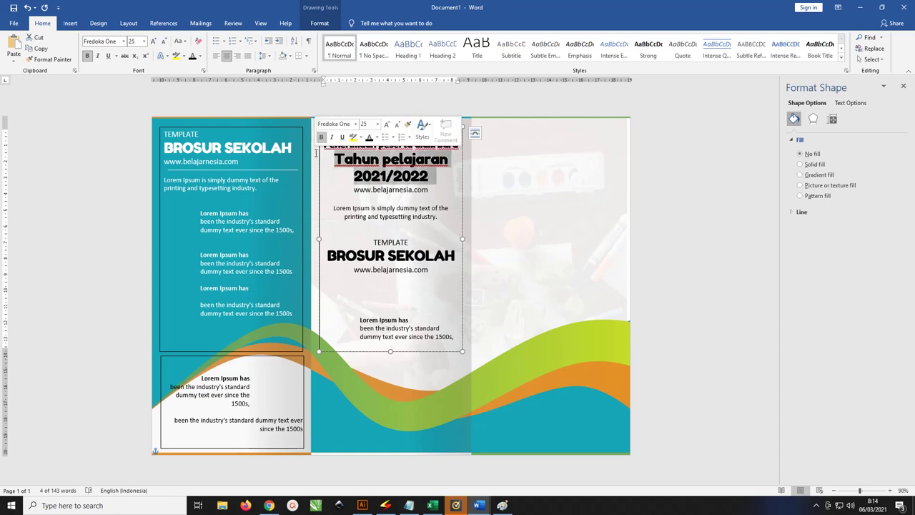
{"action": "key", "text": "ctrl+bracketleft"}
{"action": "key", "text": "ctrl+bracketleft"}
{"action": "key", "text": "ctrl+bracketleft"}
{"action": "key", "text": "ctrl+bracketleft"}
{"action": "key", "text": "ctrl+bracketleft"}
{"action": "key", "text": "ctrl+bracketleft"}
{"action": "key", "text": "ctrl+bracketleft"}
{"action": "key", "text": "ctrl+bracketleft"}
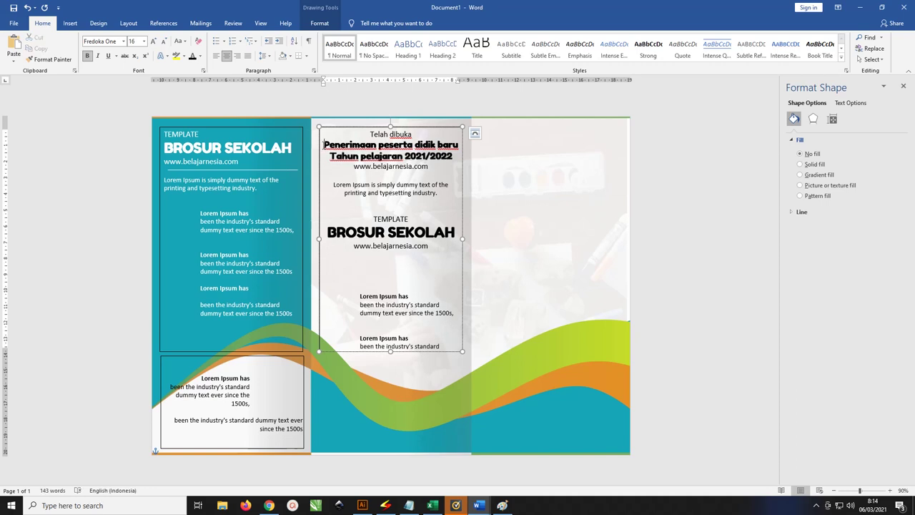
Step: Set the admission heading lines to the Arial font
{"action": "left_click_drag", "start_coordinate": [323, 144], "coordinate": [458, 159]}
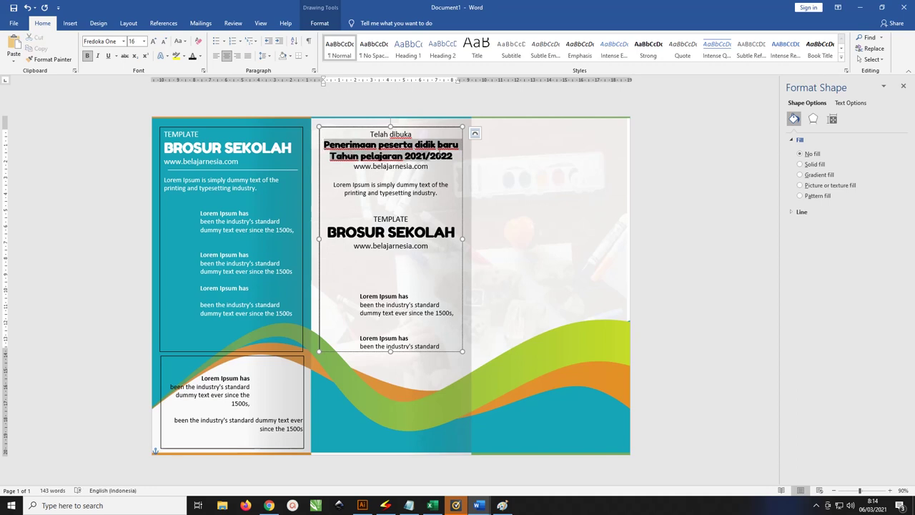
{"action": "left_click", "coordinate": [107, 41]}
{"action": "type", "text": "Arial"}
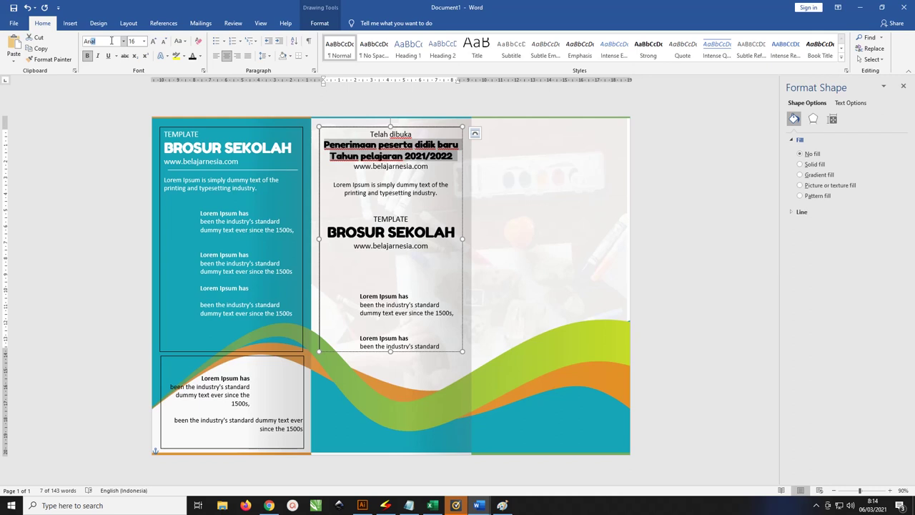
{"action": "key", "text": "Return"}
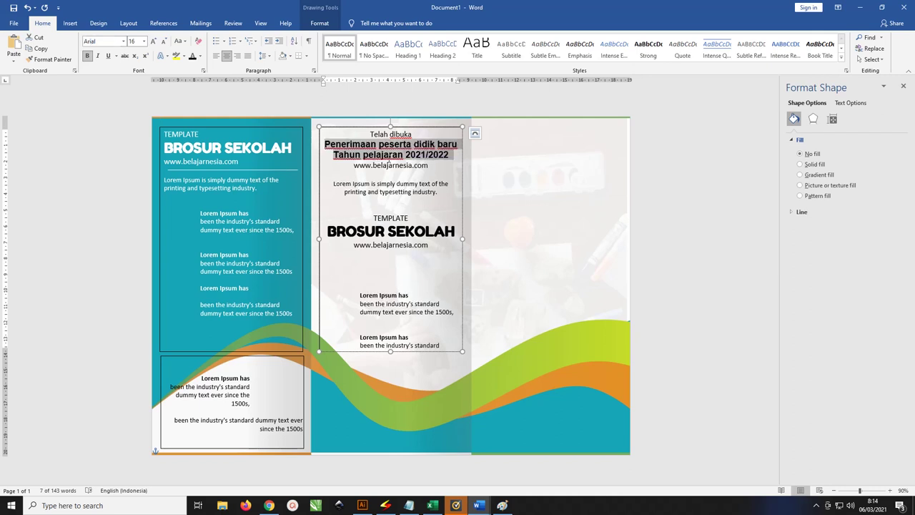
Step: Make 'Telah Dibuka' title case and bold, and make PENERIMAAN PESERTA DIDIK BARU uppercase and smaller
{"action": "left_click_drag", "start_coordinate": [418, 134], "coordinate": [370, 135]}
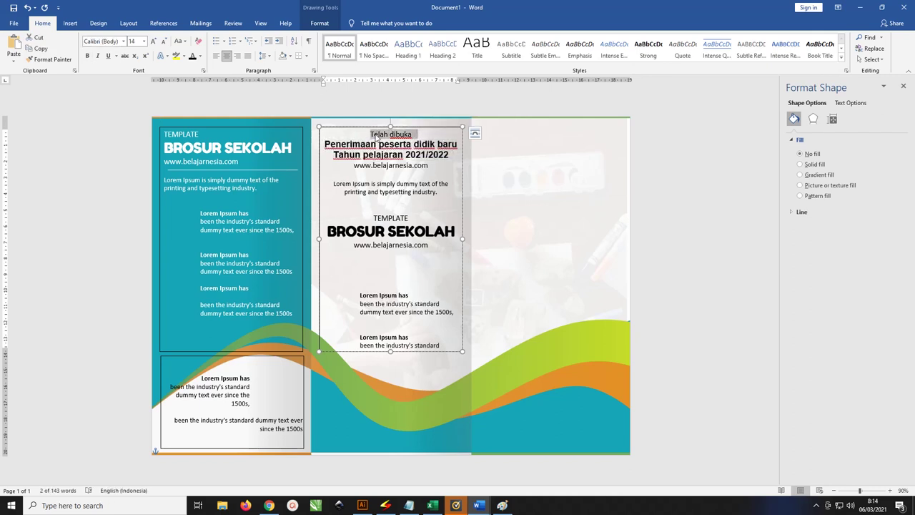
{"action": "key", "text": "shift+F3"}
{"action": "key", "text": "shift+F3"}
{"action": "key", "text": "shift+F3"}
{"action": "key", "text": "ctrl+b"}
{"action": "left_click", "coordinate": [450, 152]}
{"action": "left_click_drag", "start_coordinate": [458, 144], "coordinate": [324, 144]}
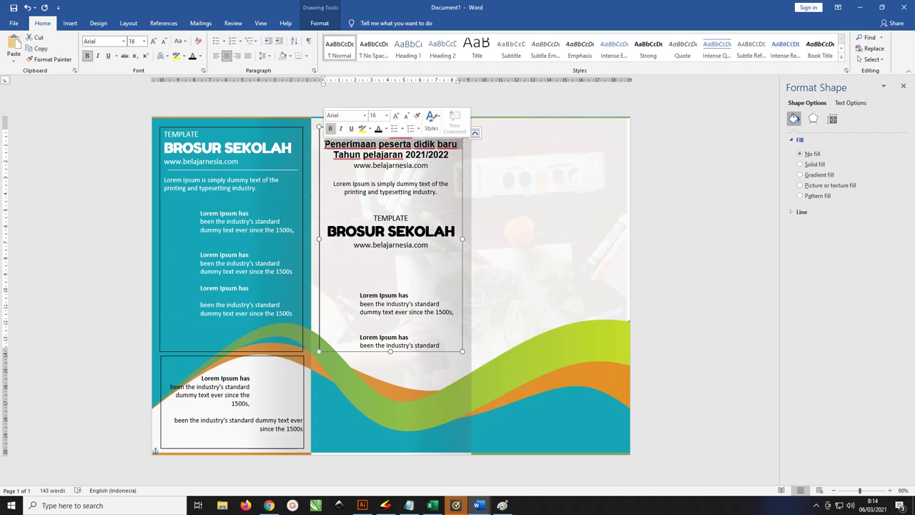
{"action": "key", "text": "shift+F3"}
{"action": "key", "text": "ctrl+bracketleft"}
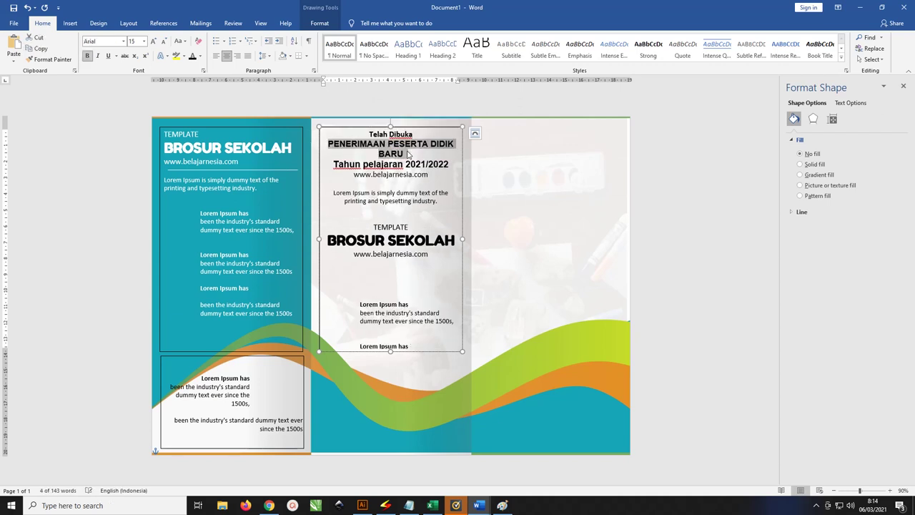
{"action": "key", "text": "ctrl+bracketleft"}
Step: Shrink the Tahun pelajaran 2021/2022 line slightly and select the PENERIMAAN PESERTA DIDIK BARU line
{"action": "left_click", "coordinate": [409, 155]}
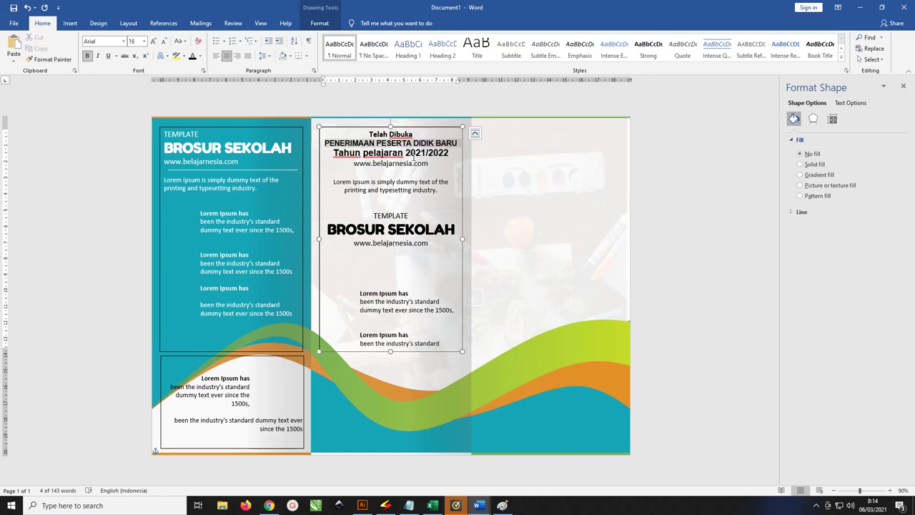
{"action": "double_click", "coordinate": [437, 152]}
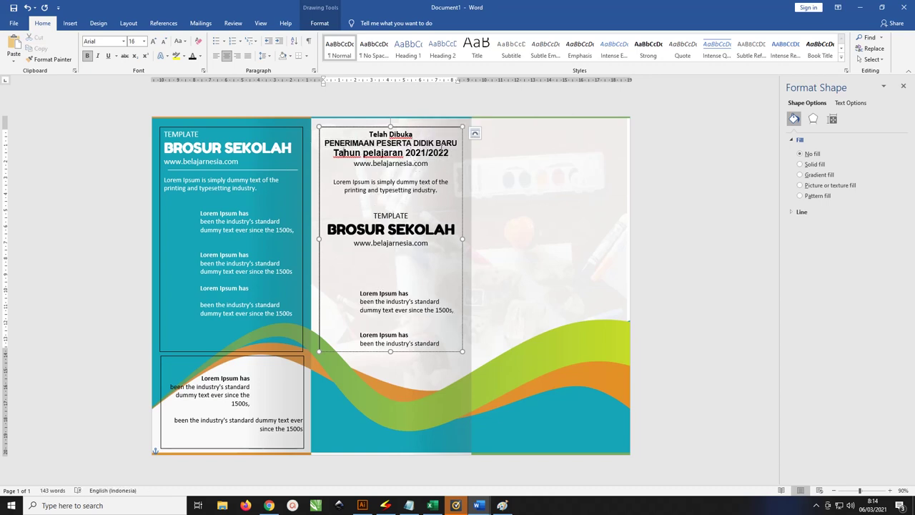
{"action": "left_click_drag", "start_coordinate": [449, 152], "coordinate": [334, 152]}
{"action": "key", "text": "ctrl+bracketleft"}
{"action": "key", "text": "ctrl+bracketleft"}
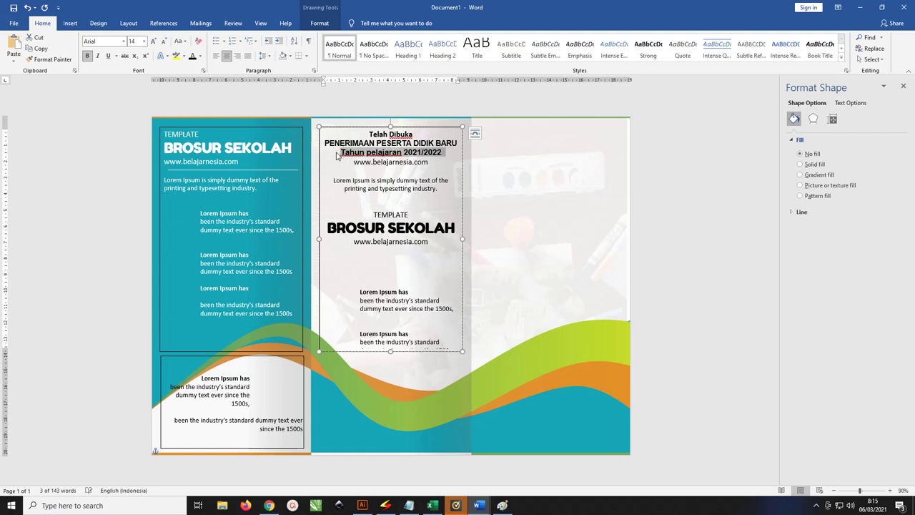
{"action": "left_click_drag", "start_coordinate": [325, 142], "coordinate": [459, 143]}
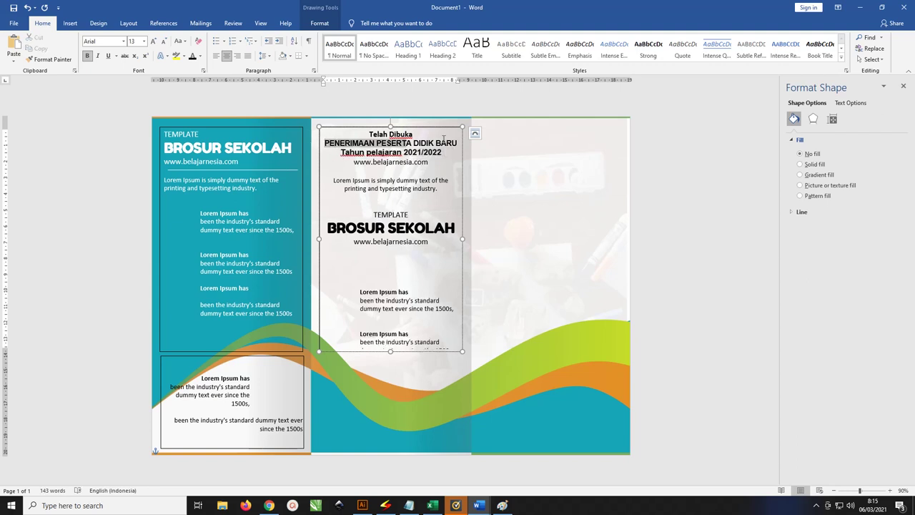
Step: Colour PENERIMAAN PESERTA DIDIK BARU dark green and the Tahun pelajaran 2021/2022 line blue
{"action": "left_click", "coordinate": [200, 56]}
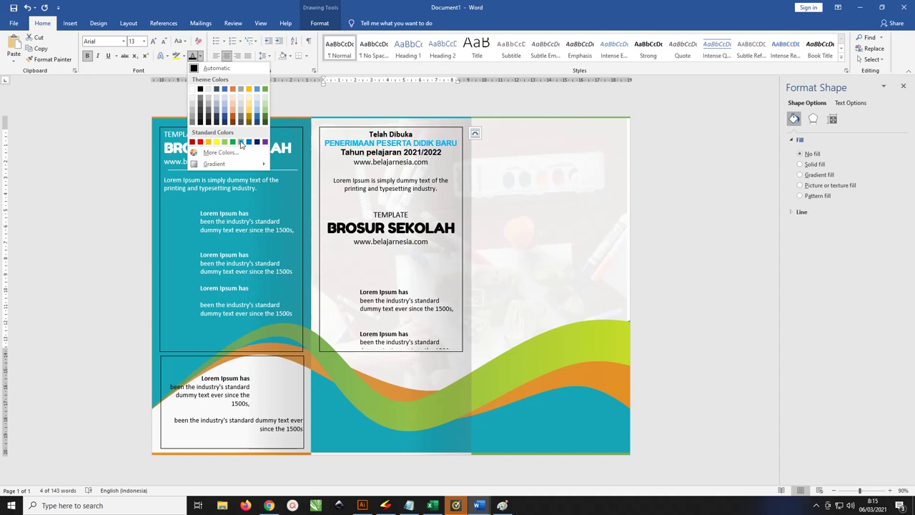
{"action": "left_click", "coordinate": [265, 115]}
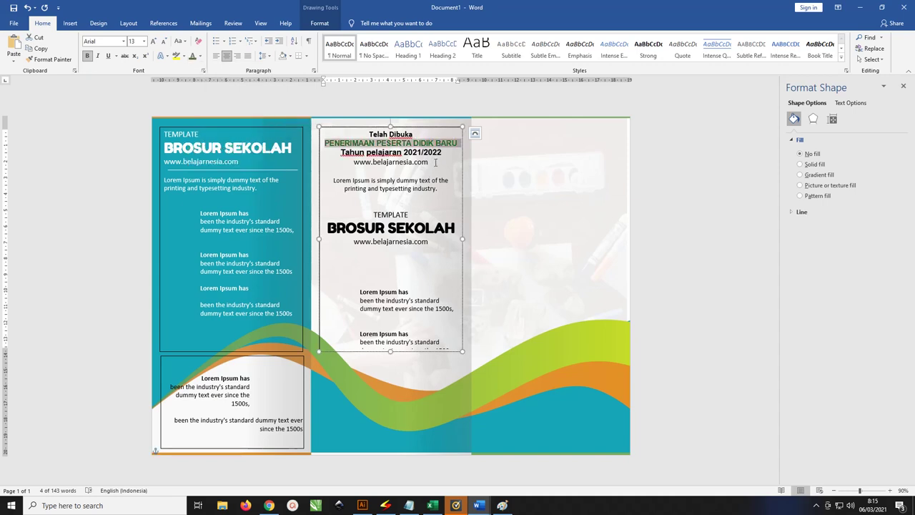
{"action": "left_click", "coordinate": [475, 134]}
{"action": "triple_click", "coordinate": [341, 152]}
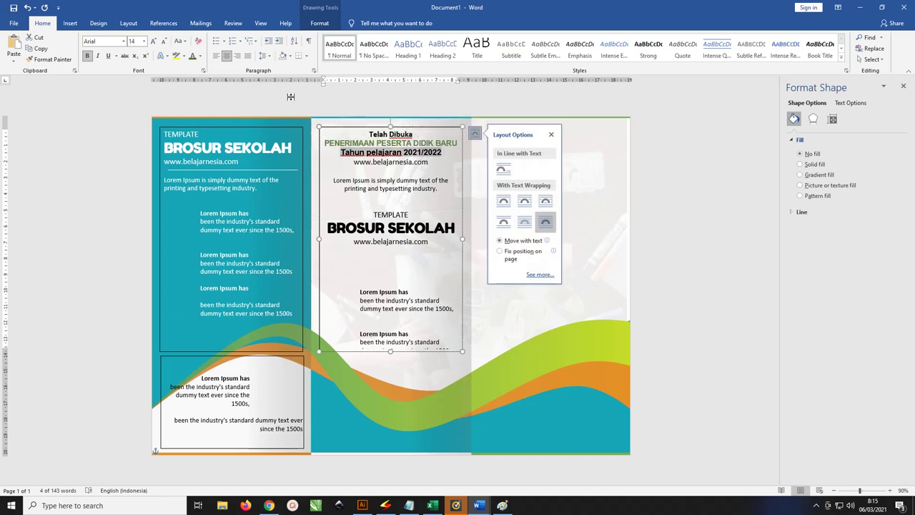
{"action": "left_click", "coordinate": [199, 57]}
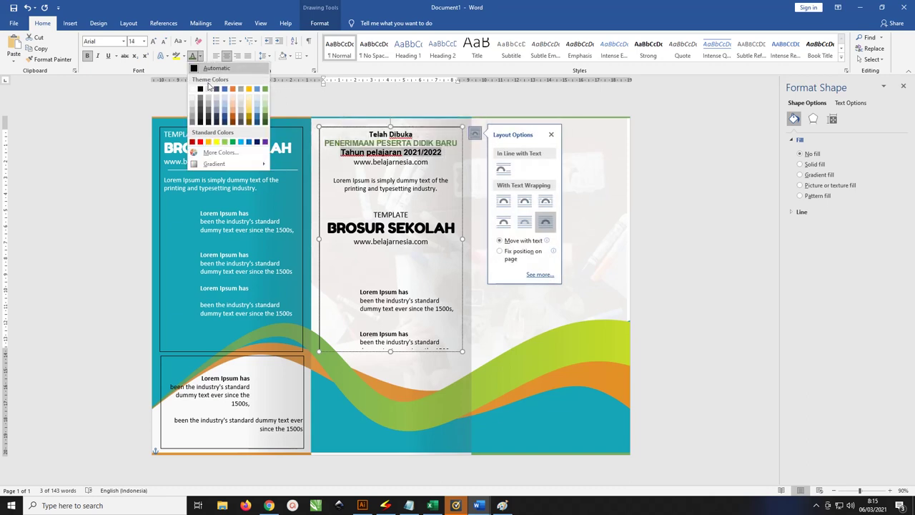
{"action": "left_click", "coordinate": [247, 144]}
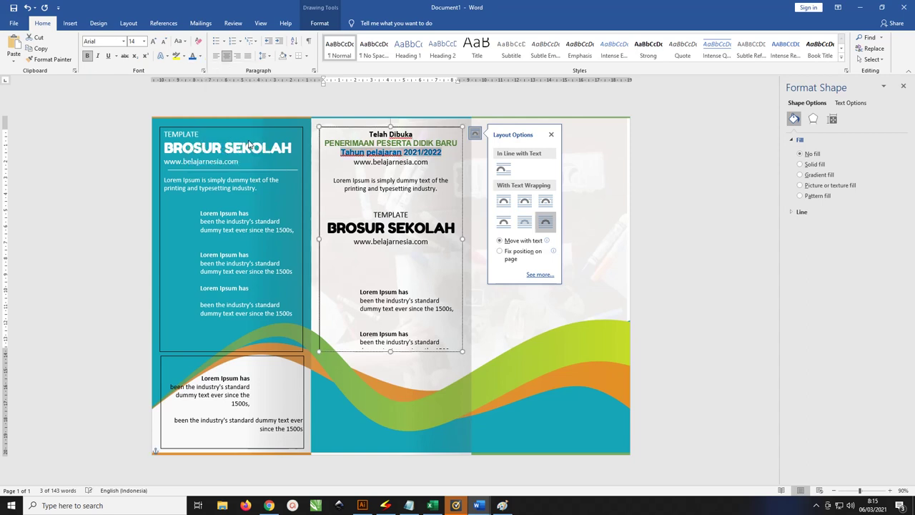
Step: Delete the website line, bold TEMPLATE, and add a blank line above the Lorem Ipsum paragraph
{"action": "left_click", "coordinate": [315, 158]}
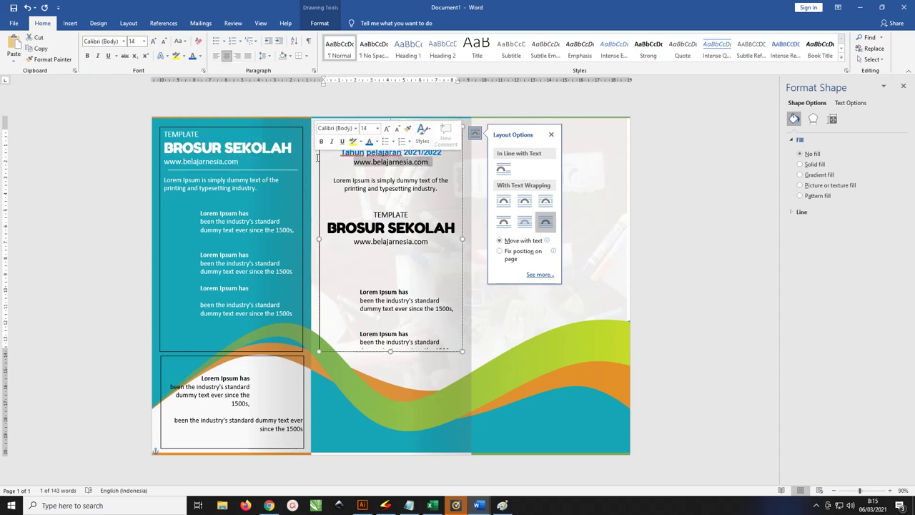
{"action": "key", "text": "BackSpace"}
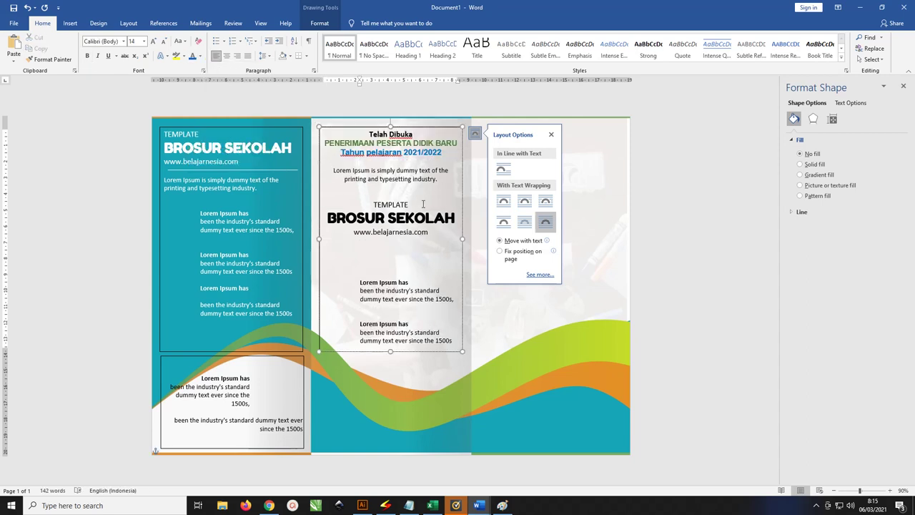
{"action": "left_click_drag", "start_coordinate": [427, 205], "coordinate": [350, 204]}
{"action": "key", "text": "ctrl+b"}
{"action": "left_click", "coordinate": [374, 218]}
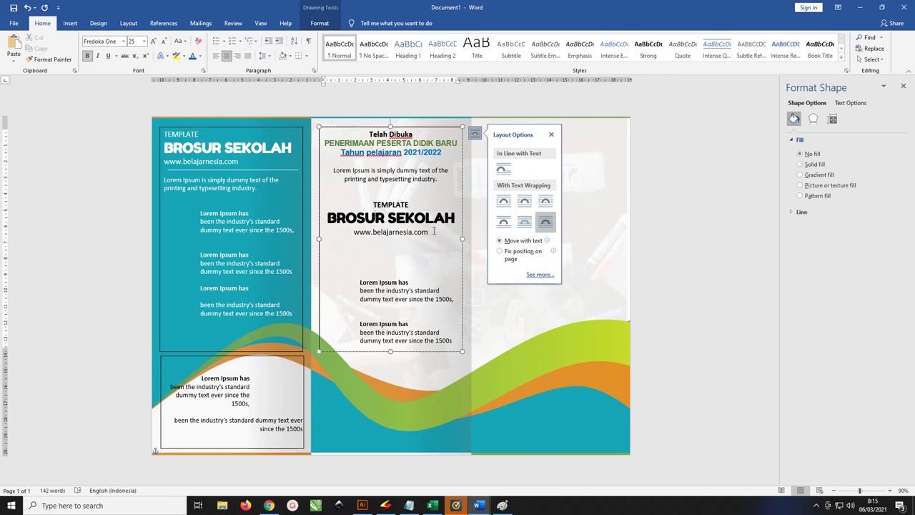
{"action": "left_click_drag", "start_coordinate": [457, 218], "coordinate": [331, 218]}
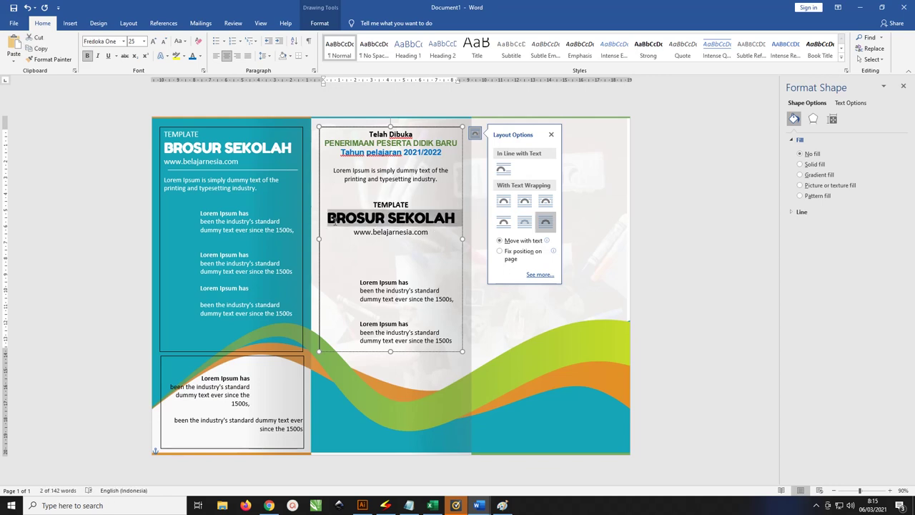
{"action": "left_click", "coordinate": [335, 170]}
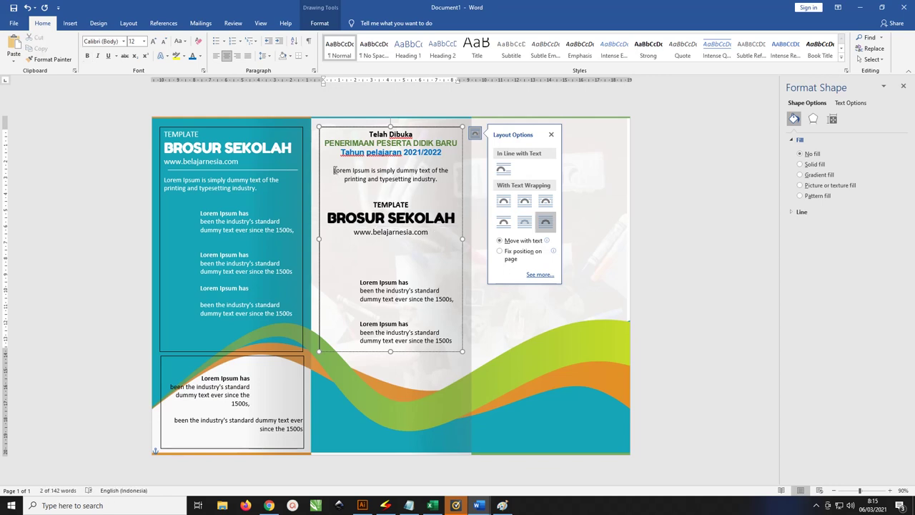
{"action": "key", "text": "Return"}
{"action": "key", "text": "Return"}
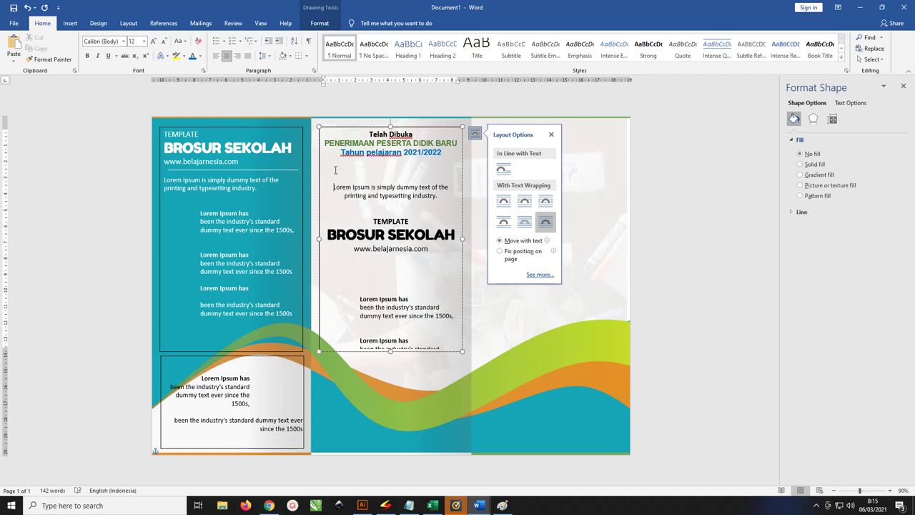
Step: Draw a rounded rectangle button shape below the year line
{"action": "left_click", "coordinate": [70, 23]}
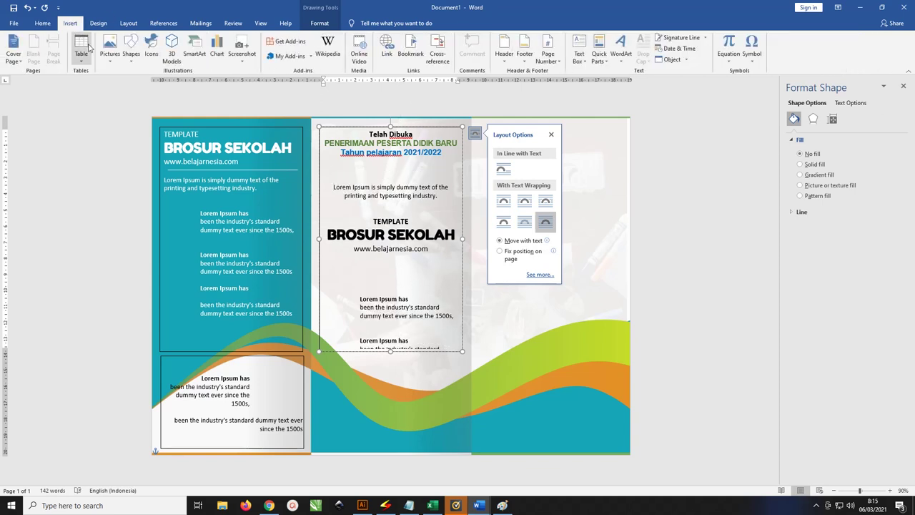
{"action": "left_click", "coordinate": [131, 49]}
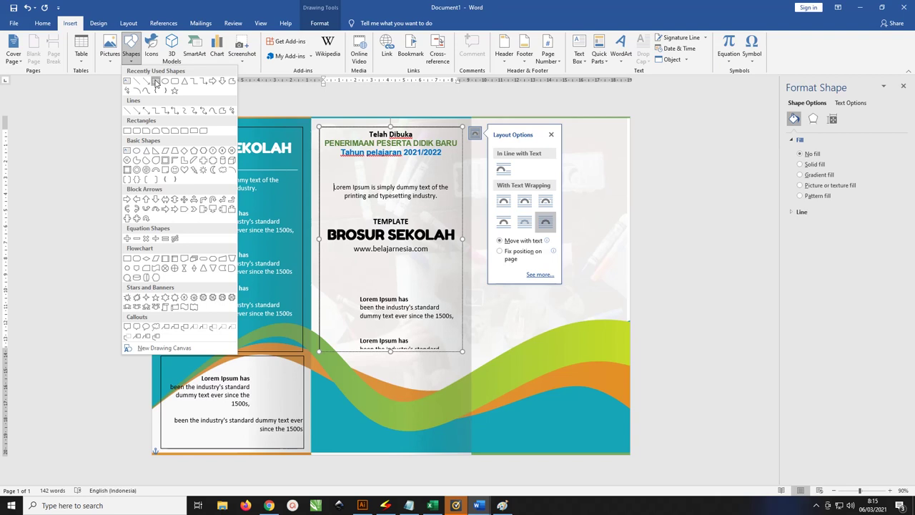
{"action": "left_click", "coordinate": [156, 81]}
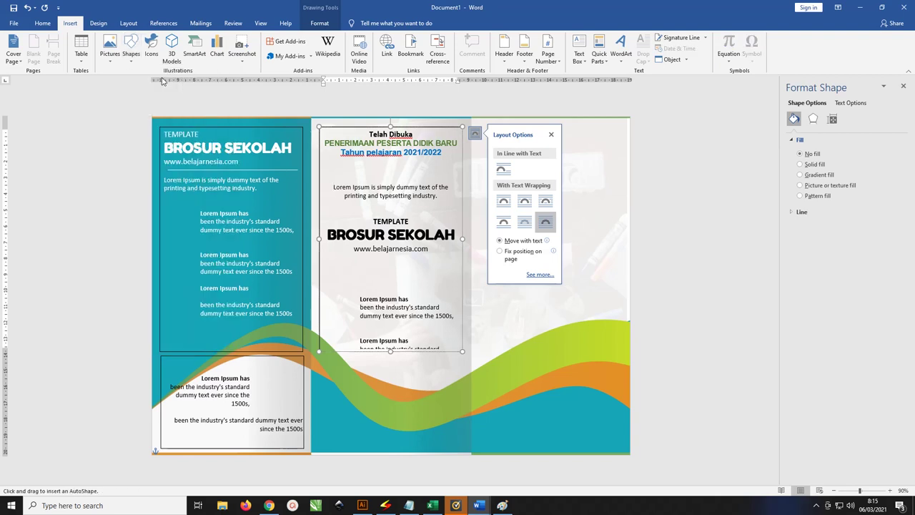
{"action": "left_click", "coordinate": [131, 48]}
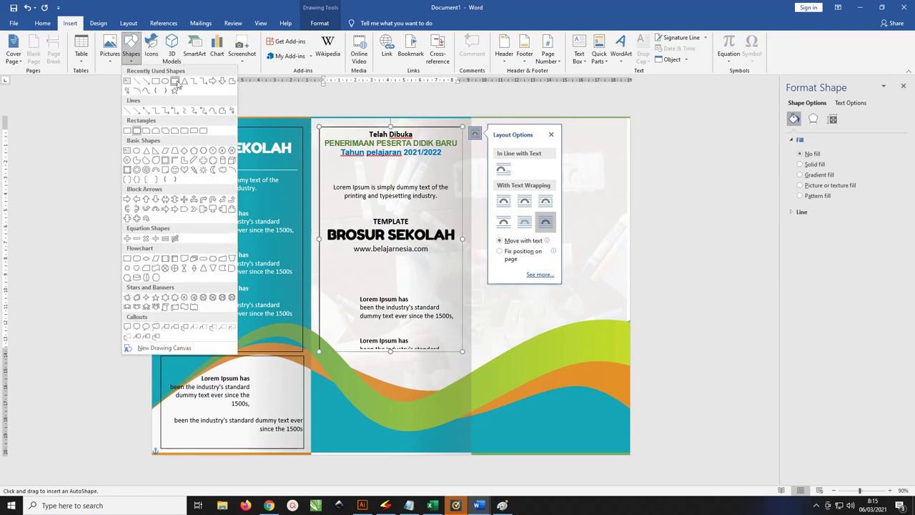
{"action": "left_click", "coordinate": [175, 81]}
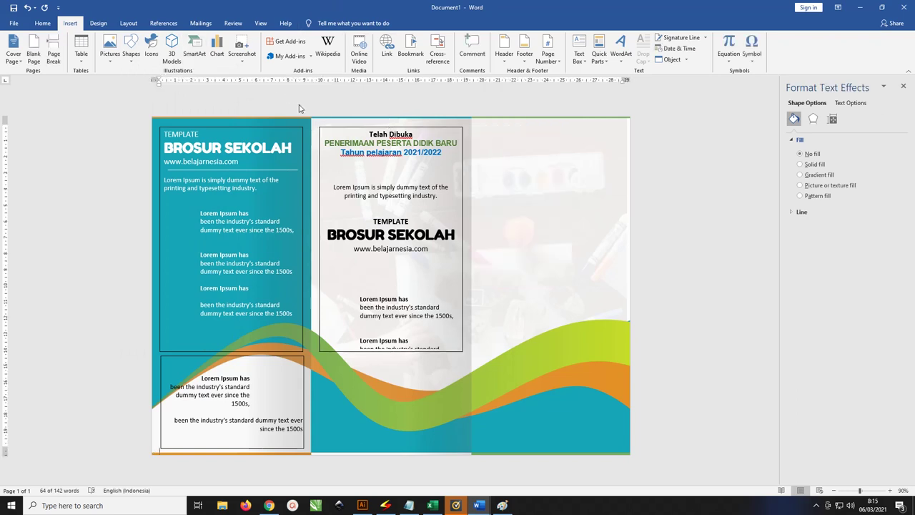
{"action": "left_click", "coordinate": [301, 108]}
{"action": "left_click", "coordinate": [131, 49]}
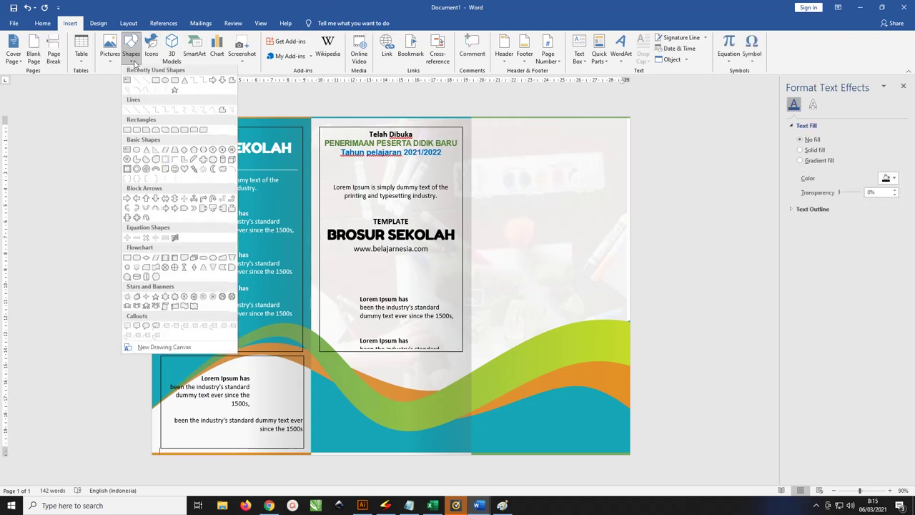
{"action": "left_click", "coordinate": [177, 85]}
{"action": "left_click_drag", "start_coordinate": [339, 160], "coordinate": [448, 176]}
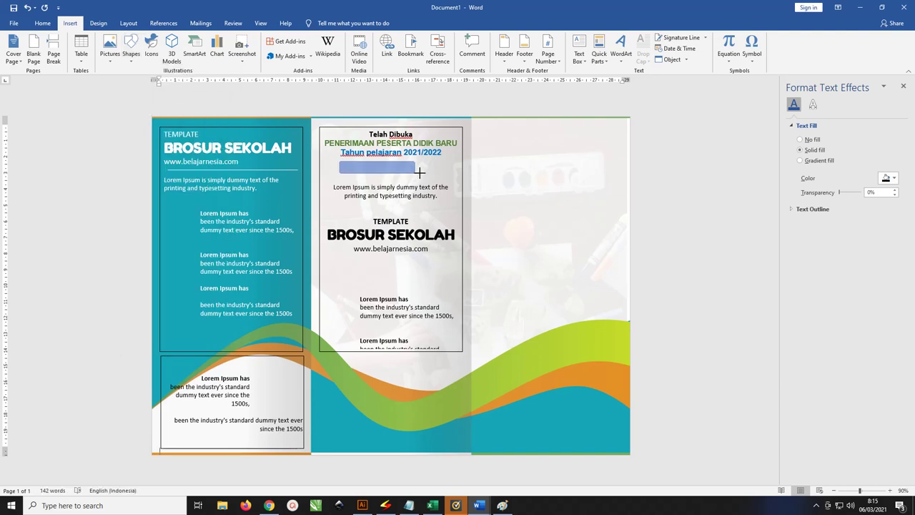
Step: Fully round the button's ends, make it narrower and shorter, and centre it under the heading
{"action": "scroll", "coordinate": [429, 172], "scroll_direction": "up", "scroll_amount": 2, "text": "ctrl"}
{"action": "scroll", "coordinate": [357, 163], "scroll_direction": "up", "scroll_amount": 2, "text": "ctrl"}
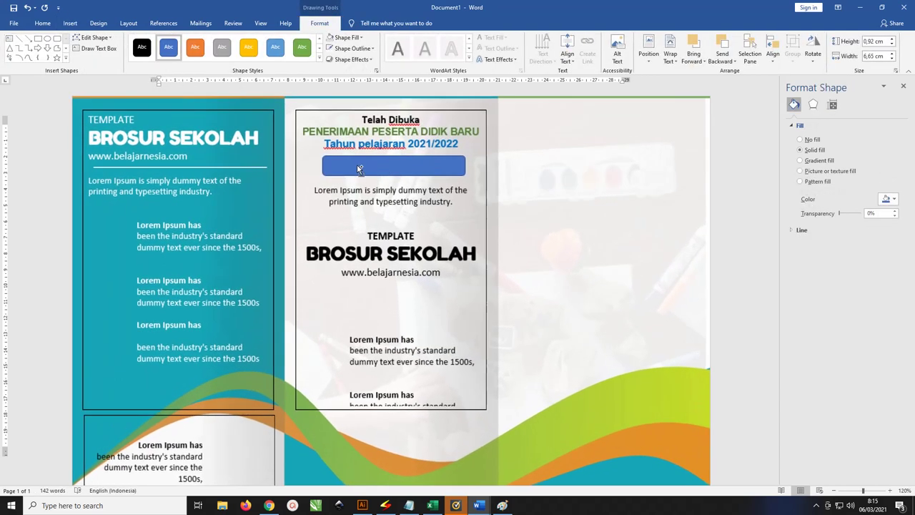
{"action": "scroll", "coordinate": [341, 165], "scroll_direction": "up", "scroll_amount": 2, "text": "ctrl"}
{"action": "scroll", "coordinate": [332, 156], "scroll_direction": "up", "scroll_amount": 1, "text": "ctrl"}
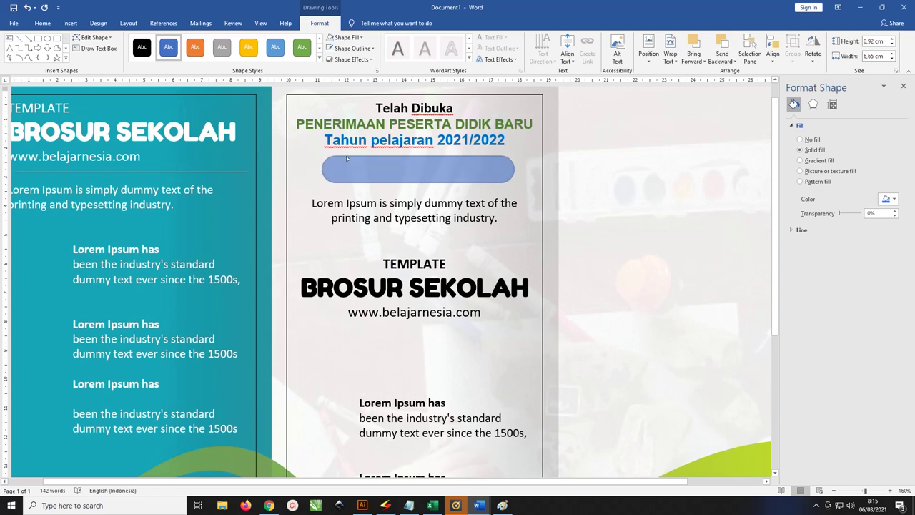
{"action": "left_click_drag", "start_coordinate": [333, 156], "coordinate": [353, 158]}
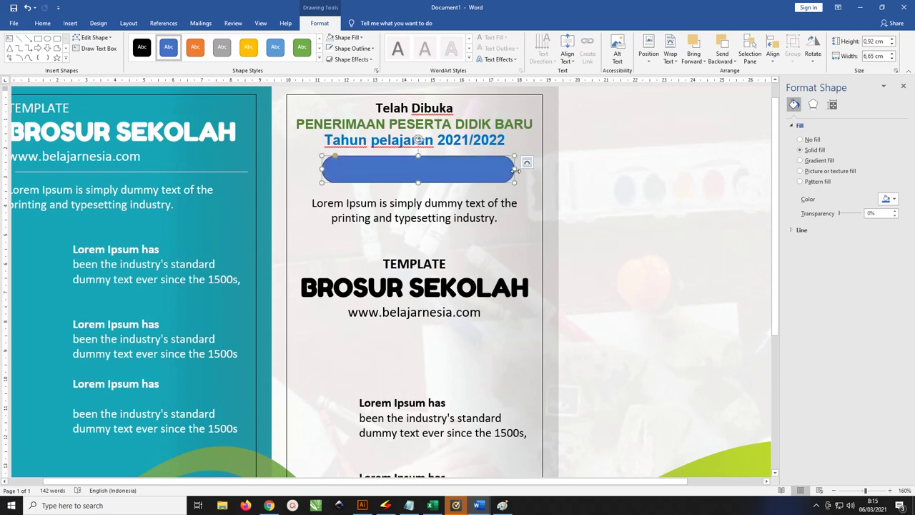
{"action": "left_click_drag", "start_coordinate": [514, 170], "coordinate": [482, 170]}
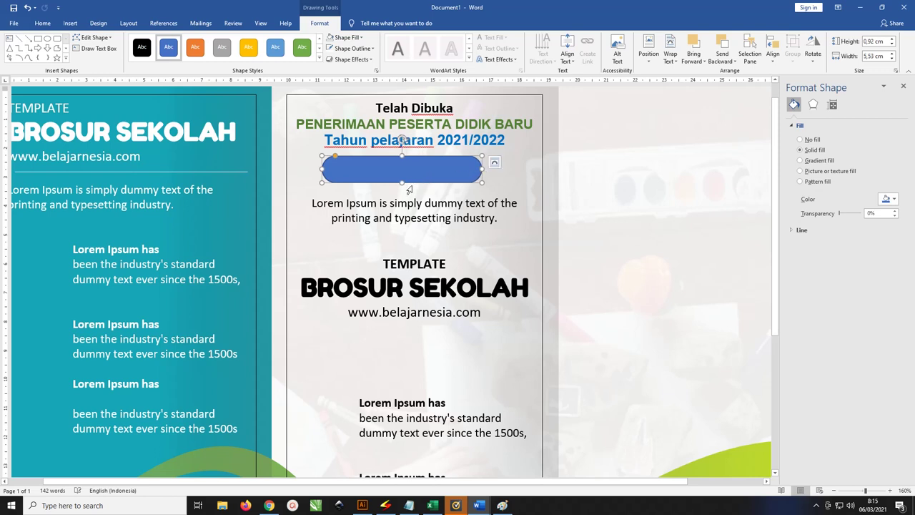
{"action": "left_click_drag", "start_coordinate": [403, 182], "coordinate": [429, 165]}
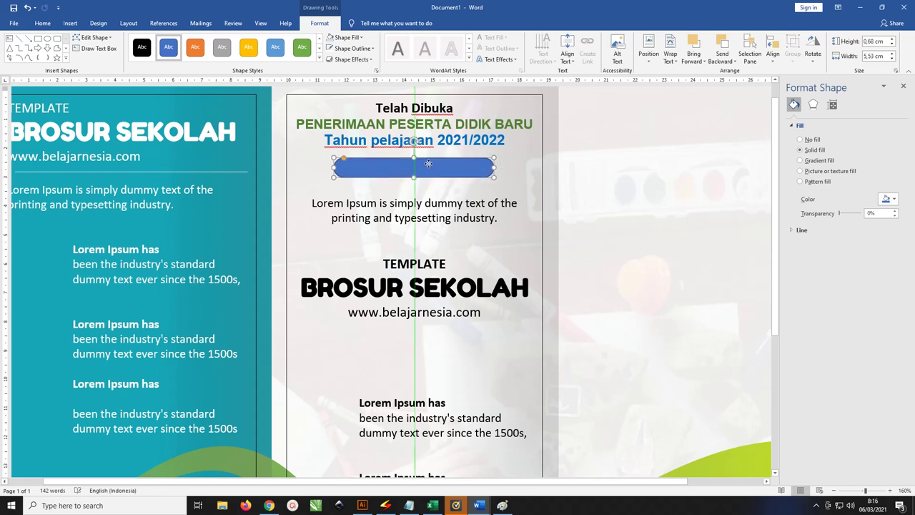
Step: Add the bold label DAFTAR SEKARANG inside the button, enlarging it so the text shows
{"action": "right_click", "coordinate": [429, 166]}
{"action": "left_click", "coordinate": [438, 218]}
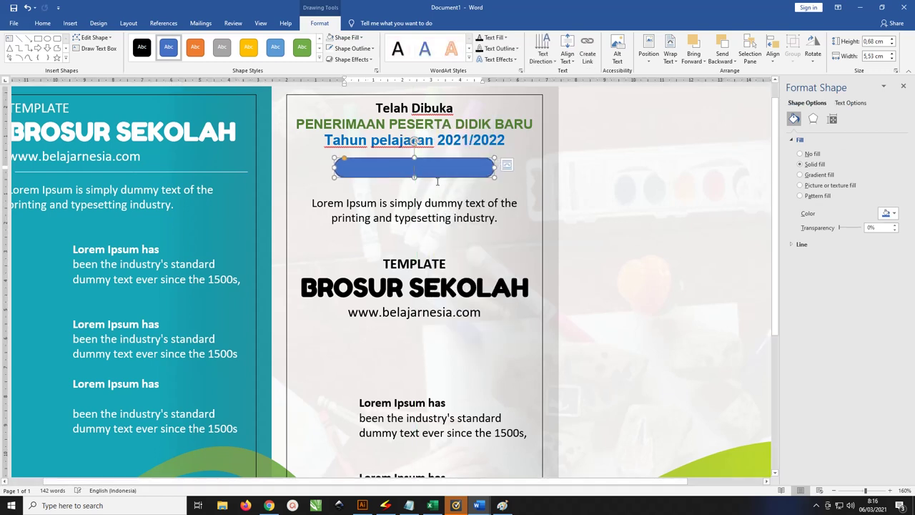
{"action": "type", "text": "DAFTAR SEKARANG"}
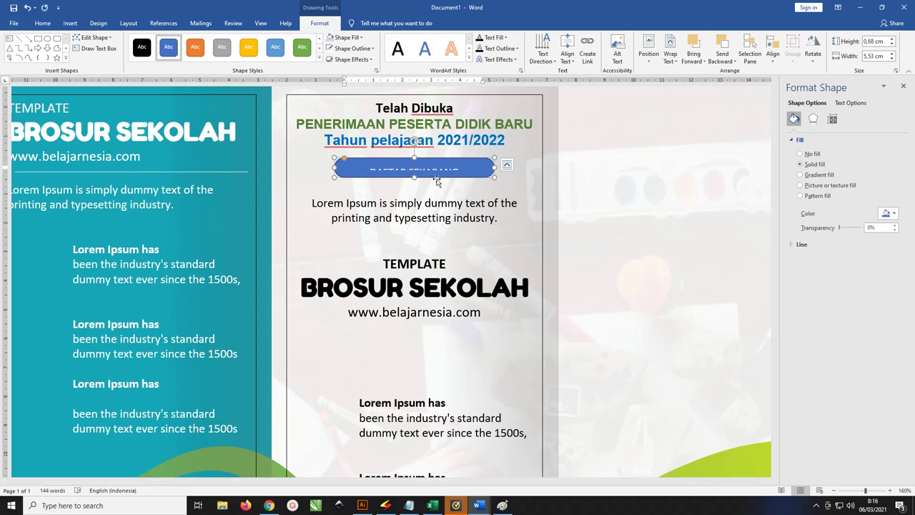
{"action": "left_click_drag", "start_coordinate": [413, 178], "coordinate": [413, 189]}
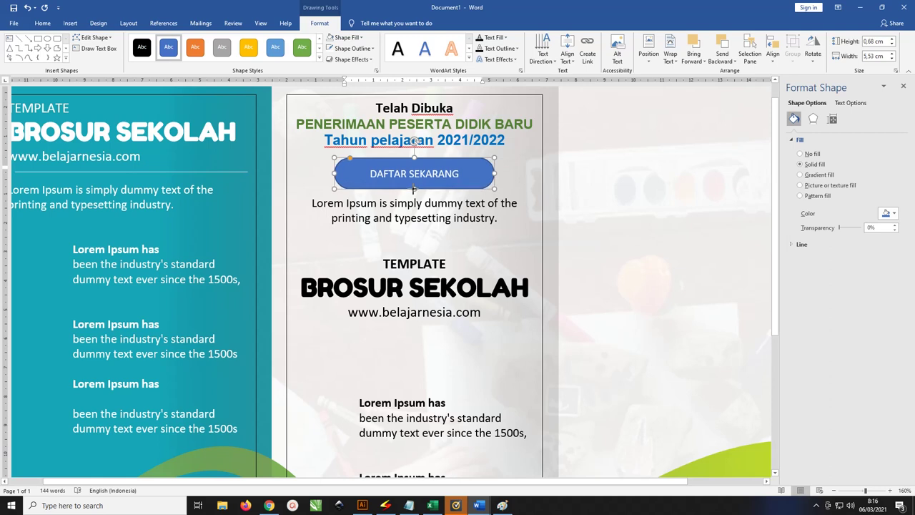
{"action": "triple_click", "coordinate": [417, 174]}
{"action": "key", "text": "ctrl+b"}
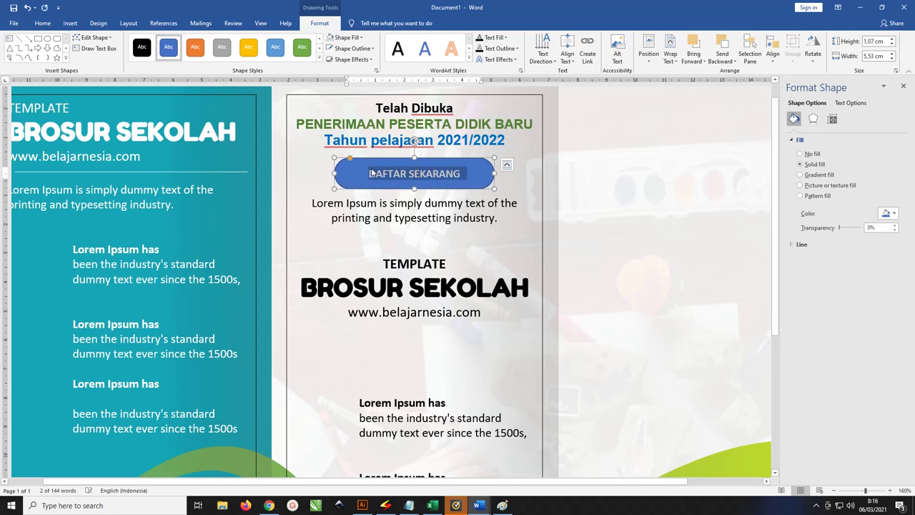
Step: Shrink the DAFTAR SEKARANG label onto one line and make the button slightly smaller
{"action": "left_click_drag", "start_coordinate": [494, 190], "coordinate": [441, 184]}
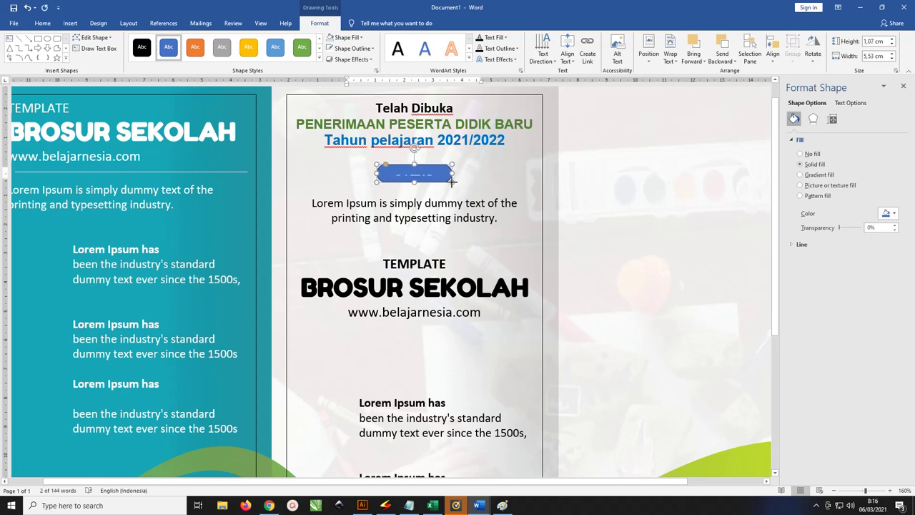
{"action": "left_click", "coordinate": [479, 168]}
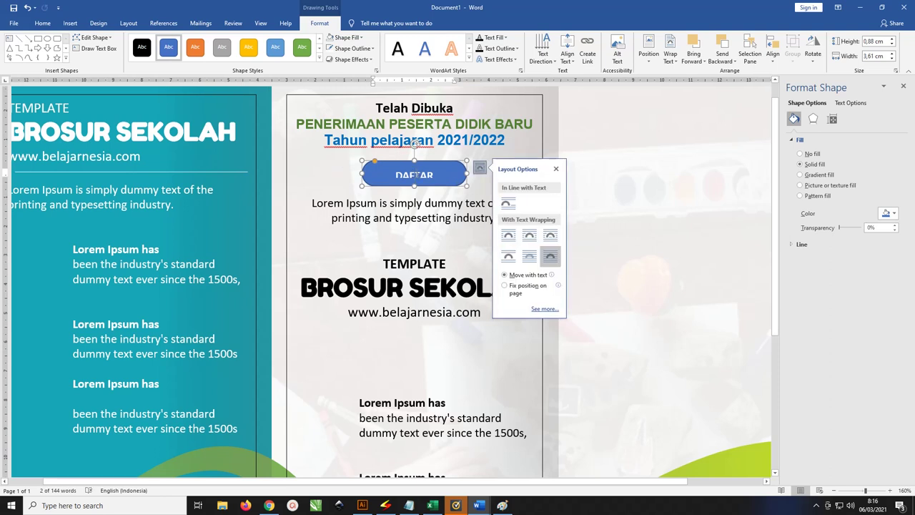
{"action": "key", "text": "ctrl+bracketleft"}
{"action": "key", "text": "ctrl+bracketleft"}
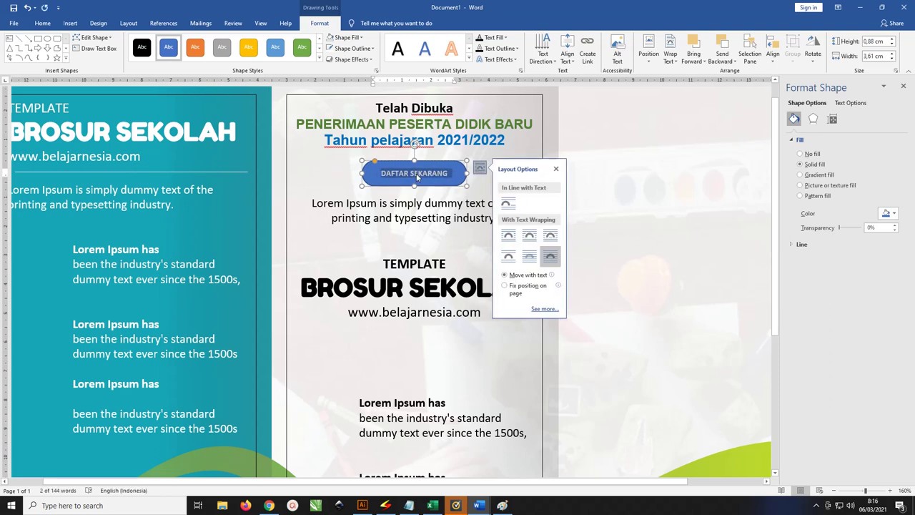
{"action": "left_click_drag", "start_coordinate": [414, 184], "coordinate": [414, 182]}
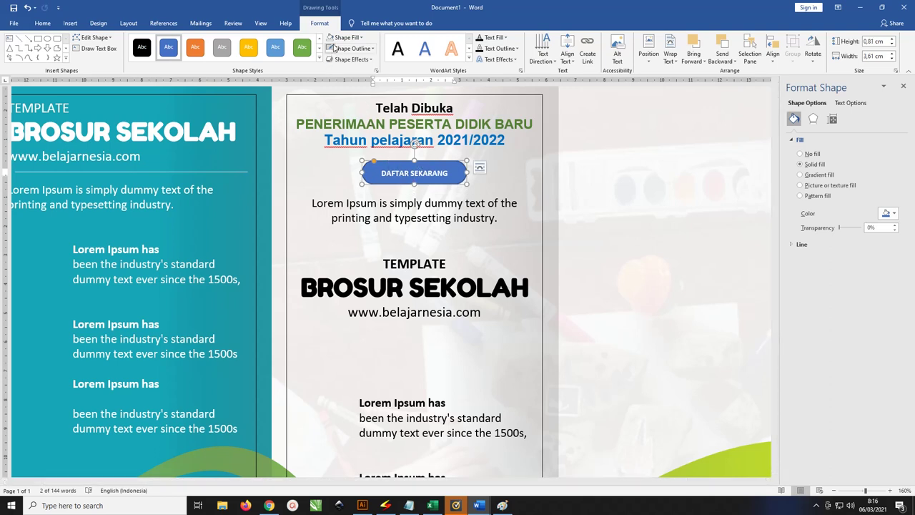
Step: Fill the DAFTAR SEKARANG button with green and remove its outline
{"action": "left_click", "coordinate": [346, 37]}
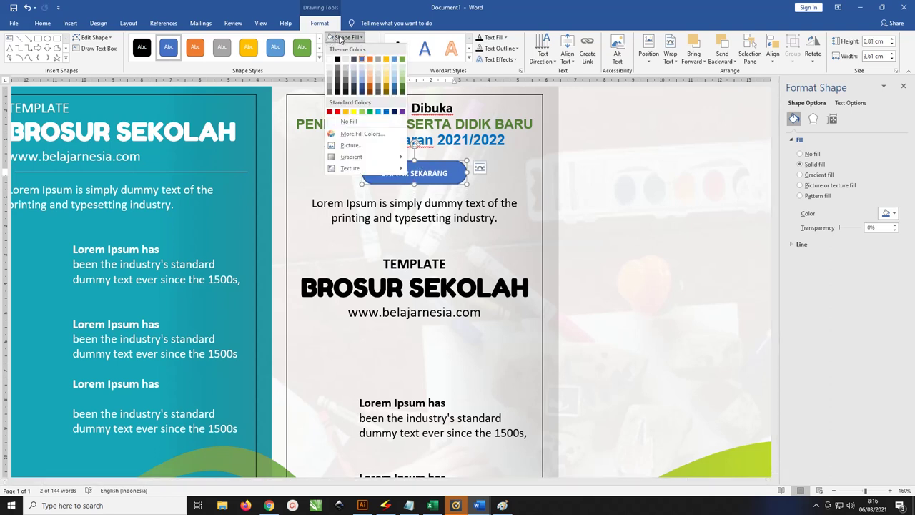
{"action": "left_click", "coordinate": [361, 112]}
{"action": "left_click", "coordinate": [353, 48]}
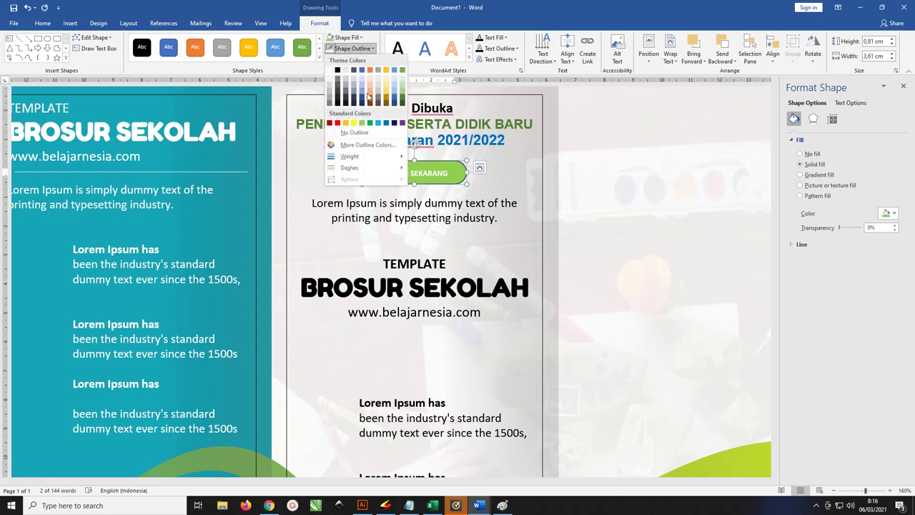
{"action": "left_click", "coordinate": [367, 132]}
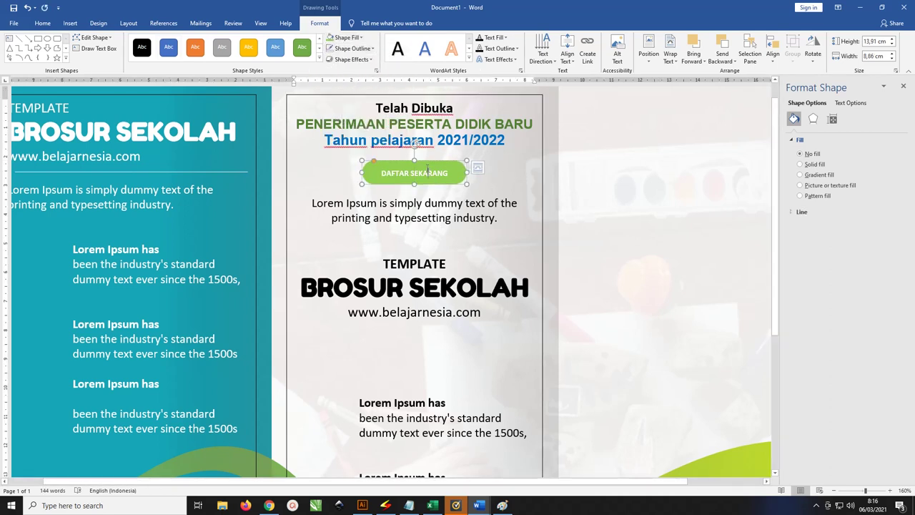
Step: Extend the middle text box downward to 17,54 cm so all its text shows
{"action": "scroll", "coordinate": [443, 177], "scroll_direction": "down", "scroll_amount": 3}
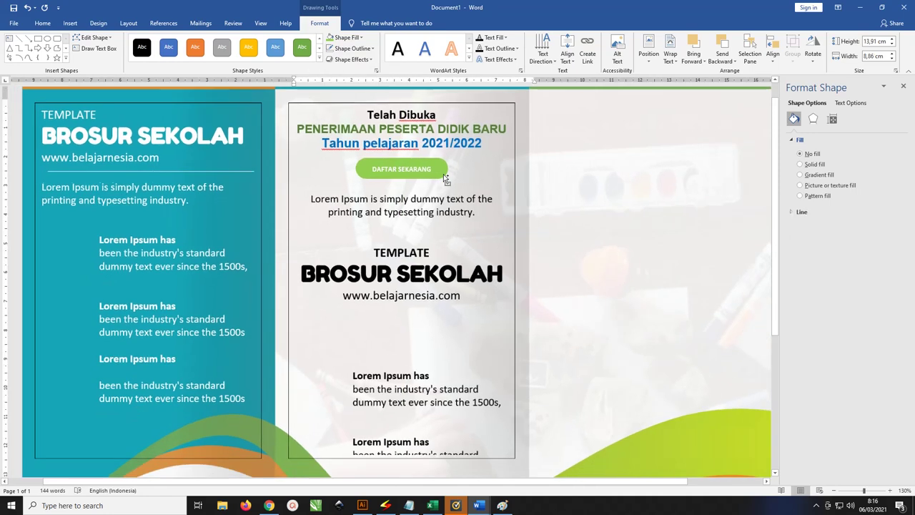
{"action": "scroll", "coordinate": [443, 177], "scroll_direction": "down", "scroll_amount": 1}
{"action": "scroll", "coordinate": [422, 286], "scroll_direction": "down", "scroll_amount": 1}
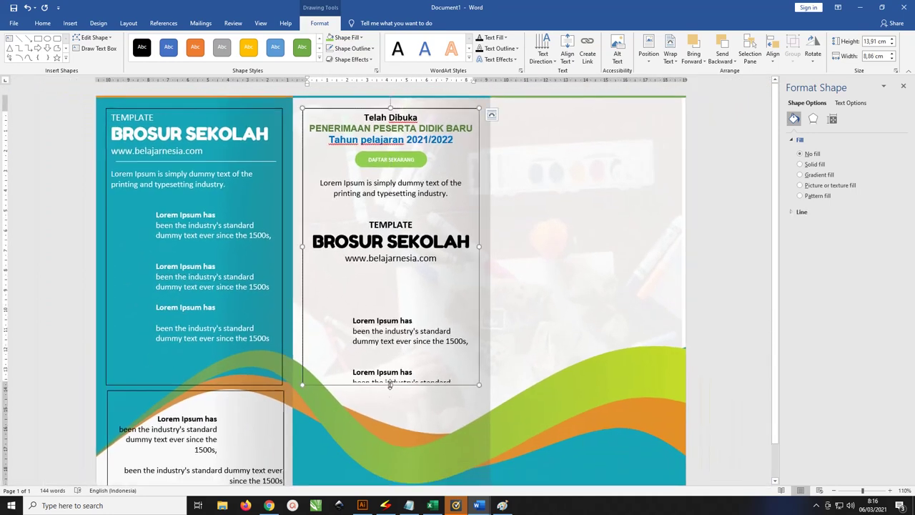
{"action": "left_click_drag", "start_coordinate": [390, 385], "coordinate": [390, 457]}
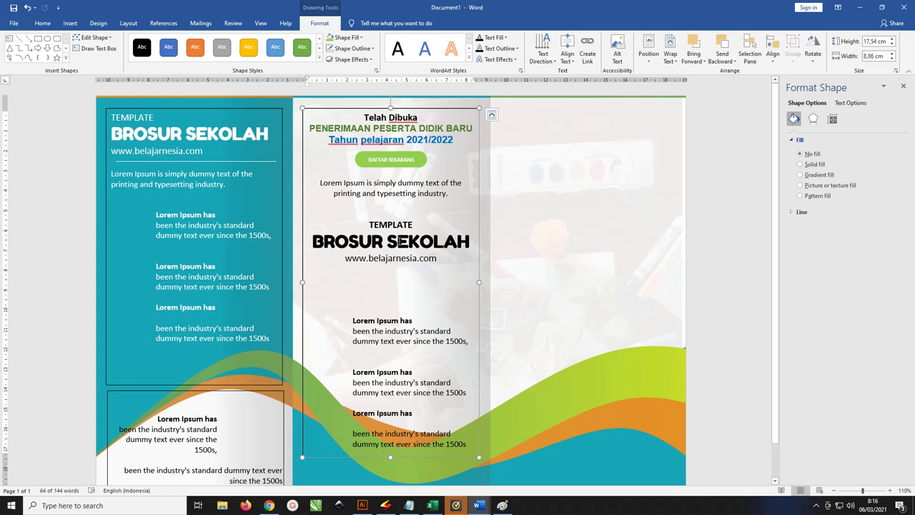
Step: Replace SEKOLAH in the middle title with PPDB in capitals
{"action": "double_click", "coordinate": [398, 241]}
{"action": "type", "text": "p"}
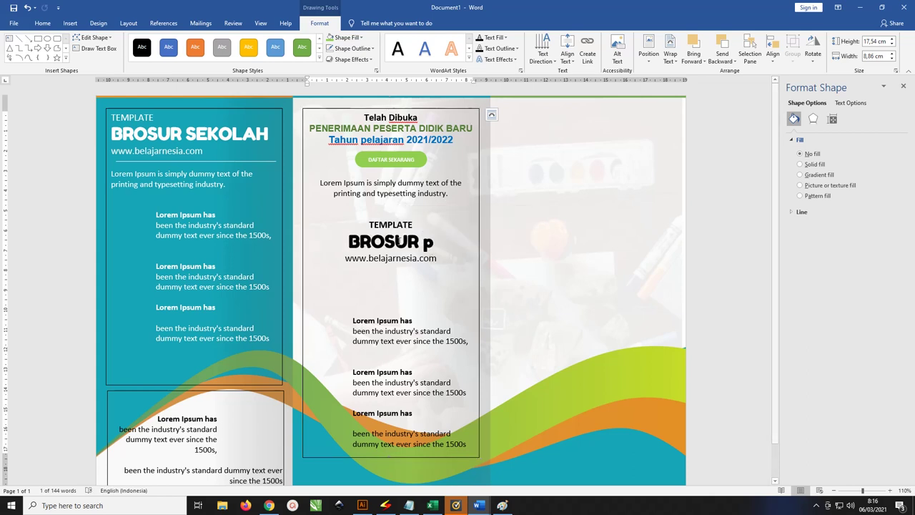
{"action": "type", "text": "db"}
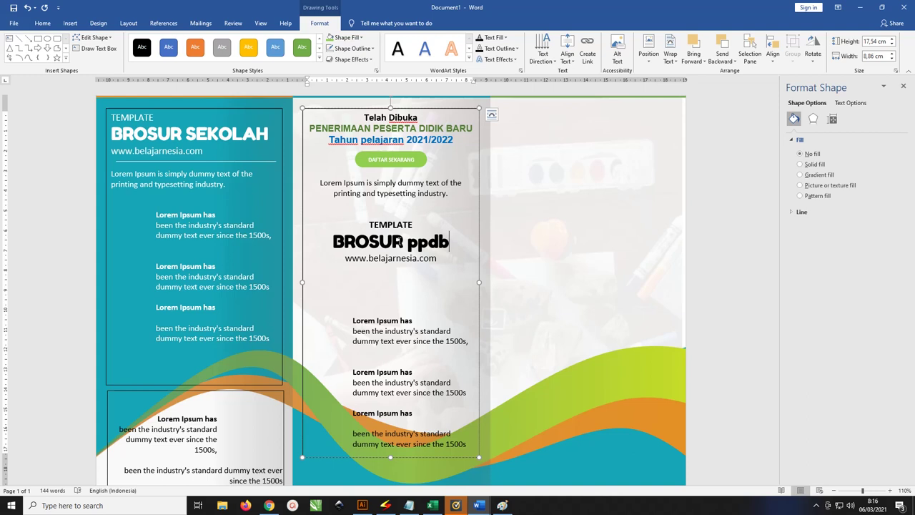
{"action": "left_click", "coordinate": [492, 114]}
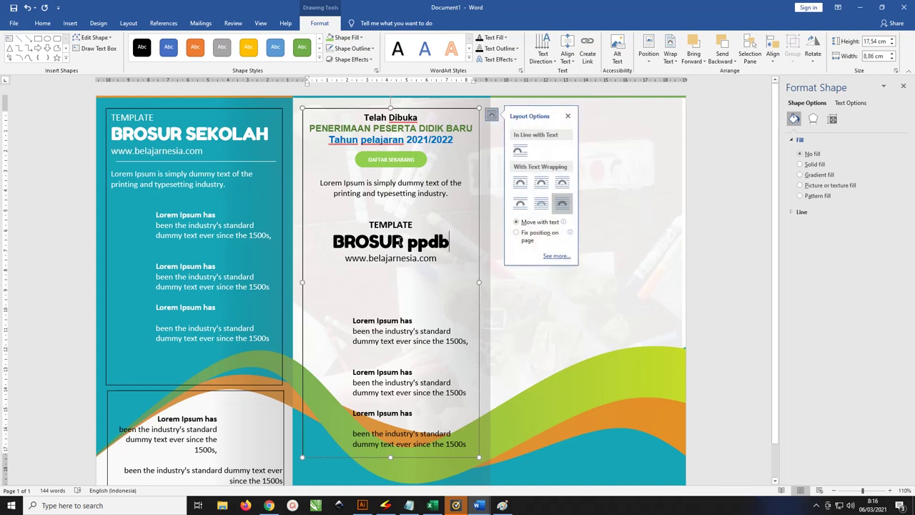
{"action": "double_click", "coordinate": [429, 241]}
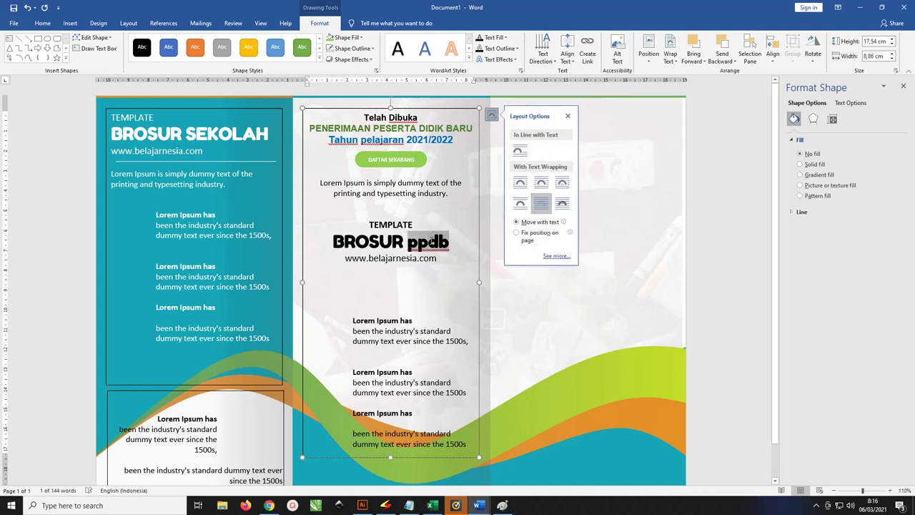
{"action": "key", "text": "shift+F3"}
{"action": "key", "text": "shift+F3"}
{"action": "left_click", "coordinate": [441, 243]}
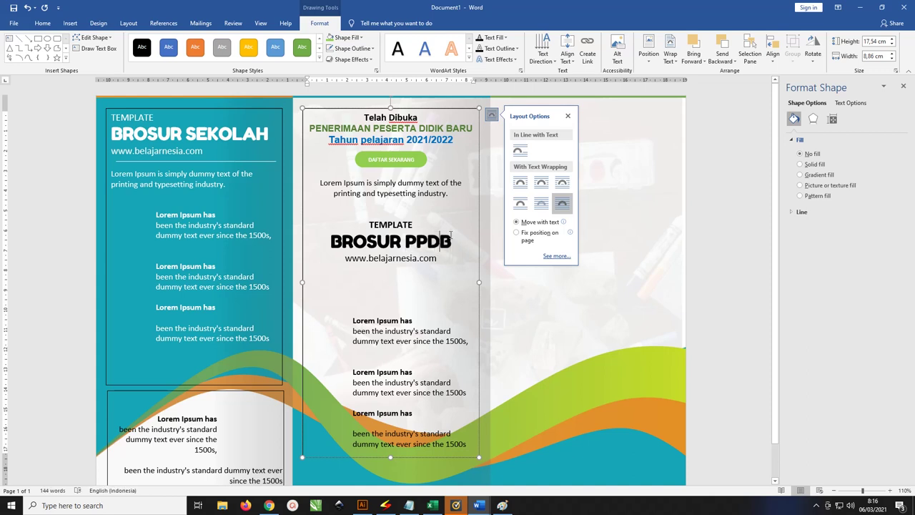
Step: Colour the BROSUR PPDB title orange
{"action": "triple_click", "coordinate": [417, 243]}
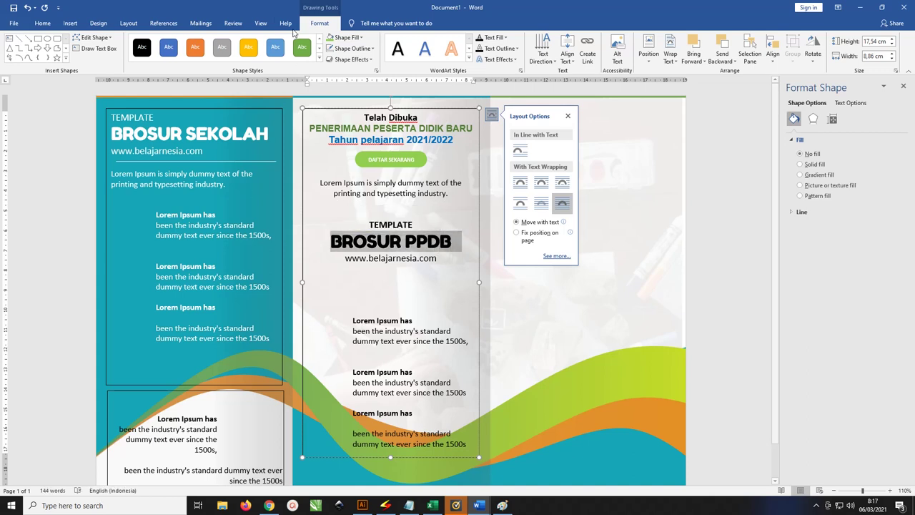
{"action": "left_click", "coordinate": [43, 23]}
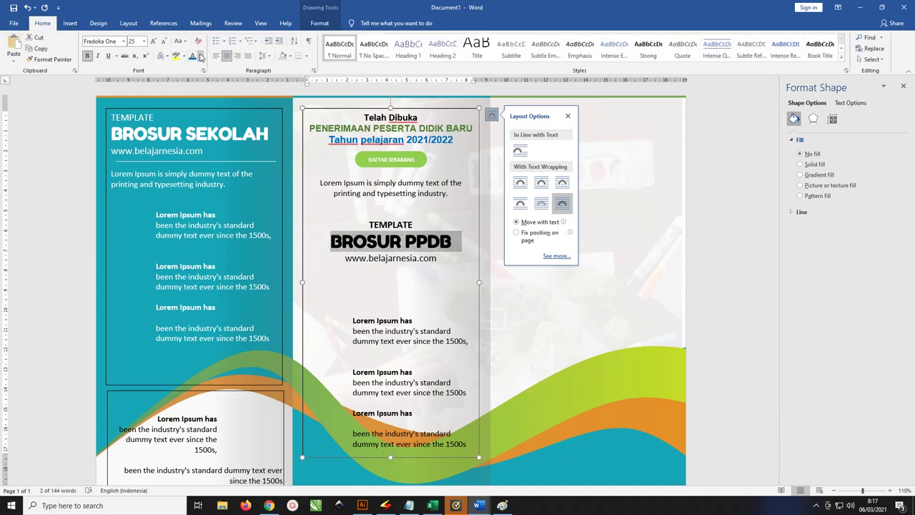
{"action": "left_click", "coordinate": [200, 57]}
{"action": "left_click", "coordinate": [233, 68]}
{"action": "left_click", "coordinate": [397, 260]}
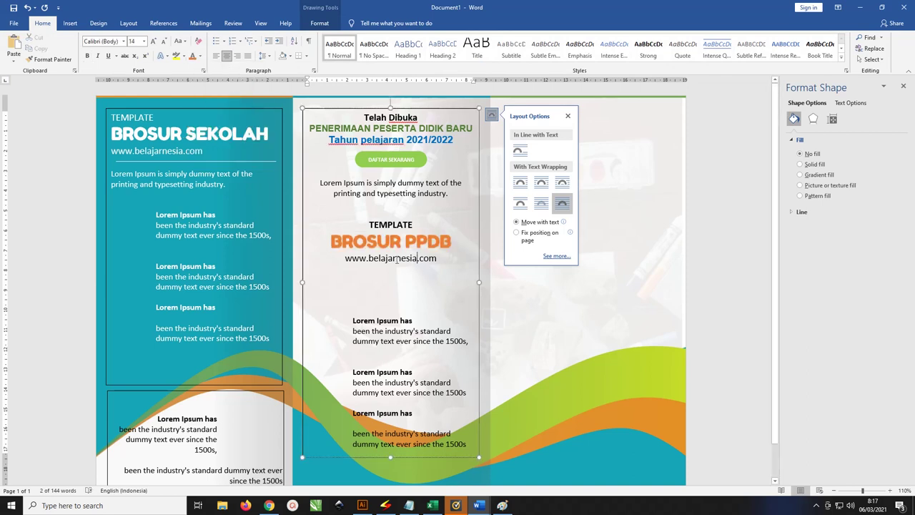
{"action": "double_click", "coordinate": [415, 224]}
Step: Remove the blank lines below the website address and colour both 'Lorem Ipsum has' sub-headings orange
{"action": "left_click", "coordinate": [409, 286]}
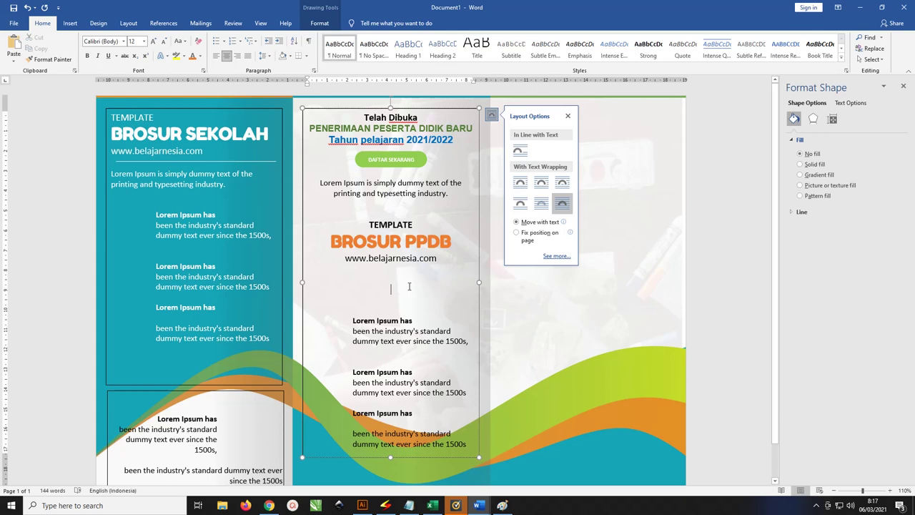
{"action": "key", "text": "Delete"}
{"action": "key", "text": "Delete"}
{"action": "key", "text": "Delete"}
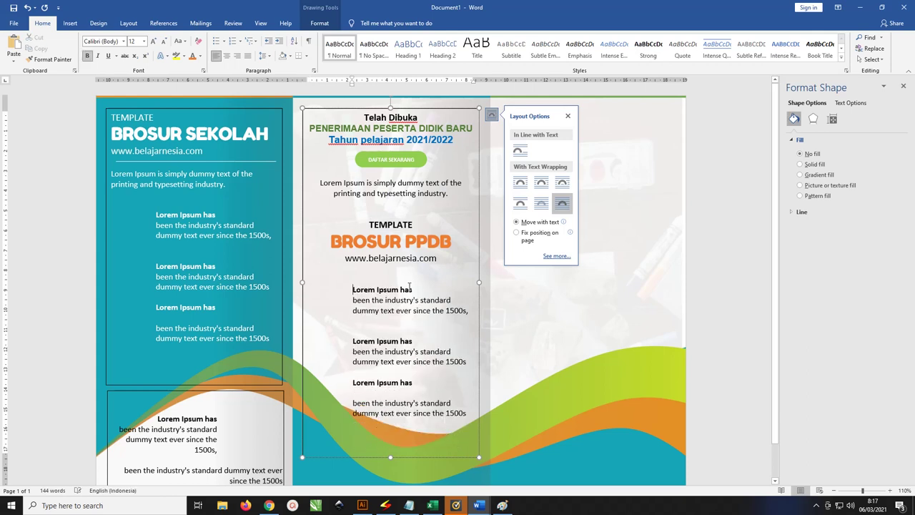
{"action": "left_click_drag", "start_coordinate": [353, 290], "coordinate": [415, 290]}
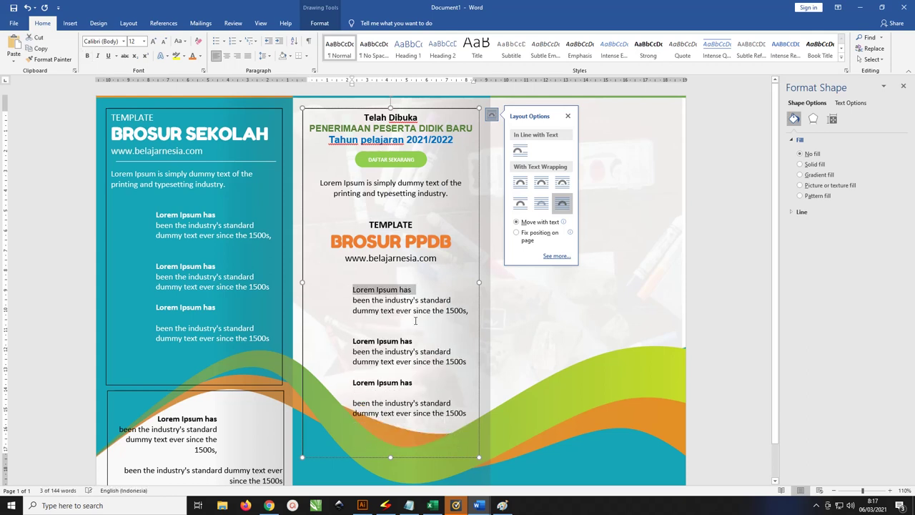
{"action": "left_click_drag", "start_coordinate": [352, 289], "coordinate": [417, 293]}
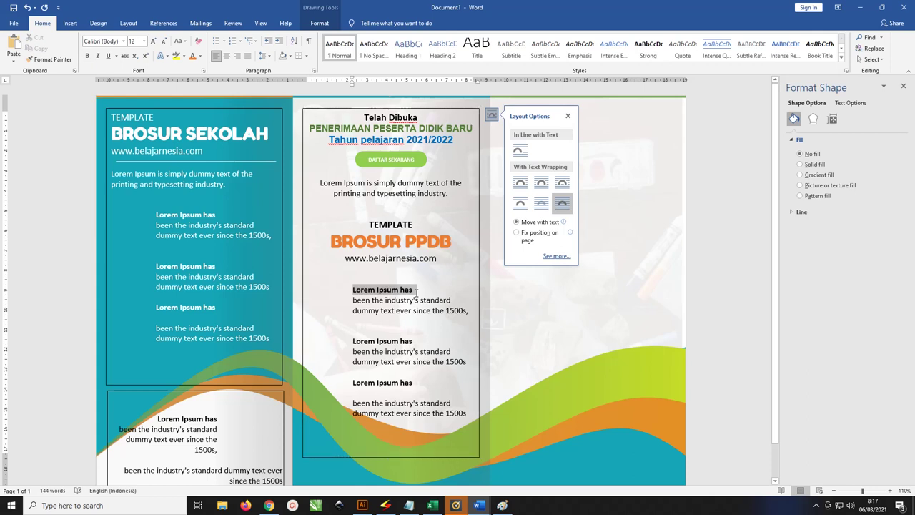
{"action": "left_click", "coordinate": [192, 55]}
{"action": "left_click_drag", "start_coordinate": [421, 341], "coordinate": [333, 341]}
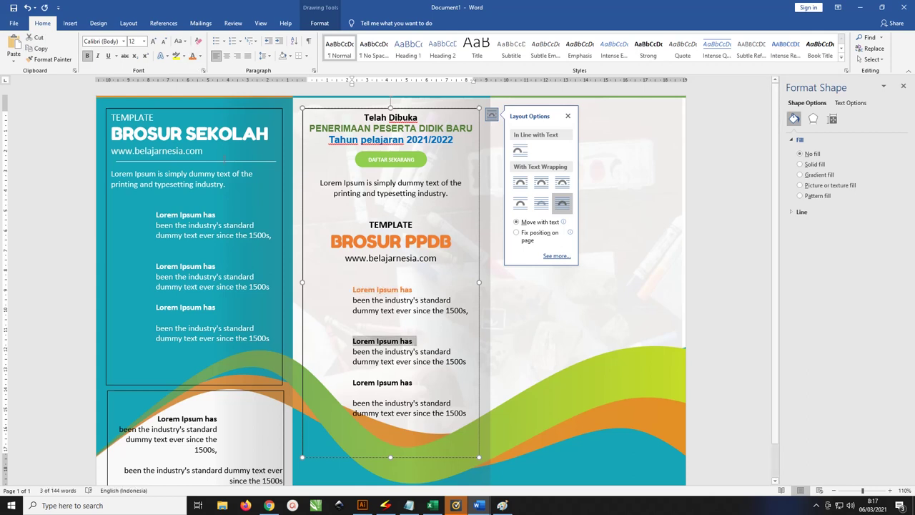
{"action": "left_click", "coordinate": [191, 56]}
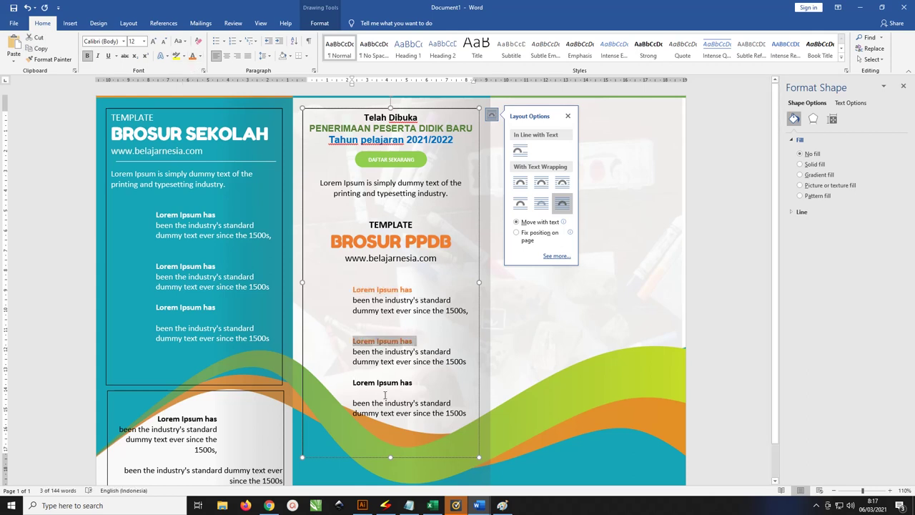
Step: Delete the third Lorem Ipsum paragraph and make the middle text box wider and shorter to fit
{"action": "left_click_drag", "start_coordinate": [352, 379], "coordinate": [471, 422]}
{"action": "key", "text": "Delete"}
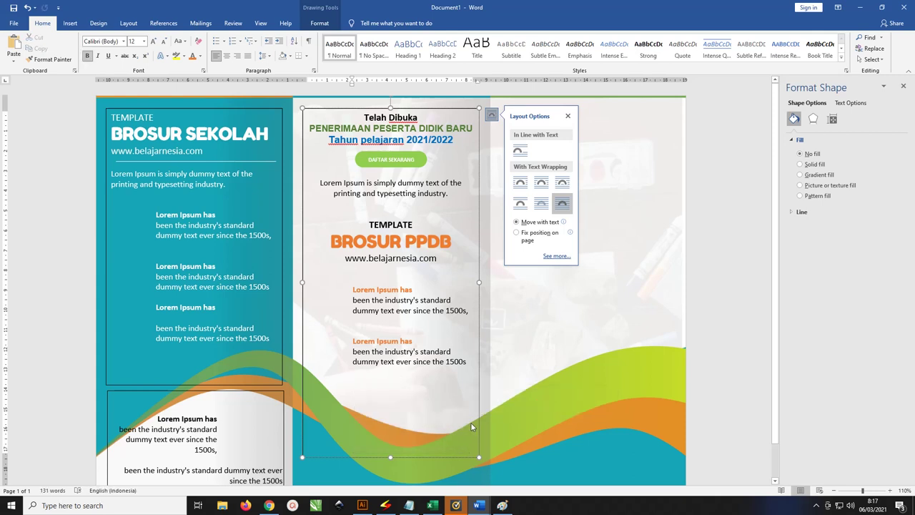
{"action": "scroll", "coordinate": [471, 427], "scroll_direction": "down", "scroll_amount": 1}
{"action": "left_click_drag", "start_coordinate": [479, 245], "coordinate": [486, 246]}
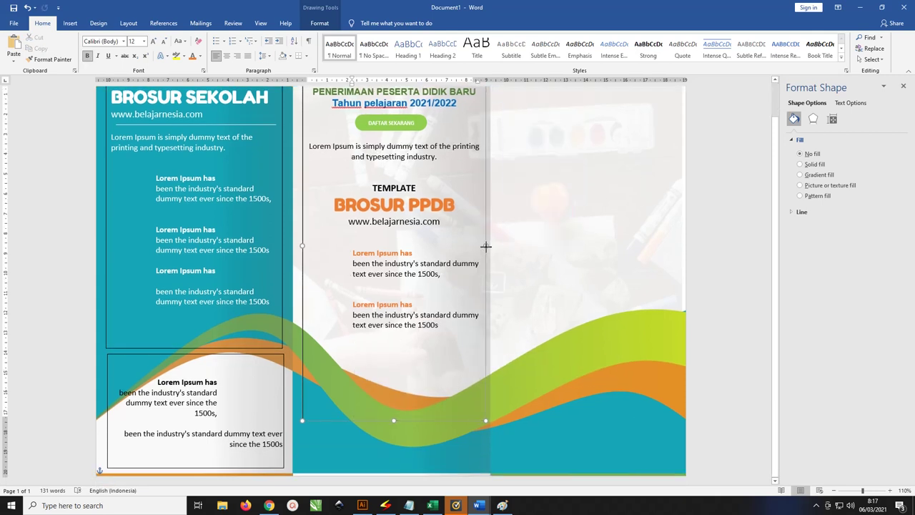
{"action": "left_click_drag", "start_coordinate": [302, 245], "coordinate": [296, 245]}
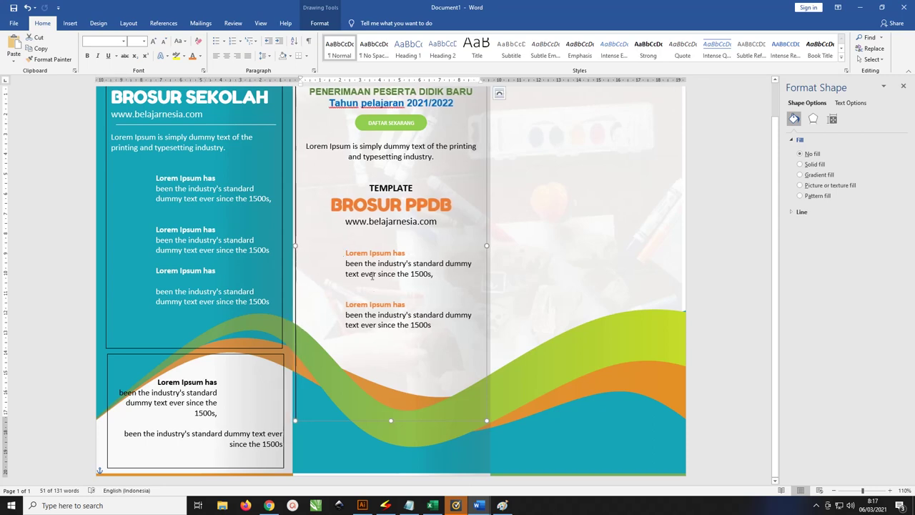
{"action": "left_click", "coordinate": [347, 264]}
{"action": "scroll", "coordinate": [326, 261], "scroll_direction": "down", "scroll_amount": 2, "text": "ctrl"}
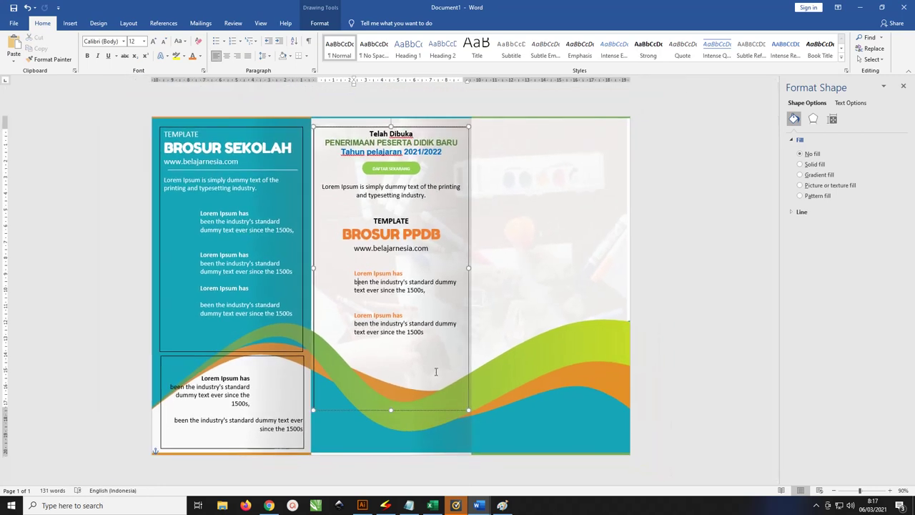
{"action": "left_click_drag", "start_coordinate": [390, 410], "coordinate": [390, 378]}
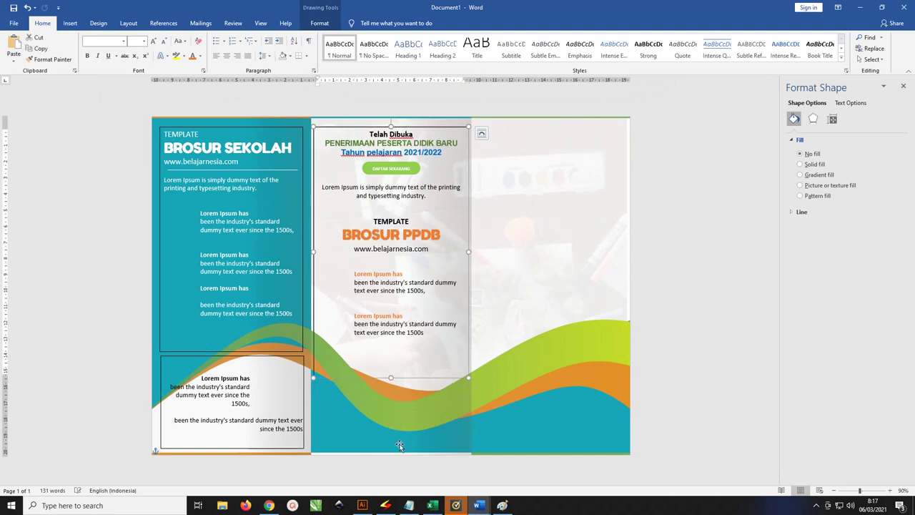
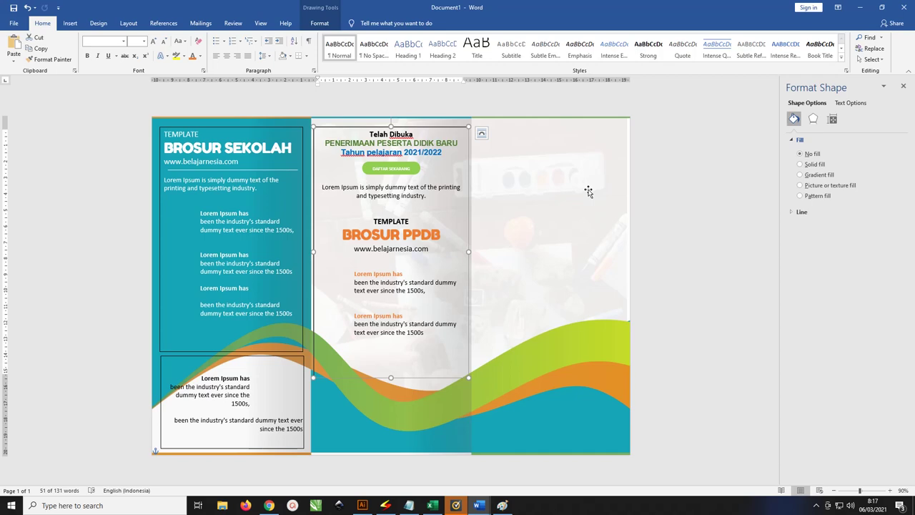
Step: Duplicate the PPDB text box into the right panel and retype it as 'Logo Sekolah' with a sekolah.sch.id address
{"action": "left_click", "coordinate": [443, 195]}
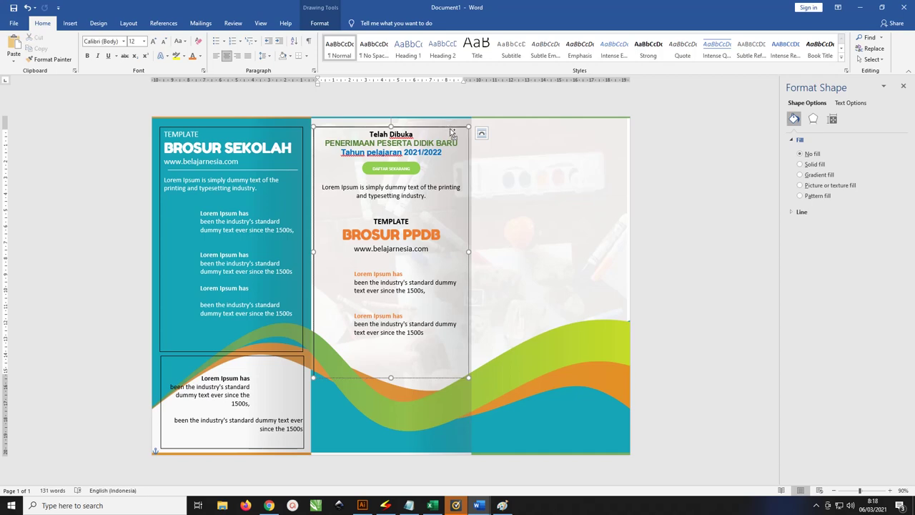
{"action": "left_click_drag", "start_coordinate": [452, 134], "coordinate": [605, 134]}
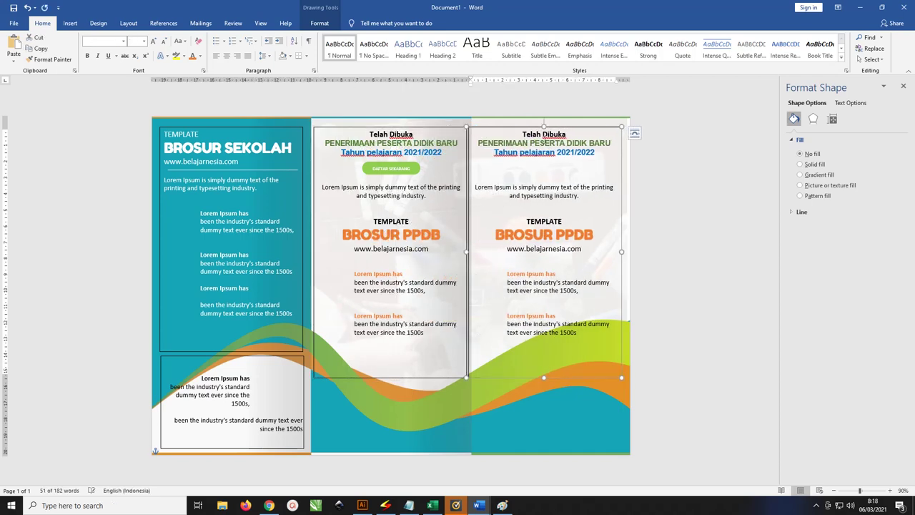
{"action": "key", "text": "ctrl+a"}
{"action": "type", "text": "Logo"}
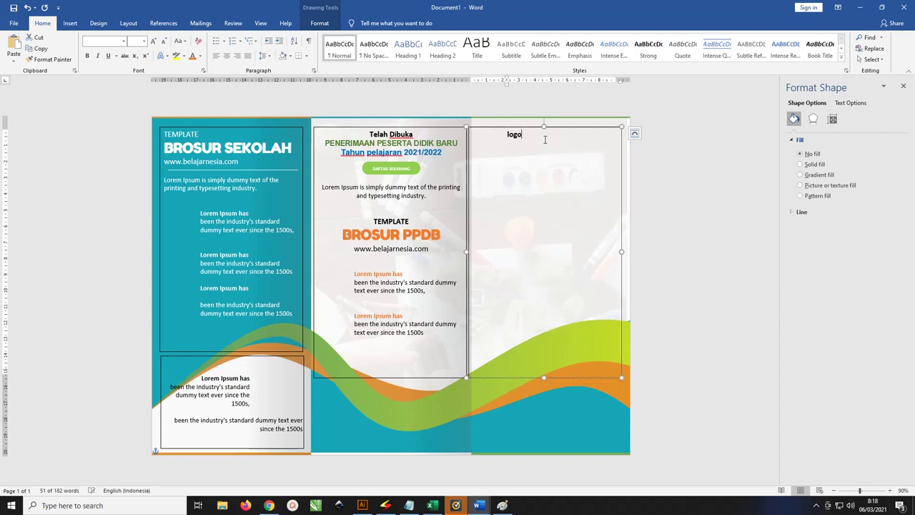
{"action": "type", "text": " sekolah"}
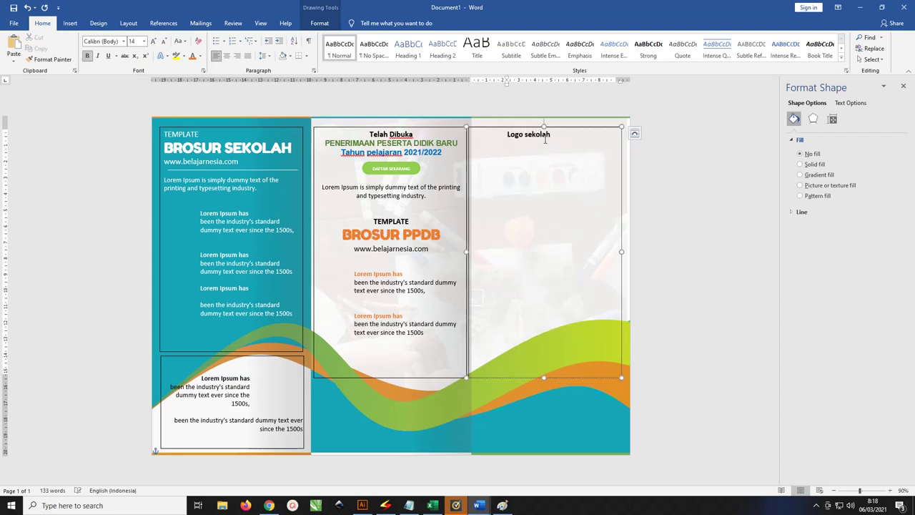
{"action": "key", "text": "BackSpace"}
{"action": "type", "text": "S"}
{"action": "type", "text": "o.id"}
{"action": "type", "text": "s"}
{"action": "type", "text": "h"}
{"action": "type", "text": "wwww"}
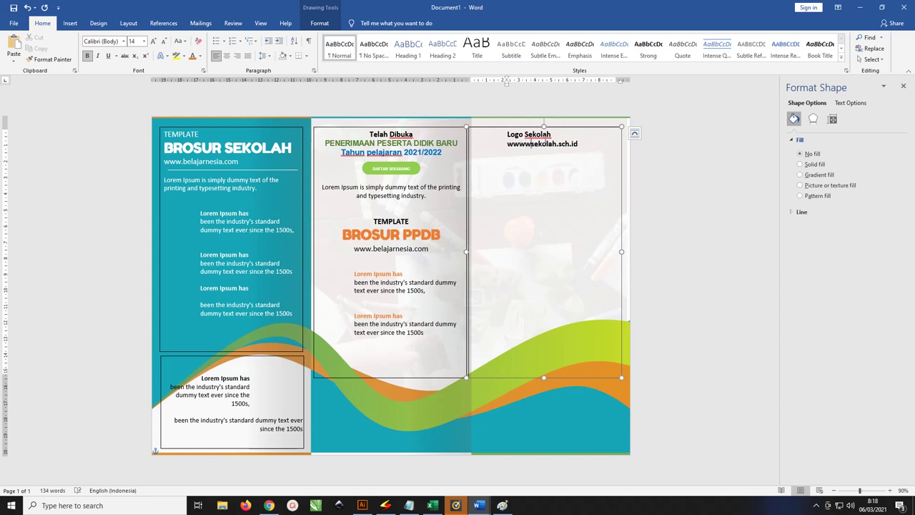
{"action": "type", "text": "."}
Step: Make the heading orange uppercase LOGO SEKOLAH and shrink its box to a short header strip
{"action": "left_click_drag", "start_coordinate": [506, 134], "coordinate": [552, 135]}
{"action": "key", "text": "shift+F3"}
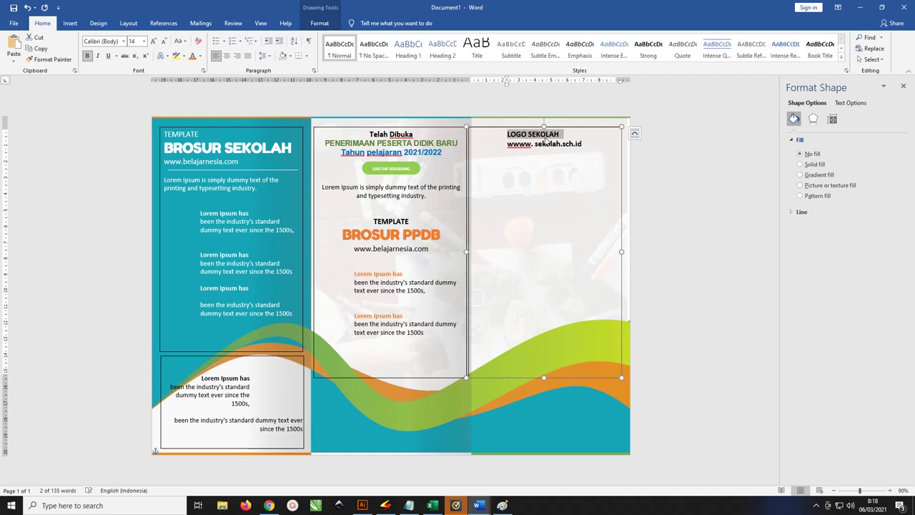
{"action": "left_click", "coordinate": [191, 56]}
{"action": "left_click_drag", "start_coordinate": [544, 376], "coordinate": [541, 155]}
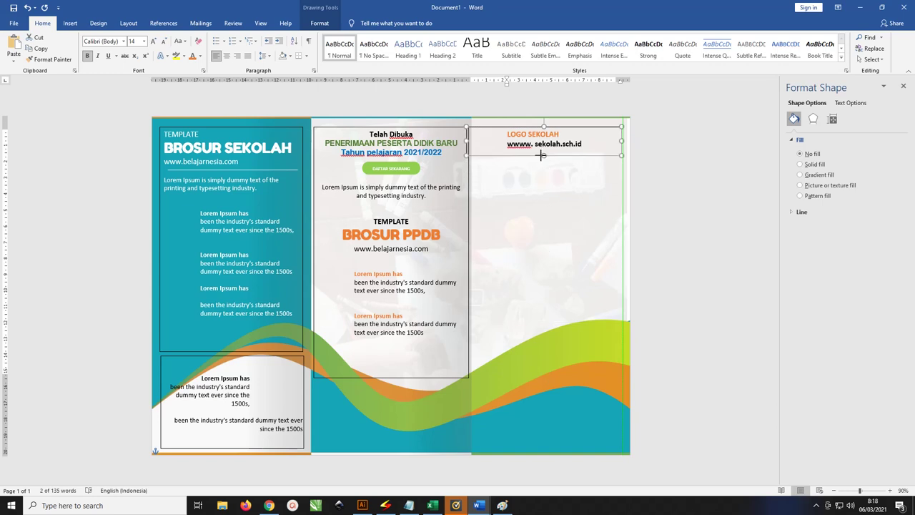
{"action": "left_click_drag", "start_coordinate": [467, 139], "coordinate": [473, 138]}
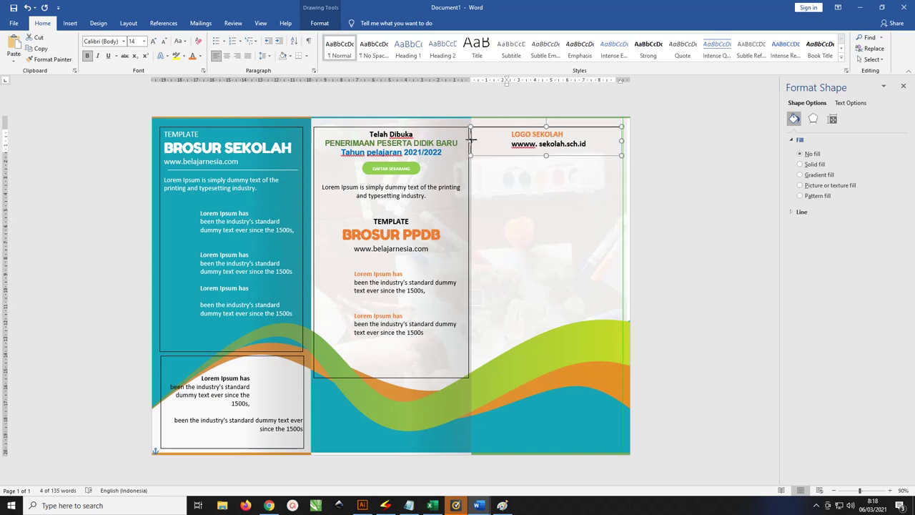
{"action": "left_click_drag", "start_coordinate": [532, 126], "coordinate": [531, 122]}
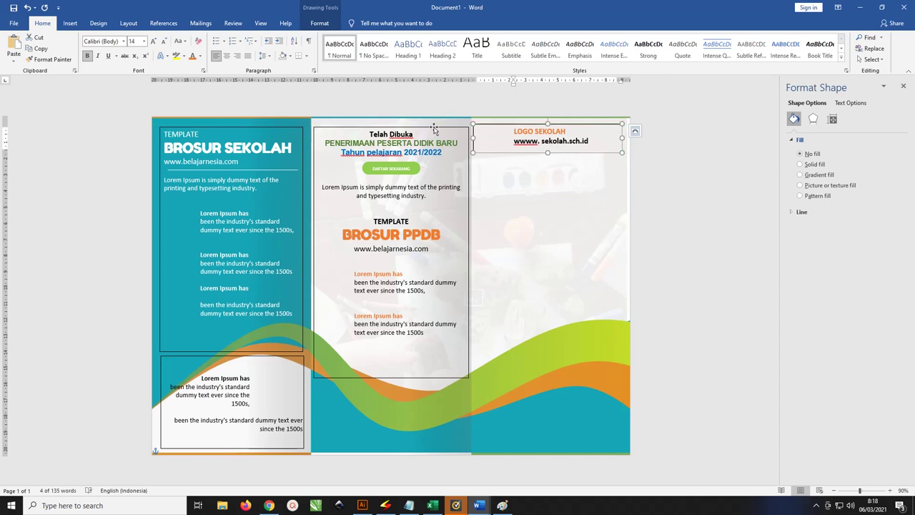
Step: Move the left and middle text boxes up so they align with the new header
{"action": "left_click", "coordinate": [310, 130], "text": "shift"}
{"action": "left_click", "coordinate": [297, 127], "text": "shift"}
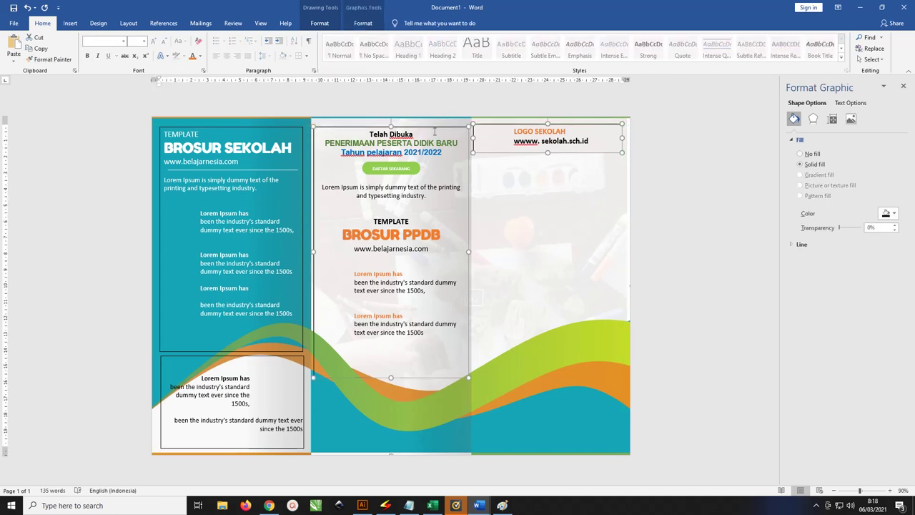
{"action": "left_click", "coordinate": [296, 128], "text": "shift"}
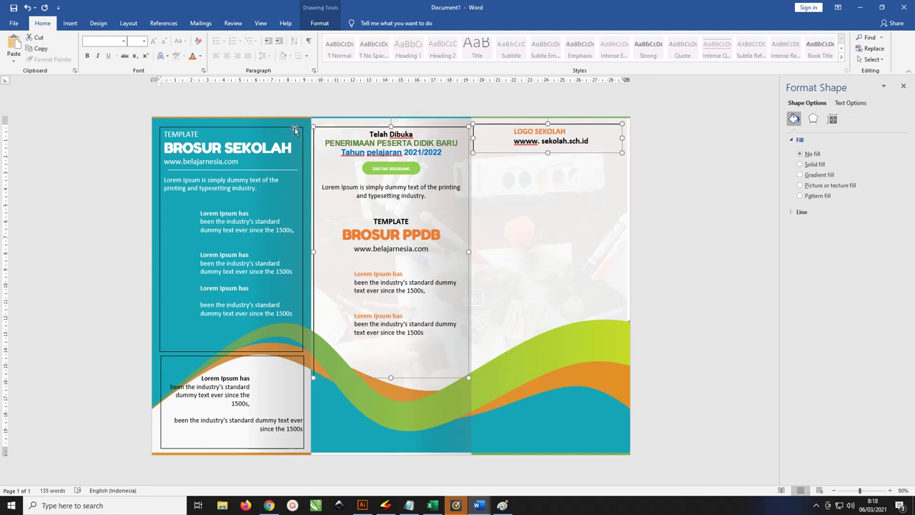
{"action": "left_click", "coordinate": [296, 129], "text": "shift"}
{"action": "left_click_drag", "start_coordinate": [462, 128], "coordinate": [451, 122]}
{"action": "left_click", "coordinate": [468, 138]}
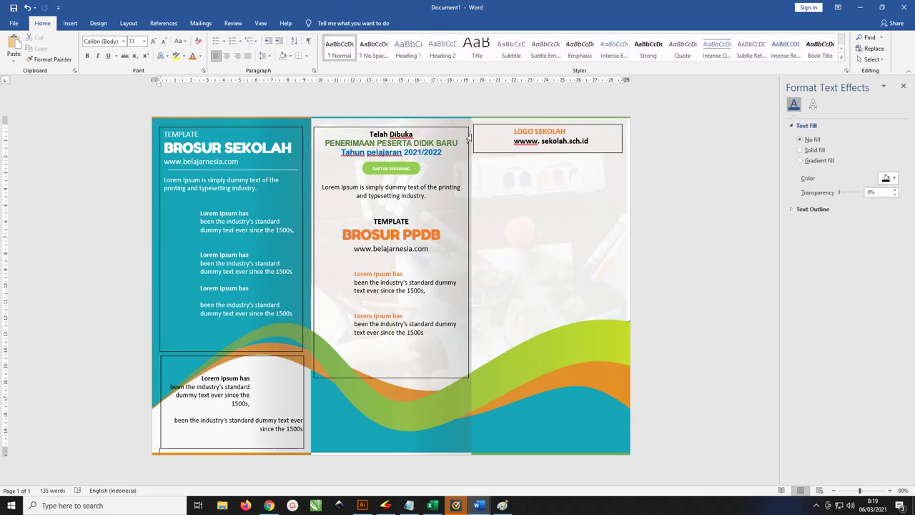
{"action": "left_click", "coordinate": [469, 127]}
{"action": "left_click", "coordinate": [289, 128], "text": "shift"}
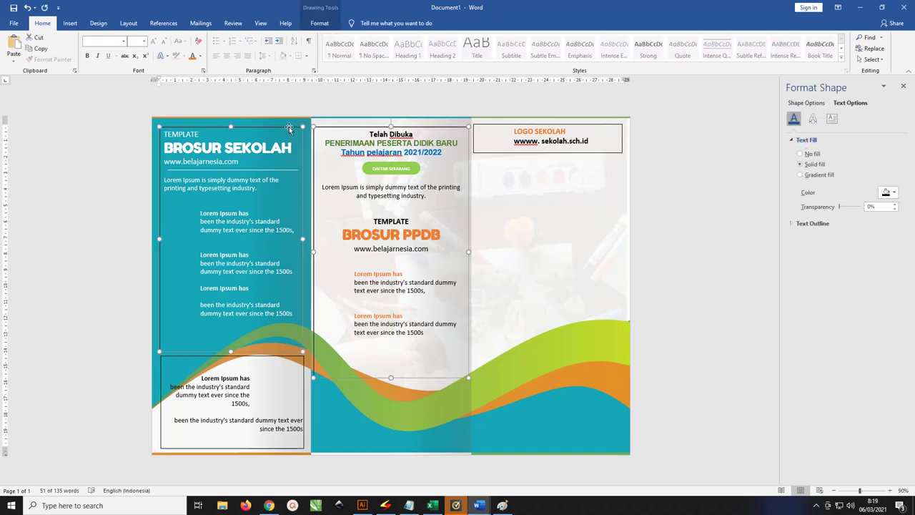
{"action": "left_click_drag", "start_coordinate": [321, 129], "coordinate": [321, 127]}
{"action": "left_click", "coordinate": [537, 181]}
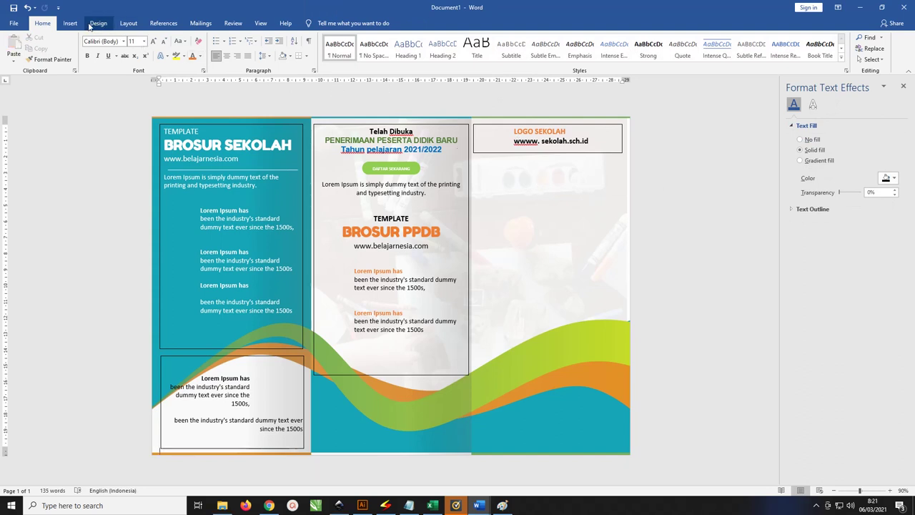
Step: Insert the logo-2150297_1280 picture from the Pictures folder
{"action": "left_click", "coordinate": [70, 23]}
{"action": "left_click", "coordinate": [109, 50]}
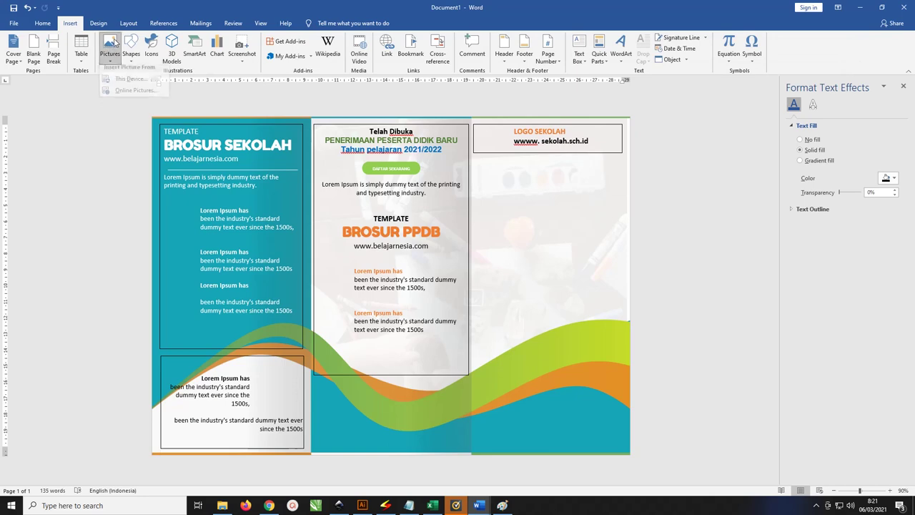
{"action": "left_click", "coordinate": [121, 85]}
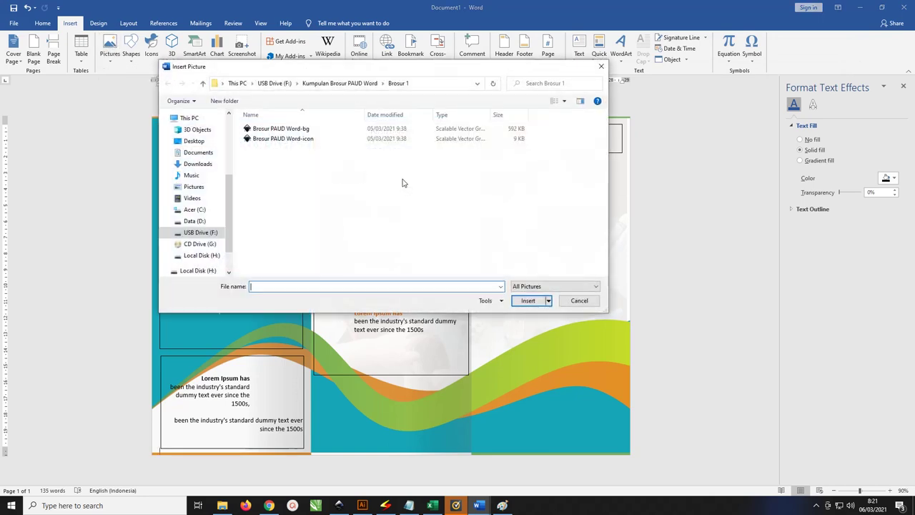
{"action": "left_click", "coordinate": [202, 187]}
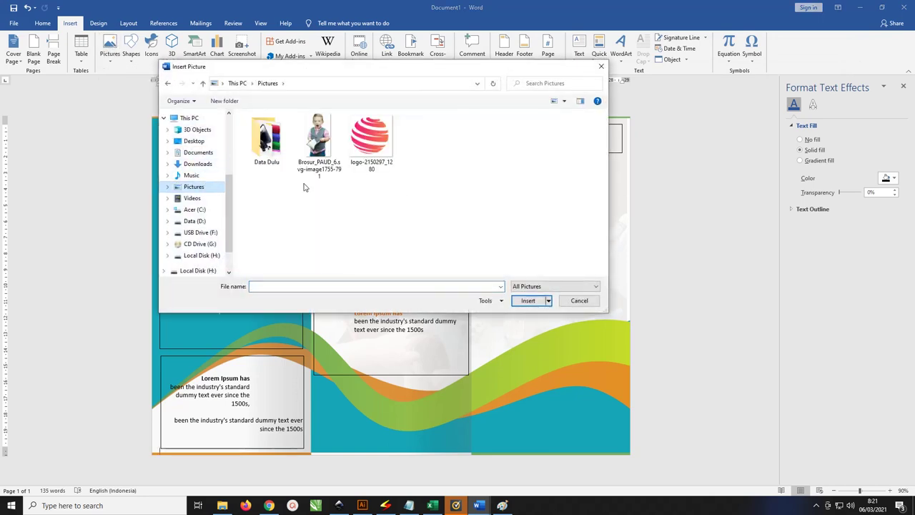
{"action": "left_click", "coordinate": [376, 139]}
{"action": "left_click", "coordinate": [529, 301]}
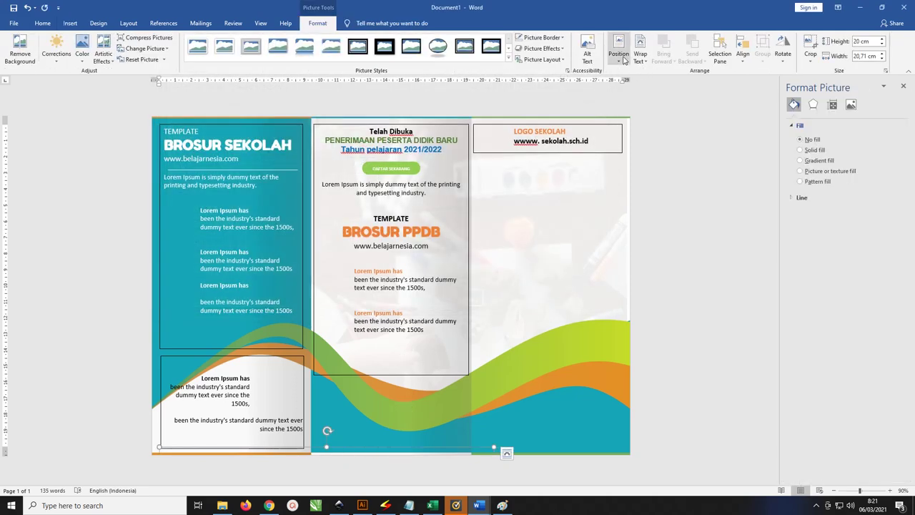
Step: Set the logo to In Front of Text, shrink it, and place it left of LOGO SEKOLAH
{"action": "left_click", "coordinate": [621, 57]}
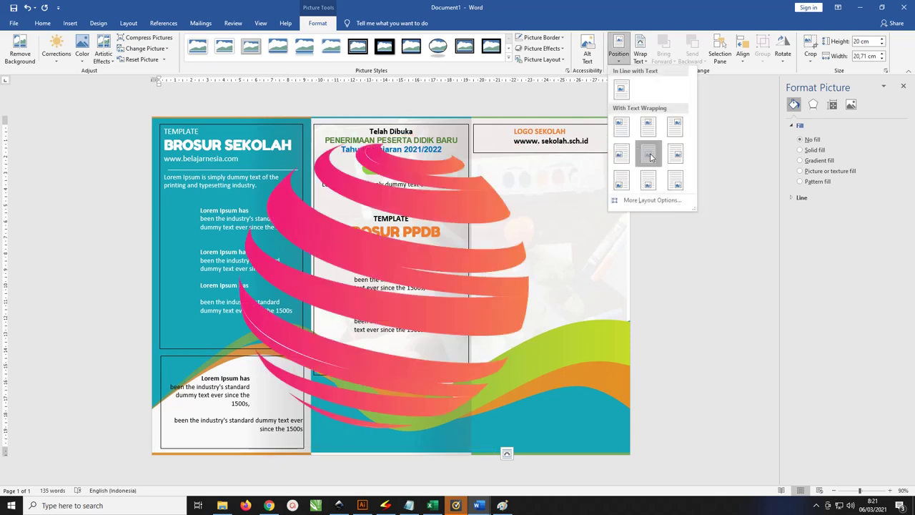
{"action": "left_click", "coordinate": [648, 153]}
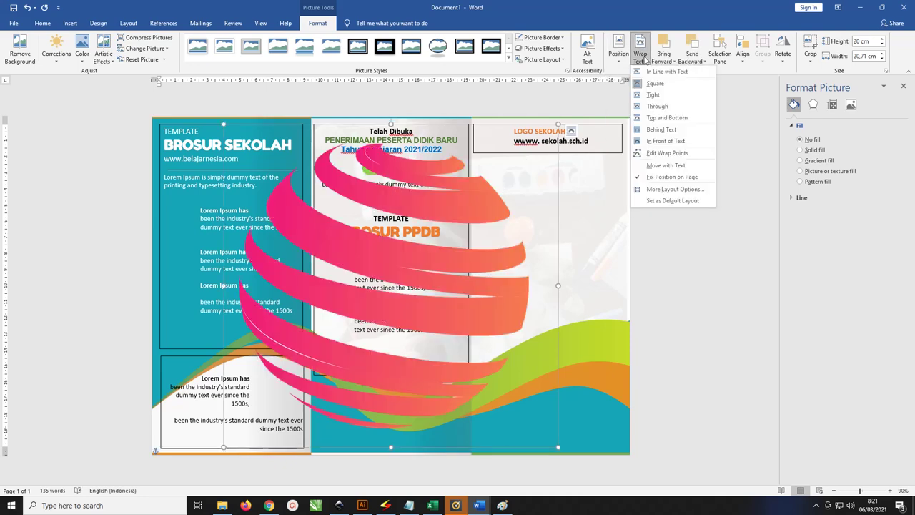
{"action": "left_click", "coordinate": [640, 50]}
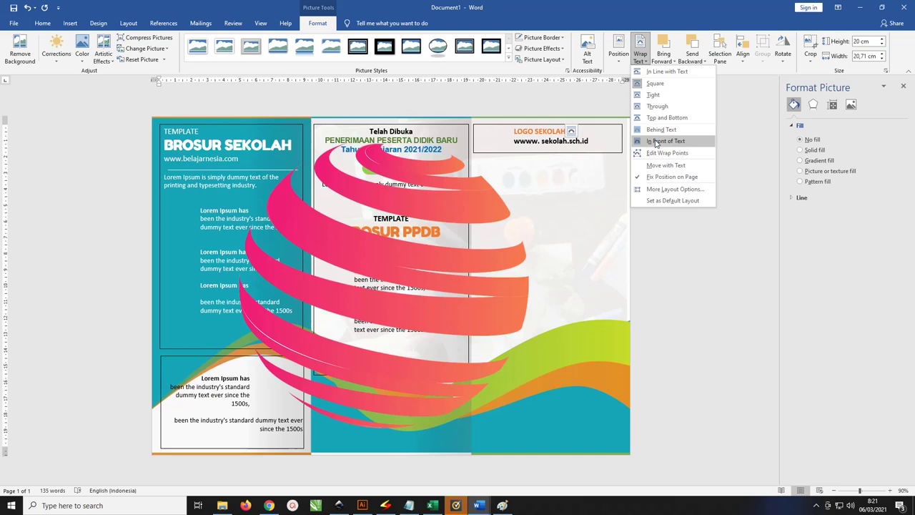
{"action": "left_click", "coordinate": [656, 142]}
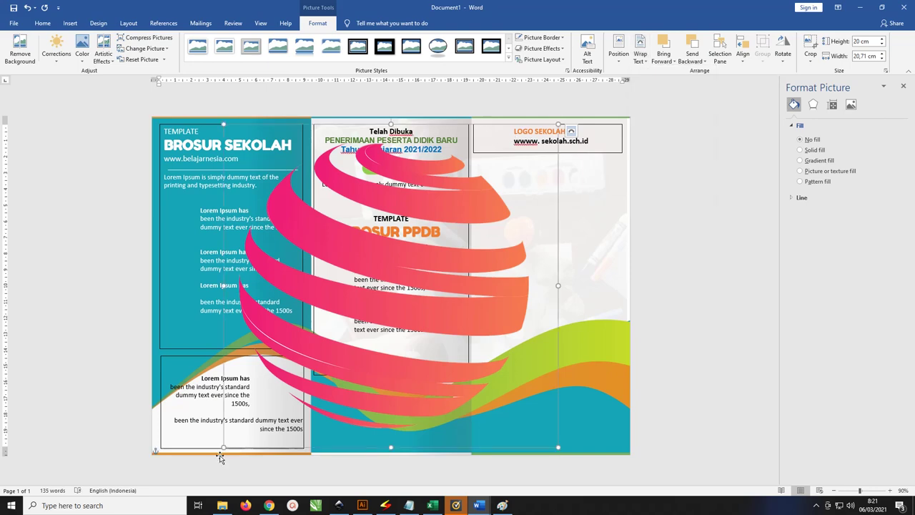
{"action": "mouse_move", "coordinate": [223, 449]}
{"action": "left_mouse_down"}
{"action": "mouse_move", "coordinate": [517, 105]}
{"action": "mouse_move", "coordinate": [498, 182]}
{"action": "left_mouse_up"}
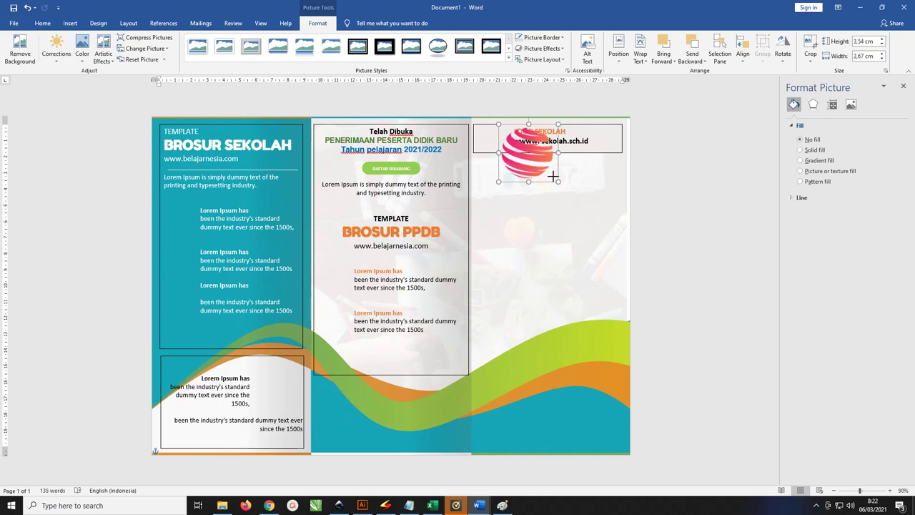
{"action": "mouse_move", "coordinate": [553, 176]}
{"action": "left_mouse_down"}
{"action": "mouse_move", "coordinate": [505, 165]}
{"action": "mouse_move", "coordinate": [506, 151]}
{"action": "left_mouse_up"}
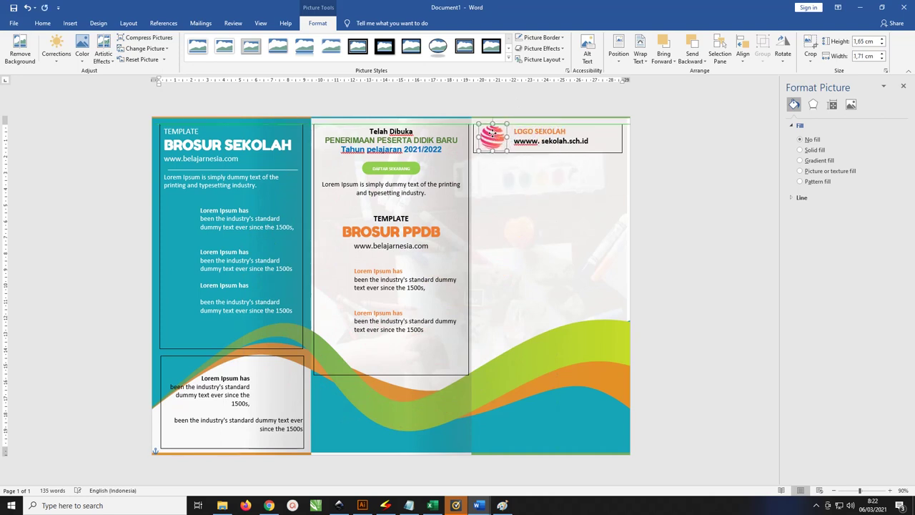
{"action": "left_click", "coordinate": [644, 185]}
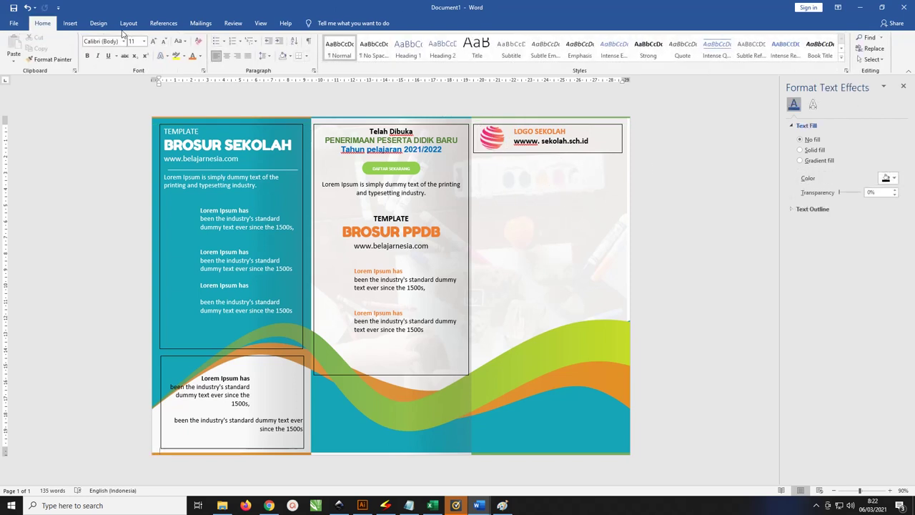
Step: Draw a tall rectangle in the right panel under the header and give it No Fill
{"action": "left_click", "coordinate": [70, 24]}
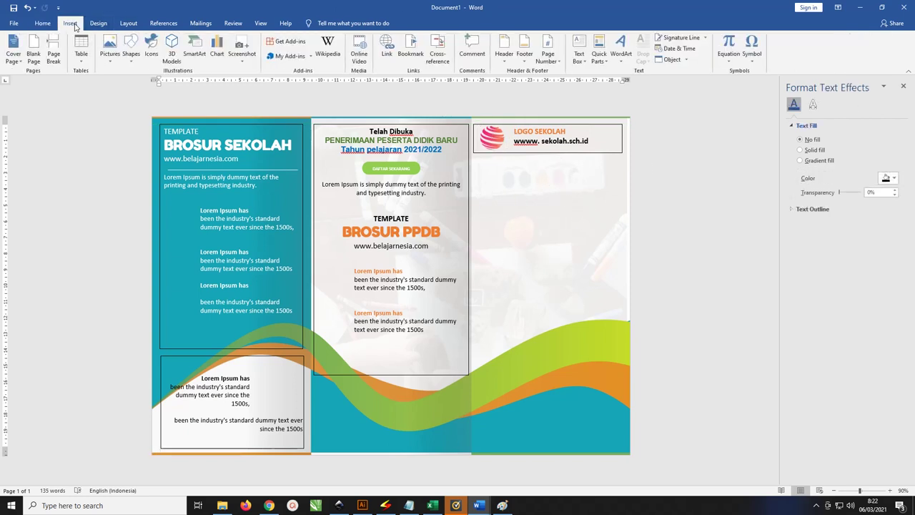
{"action": "left_click", "coordinate": [133, 61]}
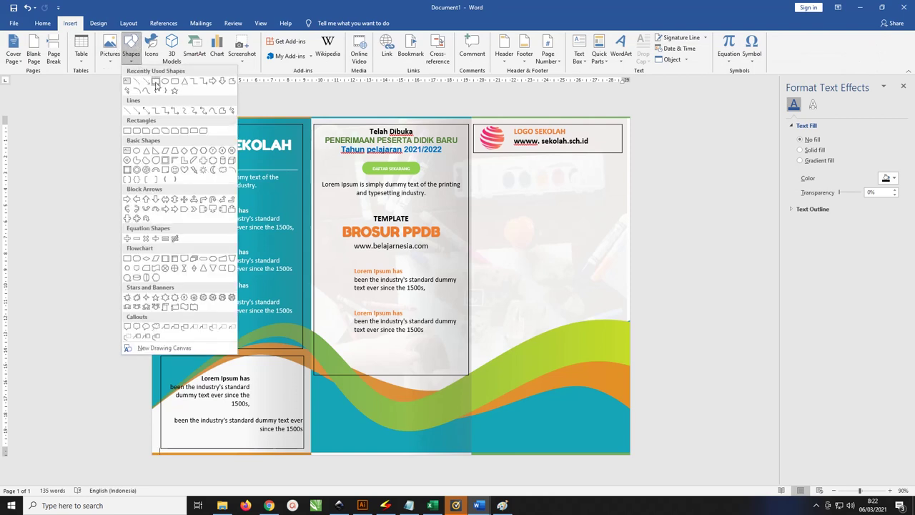
{"action": "left_click", "coordinate": [156, 82]}
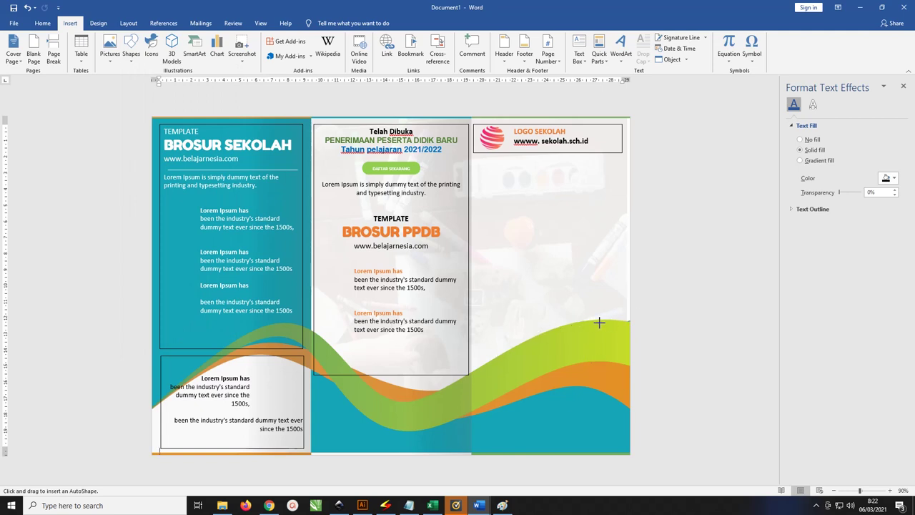
{"action": "left_click_drag", "start_coordinate": [511, 161], "coordinate": [626, 360]}
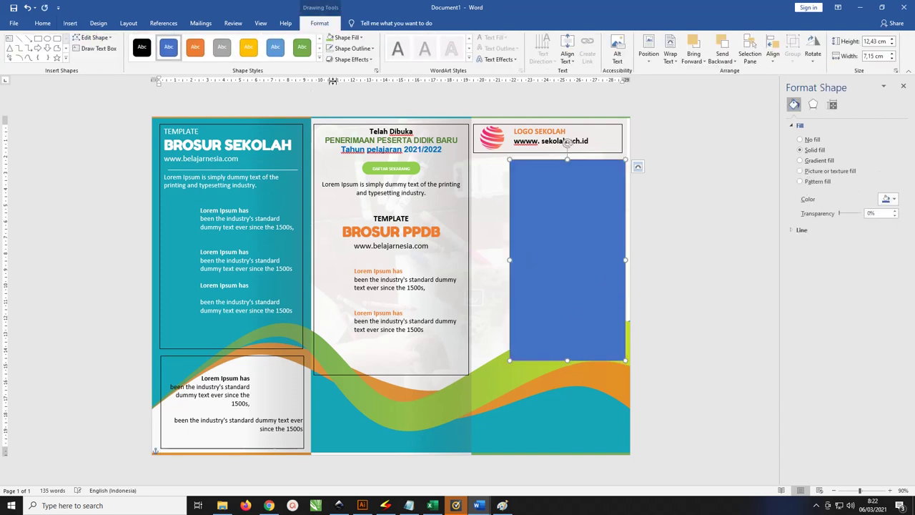
{"action": "left_click", "coordinate": [347, 38]}
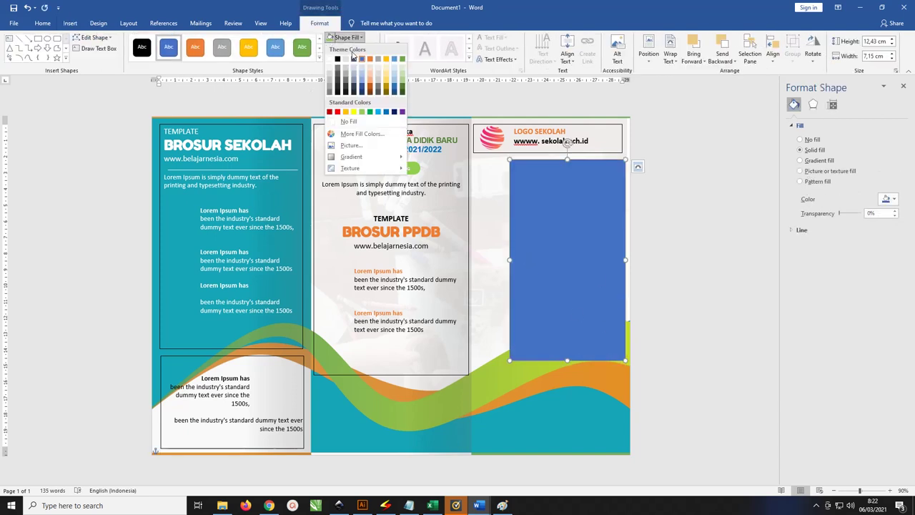
{"action": "left_click", "coordinate": [363, 123]}
Step: Edit the frame's points, raising the bottom-right corner to the wave and curving the bottom edge
{"action": "scroll", "coordinate": [608, 342], "scroll_direction": "up", "scroll_amount": 3}
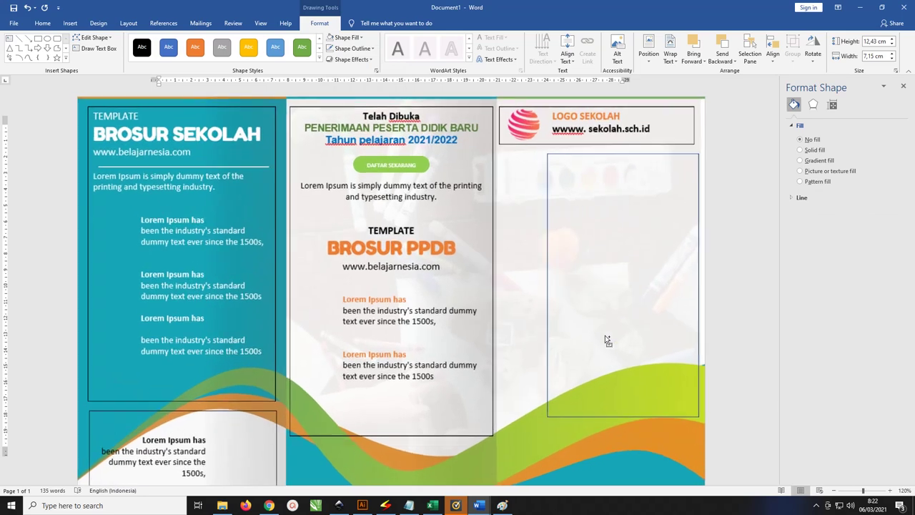
{"action": "scroll", "coordinate": [605, 340], "scroll_direction": "down", "scroll_amount": 2}
{"action": "scroll", "coordinate": [630, 321], "scroll_direction": "down", "scroll_amount": 3}
{"action": "scroll", "coordinate": [659, 314], "scroll_direction": "up", "scroll_amount": 4}
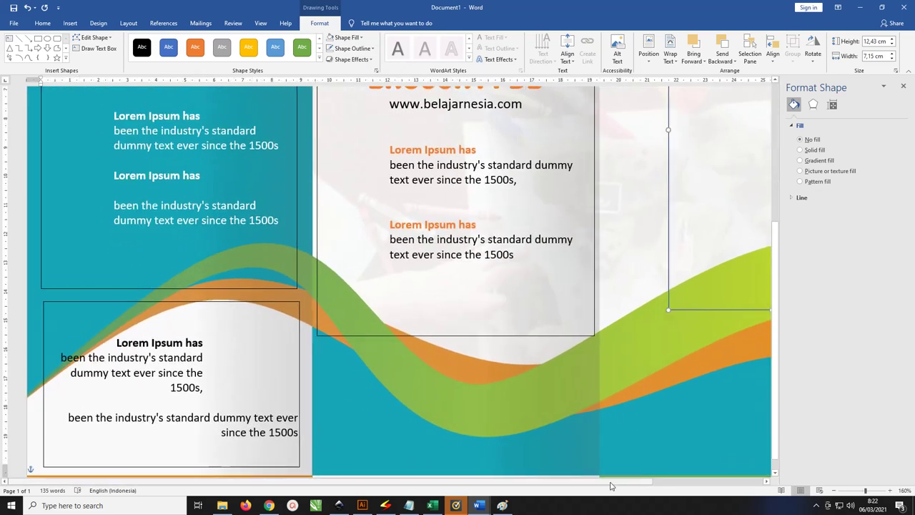
{"action": "left_click_drag", "start_coordinate": [612, 486], "coordinate": [621, 486]}
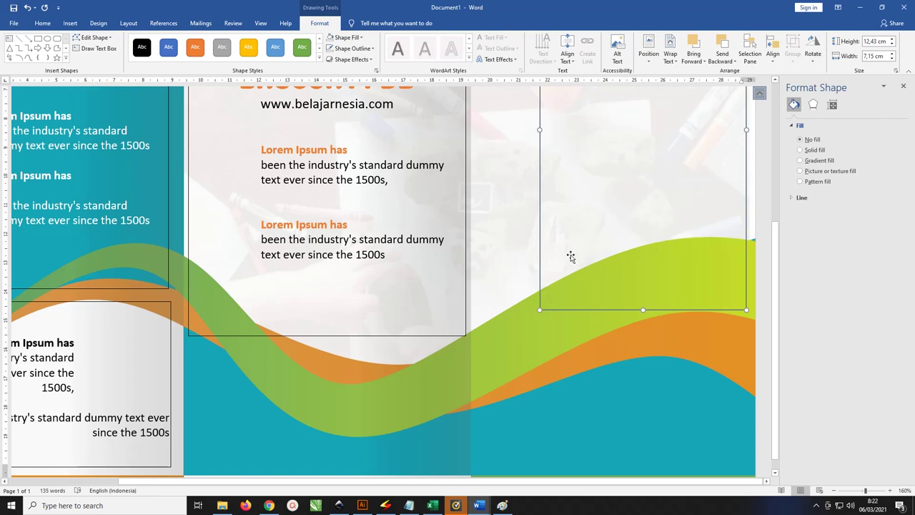
{"action": "left_click", "coordinate": [94, 37]}
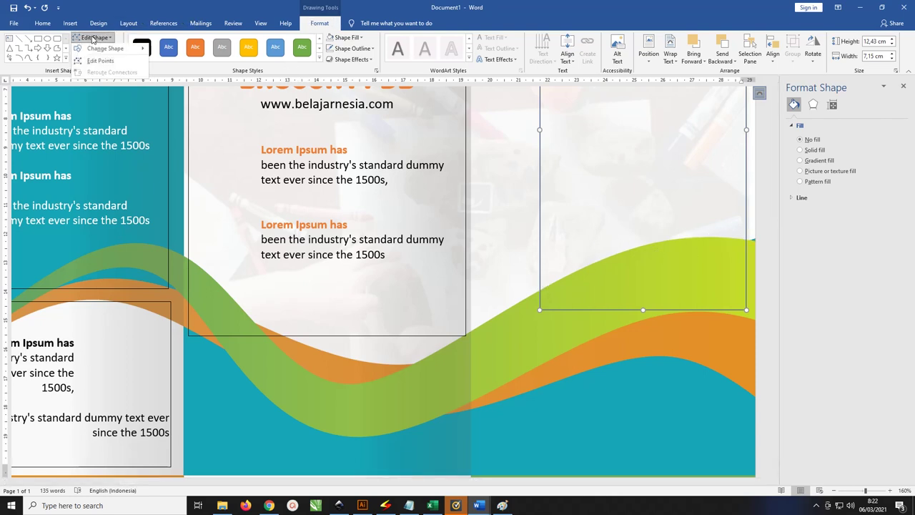
{"action": "left_click", "coordinate": [100, 61]}
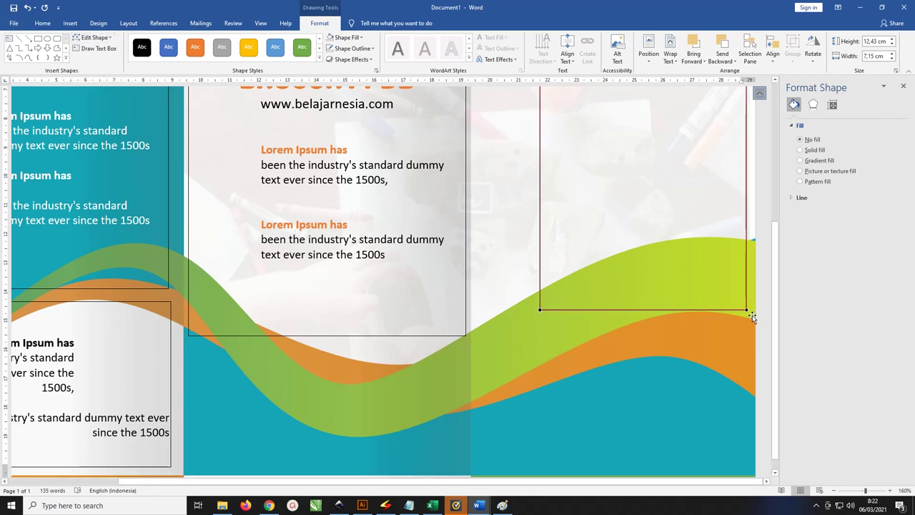
{"action": "left_click_drag", "start_coordinate": [747, 310], "coordinate": [747, 239]}
{"action": "left_click_drag", "start_coordinate": [677, 262], "coordinate": [628, 223]}
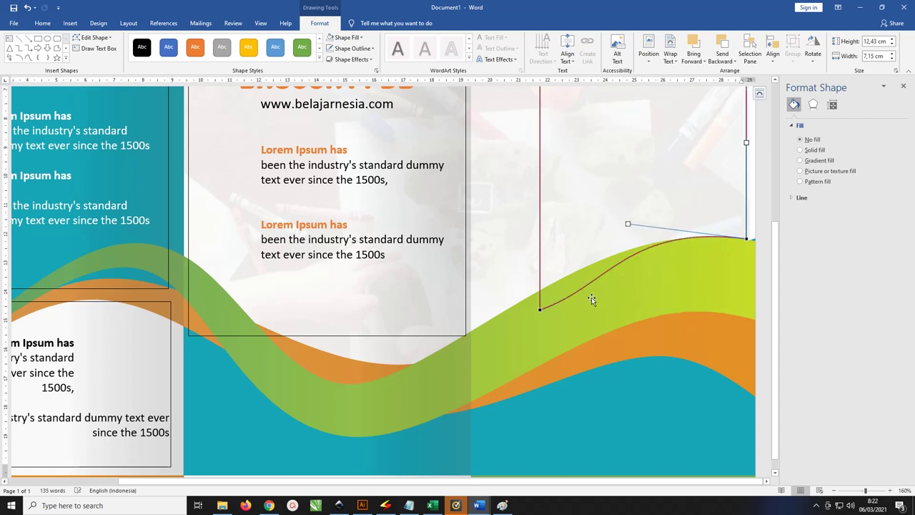
Step: Move the bottom-left point onto the wave and fine-tune the curve to match it
{"action": "left_click", "coordinate": [539, 311]}
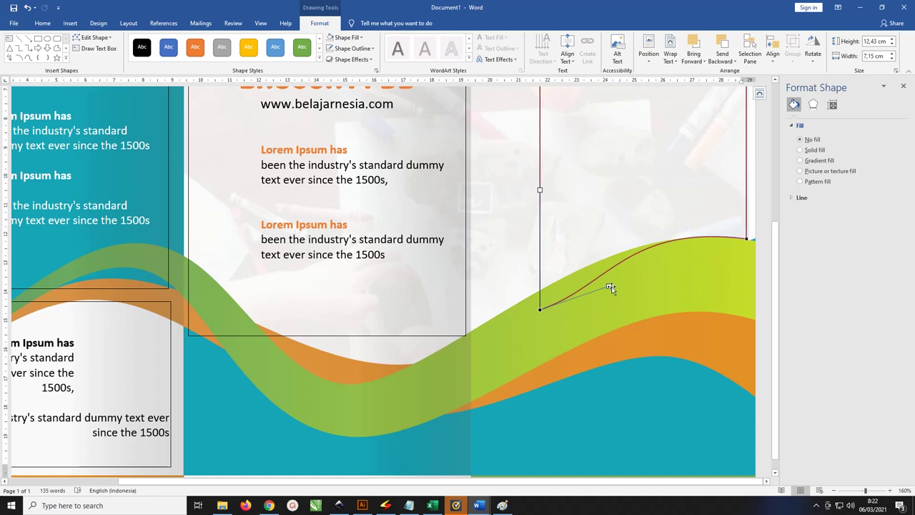
{"action": "mouse_move", "coordinate": [608, 286]}
{"action": "left_mouse_down"}
{"action": "mouse_move", "coordinate": [591, 257]}
{"action": "mouse_move", "coordinate": [572, 284]}
{"action": "left_mouse_up"}
{"action": "mouse_move", "coordinate": [540, 309]}
{"action": "left_mouse_down"}
{"action": "mouse_move", "coordinate": [539, 289]}
{"action": "mouse_move", "coordinate": [578, 279]}
{"action": "left_mouse_up"}
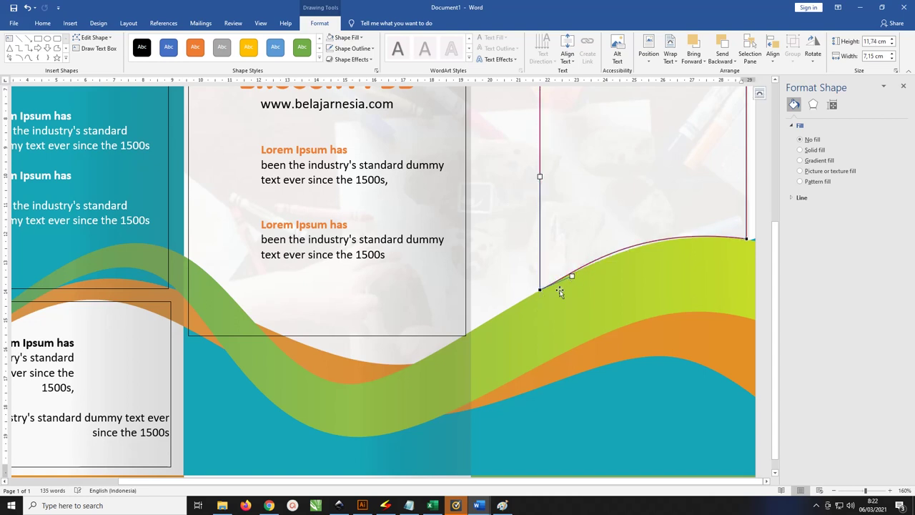
{"action": "left_click", "coordinate": [745, 239]}
{"action": "left_click_drag", "start_coordinate": [628, 225], "coordinate": [636, 226]}
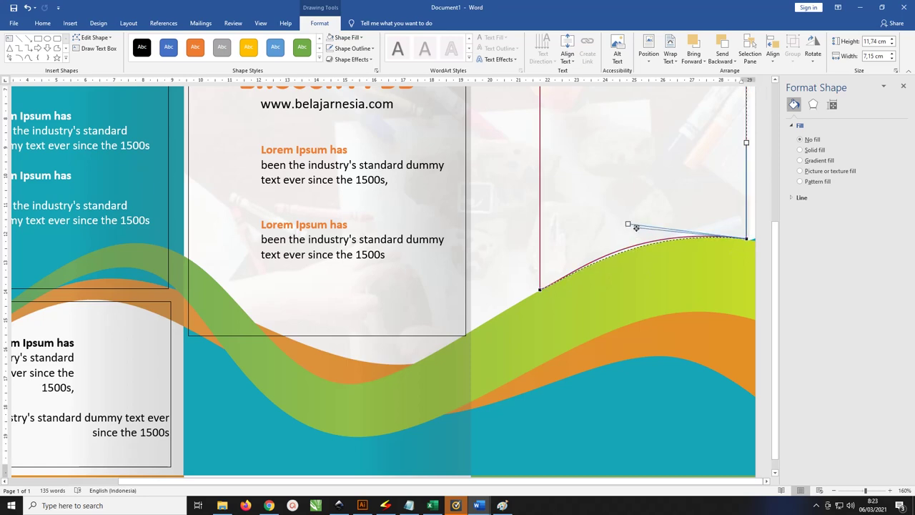
{"action": "key", "text": "Escape"}
{"action": "scroll", "coordinate": [529, 224], "scroll_direction": "down", "scroll_amount": 1, "text": "ctrl"}
{"action": "scroll", "coordinate": [541, 219], "scroll_direction": "down", "scroll_amount": 2, "text": "ctrl"}
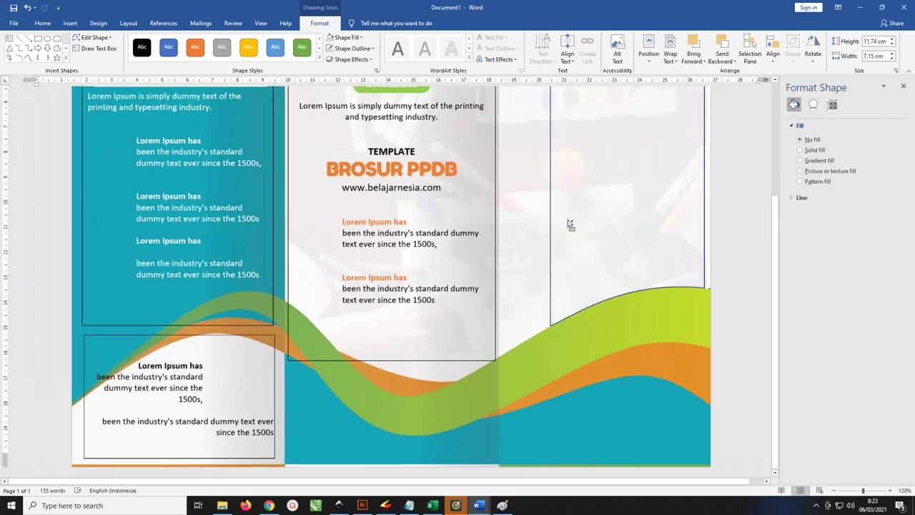
{"action": "scroll", "coordinate": [568, 222], "scroll_direction": "down", "scroll_amount": 2, "text": "ctrl"}
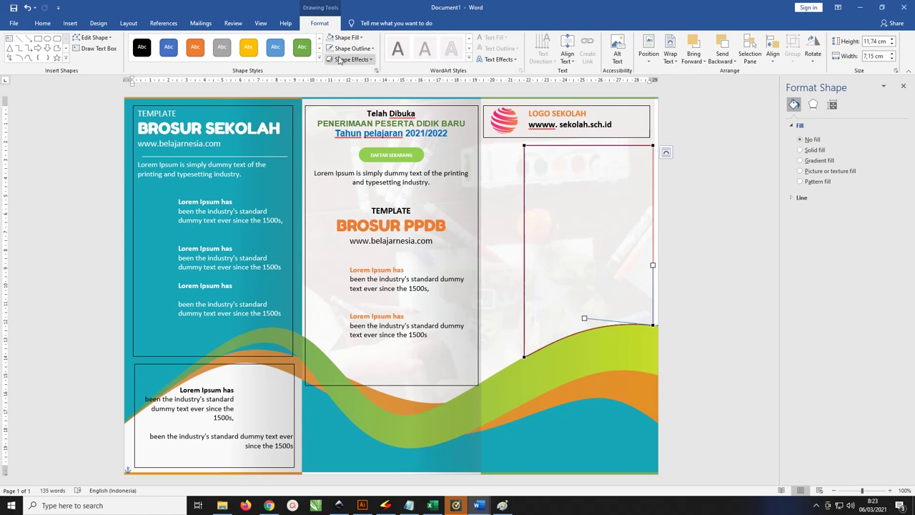
Step: Fill the curved frame with the Brosur_PAUD photo of the boy holding a book
{"action": "left_click", "coordinate": [349, 38]}
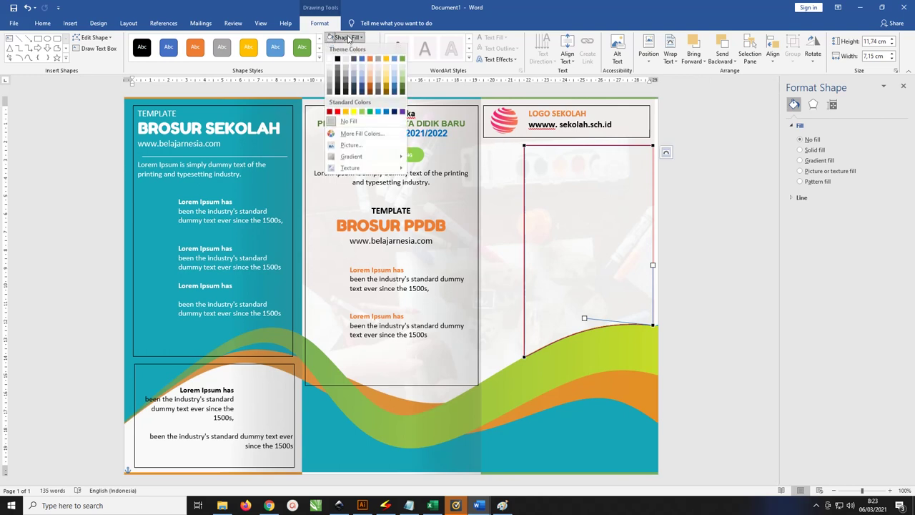
{"action": "left_click", "coordinate": [359, 147]}
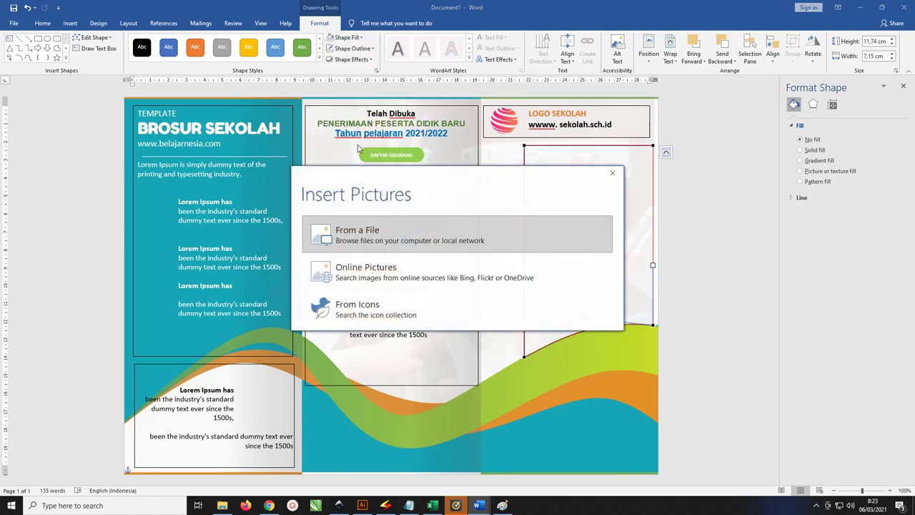
{"action": "left_click", "coordinate": [358, 240]}
{"action": "left_click", "coordinate": [321, 136]}
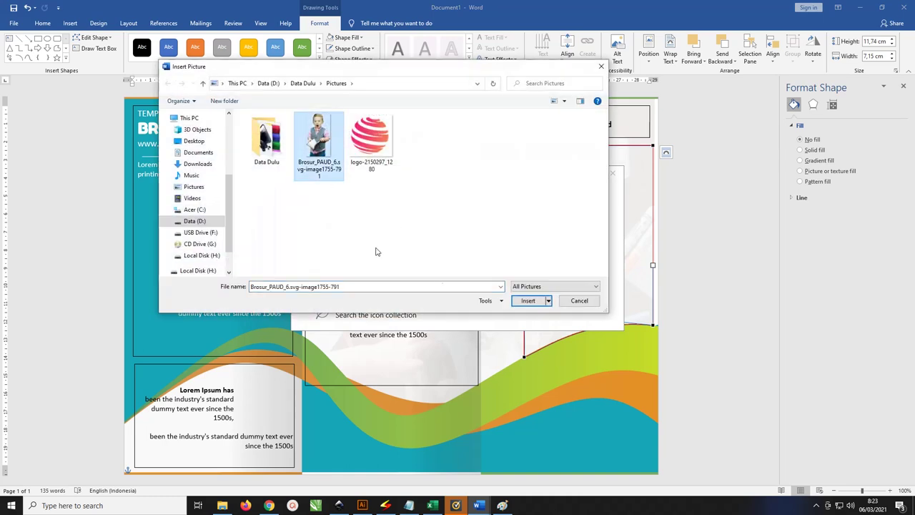
{"action": "left_click", "coordinate": [527, 301]}
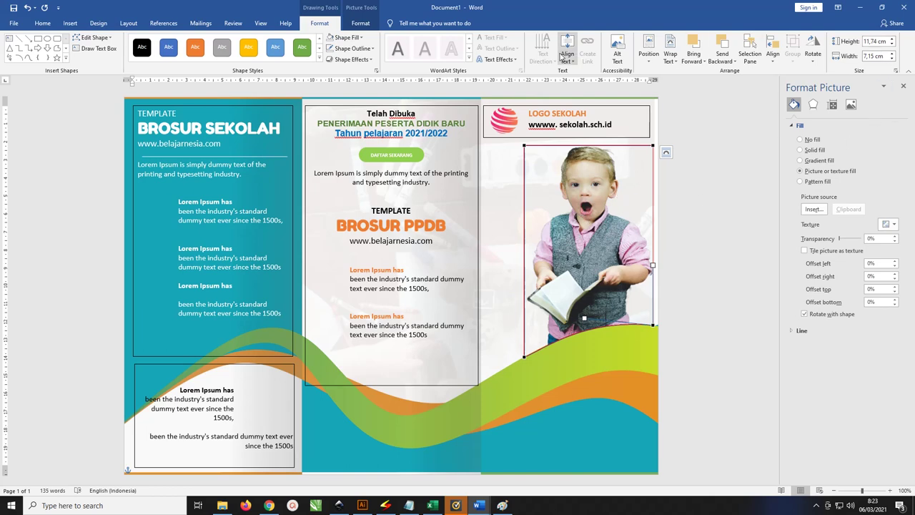
Step: Crop and reposition the boy photo to offsets left 3.5%, right 2.8%, top 1.9%, bottom -3.2%
{"action": "left_click", "coordinate": [361, 24]}
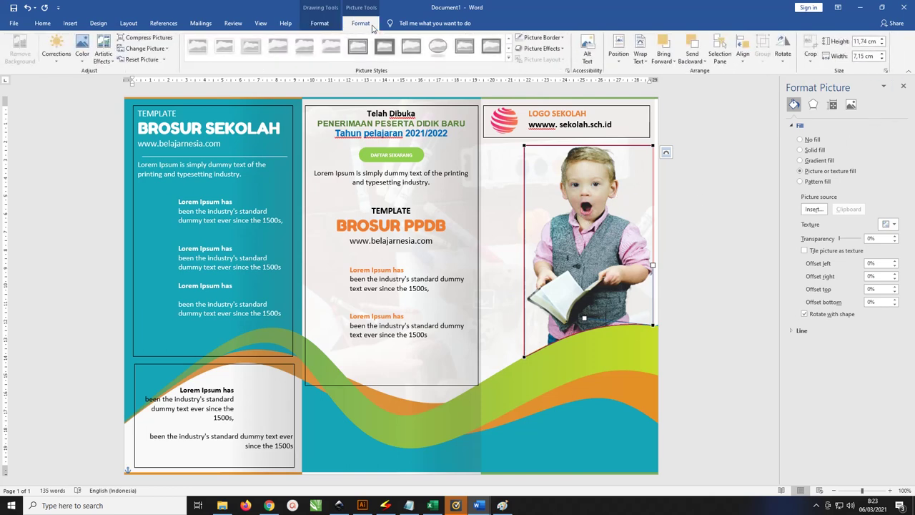
{"action": "left_click", "coordinate": [561, 150]}
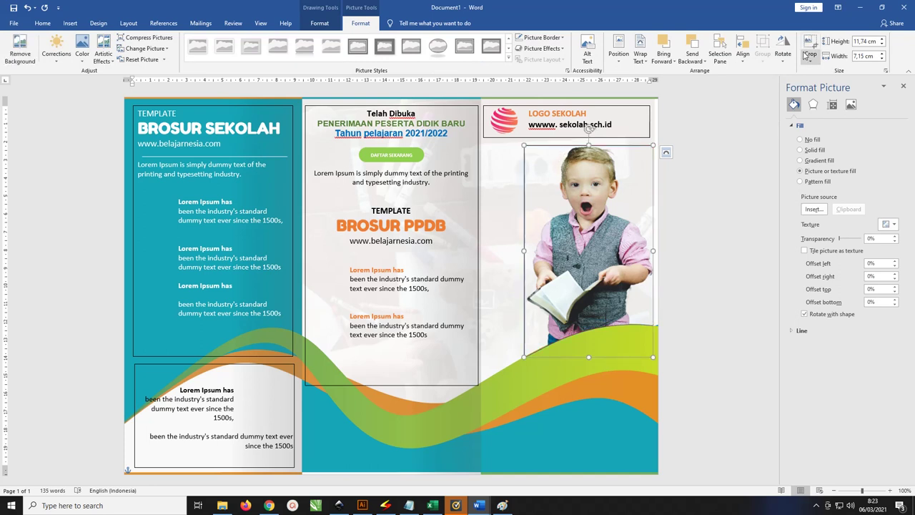
{"action": "left_click", "coordinate": [811, 45]}
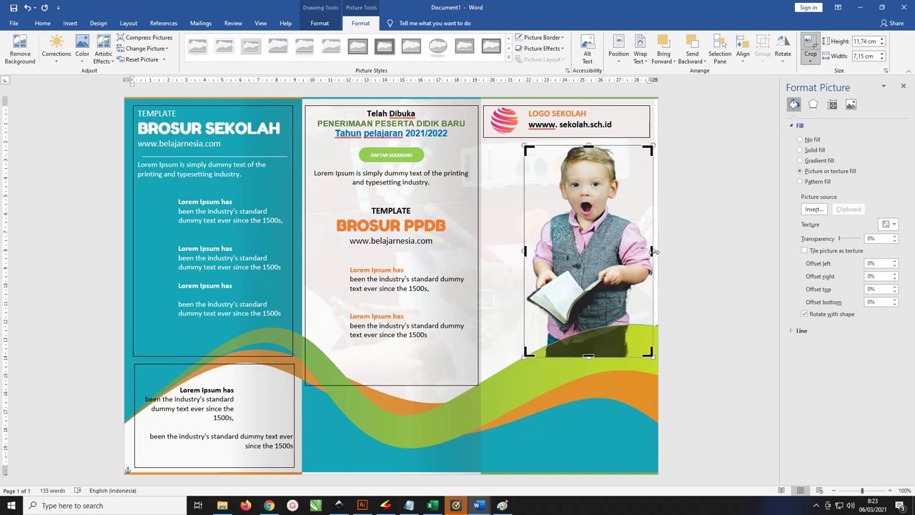
{"action": "mouse_move", "coordinate": [652, 251]}
{"action": "left_mouse_down"}
{"action": "mouse_move", "coordinate": [629, 251]}
{"action": "mouse_move", "coordinate": [643, 262]}
{"action": "left_mouse_up"}
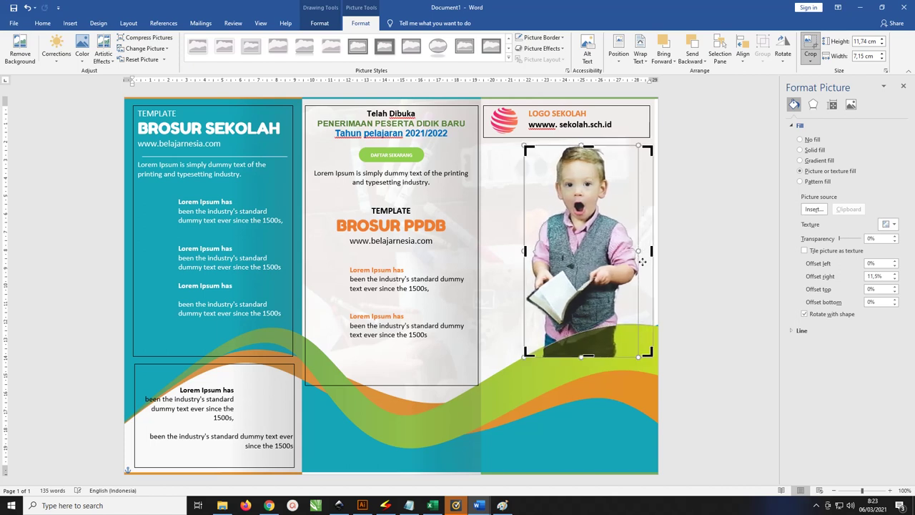
{"action": "left_click_drag", "start_coordinate": [639, 358], "coordinate": [647, 369]}
{"action": "left_click_drag", "start_coordinate": [597, 268], "coordinate": [603, 271]}
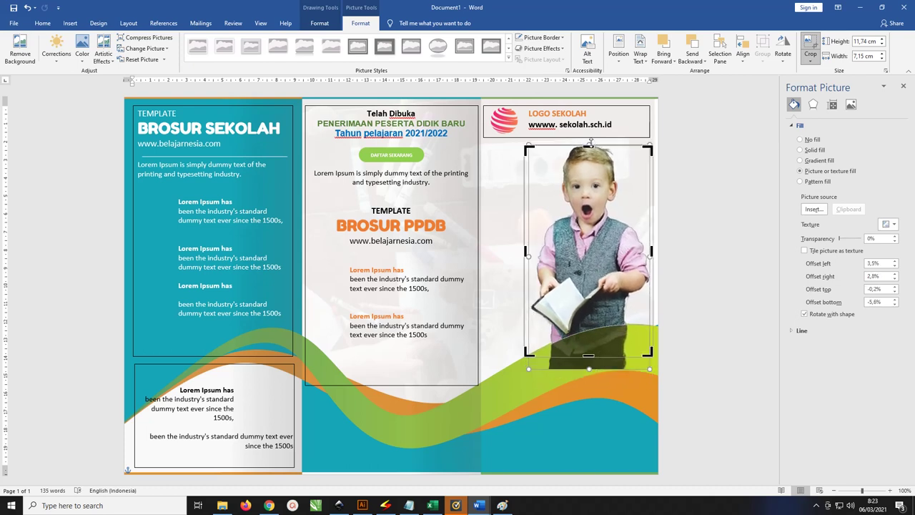
{"action": "left_click_drag", "start_coordinate": [590, 145], "coordinate": [591, 155]}
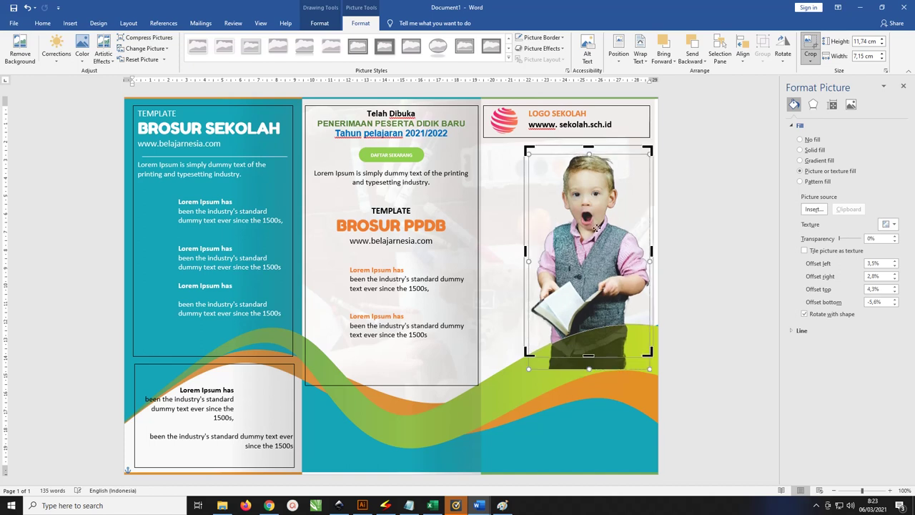
{"action": "left_click_drag", "start_coordinate": [597, 227], "coordinate": [595, 231]}
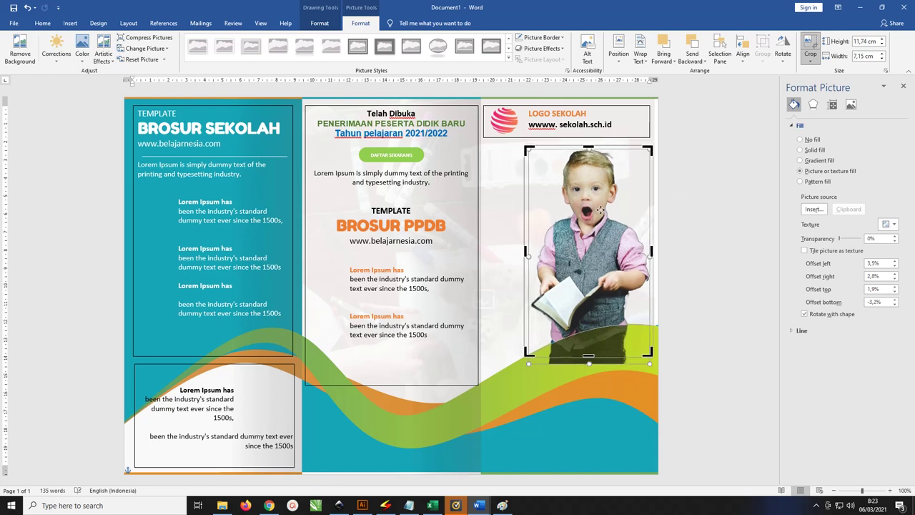
{"action": "left_click_drag", "start_coordinate": [601, 208], "coordinate": [599, 210]}
{"action": "left_click", "coordinate": [687, 191]}
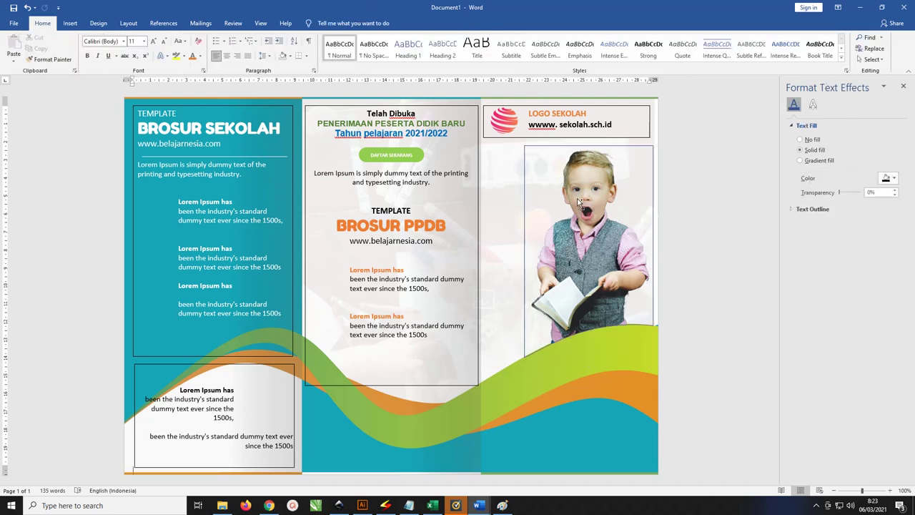
{"action": "scroll", "coordinate": [580, 203], "scroll_direction": "down", "scroll_amount": 1}
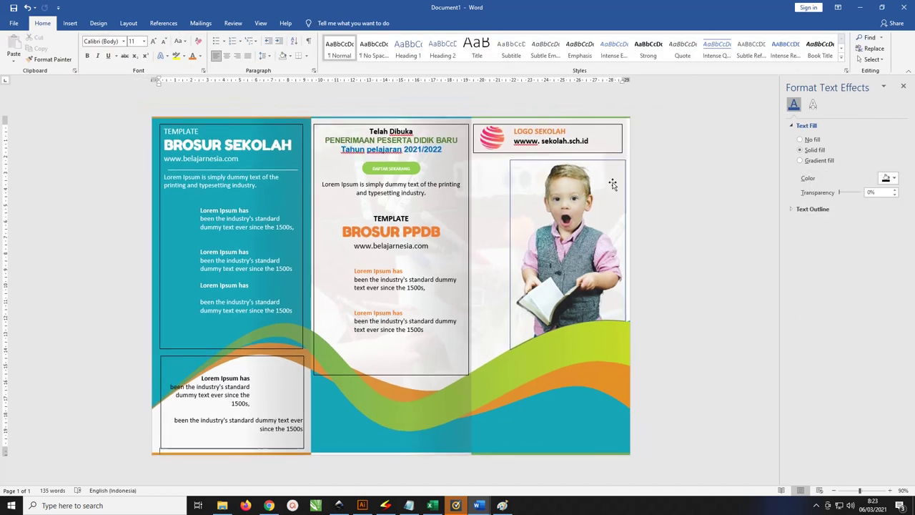
Step: Copy the LOGO SEKOLAH box to the bottom of the right panel and retype its heading as INFORMASI
{"action": "left_click", "coordinate": [69, 24]}
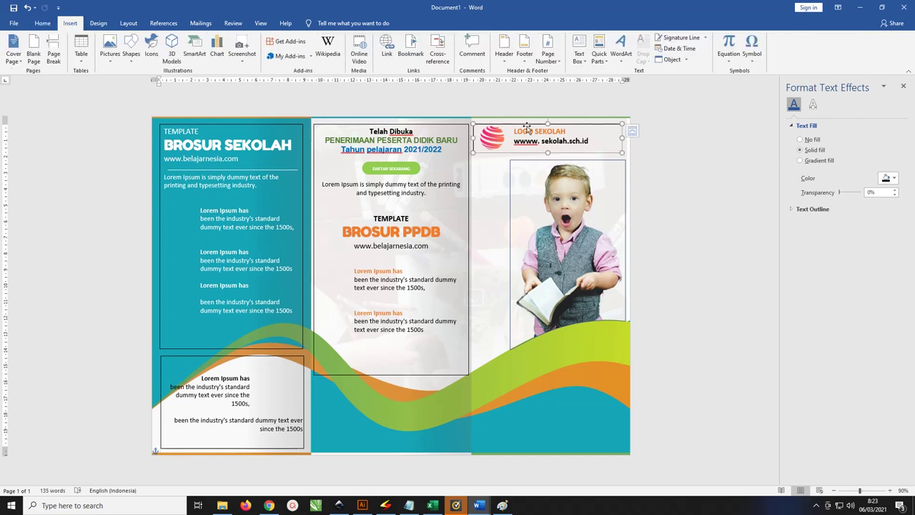
{"action": "left_click_drag", "start_coordinate": [527, 125], "coordinate": [530, 381]}
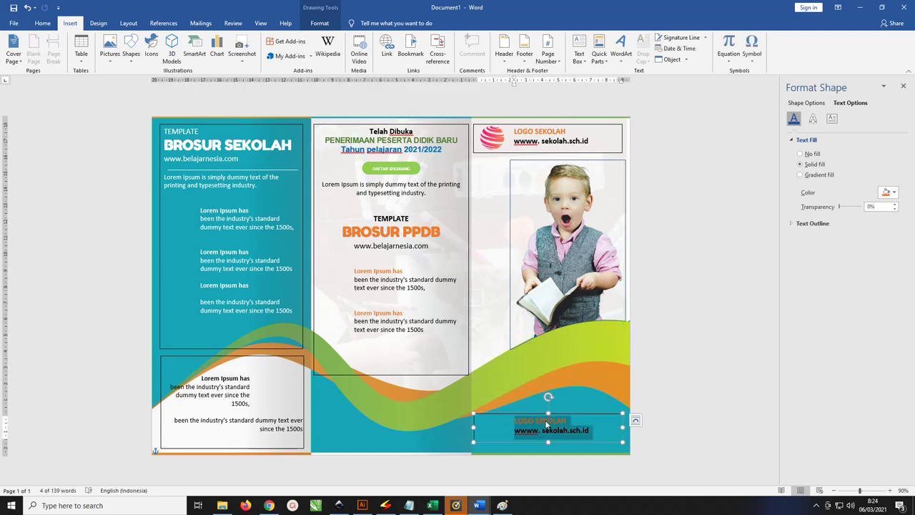
{"action": "left_click", "coordinate": [586, 423]}
{"action": "left_click", "coordinate": [572, 429]}
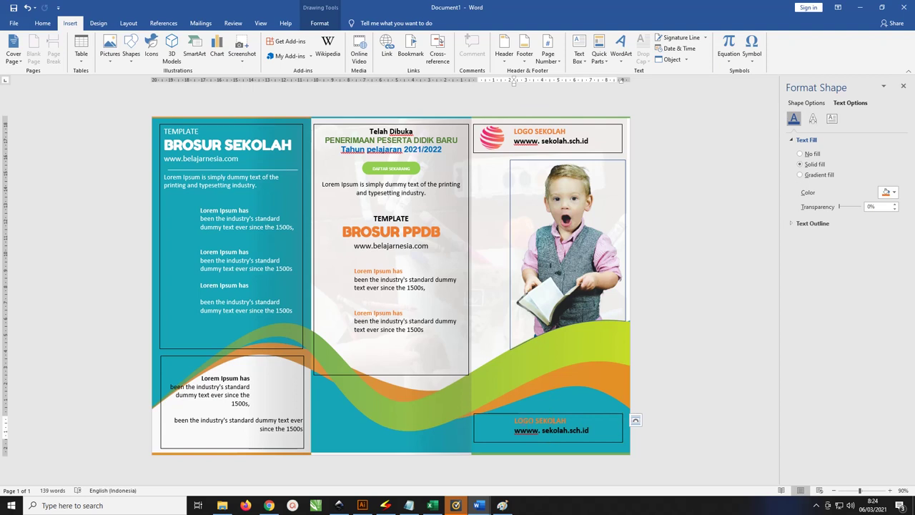
{"action": "left_click_drag", "start_coordinate": [514, 421], "coordinate": [567, 420]}
{"action": "type", "text": "IF"}
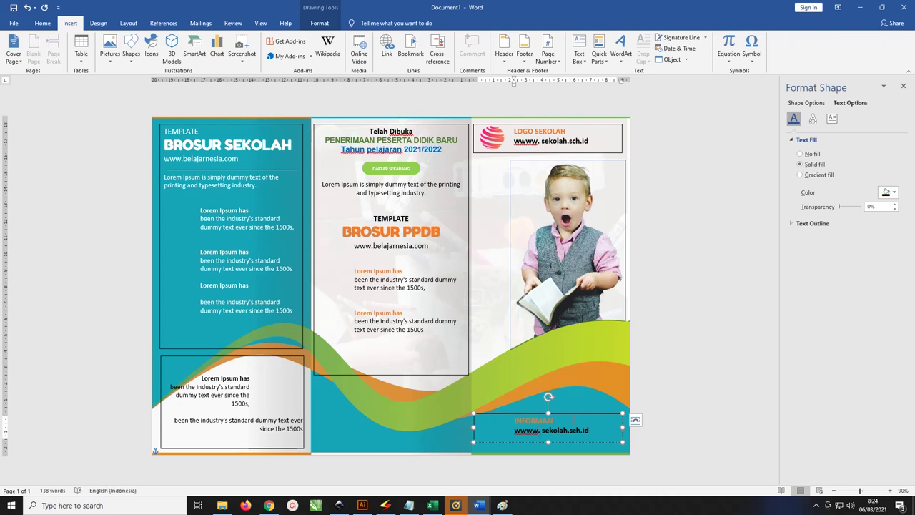
{"action": "left_click_drag", "start_coordinate": [514, 430], "coordinate": [588, 430]}
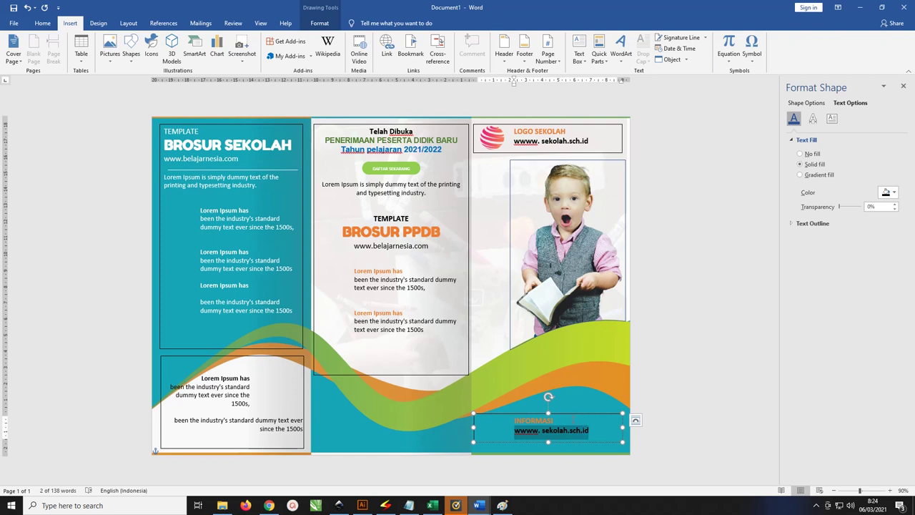
{"action": "type", "text": "08"}
{"action": "type", "text": "55"}
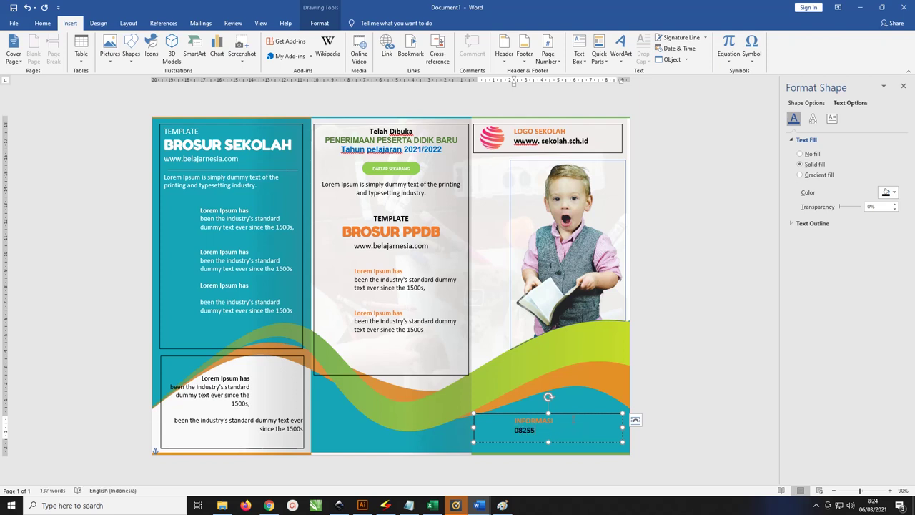
{"action": "type", "text": "3158"}
{"action": "type", "text": "-"}
{"action": "left_click_drag", "start_coordinate": [579, 429], "coordinate": [508, 431]}
{"action": "key", "text": "ctrl+bracketright"}
{"action": "key", "text": "ctrl+bracketright"}
{"action": "key", "text": "ctrl+bracketright"}
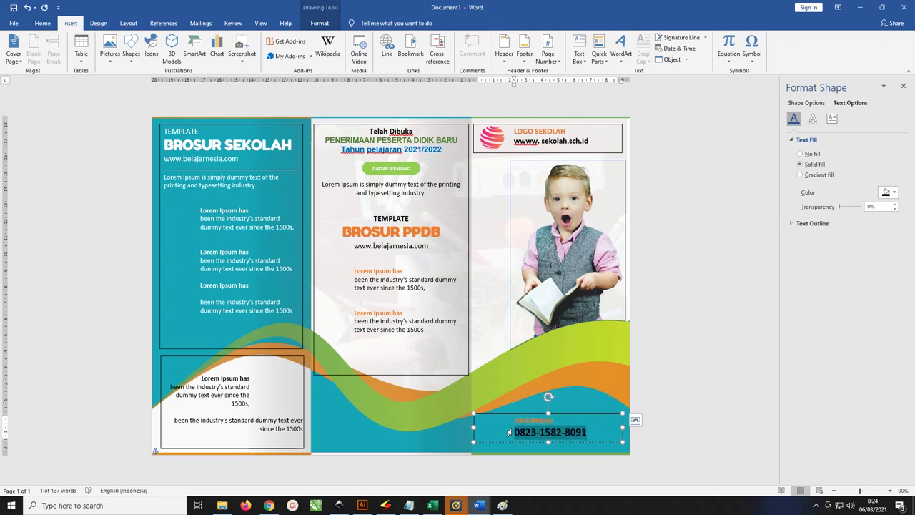
{"action": "key", "text": "ctrl+bracketright"}
{"action": "left_click_drag", "start_coordinate": [548, 443], "coordinate": [549, 460]}
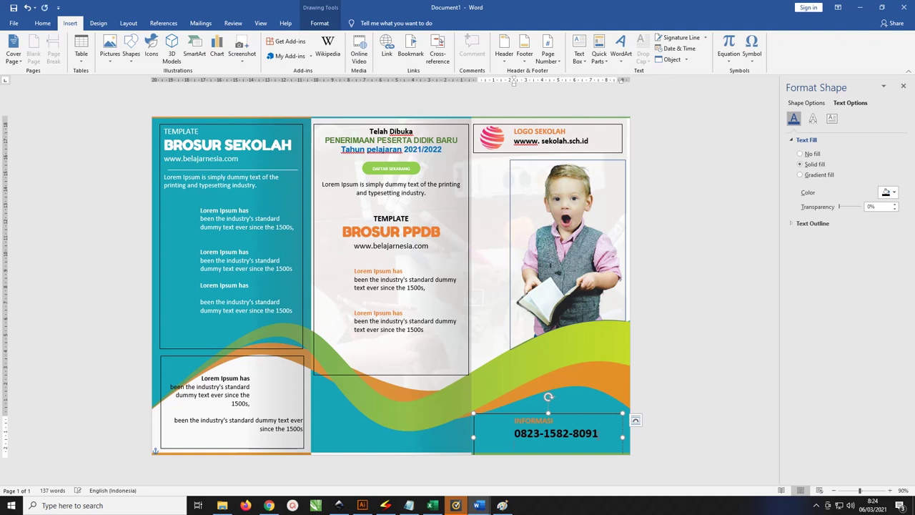
{"action": "type", "text": "www.belajarnesia.com"}
{"action": "key", "text": "ctrl+a"}
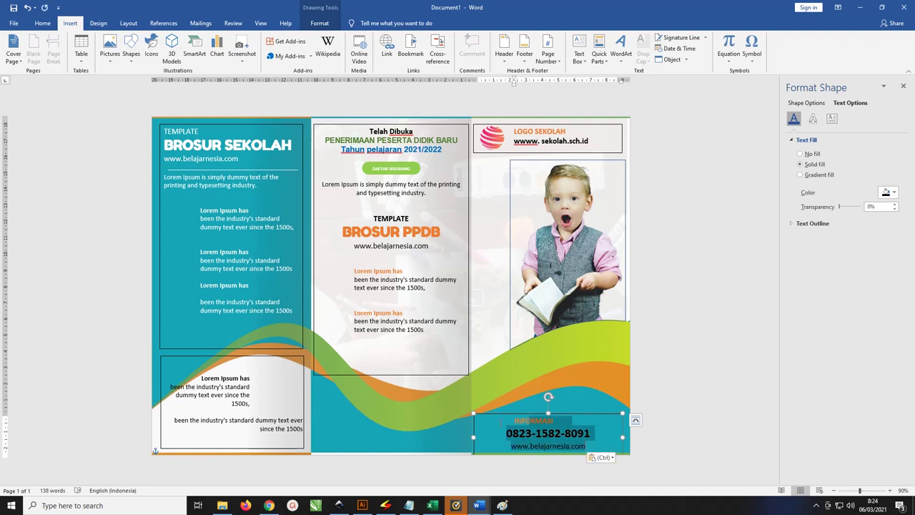
Step: Left-align the INFORMASI box text and move the box into the bottom-right corner
{"action": "left_click", "coordinate": [42, 23]}
{"action": "left_click", "coordinate": [216, 55]}
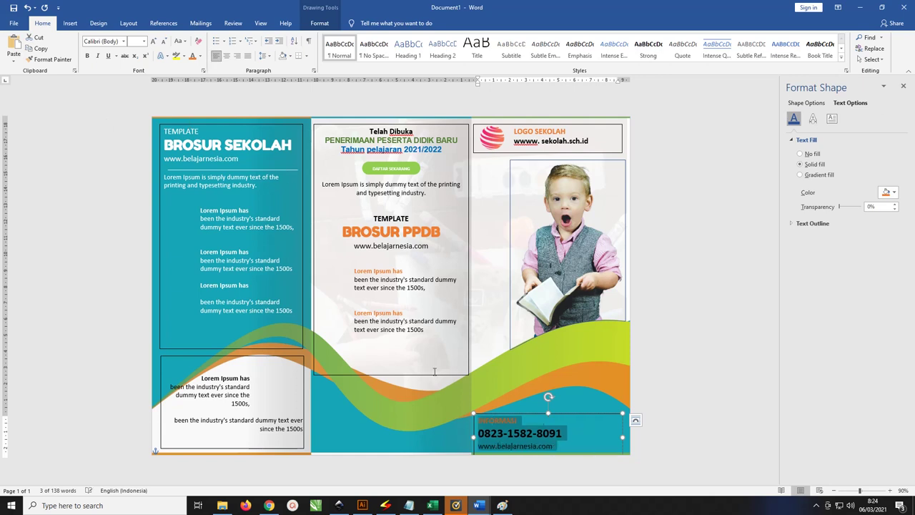
{"action": "left_click_drag", "start_coordinate": [505, 414], "coordinate": [495, 380]}
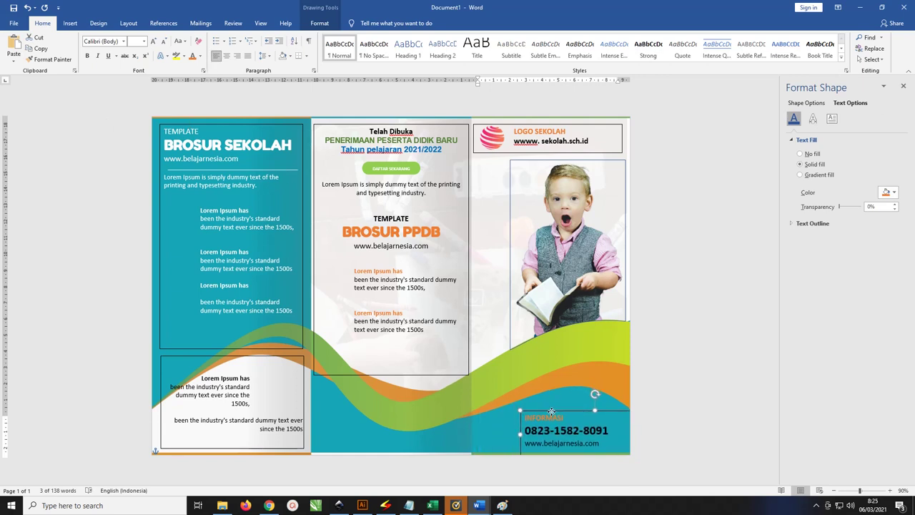
{"action": "key", "text": "ctrl+a"}
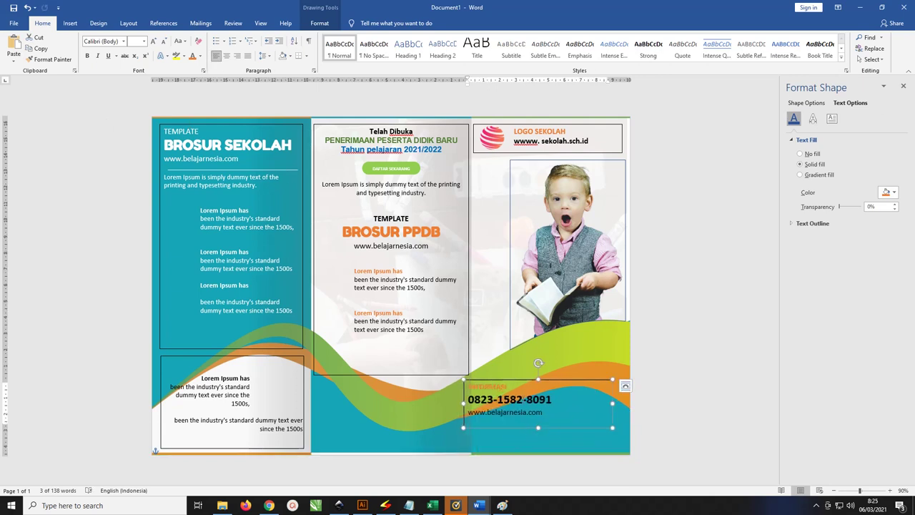
{"action": "left_click", "coordinate": [263, 55]}
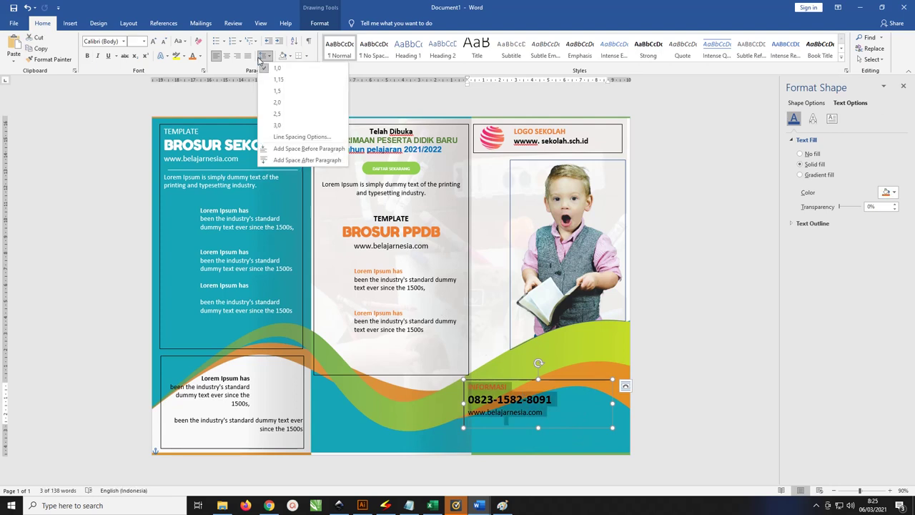
{"action": "left_click", "coordinate": [546, 380]}
{"action": "left_click_drag", "start_coordinate": [547, 392], "coordinate": [615, 422]}
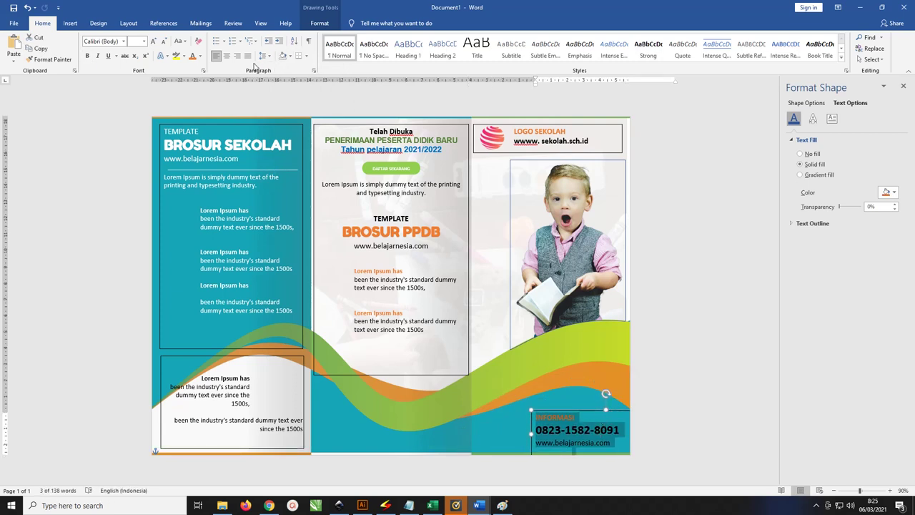
Step: Make all INFORMASI box text white, including the website line, and nudge the box up
{"action": "left_click", "coordinate": [201, 56]}
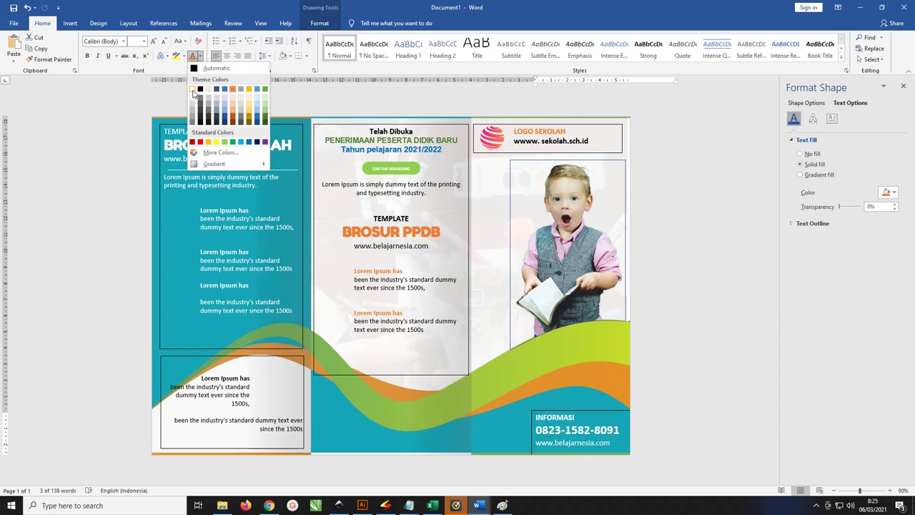
{"action": "left_click", "coordinate": [191, 90]}
{"action": "left_click", "coordinate": [604, 444]}
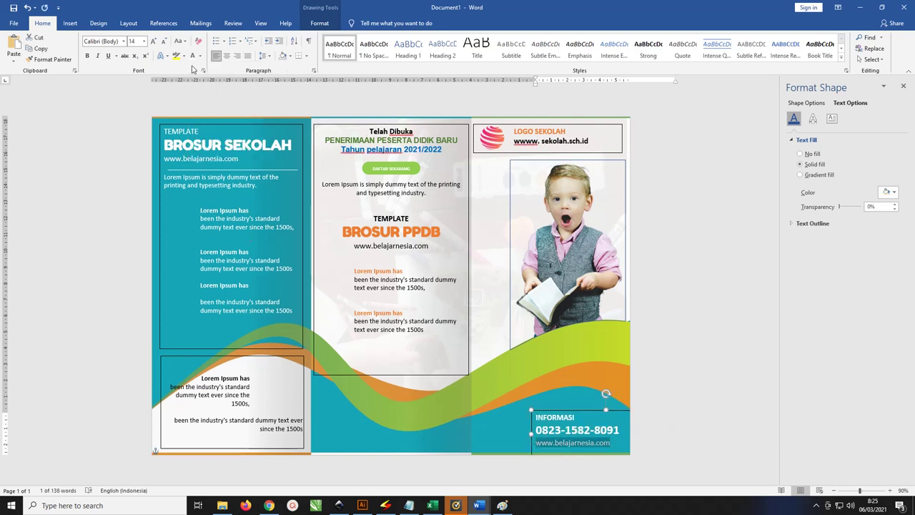
{"action": "left_click", "coordinate": [202, 57]}
{"action": "left_click", "coordinate": [191, 89]}
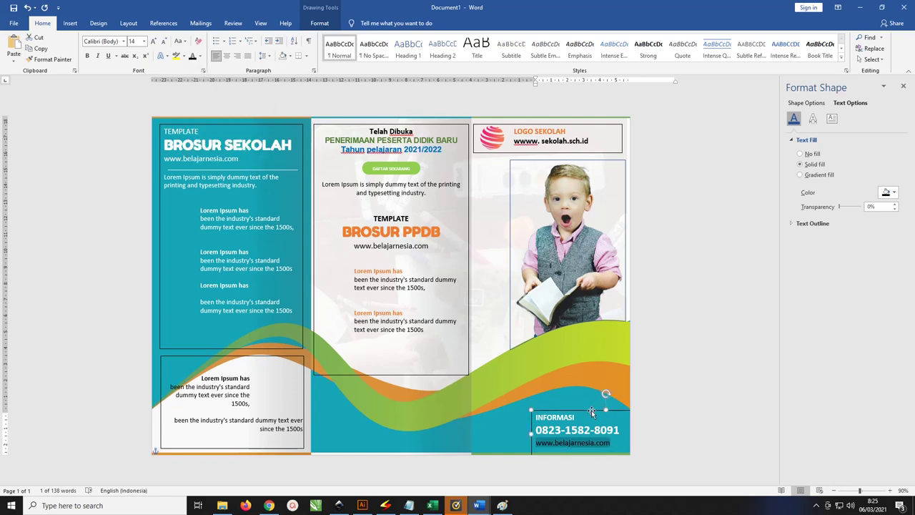
{"action": "mouse_move", "coordinate": [591, 409]}
{"action": "left_mouse_down"}
{"action": "mouse_move", "coordinate": [586, 387]}
{"action": "mouse_move", "coordinate": [528, 404]}
{"action": "mouse_move", "coordinate": [544, 406]}
{"action": "left_mouse_up"}
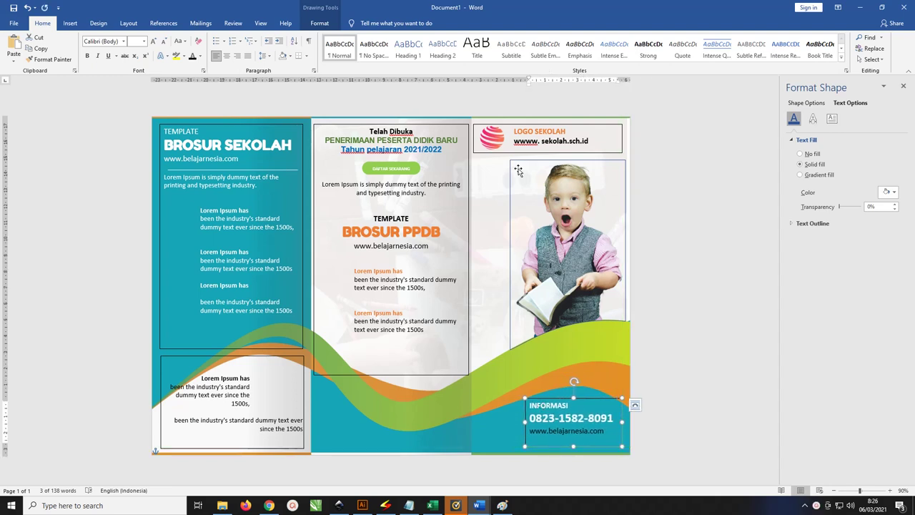
Step: Draw a small square to the left of the INFORMASI contact box
{"action": "left_click", "coordinate": [70, 22]}
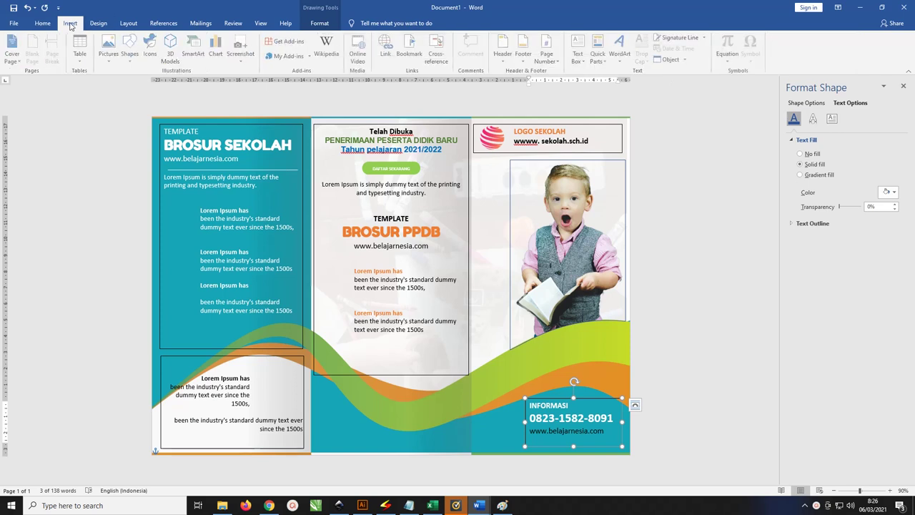
{"action": "left_click", "coordinate": [132, 57]}
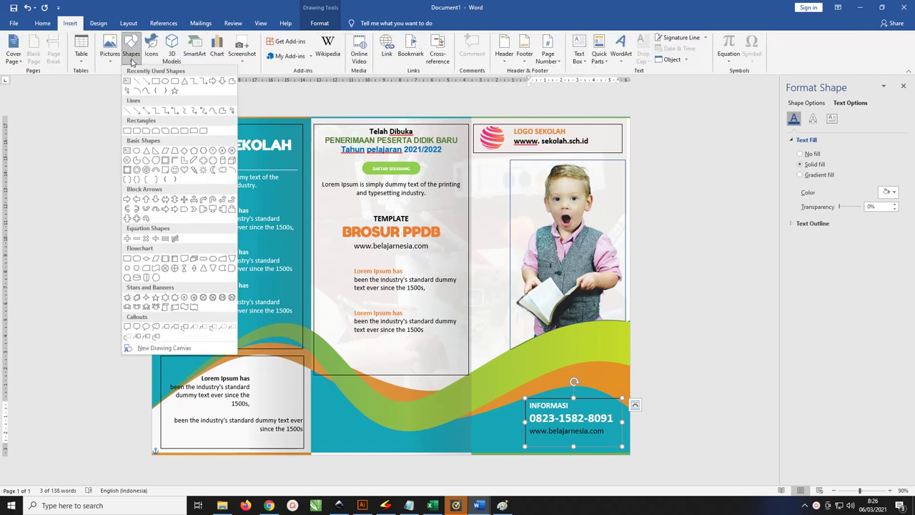
{"action": "left_click", "coordinate": [161, 84]}
{"action": "mouse_move", "coordinate": [482, 399]}
{"action": "left_mouse_down"}
{"action": "mouse_move", "coordinate": [522, 449]}
{"action": "mouse_move", "coordinate": [509, 423]}
{"action": "left_mouse_up"}
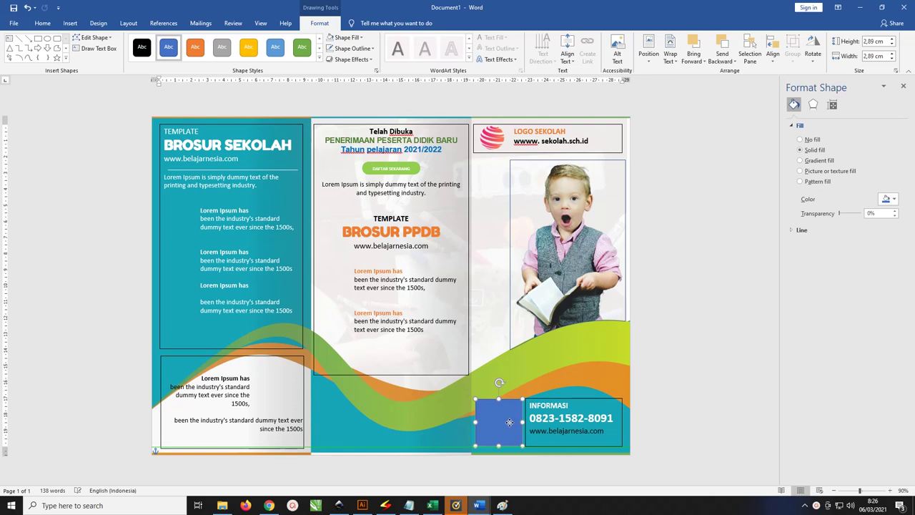
Step: Fill the square with the QR code image and give it a coloured outline
{"action": "left_click", "coordinate": [346, 37]}
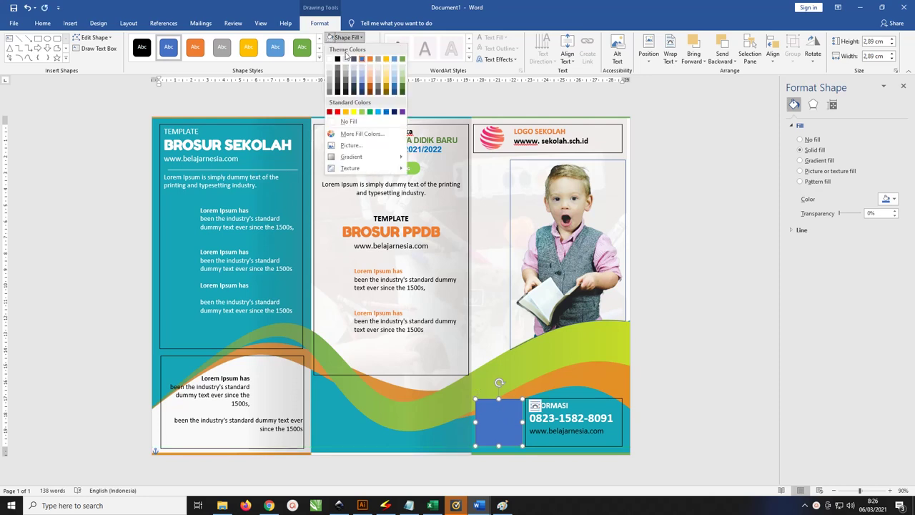
{"action": "left_click", "coordinate": [357, 146]}
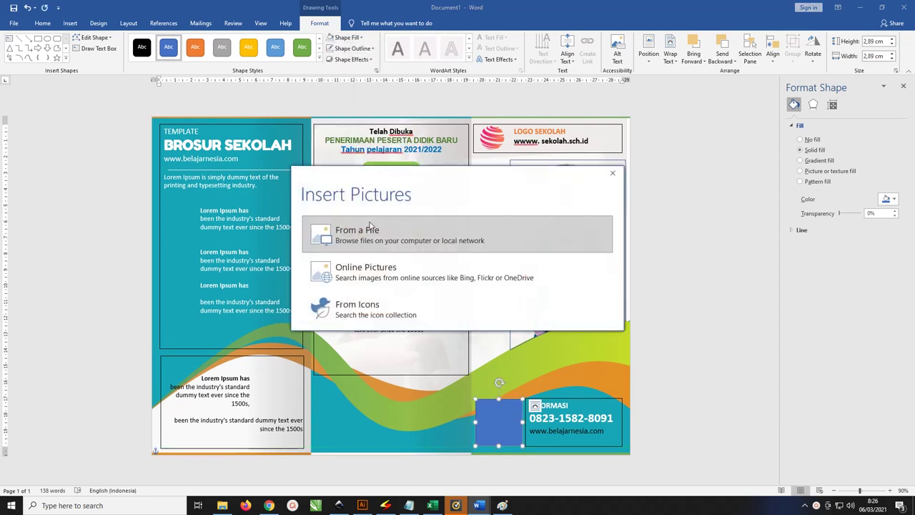
{"action": "left_click", "coordinate": [368, 227]}
{"action": "left_click", "coordinate": [371, 140]}
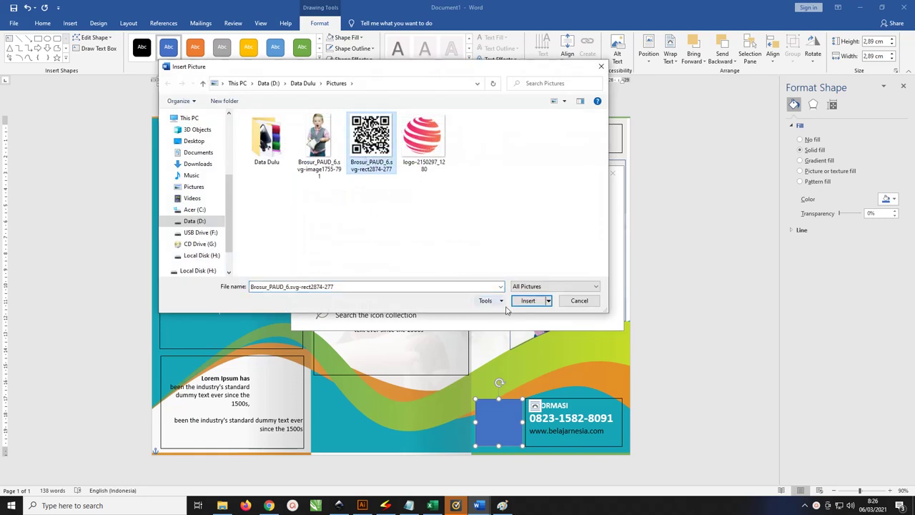
{"action": "left_click", "coordinate": [528, 301]}
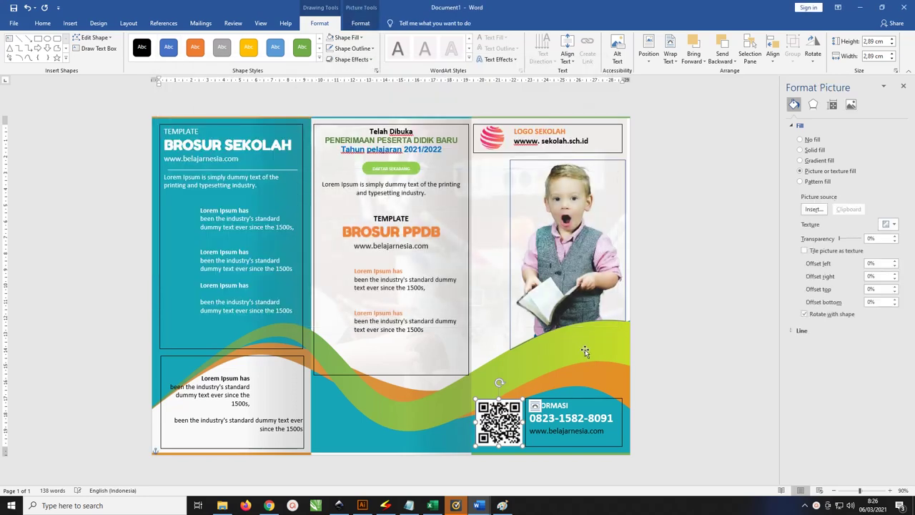
{"action": "left_click", "coordinate": [353, 48]}
{"action": "left_click", "coordinate": [346, 125]}
{"action": "left_click", "coordinate": [353, 48]}
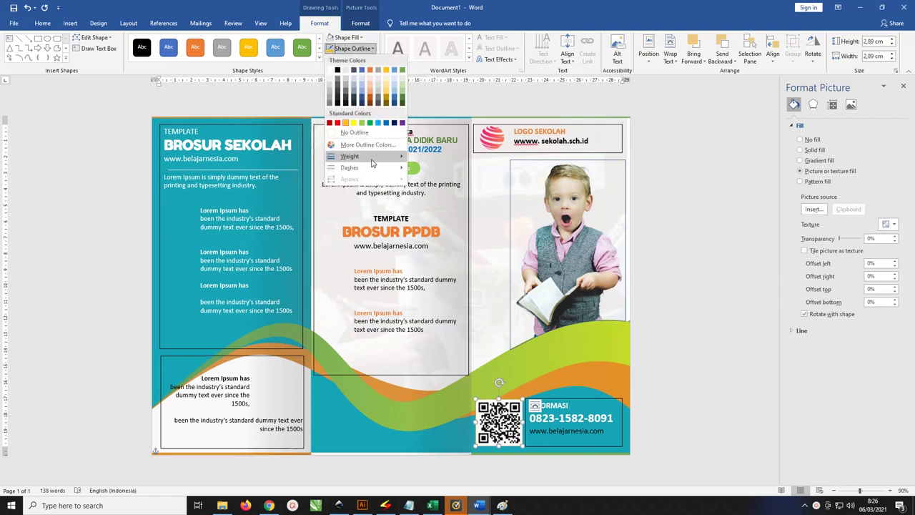
Step: Draw a small rectangle over the QR code's top-left corner marker
{"action": "mouse_move", "coordinate": [350, 156]}
{"action": "left_click", "coordinate": [451, 199]}
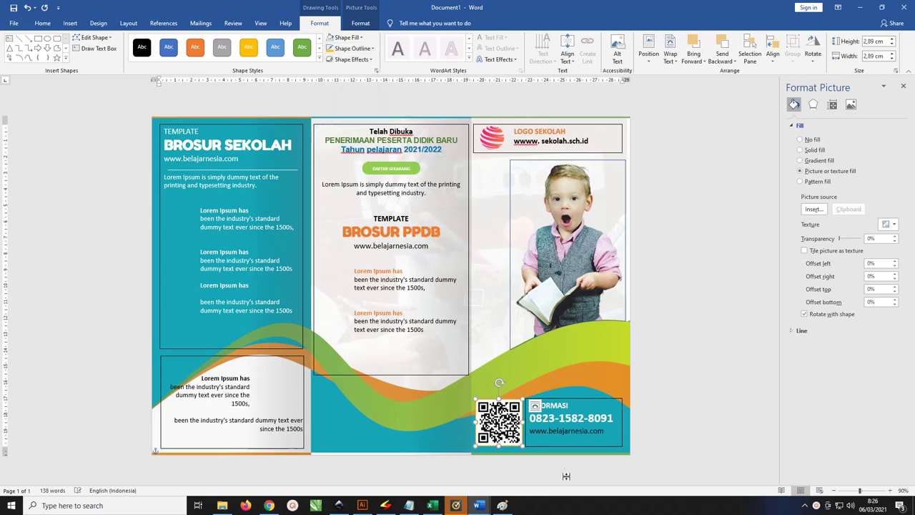
{"action": "scroll", "coordinate": [535, 424], "scroll_direction": "up", "scroll_amount": 2}
{"action": "scroll", "coordinate": [536, 424], "scroll_direction": "up", "scroll_amount": 3}
{"action": "scroll", "coordinate": [535, 423], "scroll_direction": "up", "scroll_amount": 1}
{"action": "scroll", "coordinate": [536, 423], "scroll_direction": "up", "scroll_amount": 2}
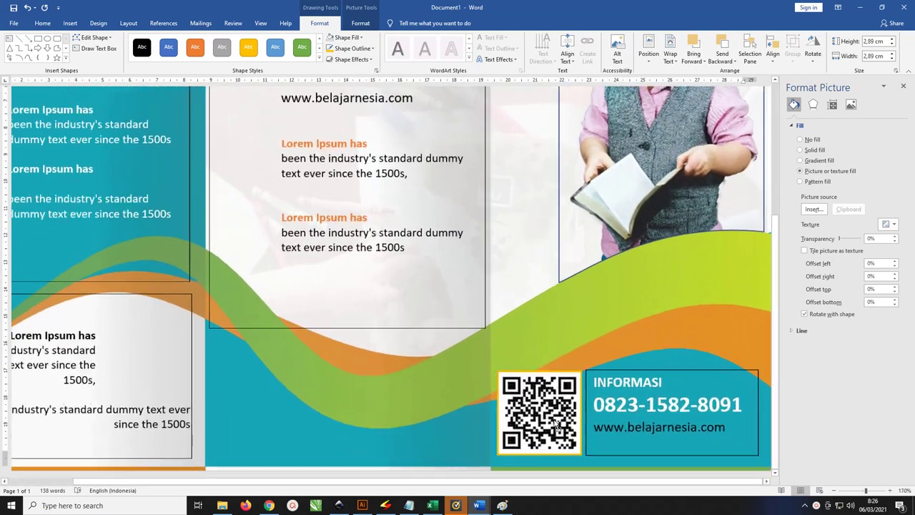
{"action": "scroll", "coordinate": [535, 424], "scroll_direction": "up", "scroll_amount": 1}
{"action": "scroll", "coordinate": [543, 329], "scroll_direction": "up", "scroll_amount": 1}
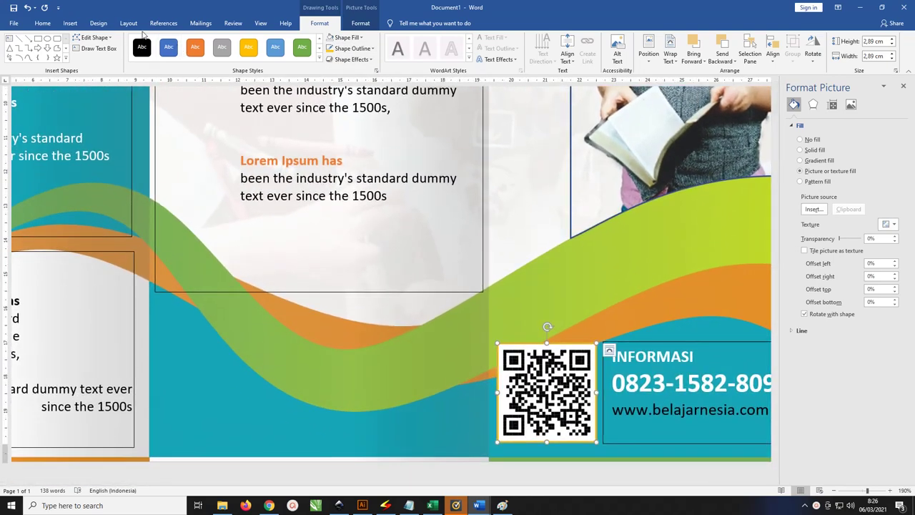
{"action": "left_click", "coordinate": [70, 23]}
{"action": "left_click", "coordinate": [130, 62]}
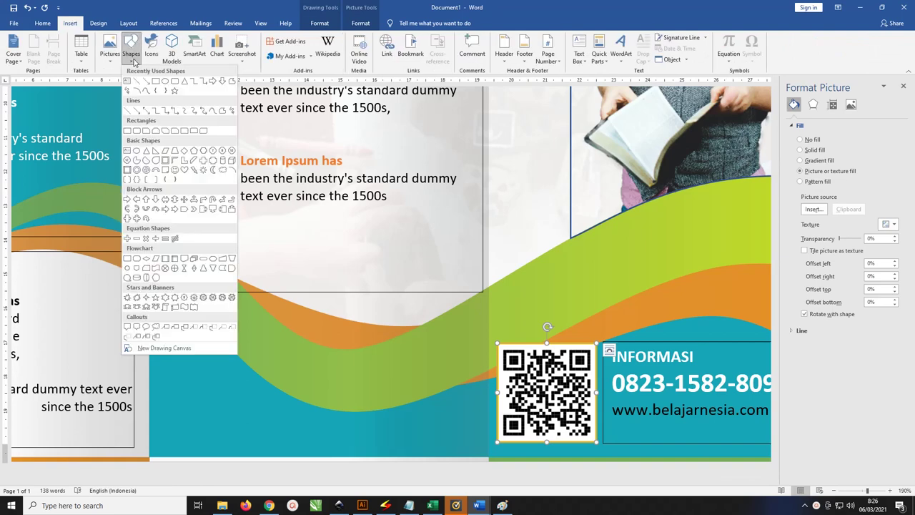
{"action": "left_click", "coordinate": [155, 83]}
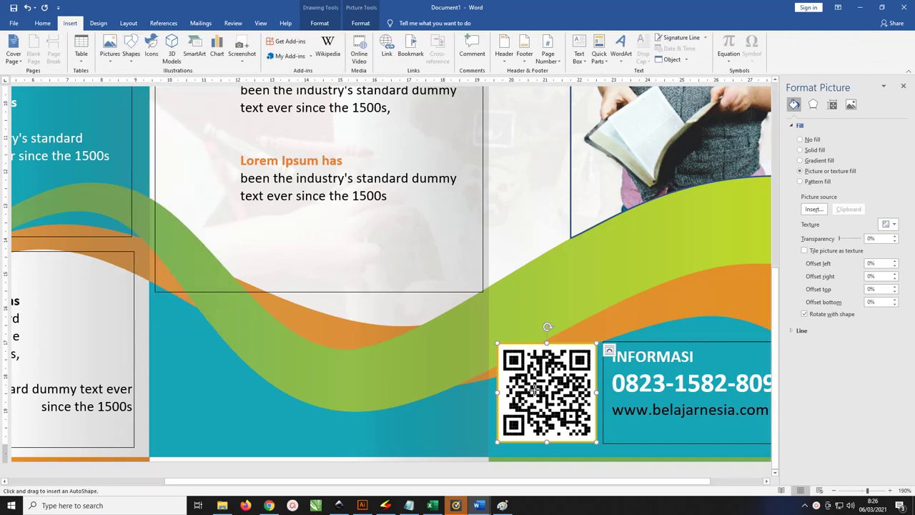
{"action": "left_click", "coordinate": [509, 357]}
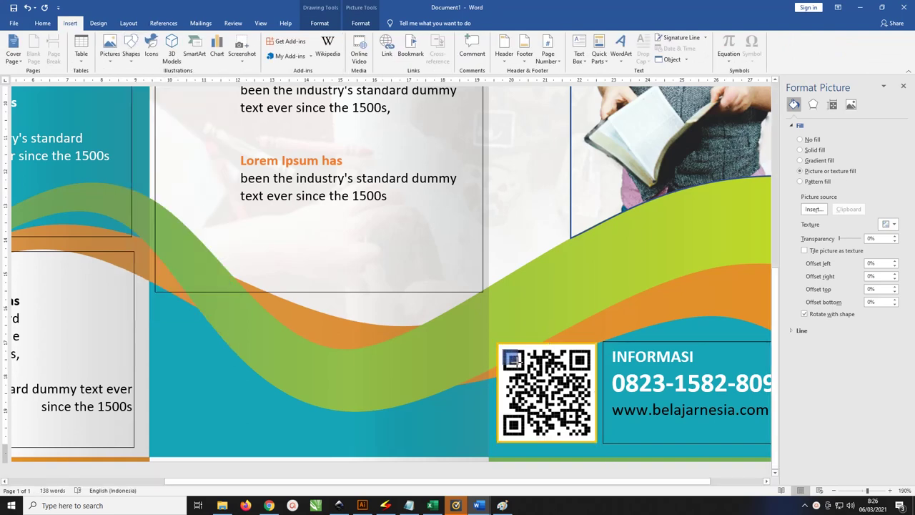
{"action": "left_click_drag", "start_coordinate": [512, 360], "coordinate": [513, 361]}
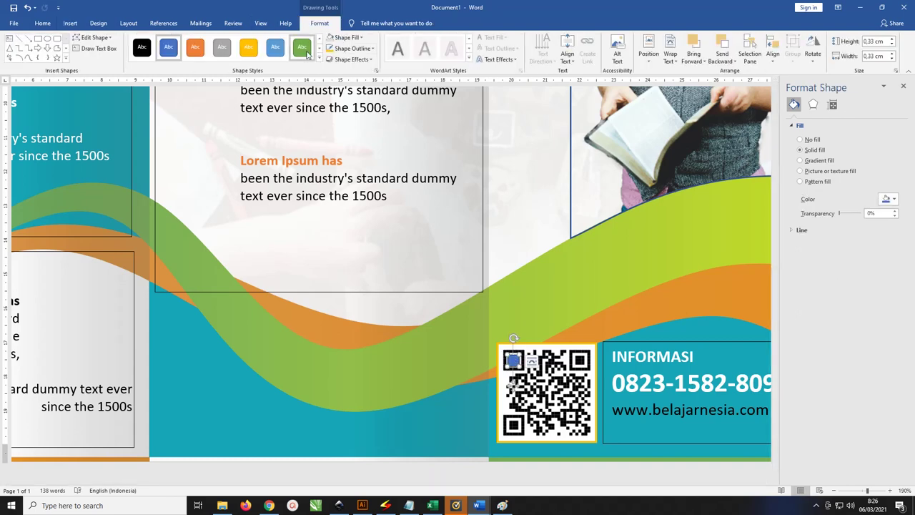
Step: Give the small square an orange fill and no outline
{"action": "left_click", "coordinate": [351, 38]}
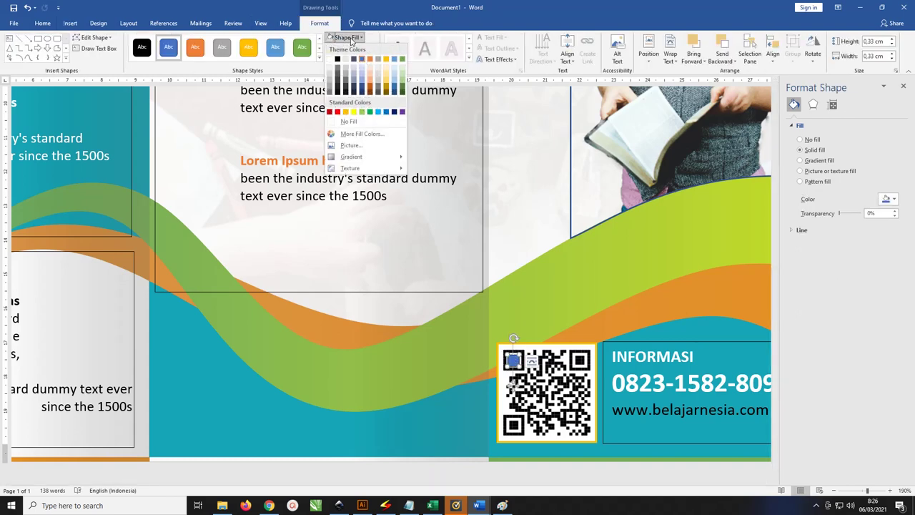
{"action": "left_click", "coordinate": [372, 59]}
{"action": "left_click", "coordinate": [353, 48]}
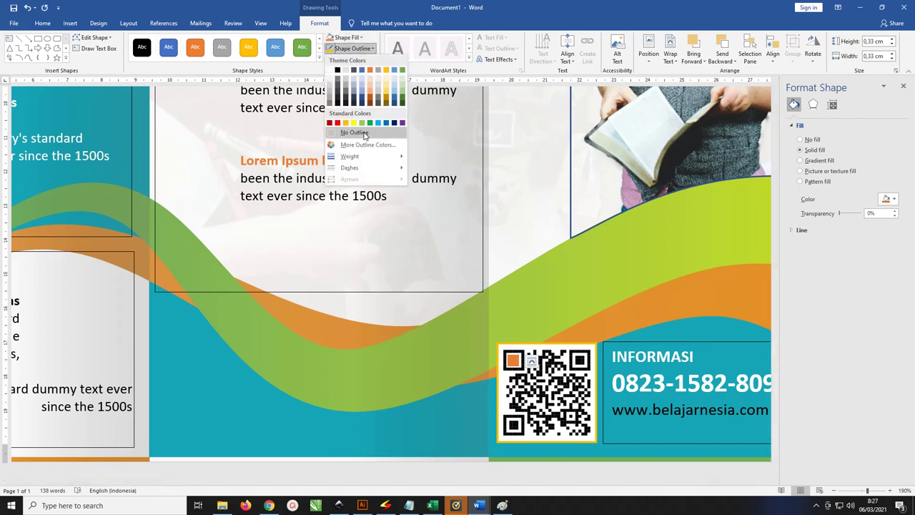
{"action": "left_click", "coordinate": [365, 130]}
Step: Copy the orange square onto the QR code's top-right and bottom-left corners
{"action": "left_click_drag", "start_coordinate": [516, 364], "coordinate": [578, 360]}
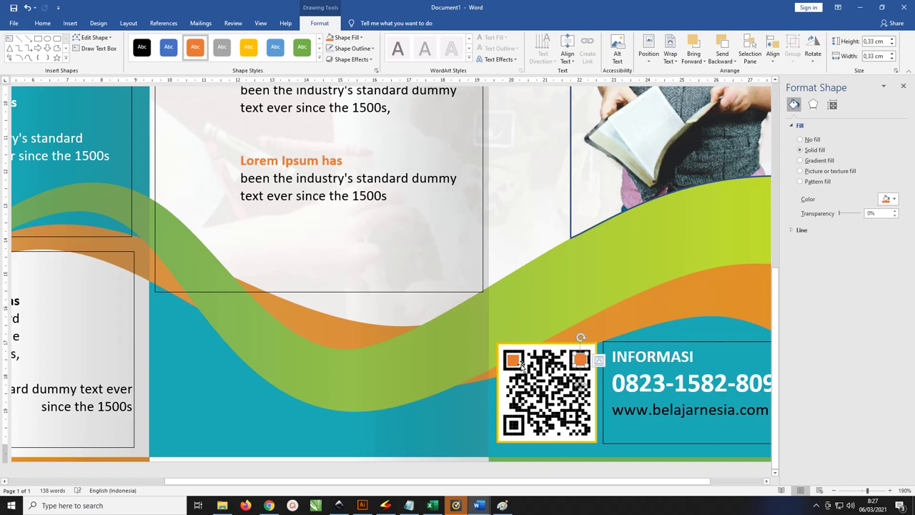
{"action": "left_click_drag", "start_coordinate": [515, 361], "coordinate": [515, 430]}
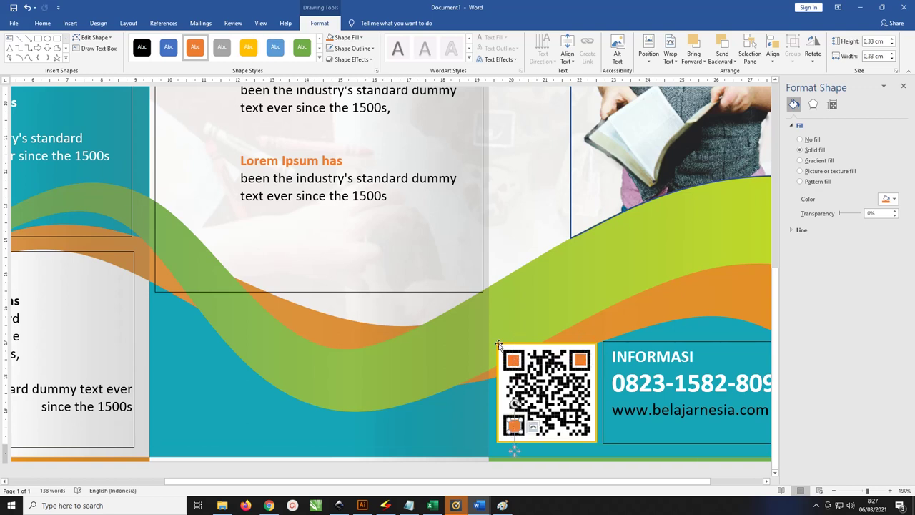
{"action": "scroll", "coordinate": [456, 321], "scroll_direction": "down", "scroll_amount": 3, "text": "ctrl"}
{"action": "scroll", "coordinate": [460, 311], "scroll_direction": "down", "scroll_amount": 9, "text": "ctrl"}
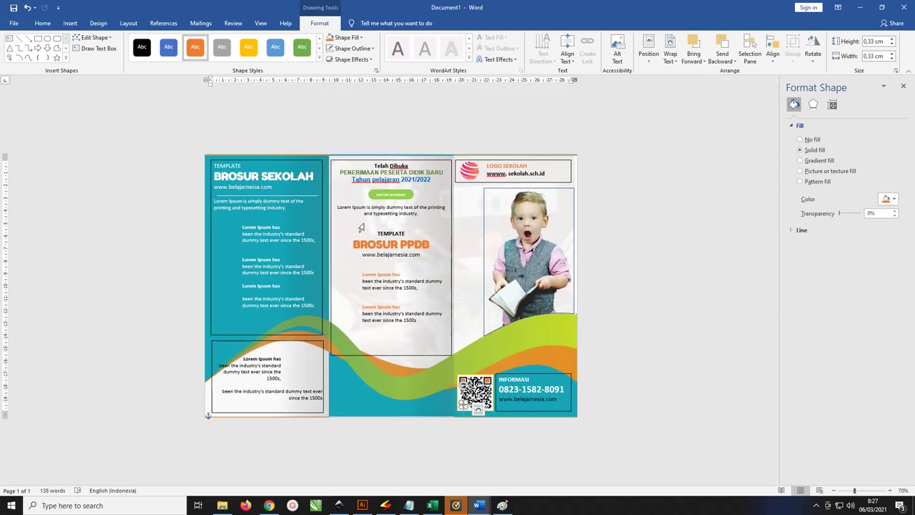
Step: Select the middle, left teal, logo, lower-left and INFORMASI boxes plus the child photo, and set No Outline
{"action": "left_click", "coordinate": [329, 185]}
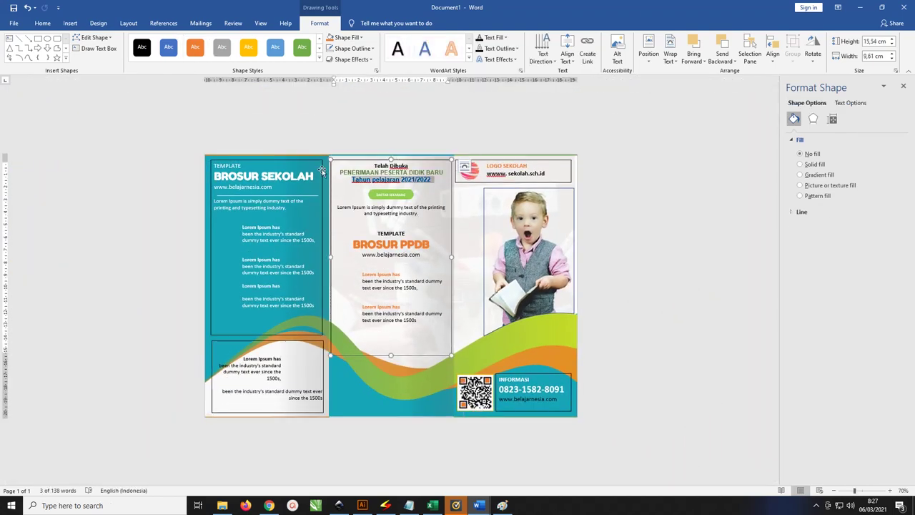
{"action": "left_click", "coordinate": [469, 170]}
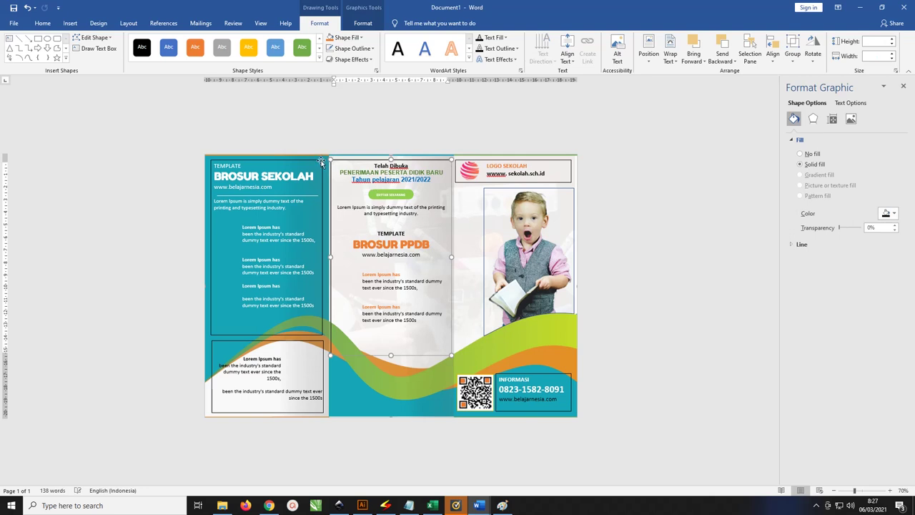
{"action": "left_click", "coordinate": [322, 162], "text": "shift"}
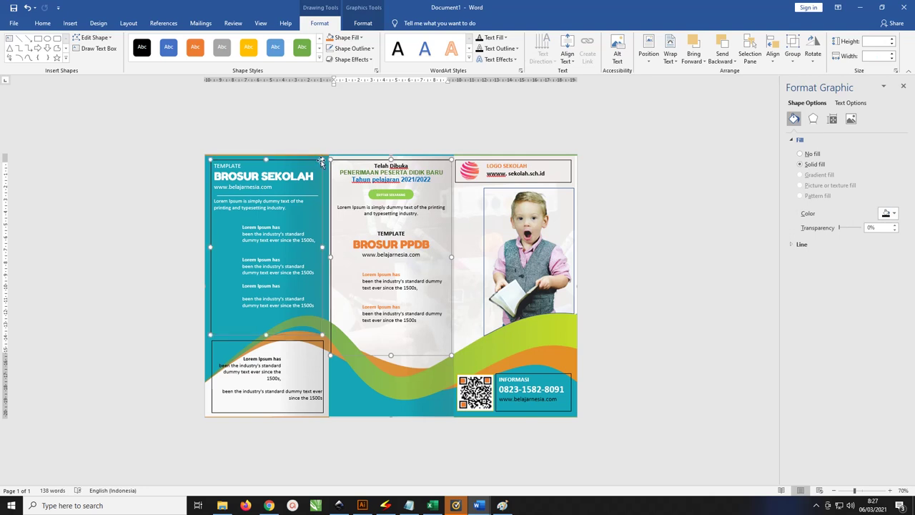
{"action": "left_click", "coordinate": [457, 159], "text": "shift"}
{"action": "left_click", "coordinate": [458, 161], "text": "shift"}
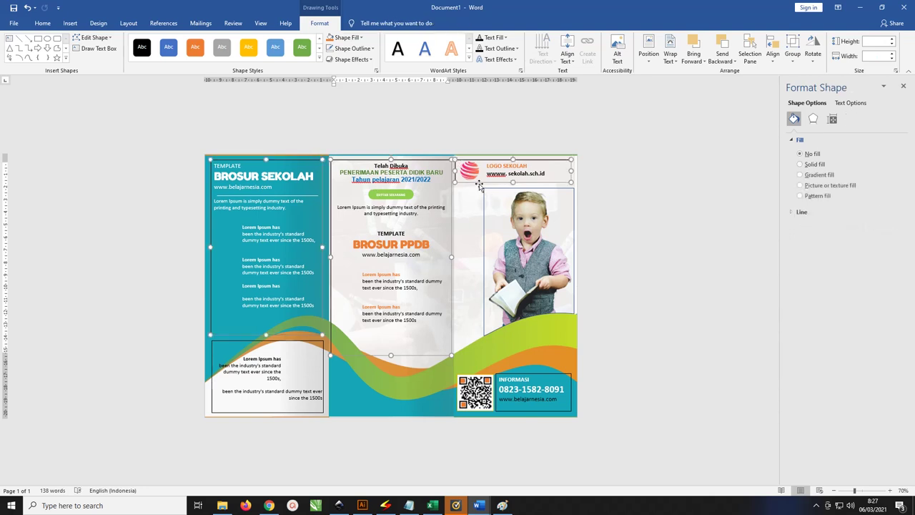
{"action": "left_click", "coordinate": [484, 195], "text": "shift"}
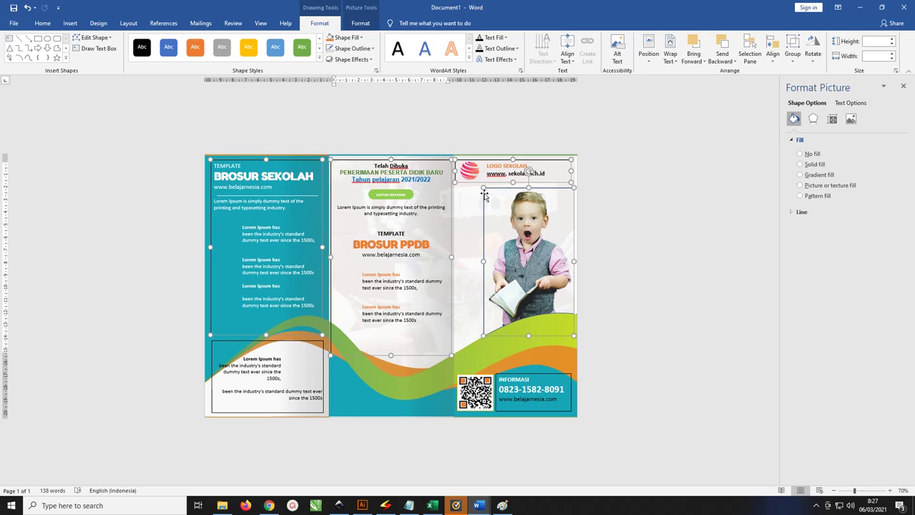
{"action": "left_click", "coordinate": [307, 342], "text": "shift"}
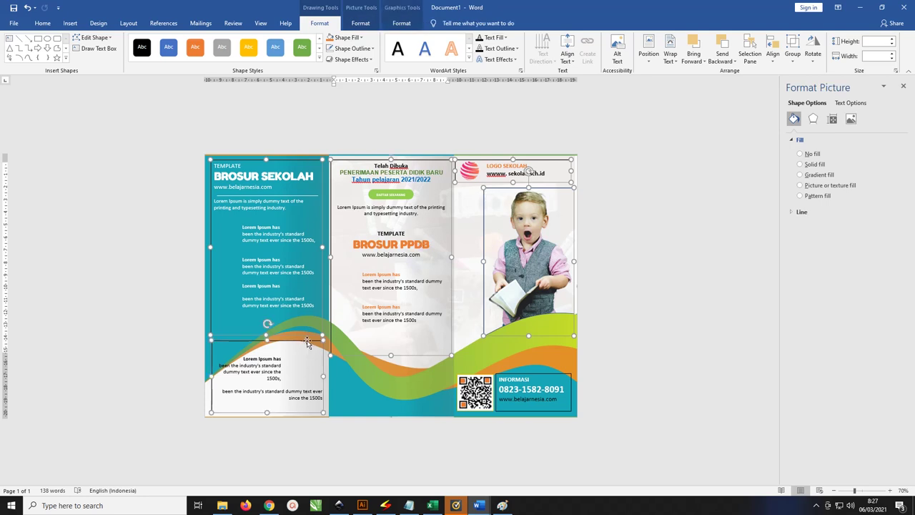
{"action": "left_click", "coordinate": [500, 374], "text": "shift"}
{"action": "left_click", "coordinate": [352, 48]}
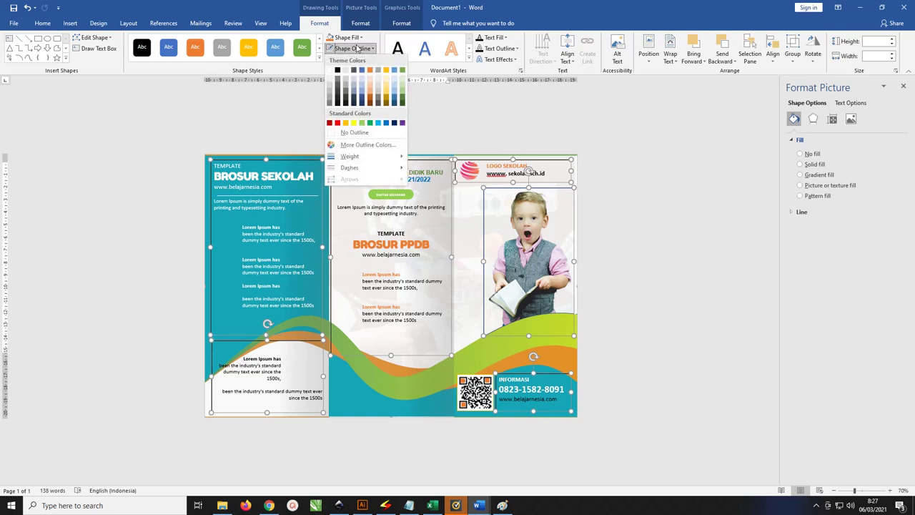
{"action": "left_click", "coordinate": [357, 135]}
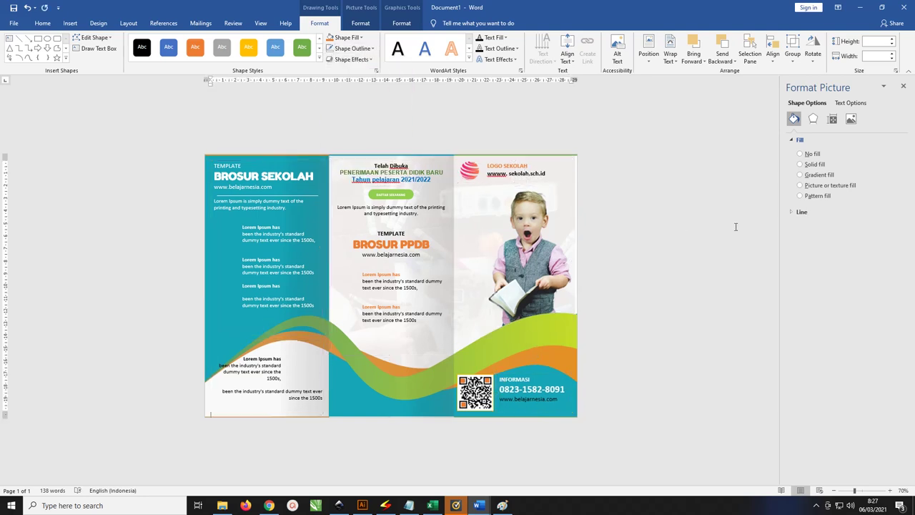
{"action": "left_click", "coordinate": [410, 269]}
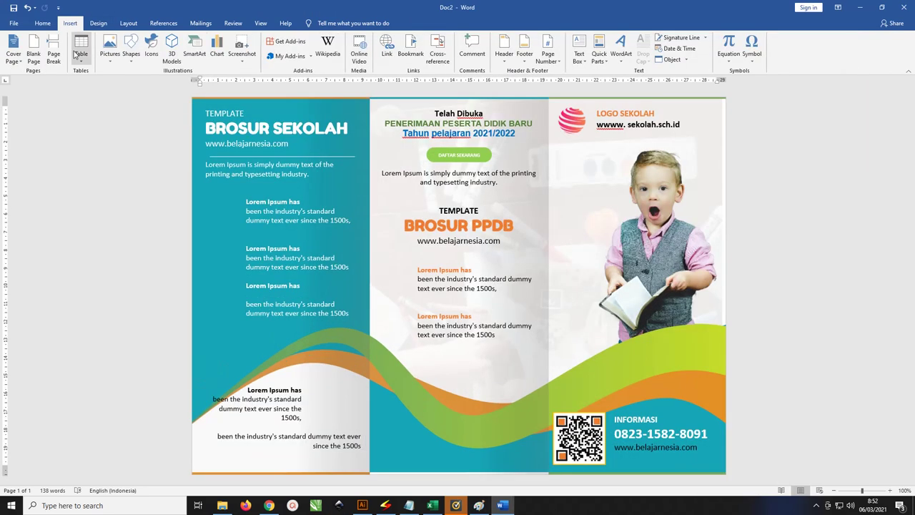
Step: Insert the seven files Icon (1) through Icon Sosmed from the Brosur 1 folder
{"action": "left_click", "coordinate": [111, 54]}
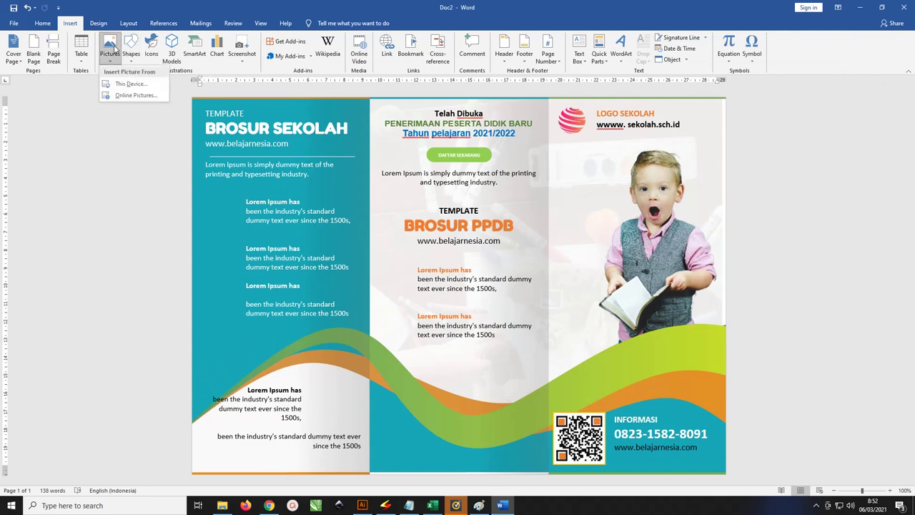
{"action": "left_click", "coordinate": [122, 84]}
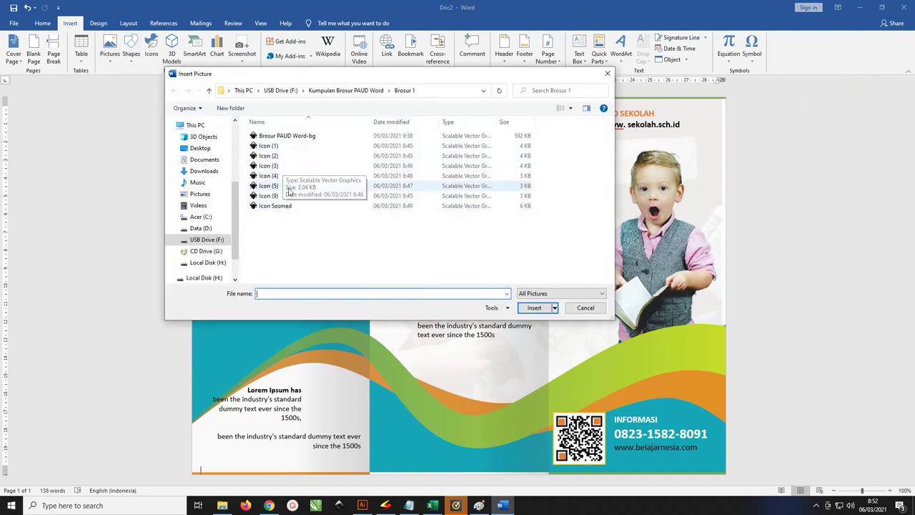
{"action": "left_click", "coordinate": [270, 146]}
{"action": "left_click", "coordinate": [281, 205], "text": "shift"}
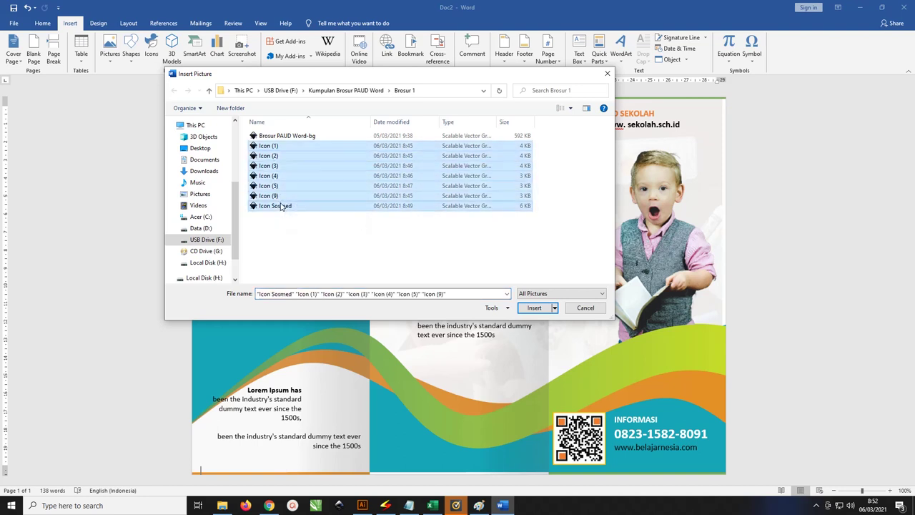
{"action": "left_click", "coordinate": [282, 222]}
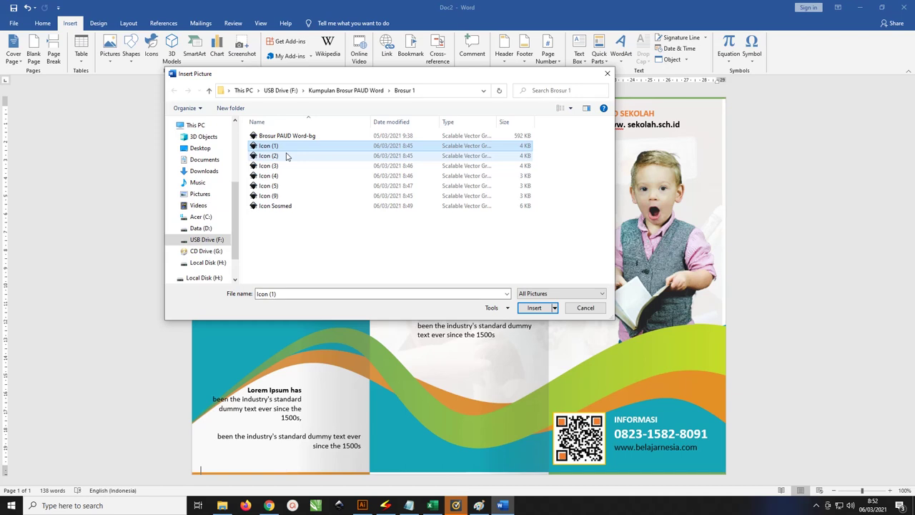
{"action": "left_click", "coordinate": [281, 196], "text": "shift"}
{"action": "left_click", "coordinate": [286, 207], "text": "shift"}
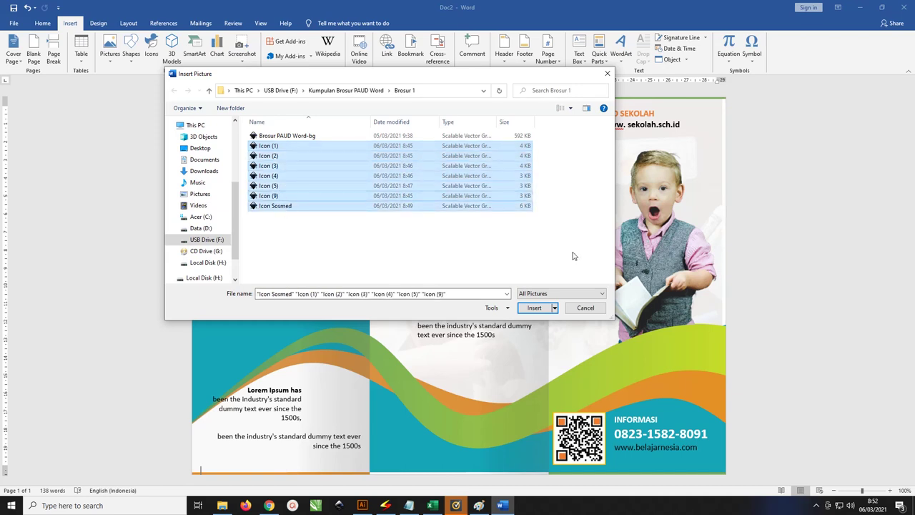
{"action": "left_click", "coordinate": [534, 307]}
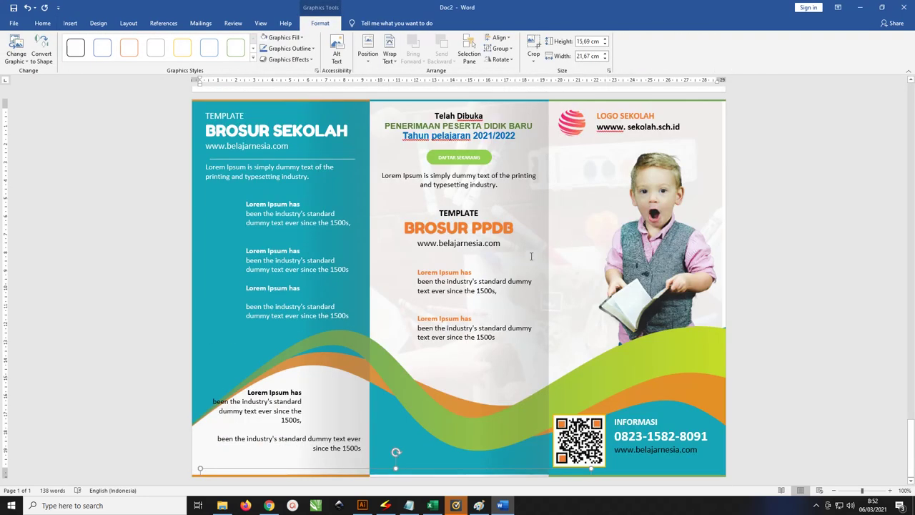
Step: Float the mail icon in front of text, shrink it, and move it beside the first Lorem Ipsum item
{"action": "scroll", "coordinate": [531, 256], "scroll_direction": "down", "scroll_amount": 5, "text": "ctrl"}
{"action": "scroll", "coordinate": [531, 249], "scroll_direction": "down", "scroll_amount": 4, "text": "ctrl"}
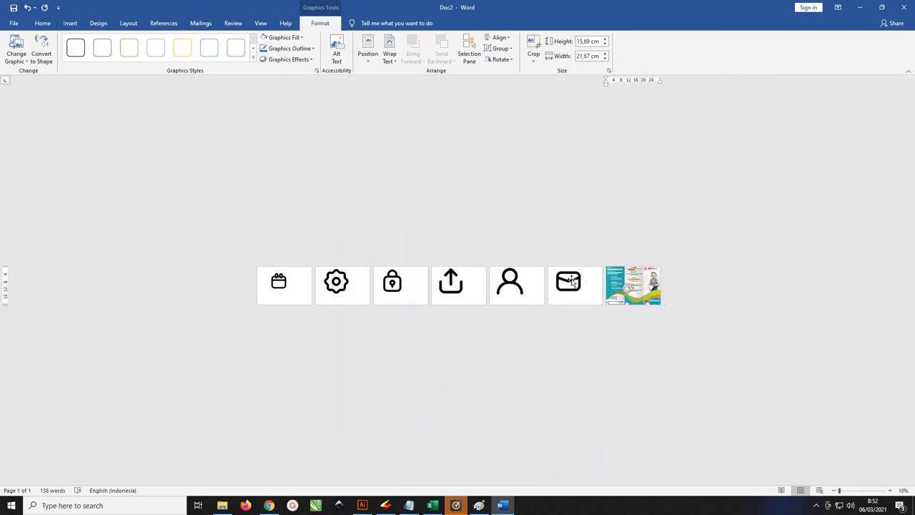
{"action": "scroll", "coordinate": [580, 282], "scroll_direction": "up", "scroll_amount": 1, "text": "ctrl"}
{"action": "scroll", "coordinate": [599, 289], "scroll_direction": "up", "scroll_amount": 3, "text": "ctrl"}
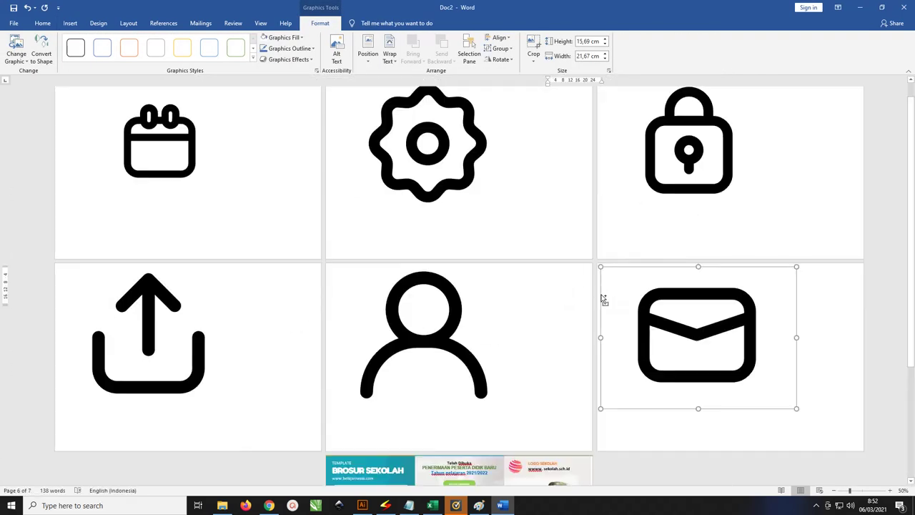
{"action": "scroll", "coordinate": [603, 299], "scroll_direction": "down", "scroll_amount": 1, "text": "ctrl"}
{"action": "scroll", "coordinate": [511, 272], "scroll_direction": "down", "scroll_amount": 1, "text": "ctrl"}
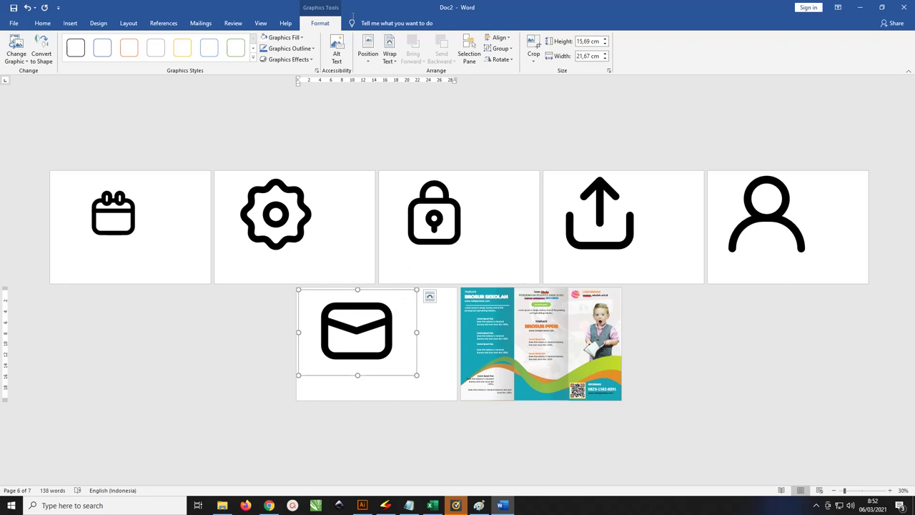
{"action": "left_click", "coordinate": [390, 56]}
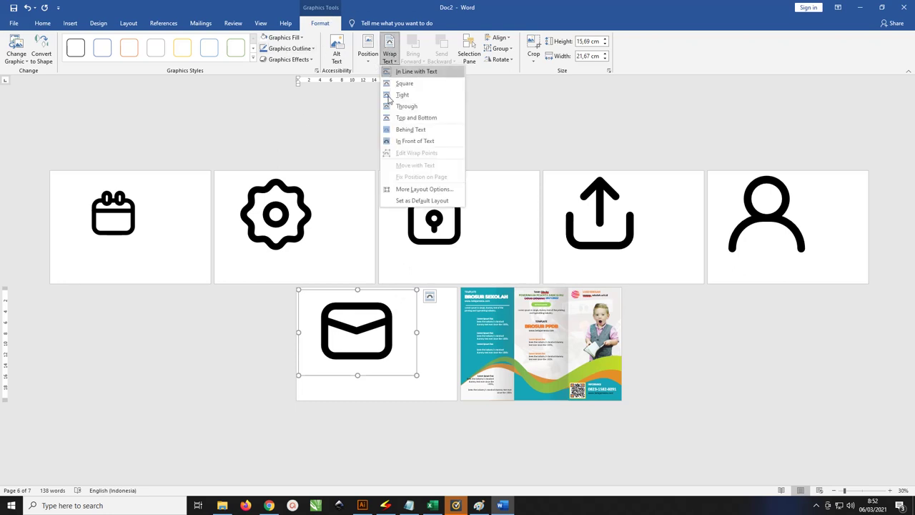
{"action": "left_click", "coordinate": [415, 141]}
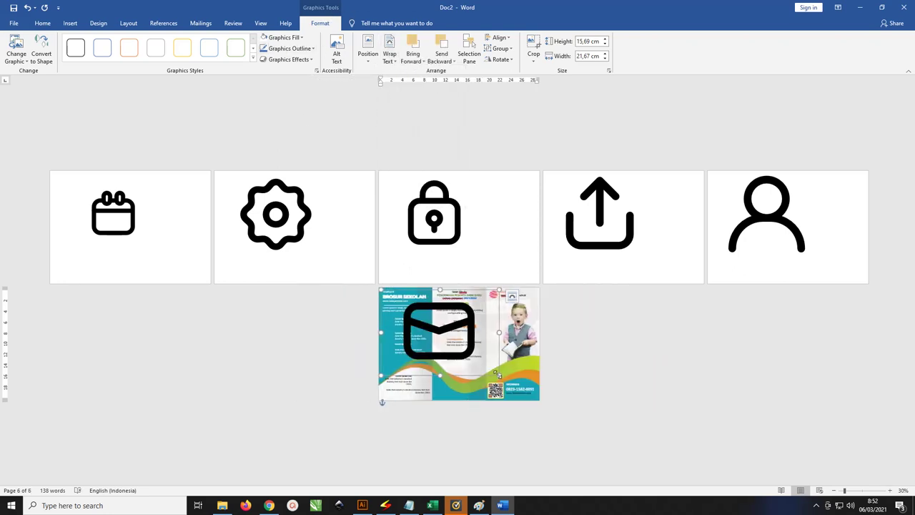
{"action": "left_click_drag", "start_coordinate": [498, 375], "coordinate": [447, 344]}
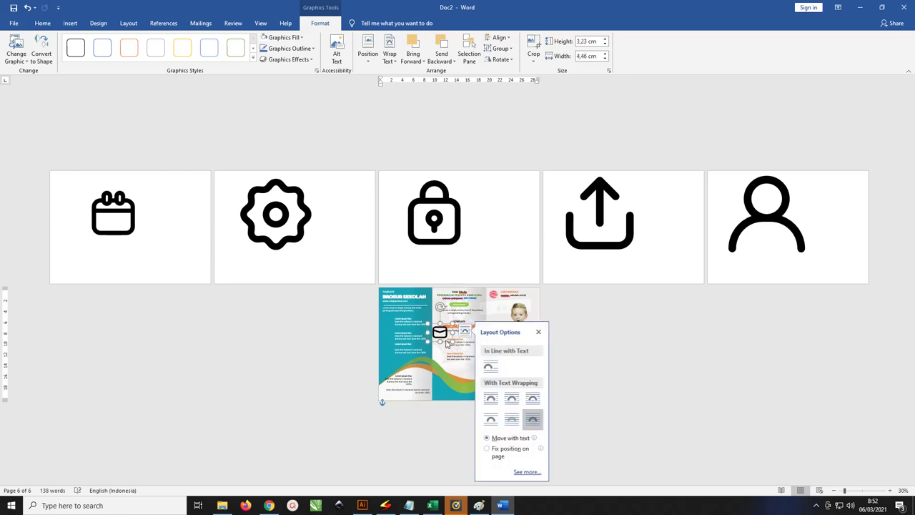
{"action": "scroll", "coordinate": [447, 344], "scroll_direction": "up", "scroll_amount": 5, "text": "ctrl"}
{"action": "scroll", "coordinate": [447, 343], "scroll_direction": "up", "scroll_amount": 3, "text": "ctrl"}
{"action": "mouse_move", "coordinate": [404, 339]}
{"action": "left_mouse_down"}
{"action": "mouse_move", "coordinate": [253, 304]}
{"action": "mouse_move", "coordinate": [204, 303]}
{"action": "mouse_move", "coordinate": [193, 307]}
{"action": "mouse_move", "coordinate": [217, 312]}
{"action": "mouse_move", "coordinate": [193, 313]}
{"action": "left_mouse_up"}
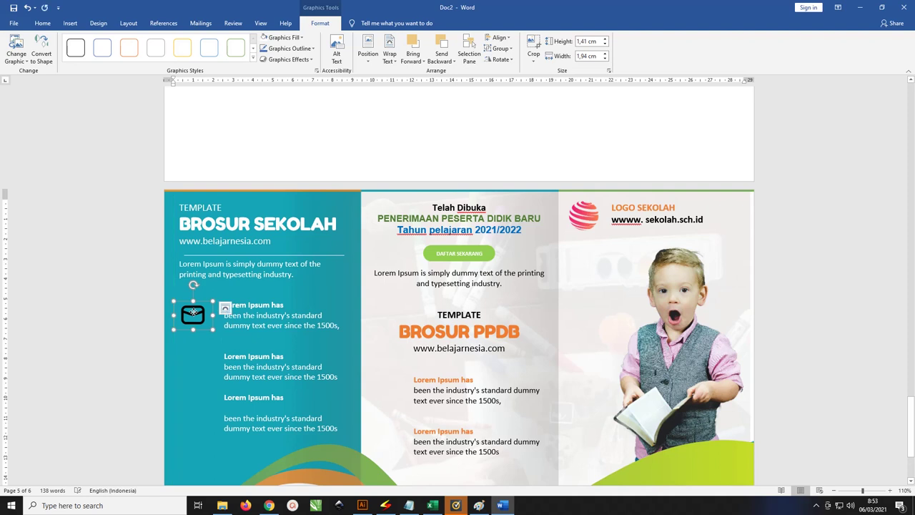
Step: Make the envelope icon's outline and fill white
{"action": "left_click", "coordinate": [289, 47]}
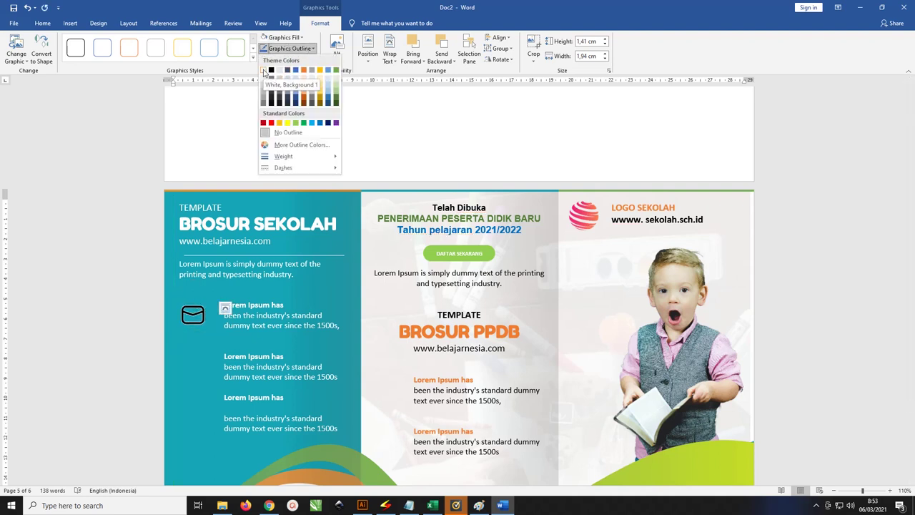
{"action": "left_click", "coordinate": [263, 69]}
{"action": "left_click", "coordinate": [284, 37]}
{"action": "left_click", "coordinate": [264, 60]}
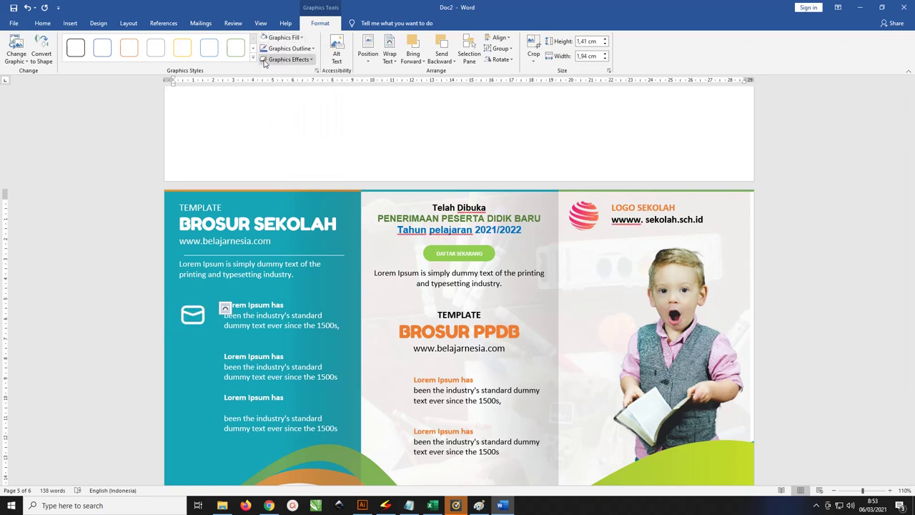
{"action": "scroll", "coordinate": [372, 211], "scroll_direction": "down", "scroll_amount": 9, "text": "ctrl"}
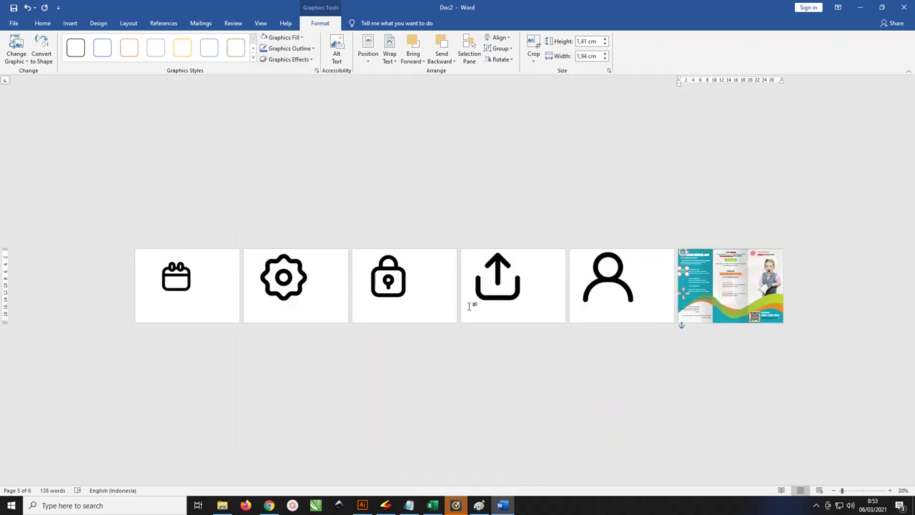
Step: Set text wrapping on the person (Behind Text), upload-arrow and lock (In Front of Text) icons
{"action": "left_click", "coordinate": [609, 279]}
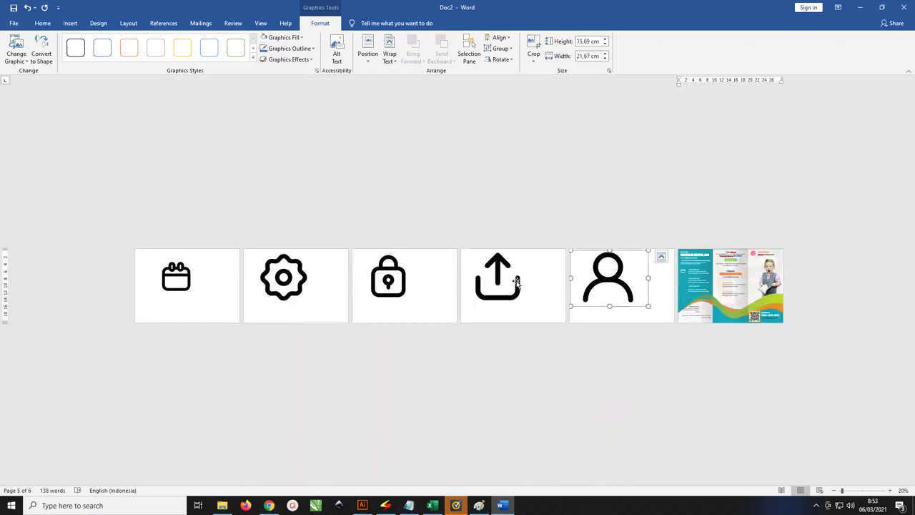
{"action": "left_click", "coordinate": [390, 57]}
{"action": "left_click", "coordinate": [411, 130]}
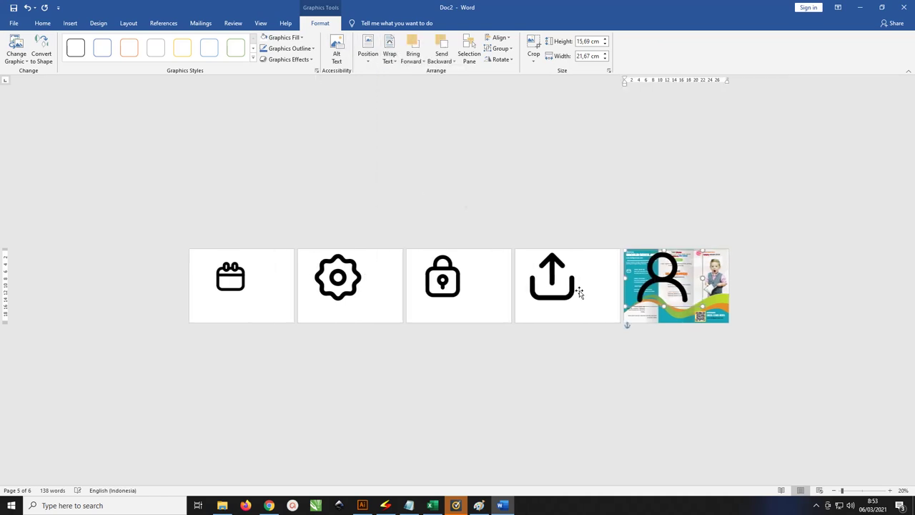
{"action": "left_click", "coordinate": [575, 289]}
{"action": "left_click", "coordinate": [390, 57]}
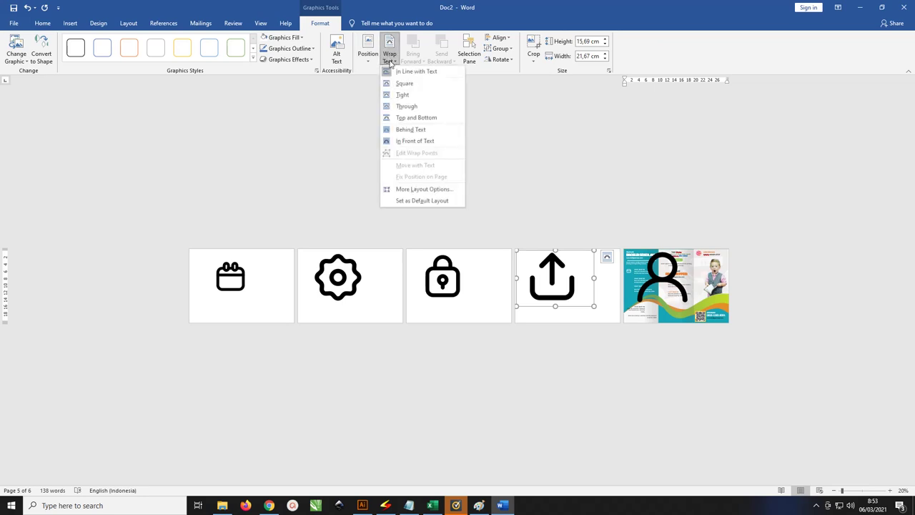
{"action": "left_click", "coordinate": [426, 145]}
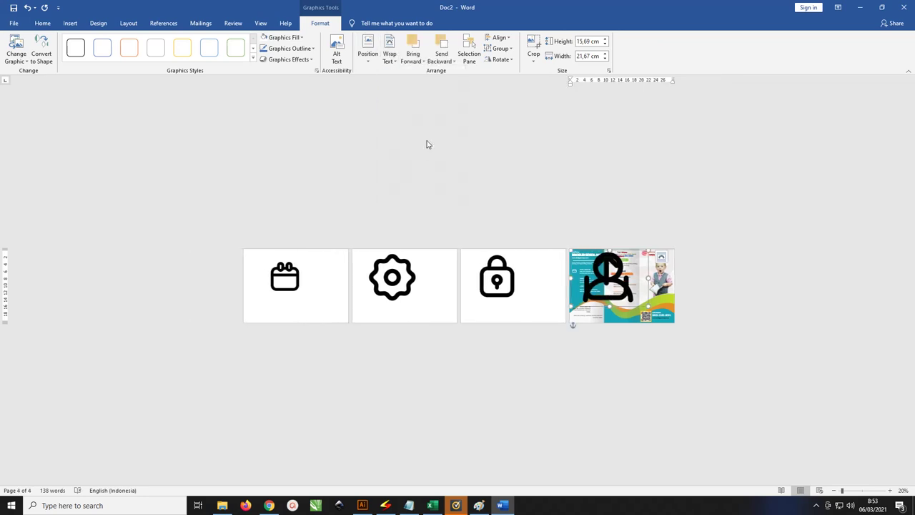
{"action": "left_click", "coordinate": [497, 265]}
{"action": "left_click", "coordinate": [390, 57]}
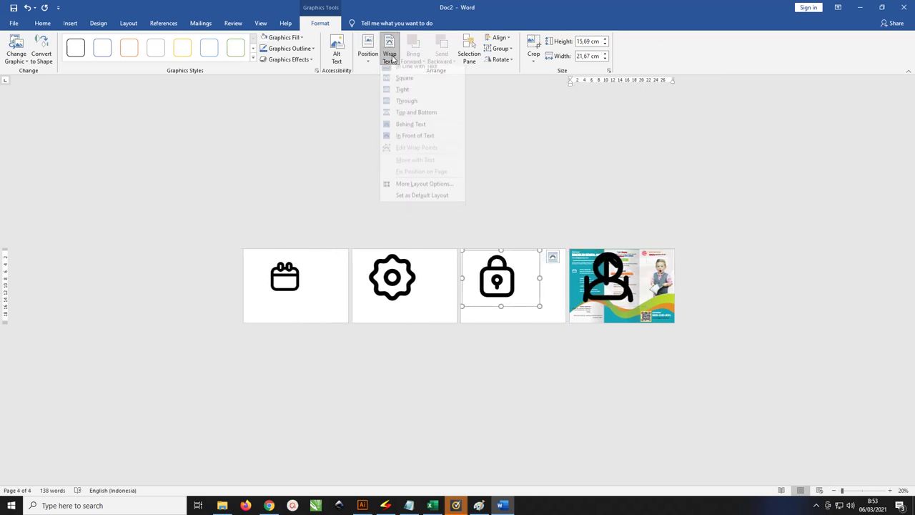
{"action": "left_click", "coordinate": [422, 141]}
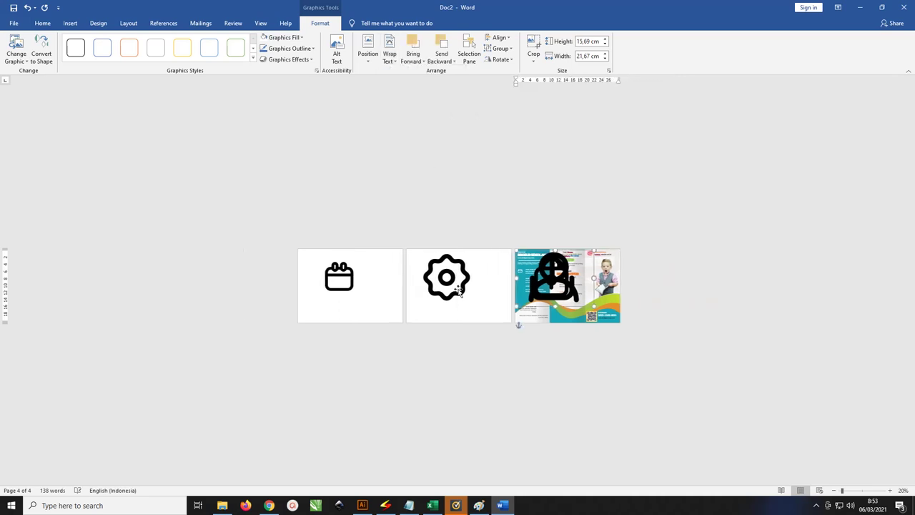
Step: Float the gear icon and the next stacked icon in front of text
{"action": "left_click", "coordinate": [389, 54]}
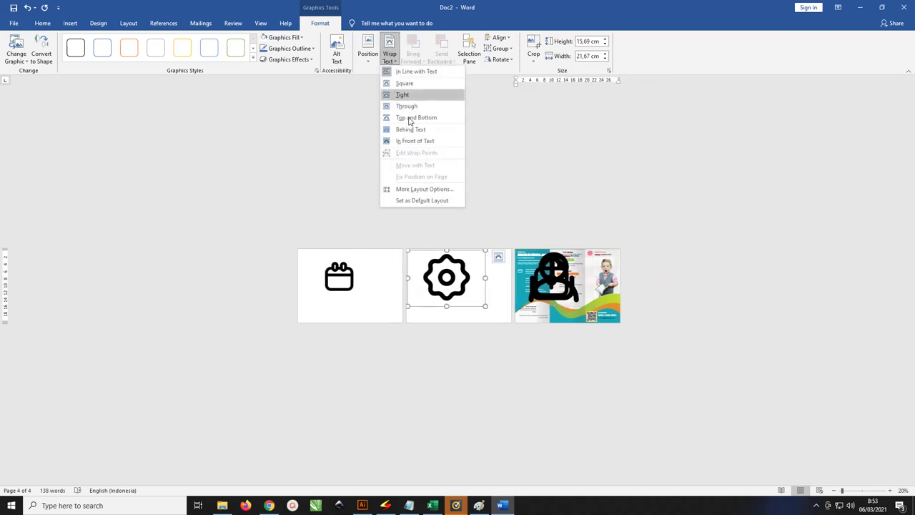
{"action": "left_click", "coordinate": [422, 139]}
{"action": "left_click", "coordinate": [385, 258]}
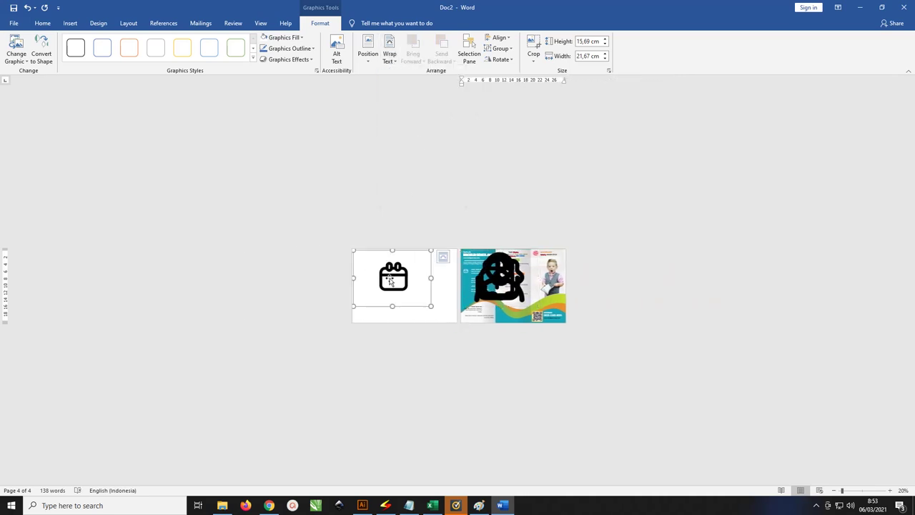
{"action": "left_click", "coordinate": [390, 53]}
{"action": "left_click", "coordinate": [424, 141]}
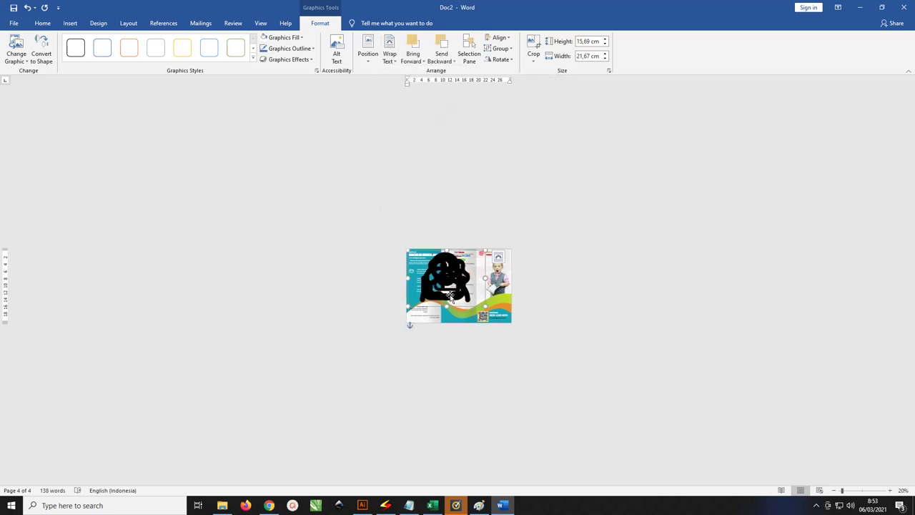
Step: Reposition a picture and review its wrapping settings
{"action": "scroll", "coordinate": [474, 265], "scroll_direction": "up", "scroll_amount": 5}
{"action": "mouse_move", "coordinate": [551, 165]}
{"action": "left_mouse_down"}
{"action": "mouse_move", "coordinate": [449, 218]}
{"action": "mouse_move", "coordinate": [452, 203]}
{"action": "left_mouse_up"}
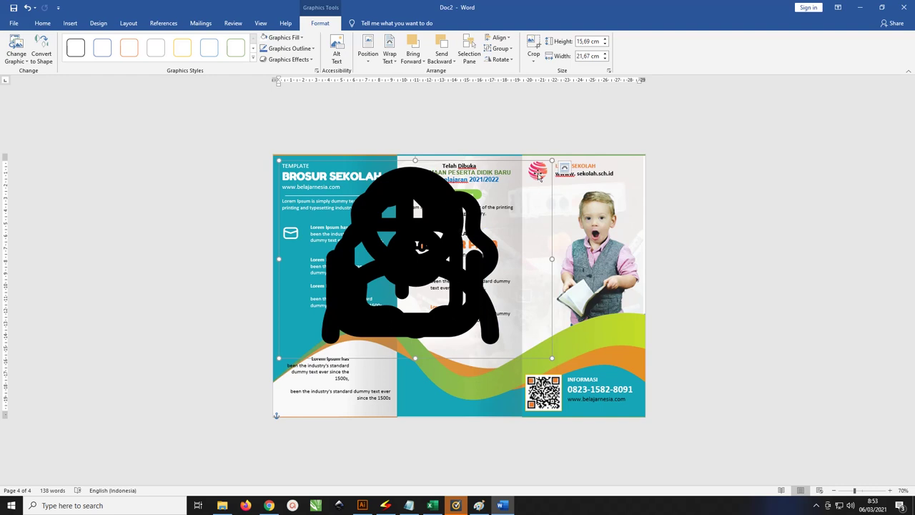
{"action": "left_click", "coordinate": [564, 166]}
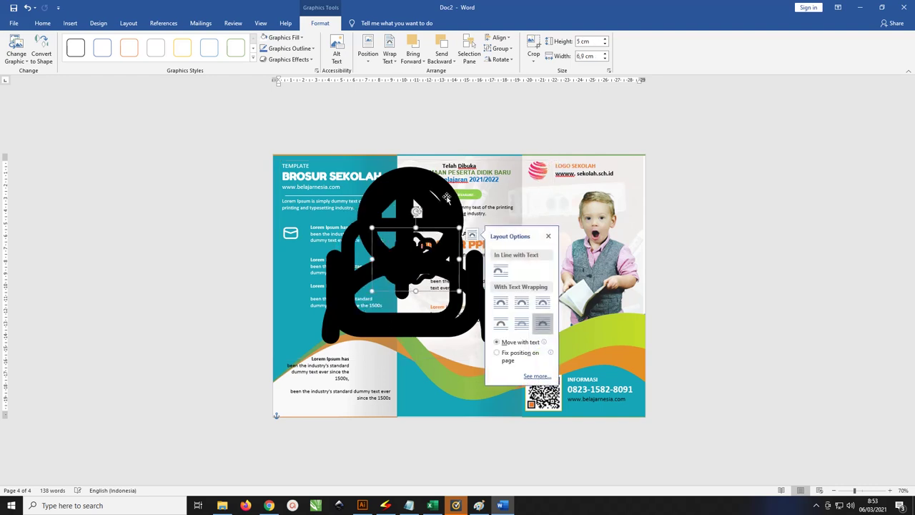
{"action": "left_click", "coordinate": [467, 199]}
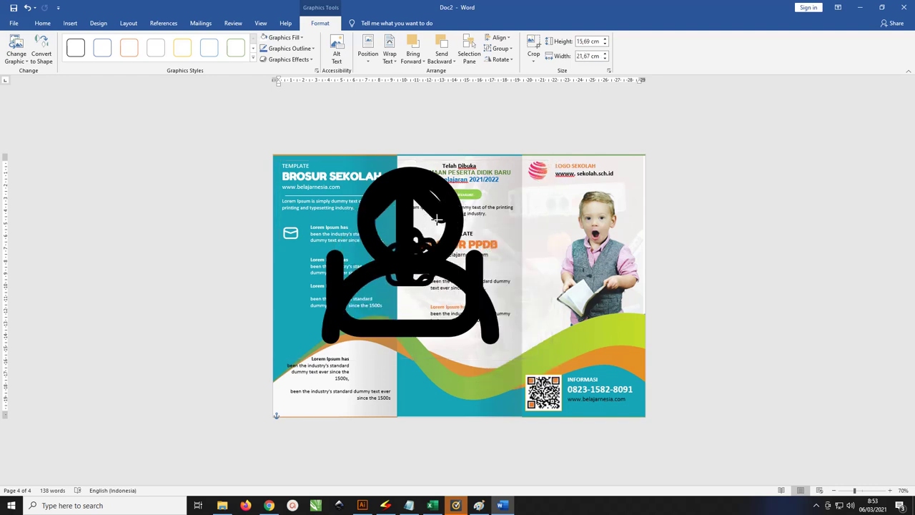
{"action": "left_click", "coordinate": [564, 165]}
{"action": "left_click", "coordinate": [520, 181]}
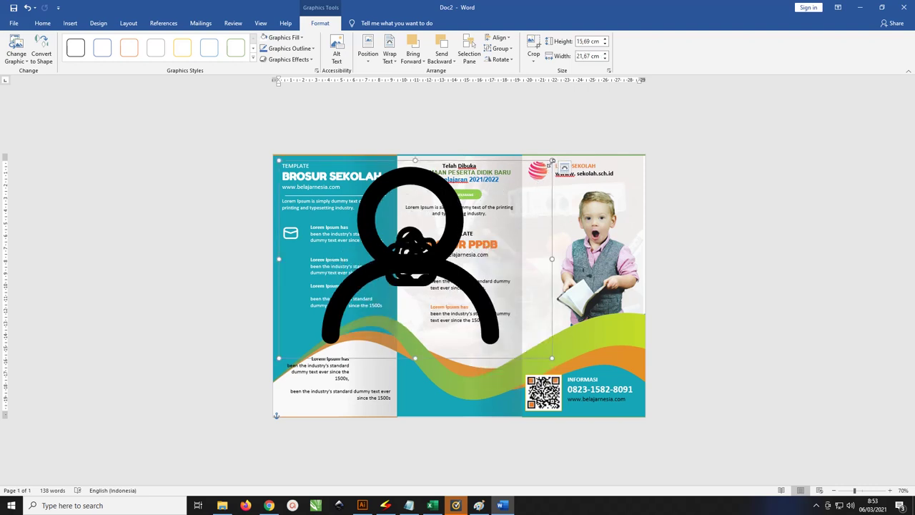
Step: Move the calendar icon beside the second Lorem Ipsum item, enlarge it slightly, and make it white
{"action": "left_click", "coordinate": [434, 255]}
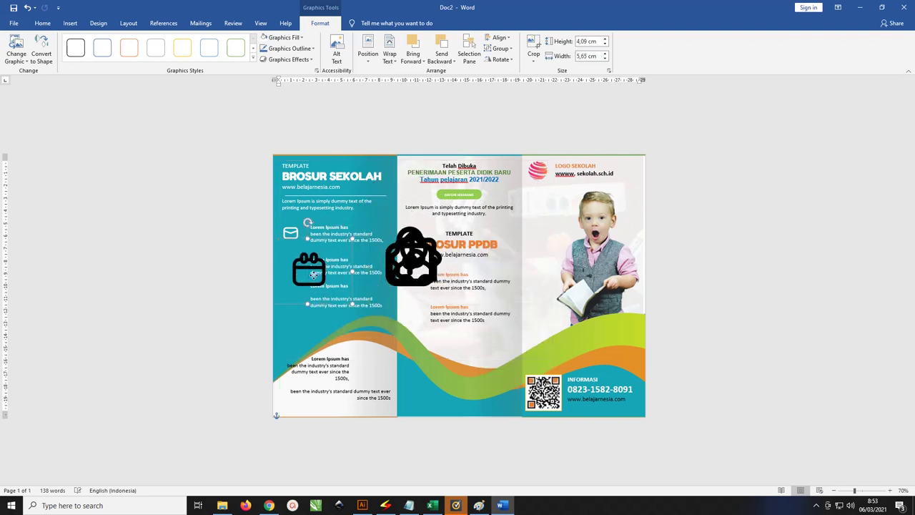
{"action": "left_click_drag", "start_coordinate": [422, 261], "coordinate": [296, 274]}
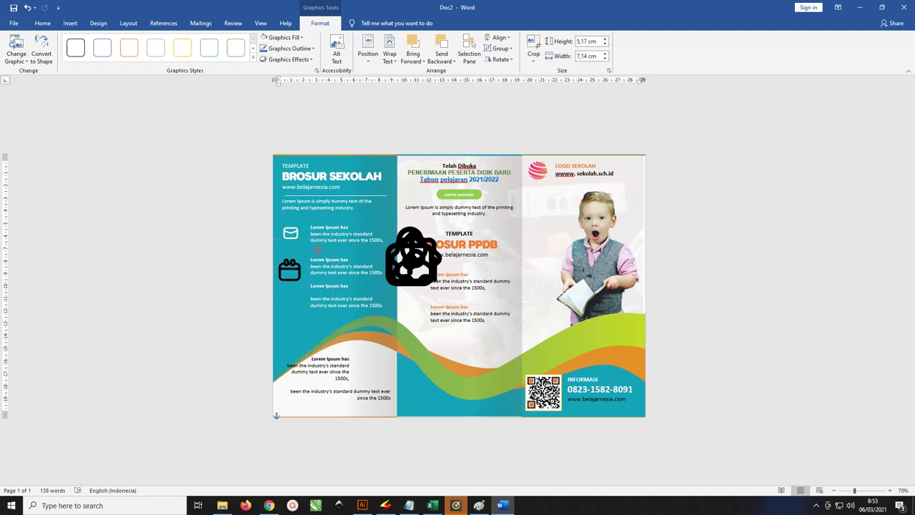
{"action": "left_click", "coordinate": [306, 274]}
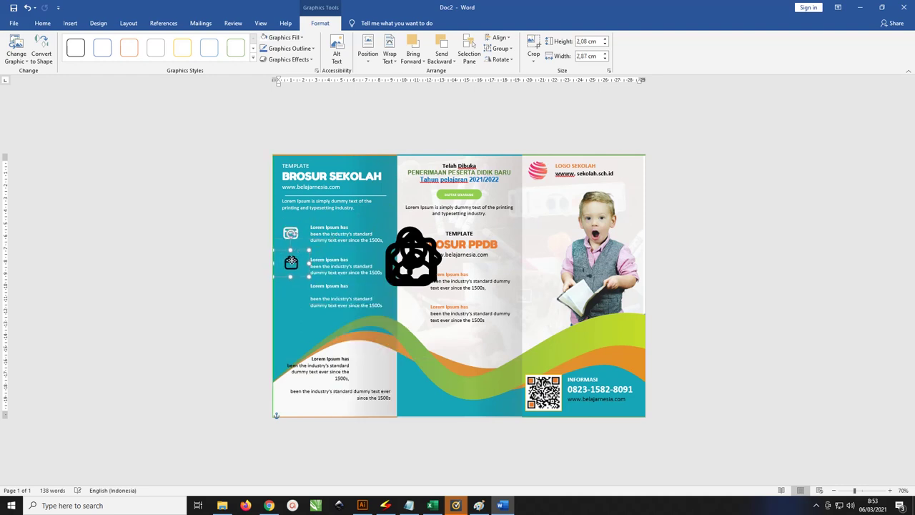
{"action": "left_click_drag", "start_coordinate": [309, 277], "coordinate": [316, 283]}
{"action": "left_click", "coordinate": [329, 254]}
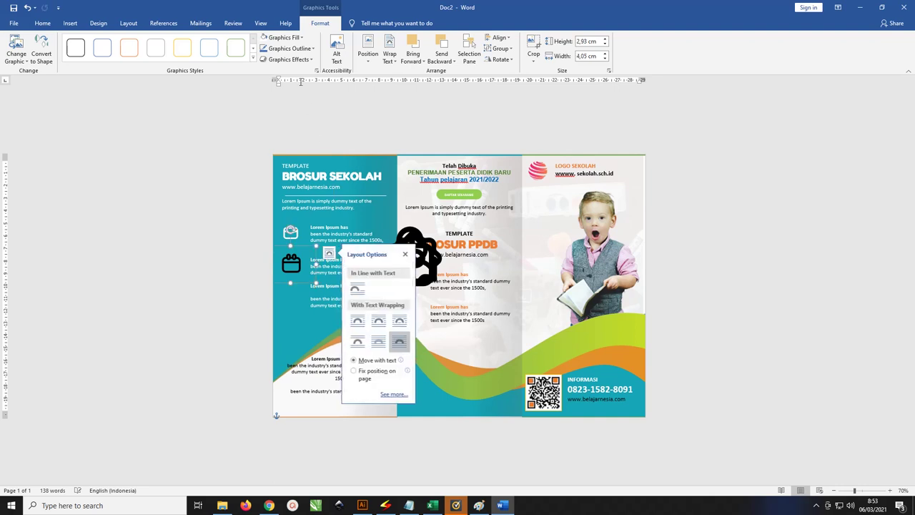
{"action": "left_click", "coordinate": [284, 37]}
{"action": "left_click", "coordinate": [270, 59]}
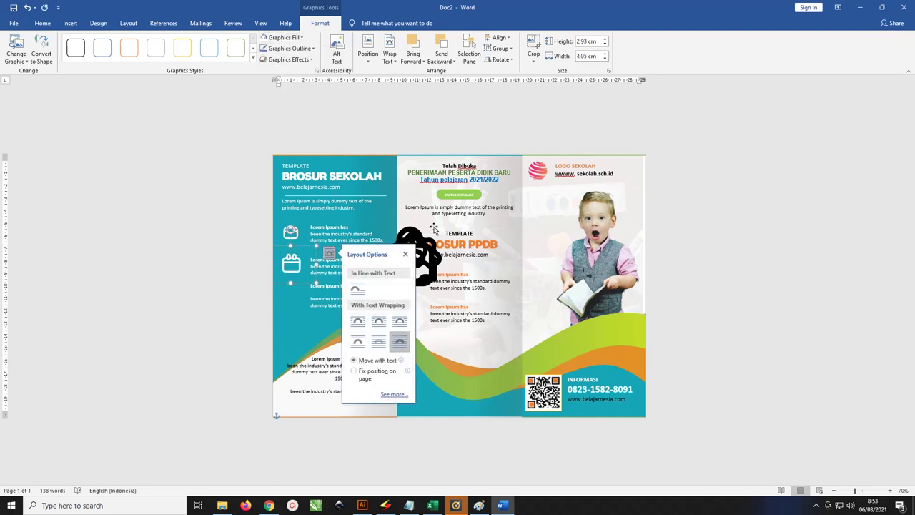
Step: Place the gear icon under the calendar, make it white, and shrink it to 1.81 × 2.5 cm
{"action": "left_click_drag", "start_coordinate": [369, 275], "coordinate": [299, 307]}
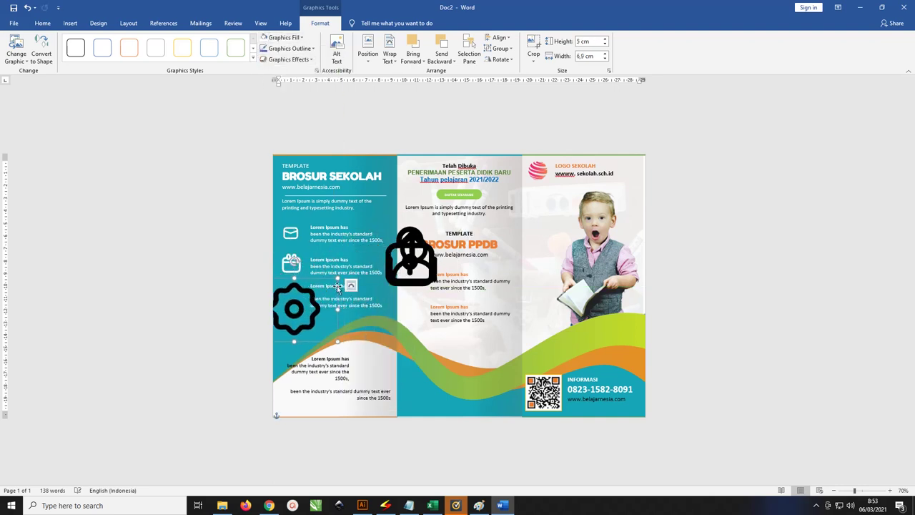
{"action": "left_click_drag", "start_coordinate": [337, 278], "coordinate": [295, 294]}
{"action": "left_click", "coordinate": [326, 302]}
{"action": "left_click", "coordinate": [285, 37]}
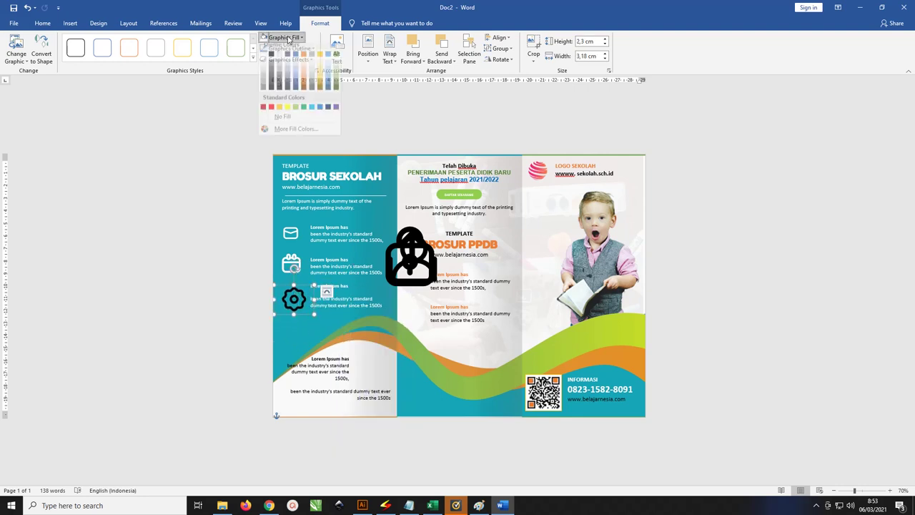
{"action": "left_click", "coordinate": [264, 63]}
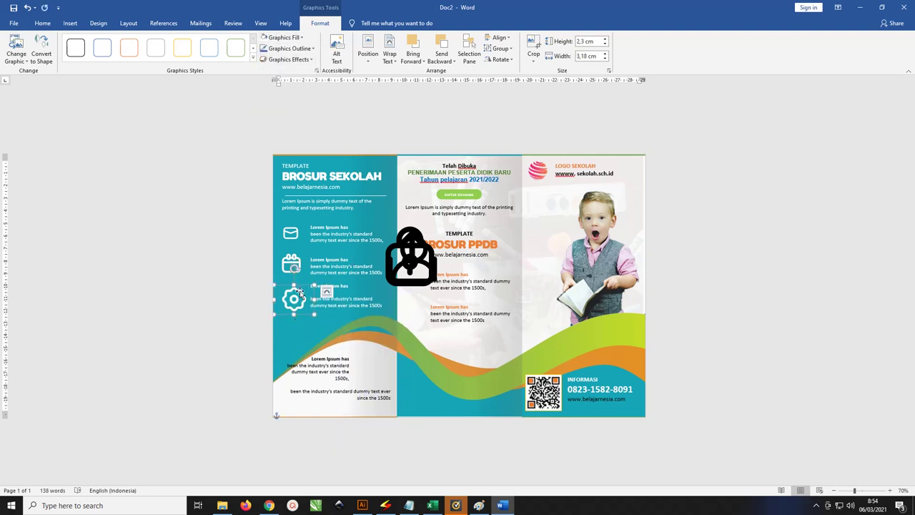
{"action": "left_click_drag", "start_coordinate": [299, 293], "coordinate": [288, 291]}
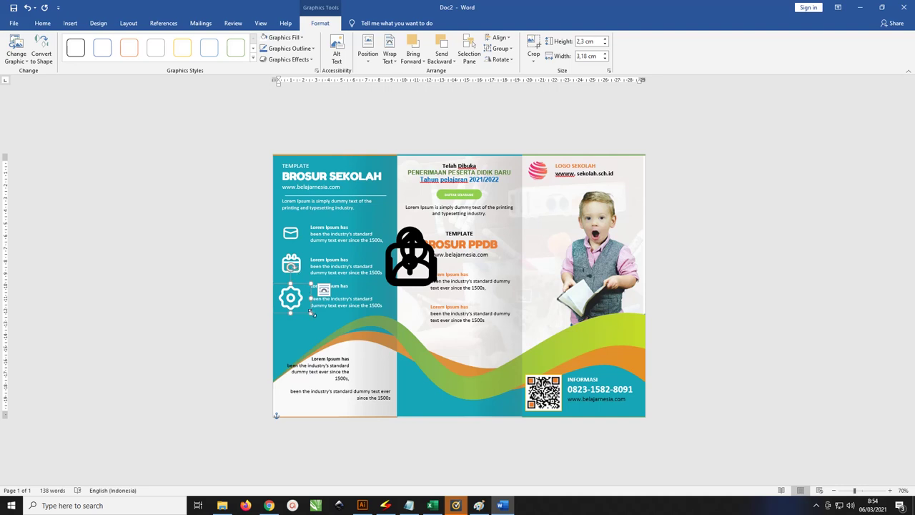
{"action": "left_click_drag", "start_coordinate": [309, 313], "coordinate": [301, 301]}
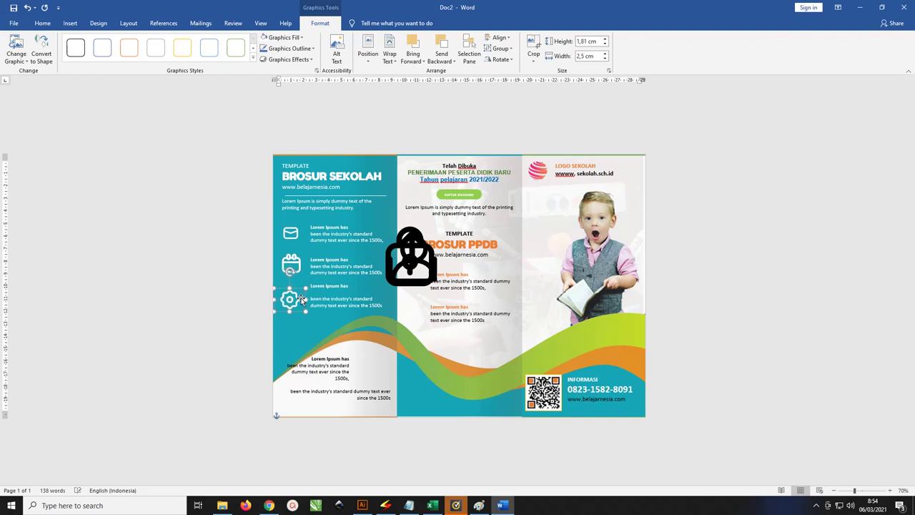
Step: Pull the lock and upload icons off the stack and place the person icon beside the orange heading
{"action": "left_click", "coordinate": [413, 236]}
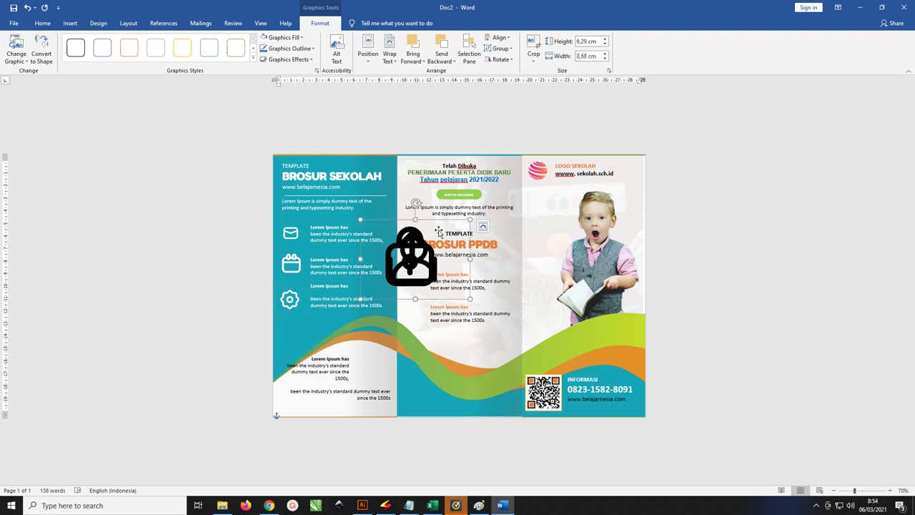
{"action": "left_click_drag", "start_coordinate": [439, 231], "coordinate": [502, 318]}
{"action": "left_click_drag", "start_coordinate": [430, 291], "coordinate": [396, 375]}
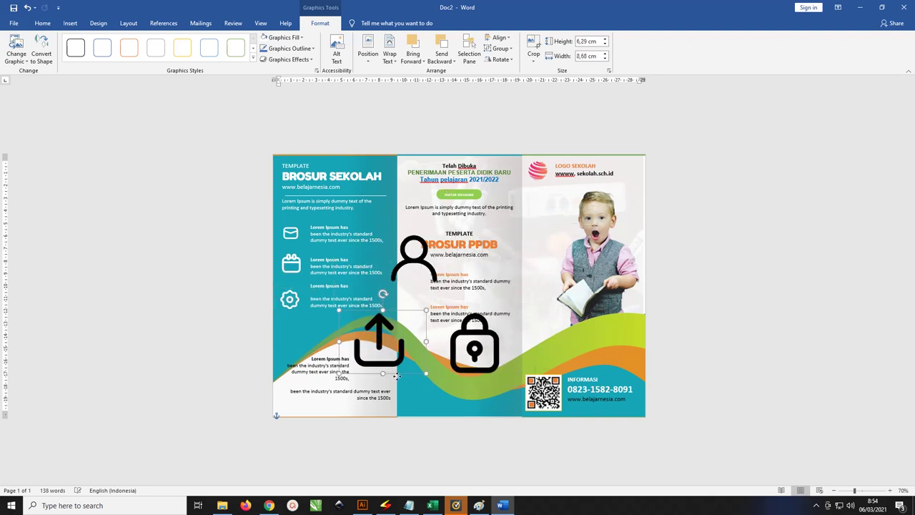
{"action": "mouse_move", "coordinate": [445, 241]}
{"action": "left_mouse_down"}
{"action": "mouse_move", "coordinate": [446, 265]}
{"action": "mouse_move", "coordinate": [417, 281]}
{"action": "left_mouse_up"}
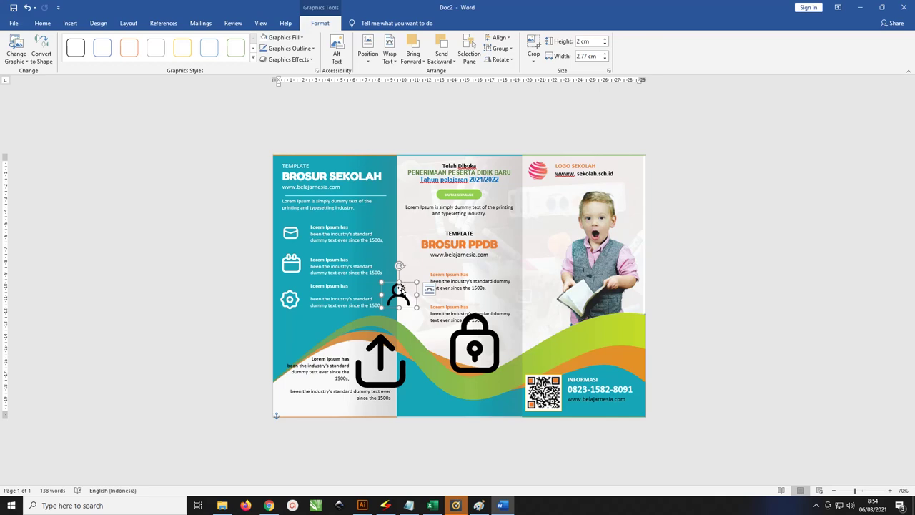
{"action": "mouse_move", "coordinate": [399, 290]}
{"action": "left_mouse_down"}
{"action": "mouse_move", "coordinate": [417, 285]}
{"action": "mouse_move", "coordinate": [339, 282]}
{"action": "left_mouse_up"}
{"action": "scroll", "coordinate": [417, 285], "scroll_direction": "up", "scroll_amount": 8}
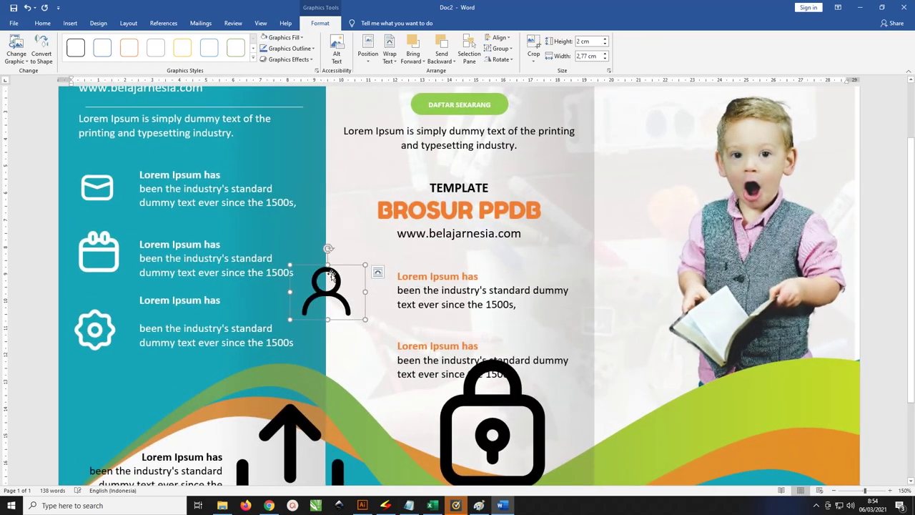
Step: Draw a yellow circle with no outline in the centre panel
{"action": "left_click", "coordinate": [71, 25]}
{"action": "left_click", "coordinate": [131, 49]}
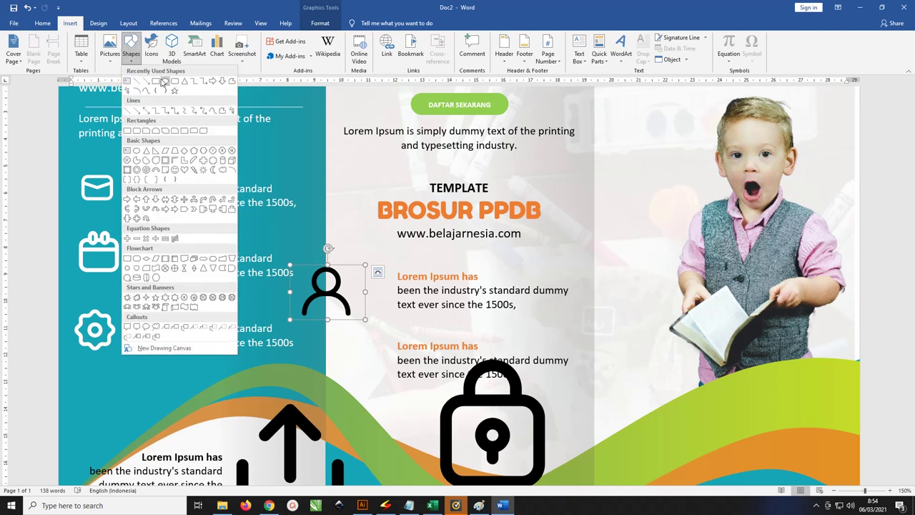
{"action": "left_click", "coordinate": [164, 82]}
{"action": "left_click_drag", "start_coordinate": [464, 259], "coordinate": [499, 295]}
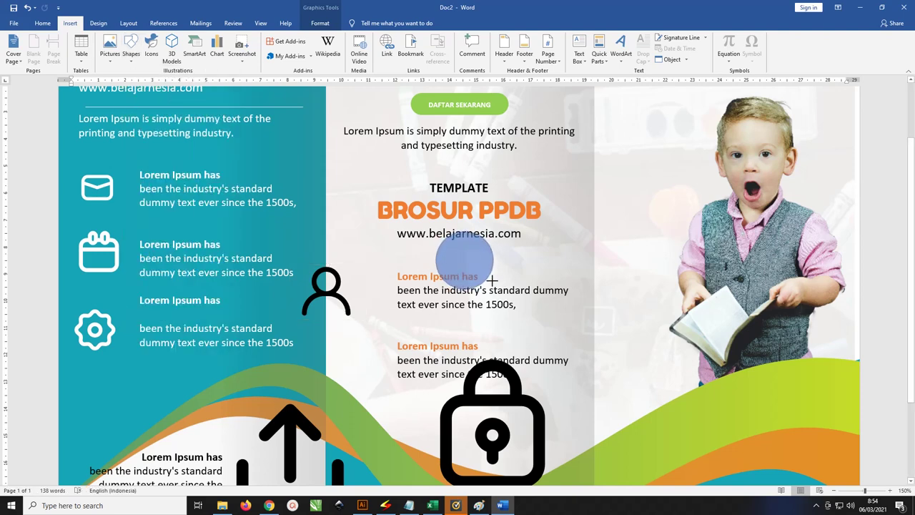
{"action": "left_click", "coordinate": [349, 37]}
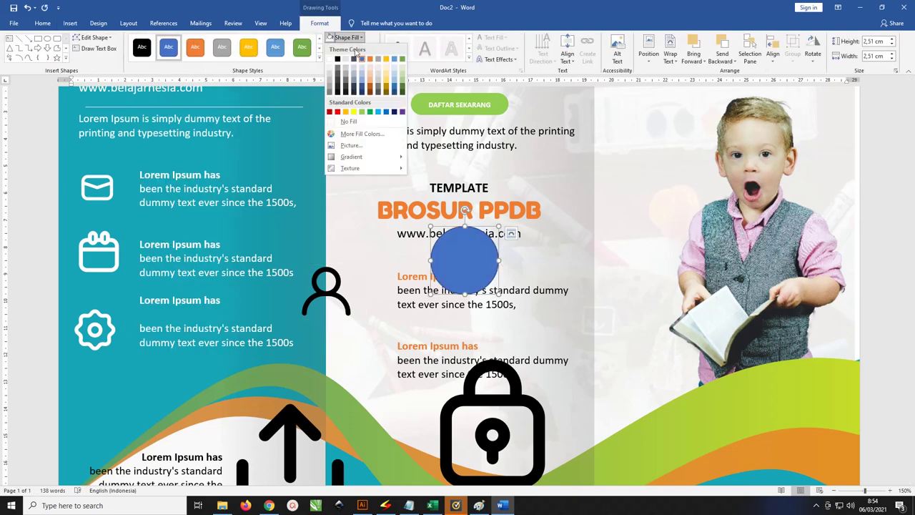
{"action": "left_click", "coordinate": [348, 106]}
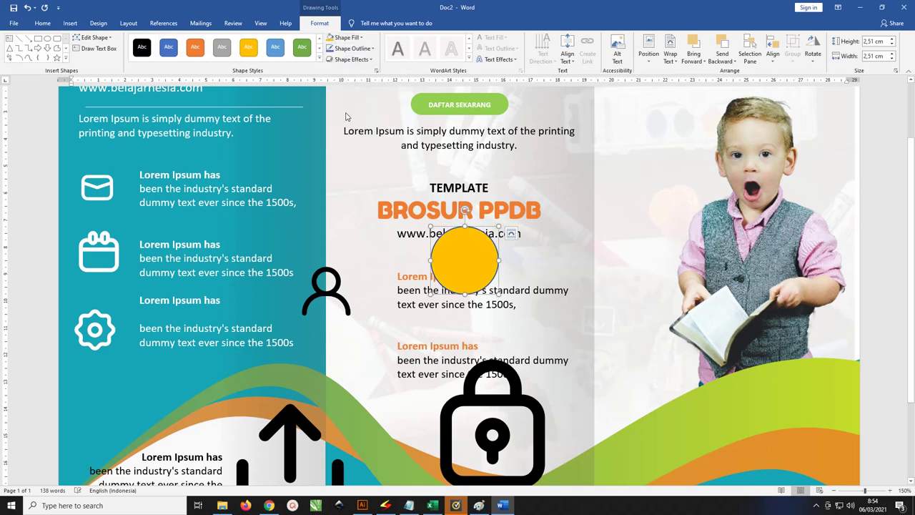
{"action": "left_click", "coordinate": [352, 48]}
{"action": "left_click", "coordinate": [354, 132]}
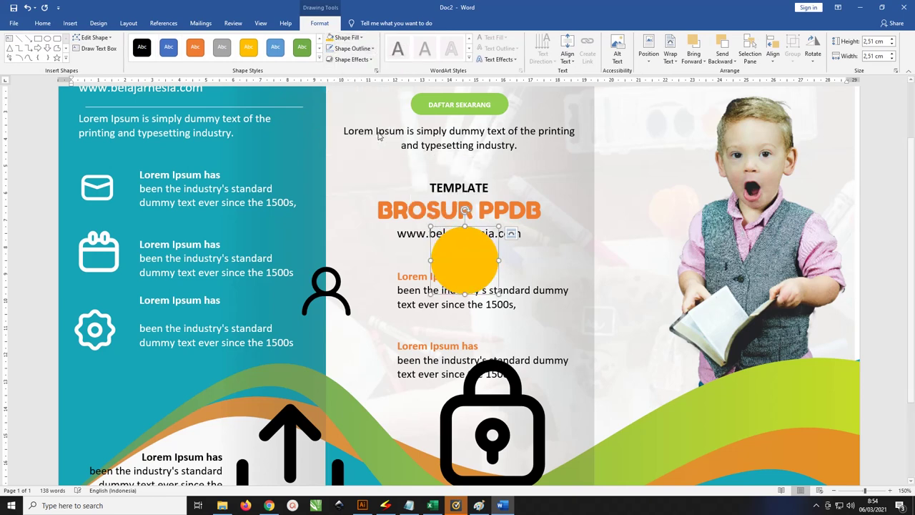
Step: Put the yellow circle behind the person icon and shrink the icon to fit it
{"action": "mouse_move", "coordinate": [462, 256]}
{"action": "left_mouse_down"}
{"action": "mouse_move", "coordinate": [372, 283]}
{"action": "mouse_move", "coordinate": [364, 274]}
{"action": "mouse_move", "coordinate": [351, 287]}
{"action": "mouse_move", "coordinate": [367, 276]}
{"action": "left_mouse_up"}
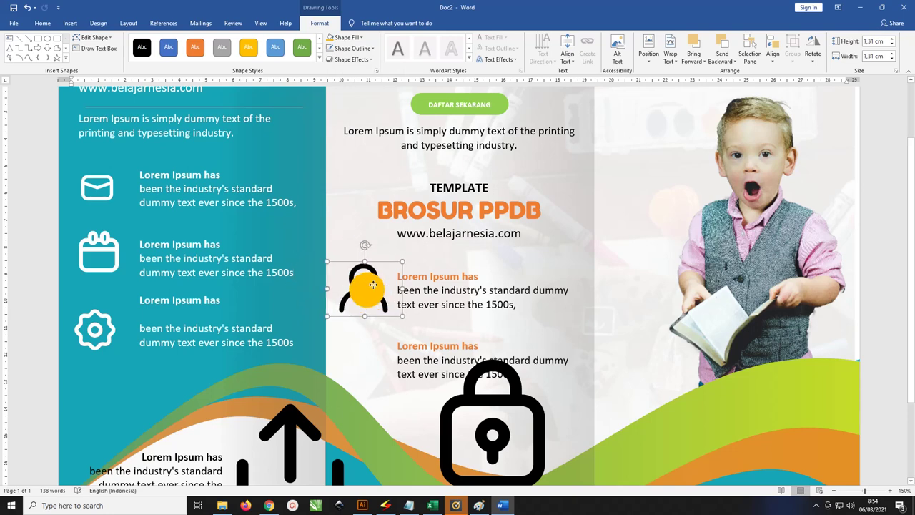
{"action": "right_click", "coordinate": [366, 270]}
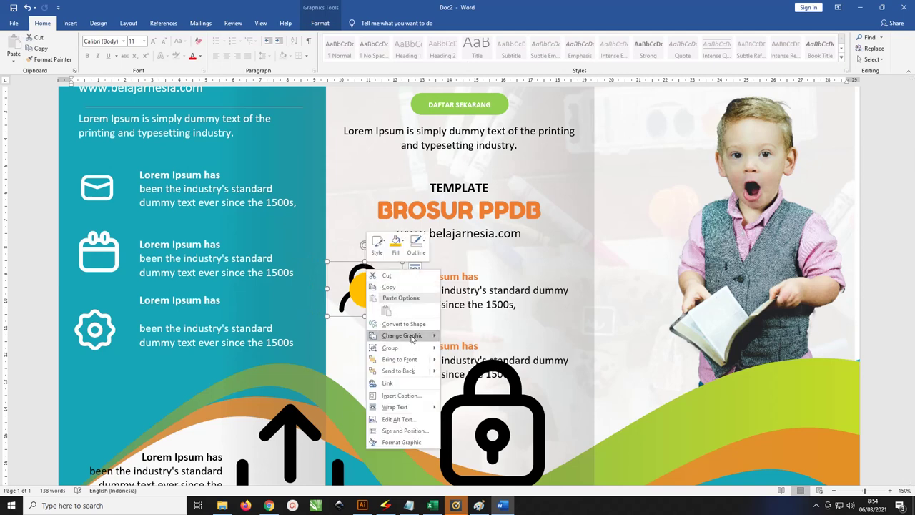
{"action": "left_click", "coordinate": [421, 361]}
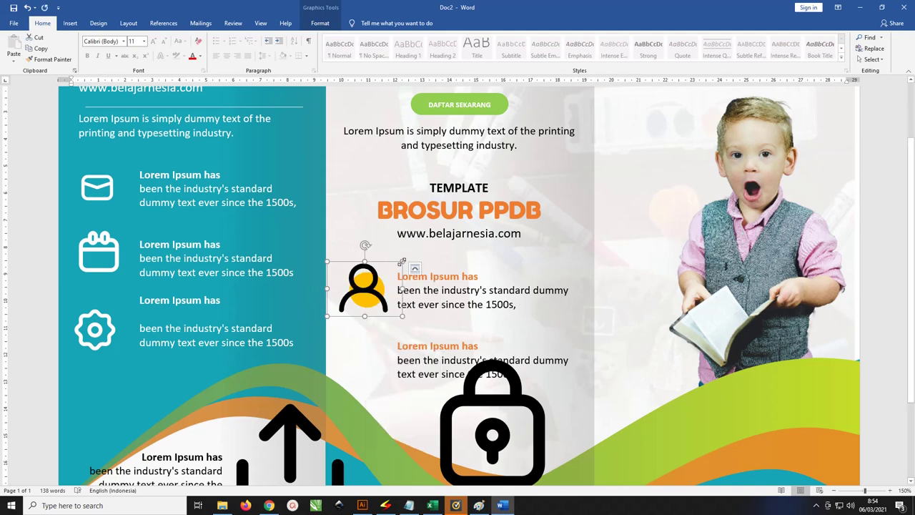
{"action": "left_click_drag", "start_coordinate": [402, 262], "coordinate": [366, 289]}
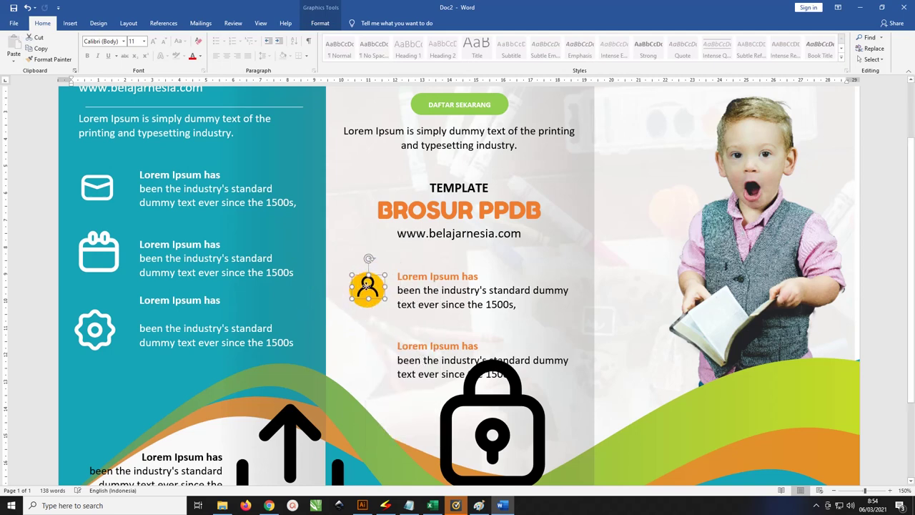
Step: Make the person icon white and copy the yellow circle beside the second item
{"action": "left_click", "coordinate": [319, 23]}
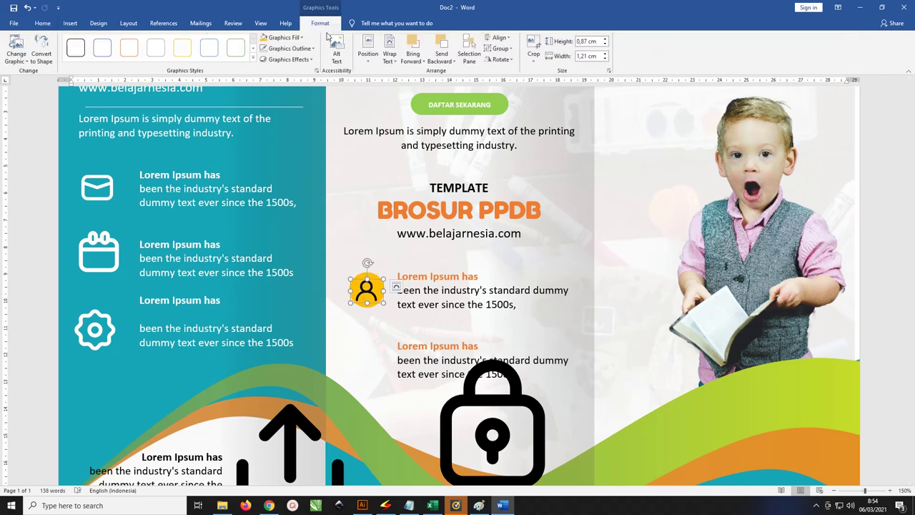
{"action": "left_click", "coordinate": [288, 40]}
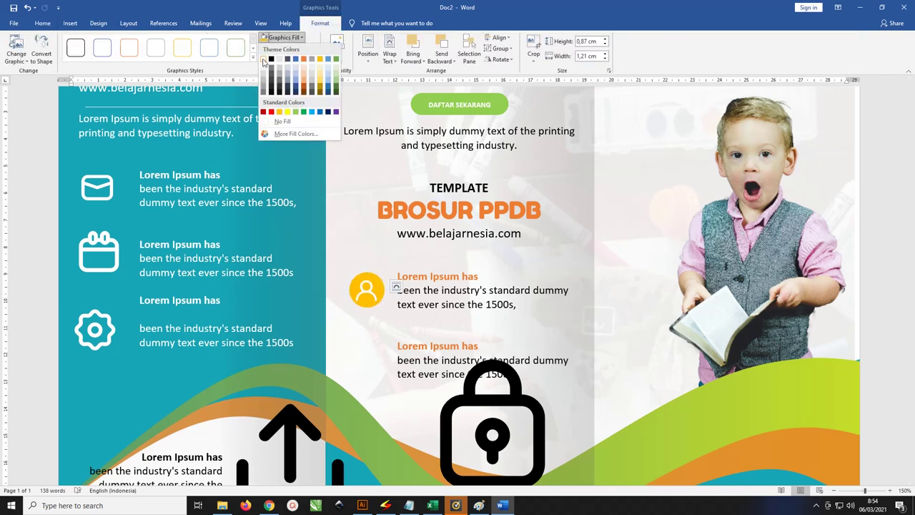
{"action": "left_click", "coordinate": [266, 60]}
{"action": "mouse_move", "coordinate": [384, 280]}
{"action": "left_mouse_down"}
{"action": "mouse_move", "coordinate": [370, 278]}
{"action": "mouse_move", "coordinate": [373, 359]}
{"action": "left_mouse_up"}
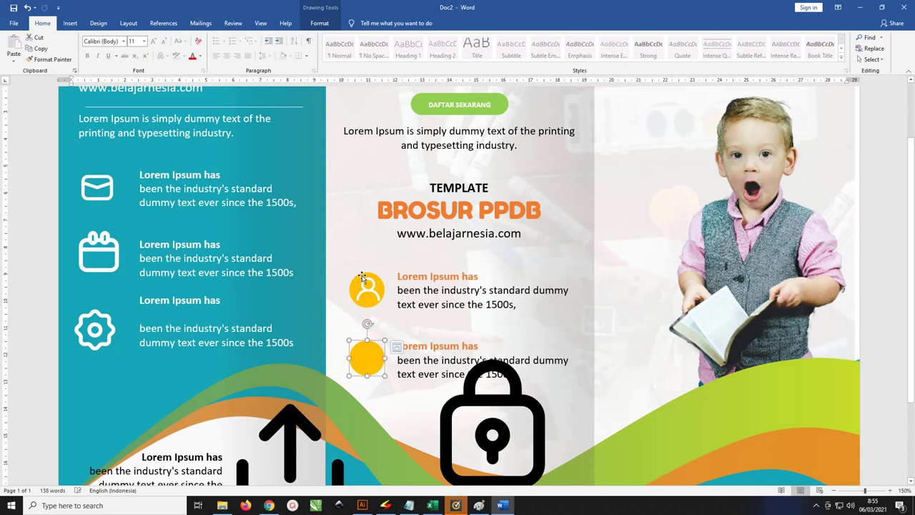
Step: Place the upload arrow on the second yellow circle, bring it to front, fill it white and shrink it
{"action": "scroll", "coordinate": [375, 249], "scroll_direction": "down", "scroll_amount": 3}
{"action": "left_click", "coordinate": [298, 299]}
{"action": "left_click_drag", "start_coordinate": [291, 311], "coordinate": [391, 196]}
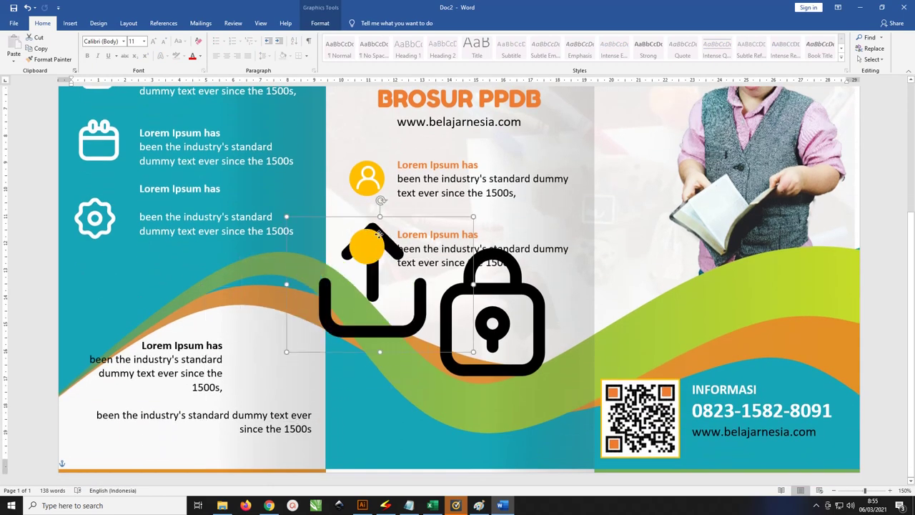
{"action": "right_click", "coordinate": [405, 199]}
{"action": "left_click", "coordinate": [458, 287]}
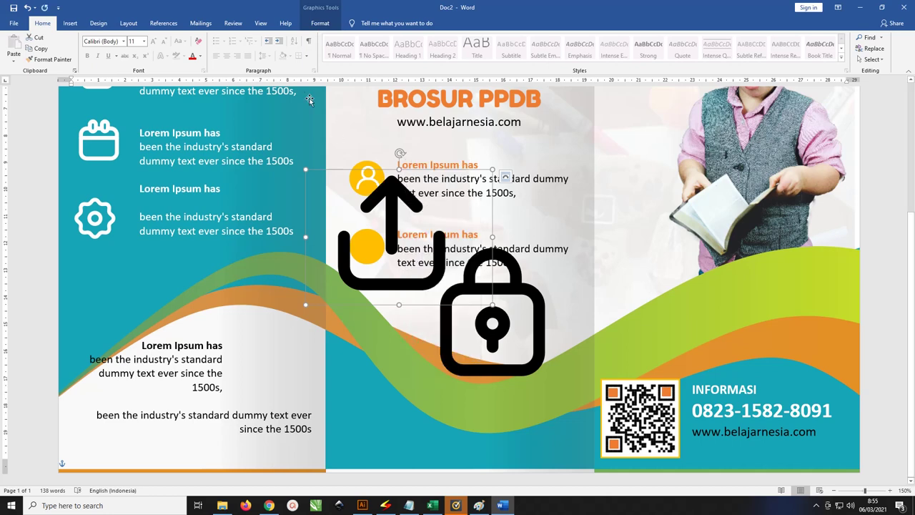
{"action": "left_click", "coordinate": [320, 23]}
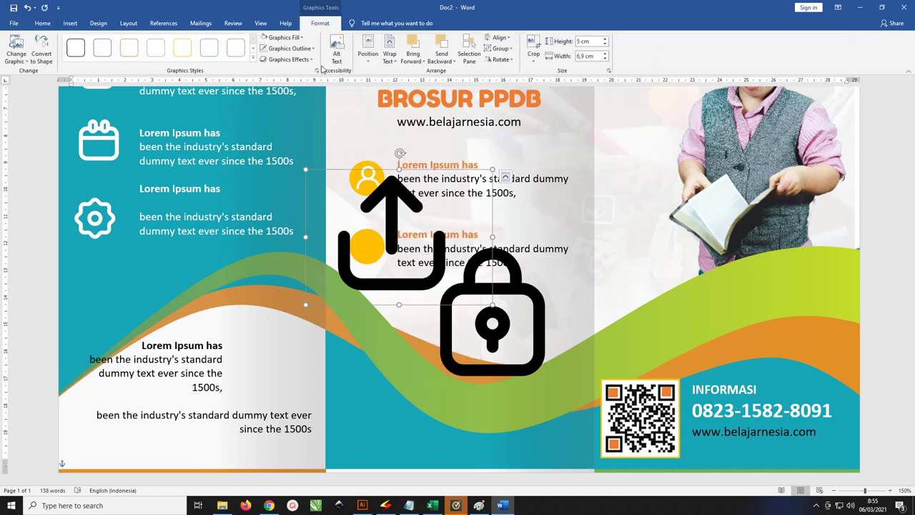
{"action": "left_click", "coordinate": [302, 37]}
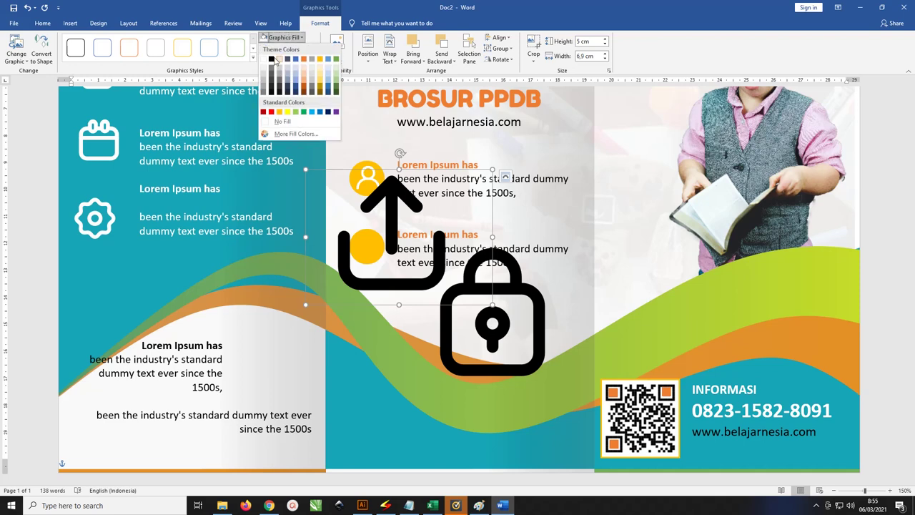
{"action": "left_click", "coordinate": [267, 53]}
{"action": "mouse_move", "coordinate": [494, 169]}
{"action": "left_mouse_down"}
{"action": "mouse_move", "coordinate": [411, 228]}
{"action": "mouse_move", "coordinate": [370, 231]}
{"action": "mouse_move", "coordinate": [388, 231]}
{"action": "mouse_move", "coordinate": [368, 240]}
{"action": "left_mouse_up"}
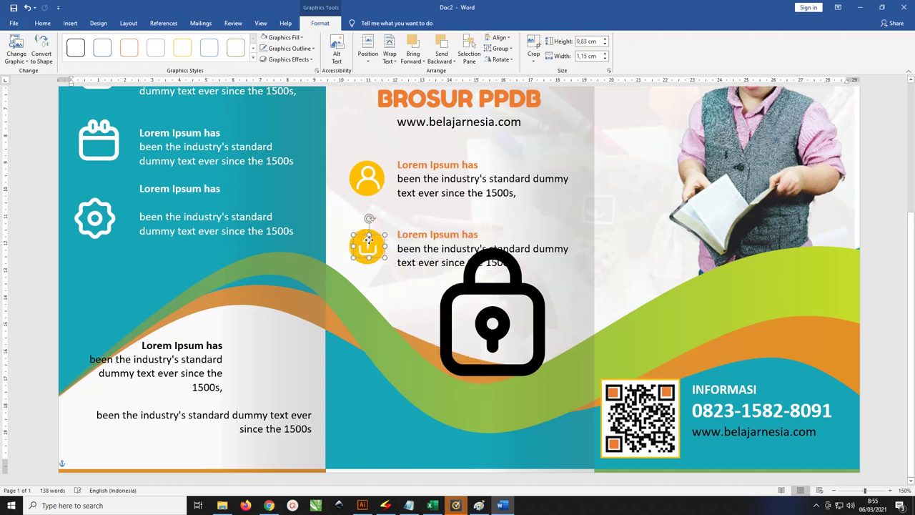
Step: Move the lock icon into the left panel and shrink it beside the lower text
{"action": "left_click_drag", "start_coordinate": [494, 291], "coordinate": [306, 319]}
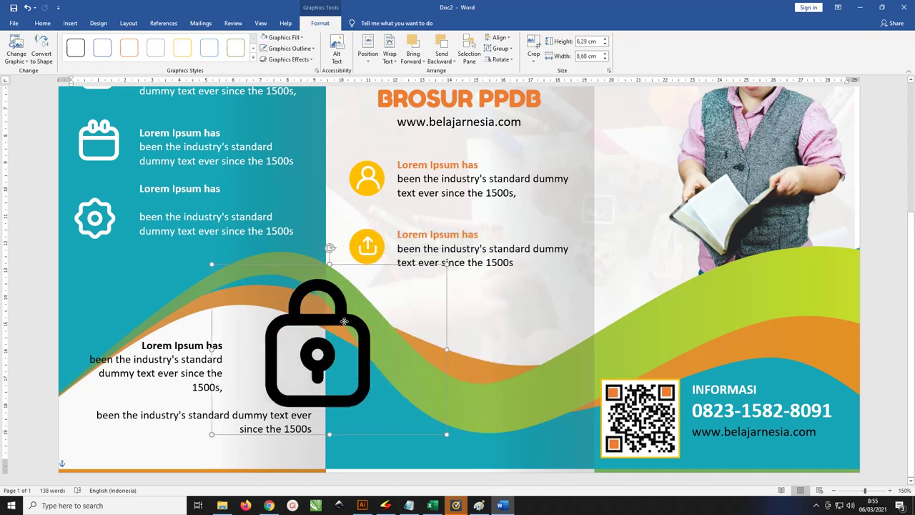
{"action": "left_click_drag", "start_coordinate": [401, 262], "coordinate": [338, 319]}
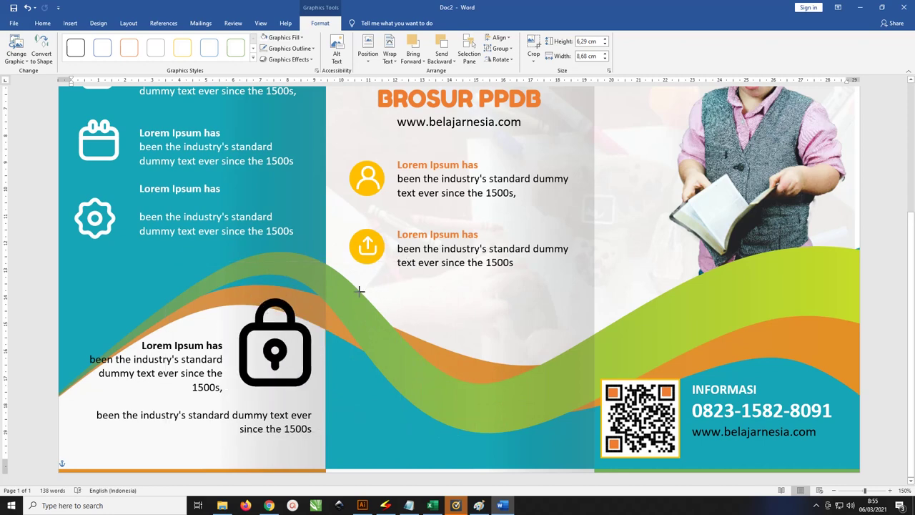
{"action": "left_click", "coordinate": [347, 309]}
{"action": "left_click", "coordinate": [284, 346]}
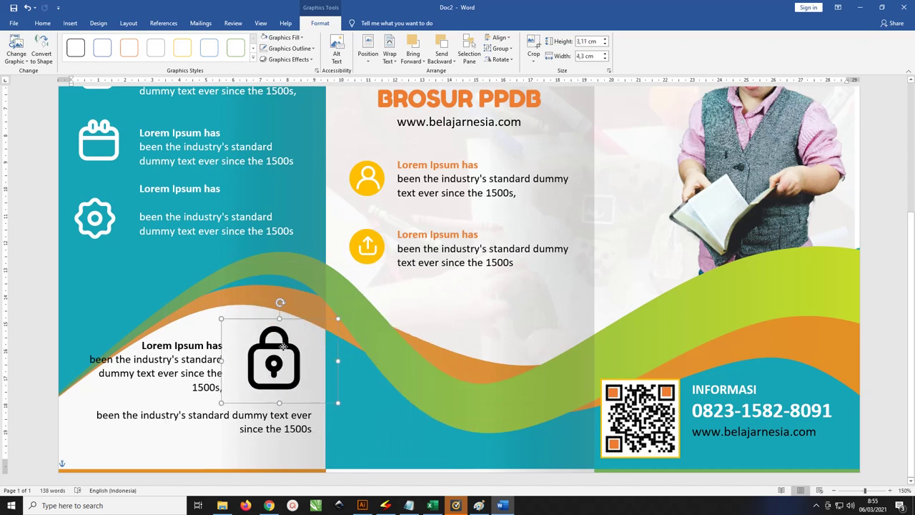
{"action": "left_click_drag", "start_coordinate": [339, 319], "coordinate": [317, 331]}
{"action": "left_click", "coordinate": [331, 336]}
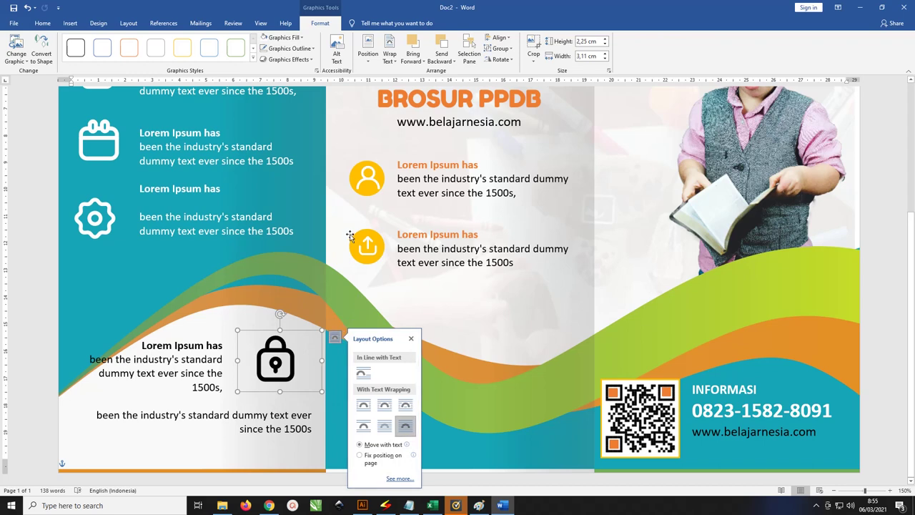
{"action": "left_click", "coordinate": [353, 238]}
Step: Copy a yellow circle beside the lock and bring the shrunken lock in front of it
{"action": "left_click", "coordinate": [354, 240]}
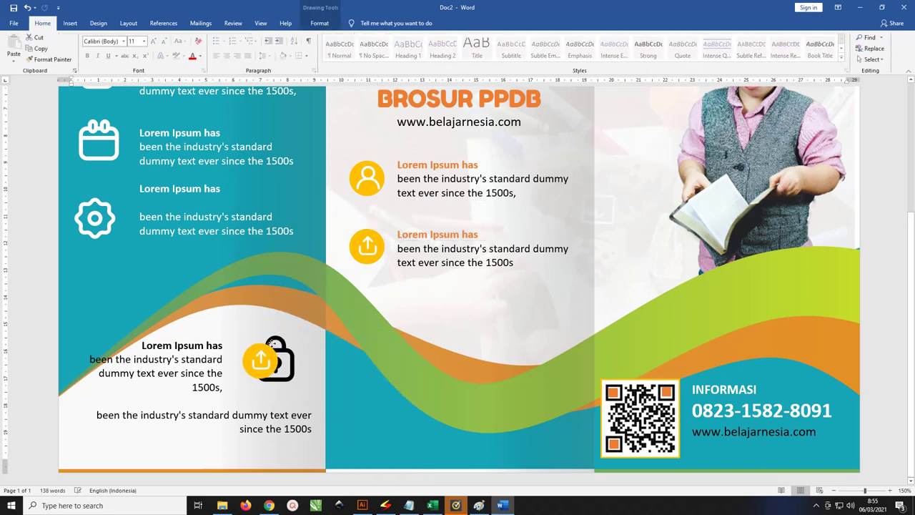
{"action": "left_click_drag", "start_coordinate": [335, 256], "coordinate": [307, 335]}
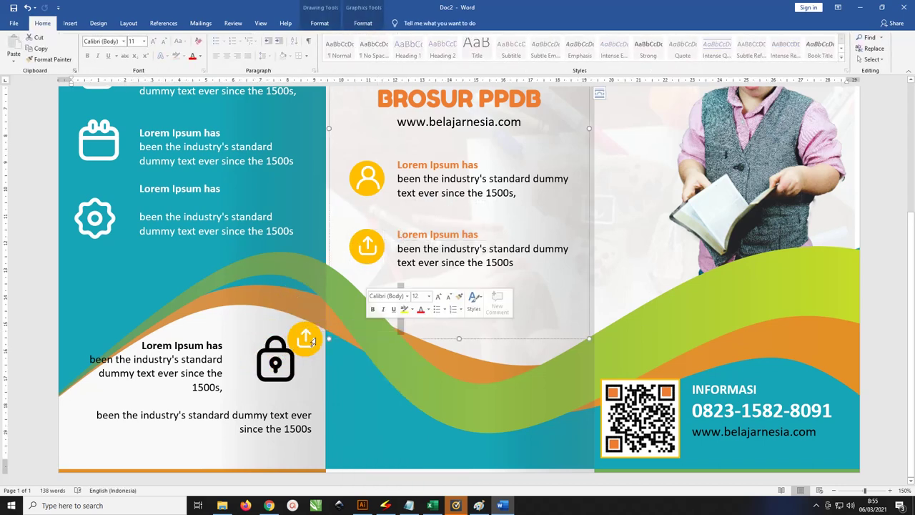
{"action": "key", "text": "Escape"}
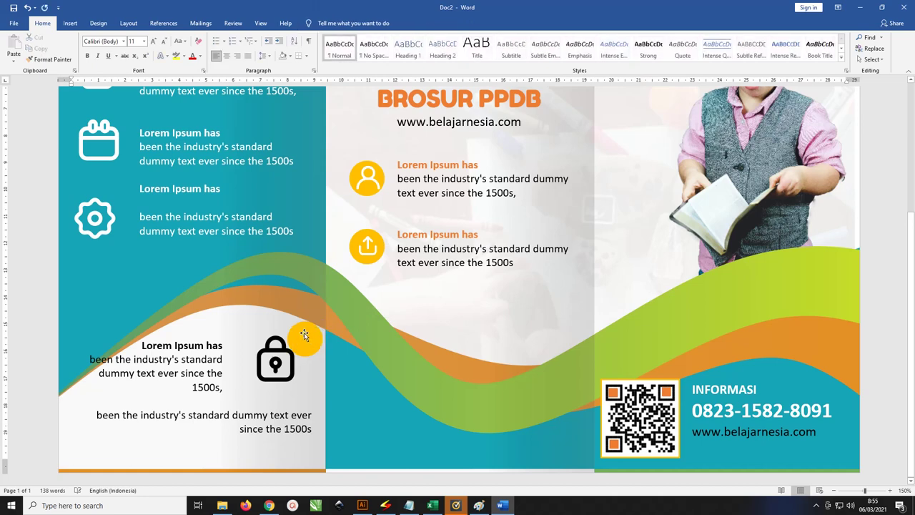
{"action": "left_click", "coordinate": [268, 350]}
{"action": "right_click", "coordinate": [272, 352]}
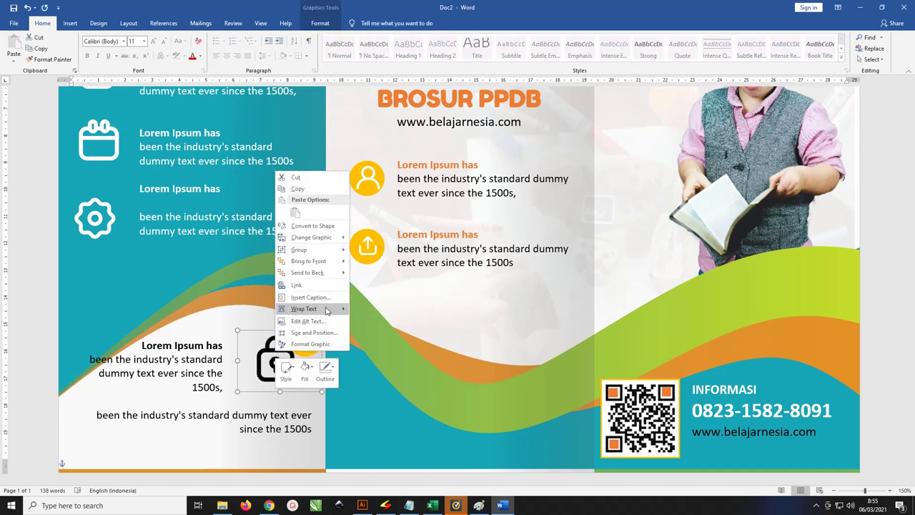
{"action": "left_click", "coordinate": [309, 261]}
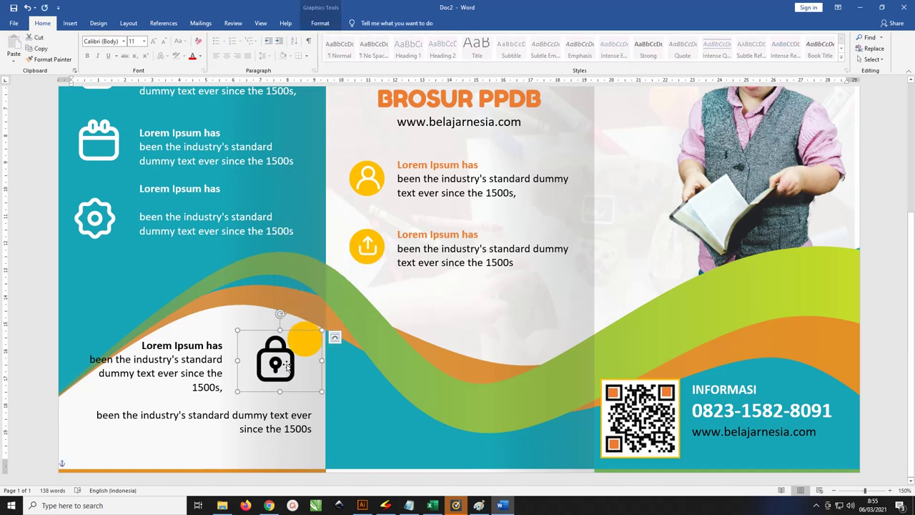
{"action": "left_click_drag", "start_coordinate": [236, 392], "coordinate": [303, 341]}
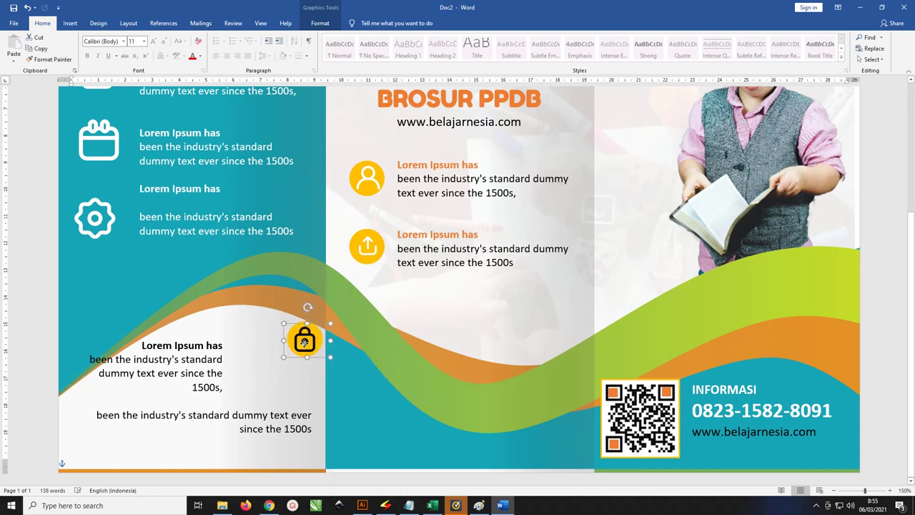
Step: Make the lock icon white, reposition it beside the text and enlarge it on its circle
{"action": "left_click", "coordinate": [320, 23]}
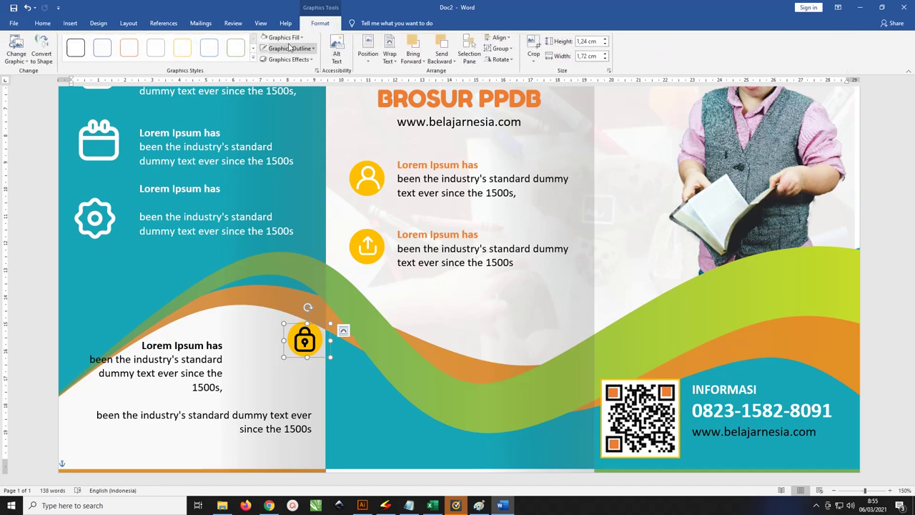
{"action": "left_click", "coordinate": [292, 332]}
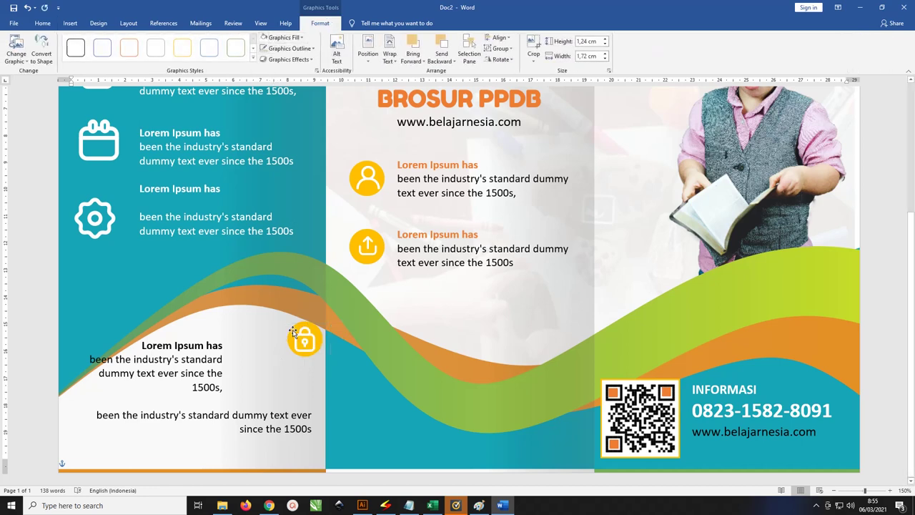
{"action": "left_click", "coordinate": [300, 331]}
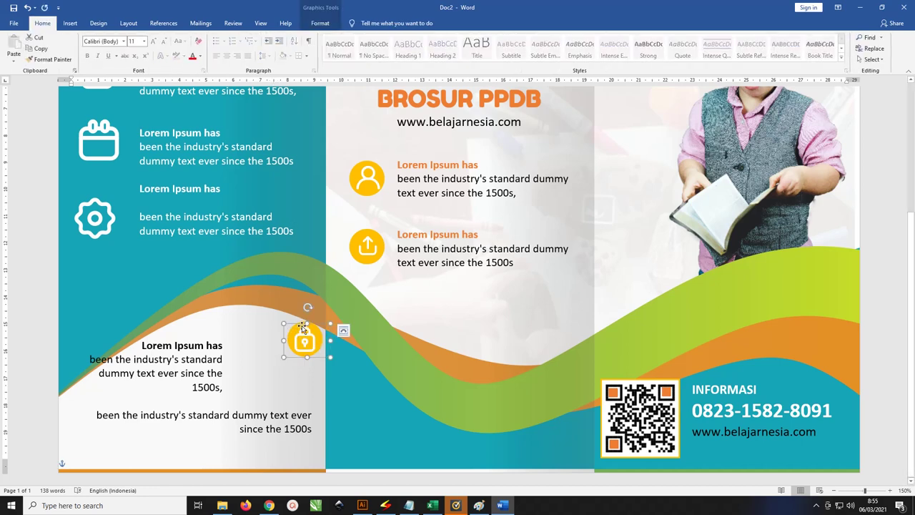
{"action": "mouse_move", "coordinate": [304, 327]}
{"action": "left_mouse_down"}
{"action": "mouse_move", "coordinate": [270, 345]}
{"action": "mouse_move", "coordinate": [279, 353]}
{"action": "left_mouse_up"}
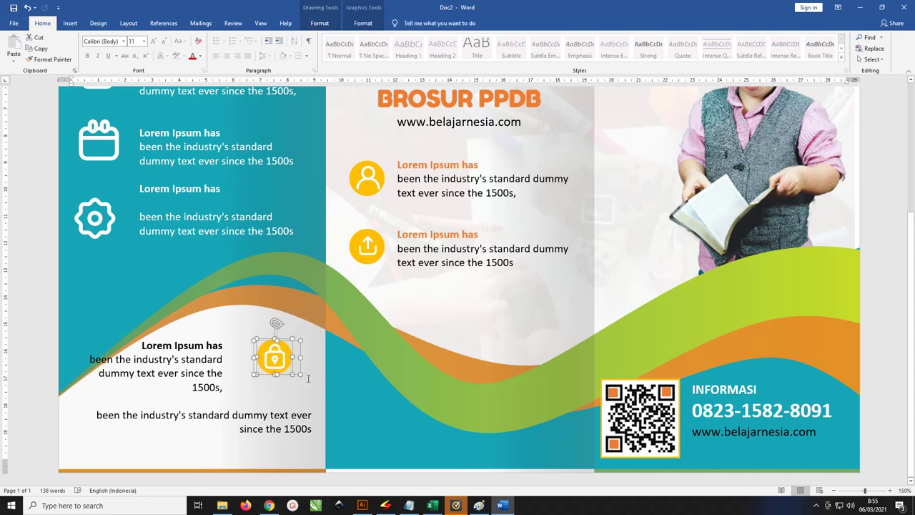
{"action": "left_click_drag", "start_coordinate": [300, 374], "coordinate": [324, 387]}
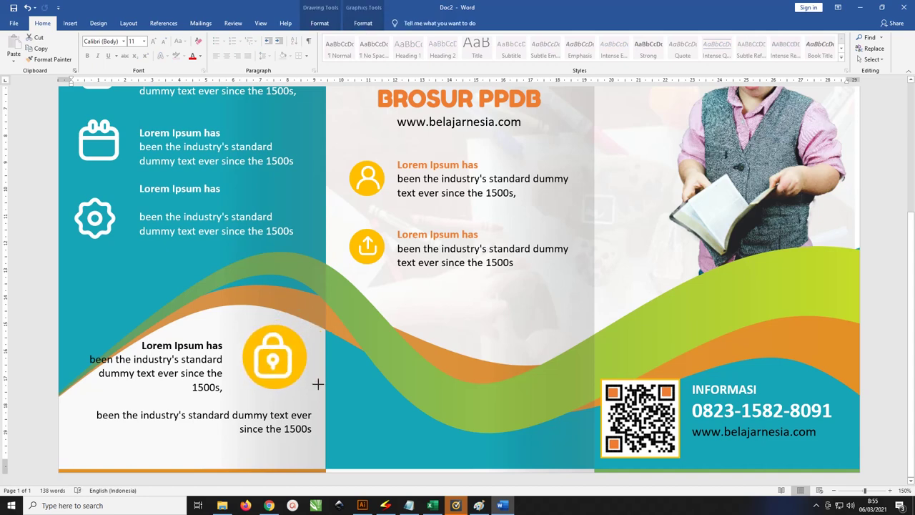
{"action": "left_click", "coordinate": [274, 363]}
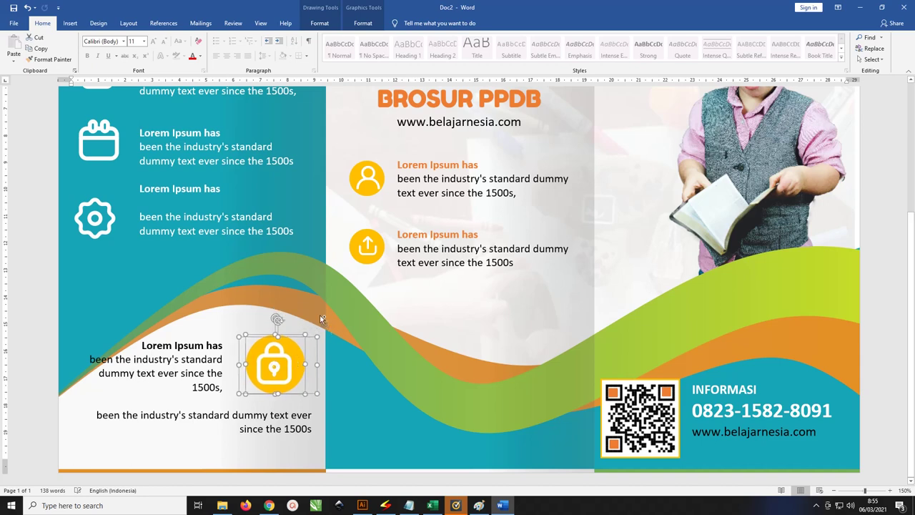
Step: Insert the Icon Sosmed picture file showing black Facebook, YouTube and Twitter icons
{"action": "scroll", "coordinate": [323, 320], "scroll_direction": "down", "scroll_amount": 2, "text": "ctrl"}
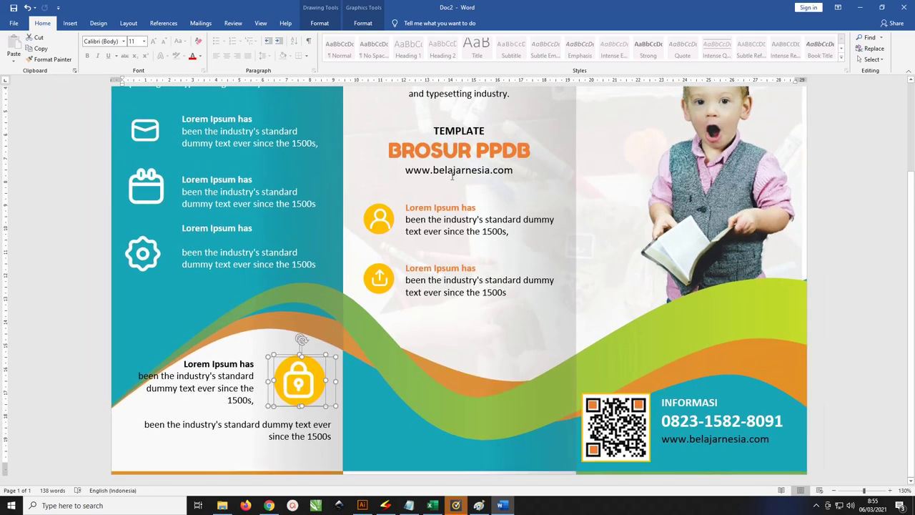
{"action": "left_click", "coordinate": [71, 23]}
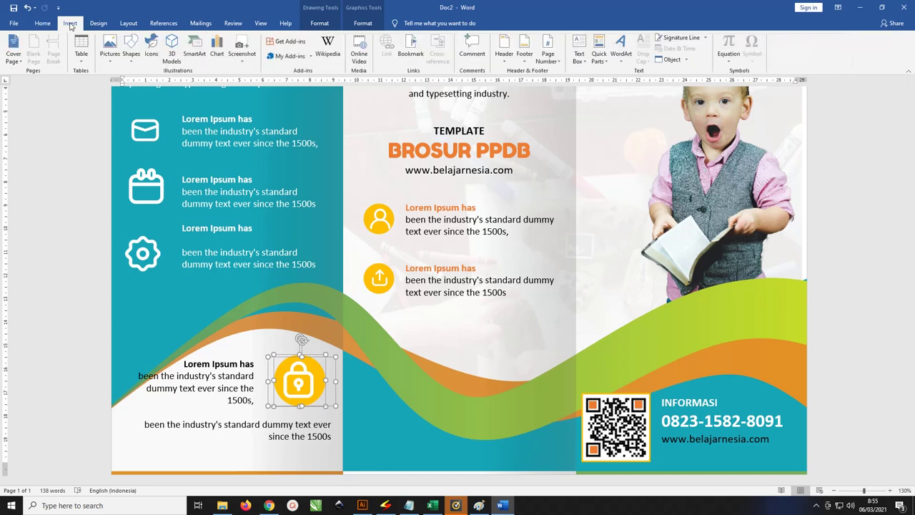
{"action": "left_click", "coordinate": [109, 53]}
{"action": "left_click", "coordinate": [124, 84]}
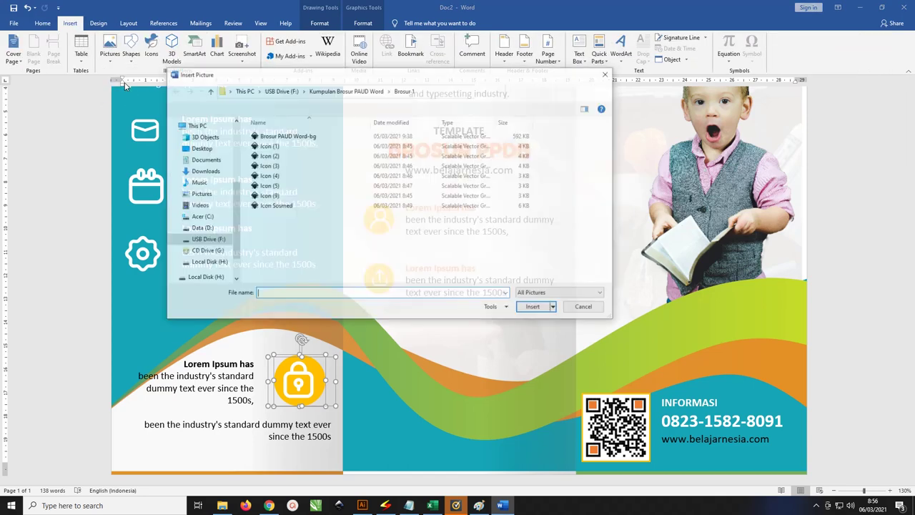
{"action": "left_click", "coordinate": [275, 205]}
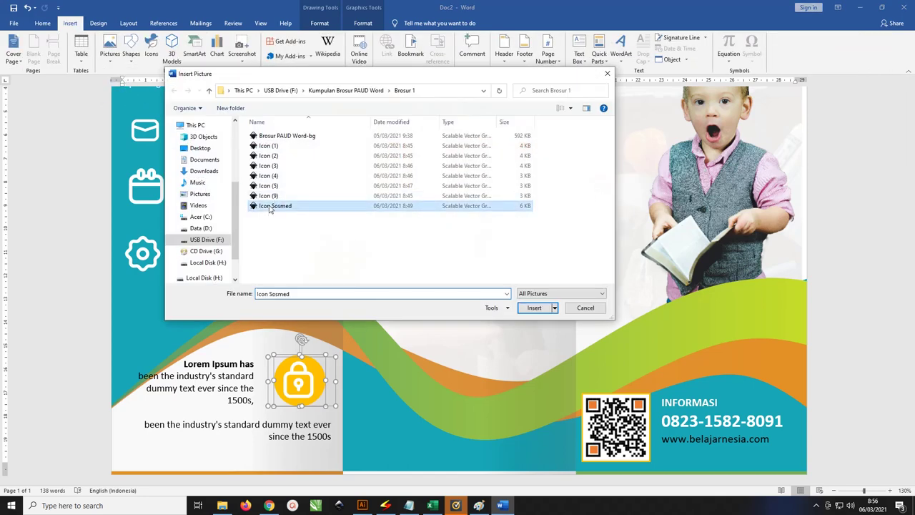
{"action": "left_click", "coordinate": [532, 308]}
{"action": "scroll", "coordinate": [477, 203], "scroll_direction": "down", "scroll_amount": 2}
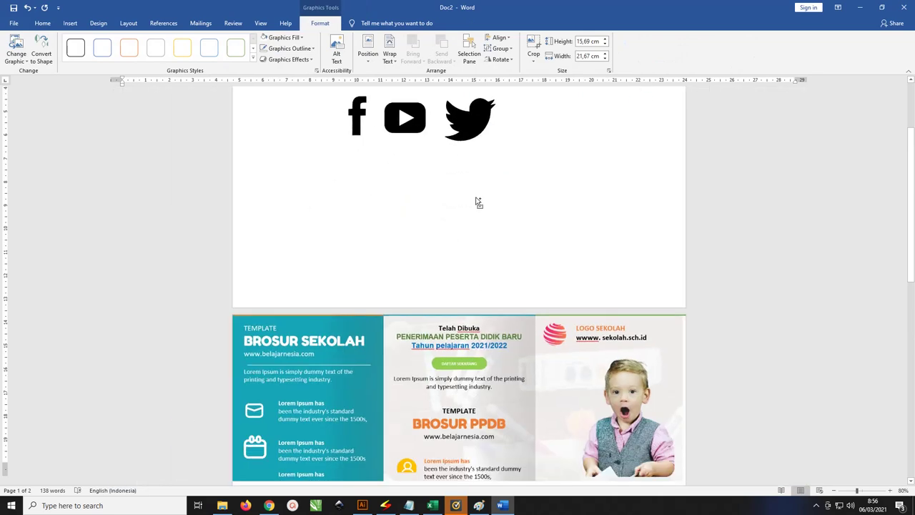
{"action": "scroll", "coordinate": [478, 203], "scroll_direction": "down", "scroll_amount": 3}
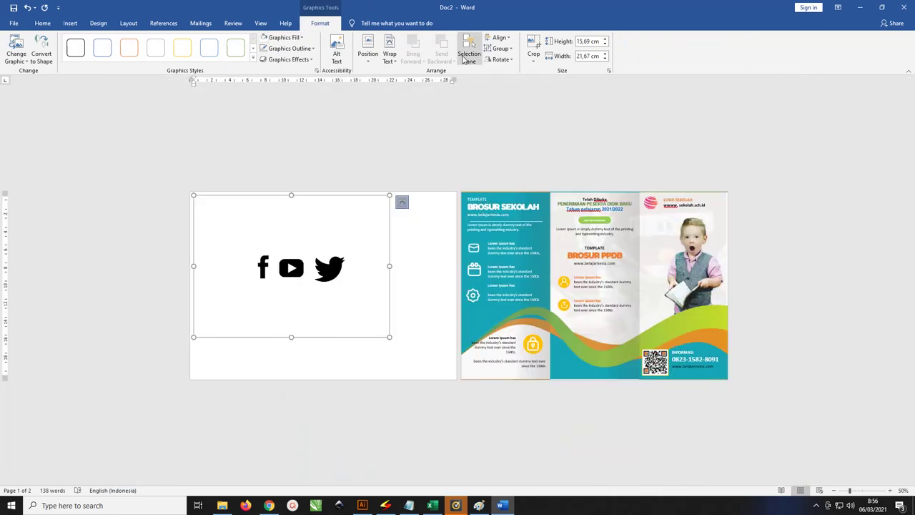
Step: Set the social icons picture to In Front of Text and move it onto the brochure
{"action": "left_click", "coordinate": [390, 55]}
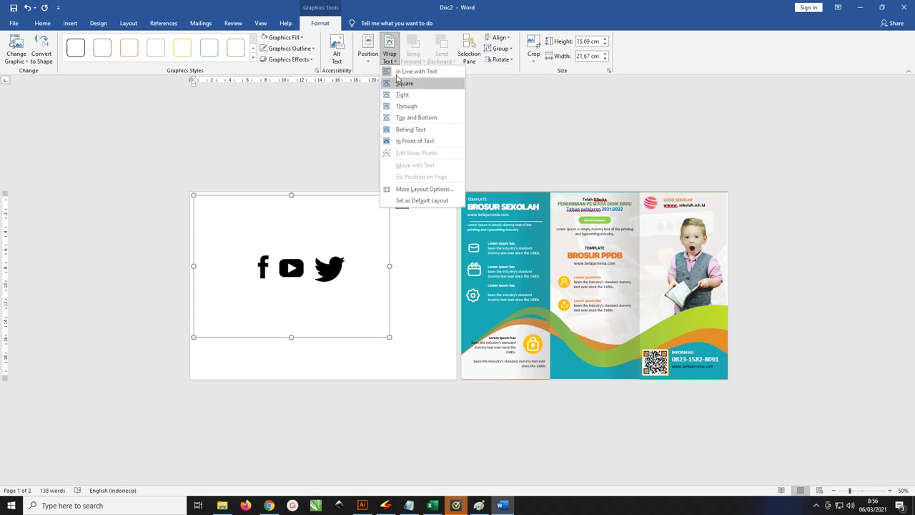
{"action": "left_click", "coordinate": [415, 141]}
{"action": "left_click_drag", "start_coordinate": [467, 276], "coordinate": [489, 325]}
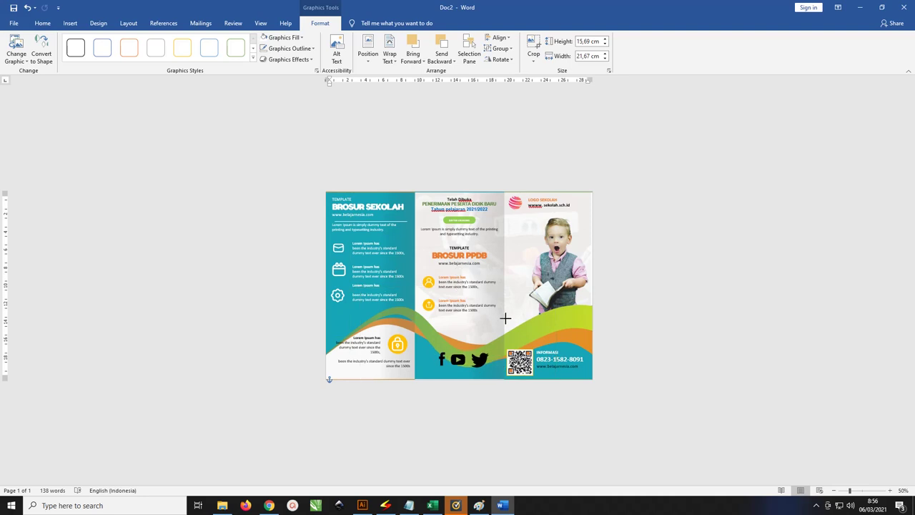
{"action": "left_click", "coordinate": [469, 370]}
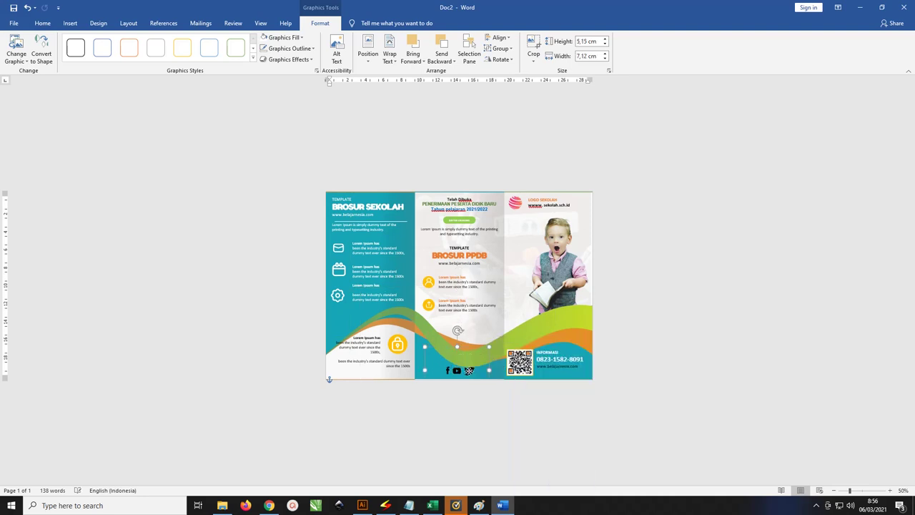
{"action": "left_click", "coordinate": [284, 38]}
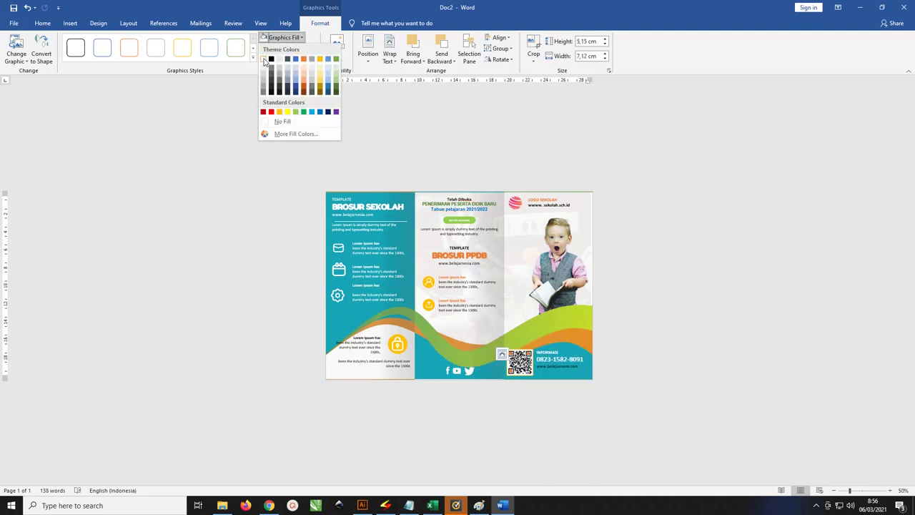
{"action": "left_click", "coordinate": [264, 59]}
Step: Shrink the icons to about 3.13 × 4.33 cm at the panel's bottom-left, then select 'belajarnesia'
{"action": "scroll", "coordinate": [529, 415], "scroll_direction": "up", "scroll_amount": 4}
{"action": "scroll", "coordinate": [529, 400], "scroll_direction": "up", "scroll_amount": 3}
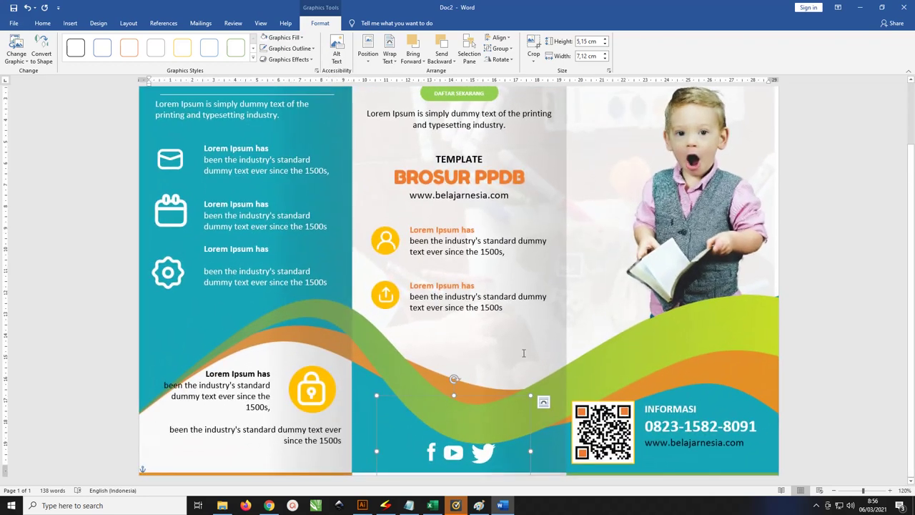
{"action": "left_click_drag", "start_coordinate": [501, 430], "coordinate": [469, 428]}
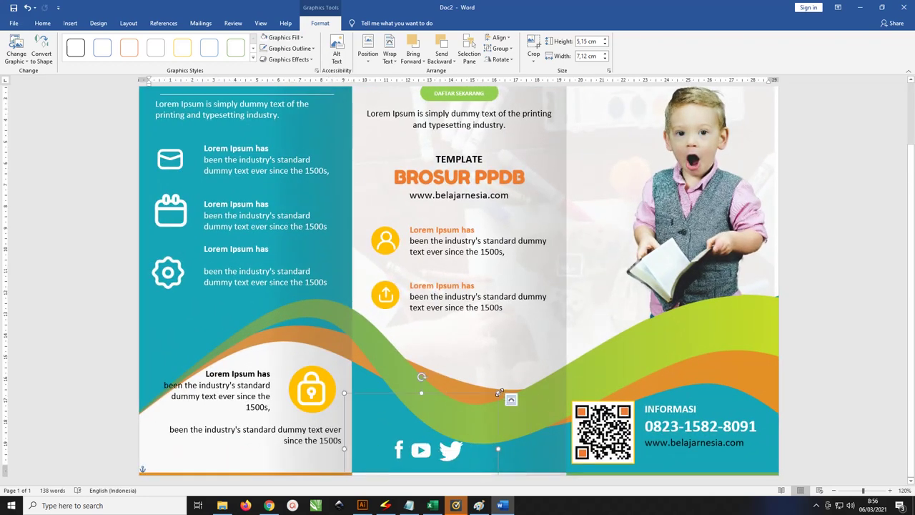
{"action": "left_click_drag", "start_coordinate": [498, 393], "coordinate": [468, 414]}
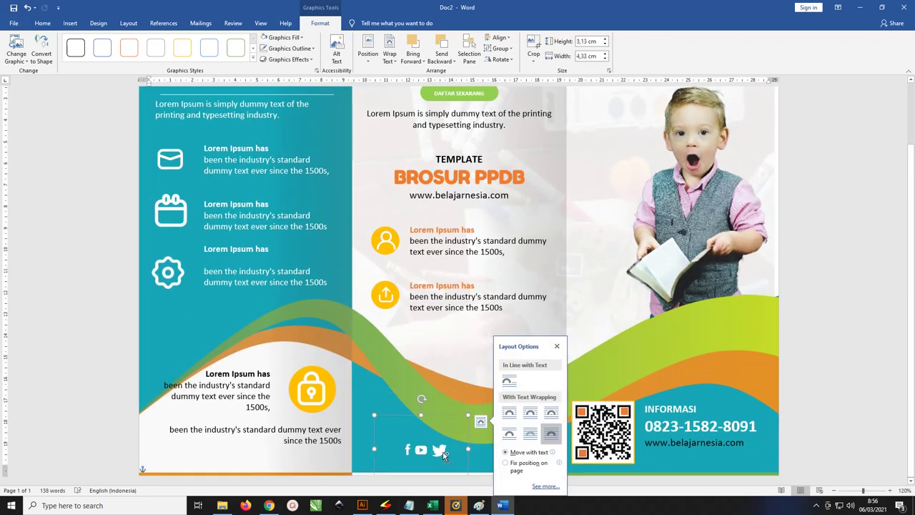
{"action": "left_click_drag", "start_coordinate": [443, 455], "coordinate": [429, 459]}
{"action": "left_click", "coordinate": [686, 443]}
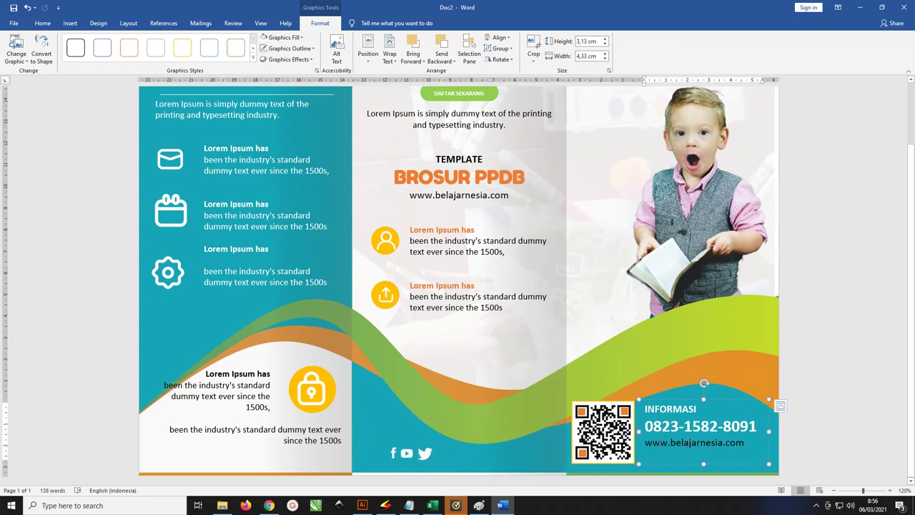
{"action": "double_click", "coordinate": [673, 442]}
{"action": "key", "text": "ctrl+c"}
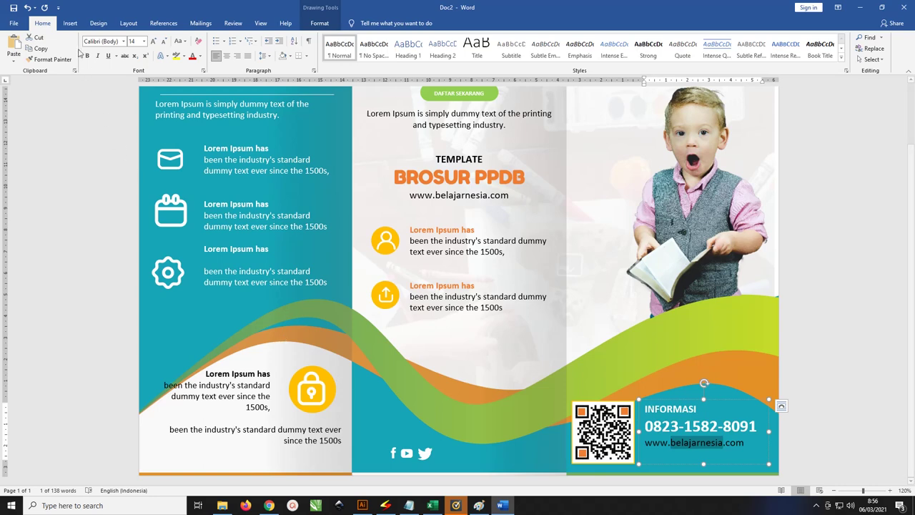
Step: Draw a text box beside the social icons and paste 'belajarnesia' into it
{"action": "left_click", "coordinate": [70, 23]}
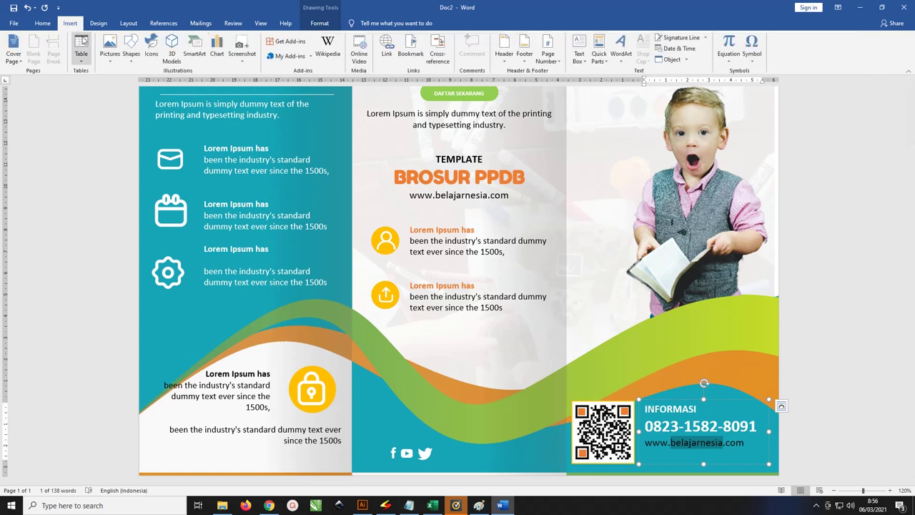
{"action": "left_click", "coordinate": [131, 53]}
{"action": "left_click", "coordinate": [129, 85]}
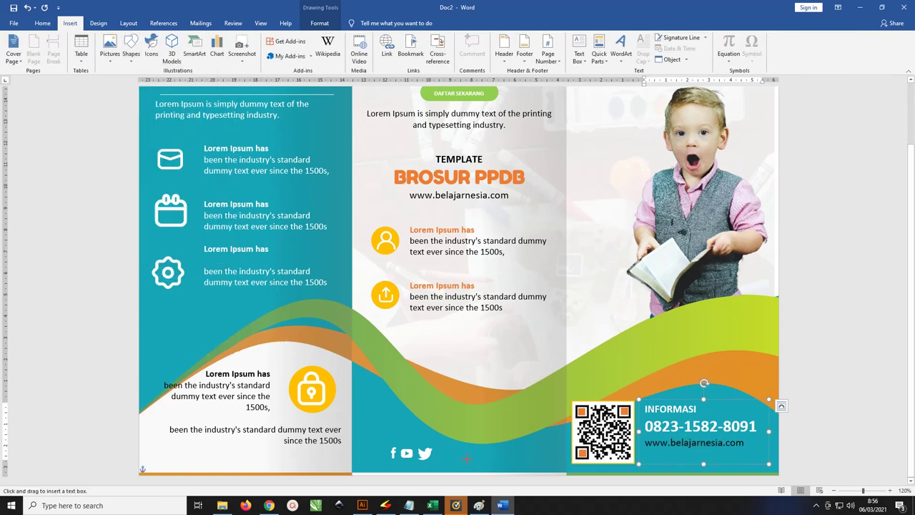
{"action": "left_click_drag", "start_coordinate": [445, 443], "coordinate": [536, 464]}
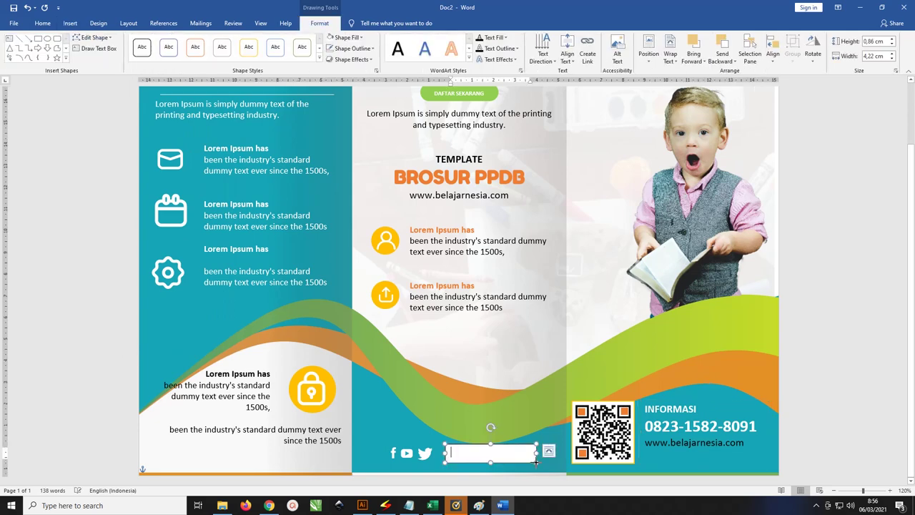
{"action": "key", "text": "ctrl+v"}
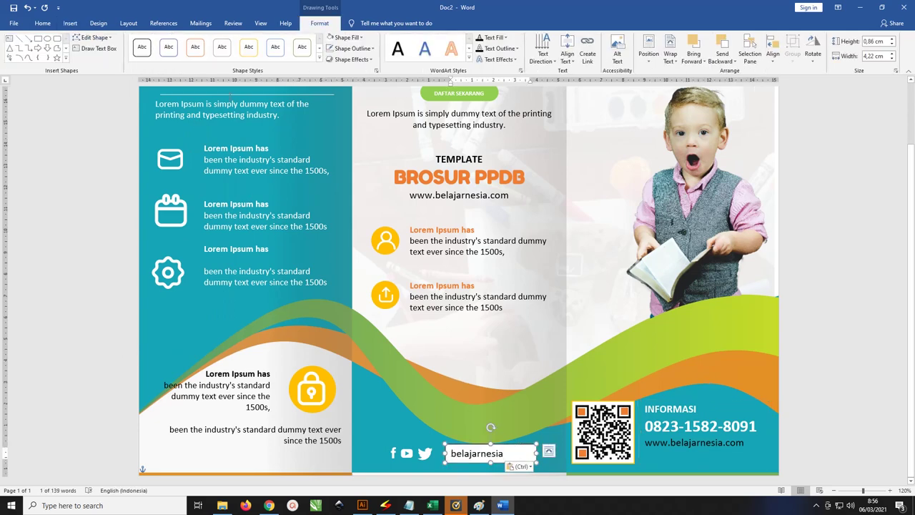
Step: Give the text box no fill and no outline, make the text white, and nudge it left
{"action": "left_click", "coordinate": [348, 38]}
{"action": "left_click", "coordinate": [355, 123]}
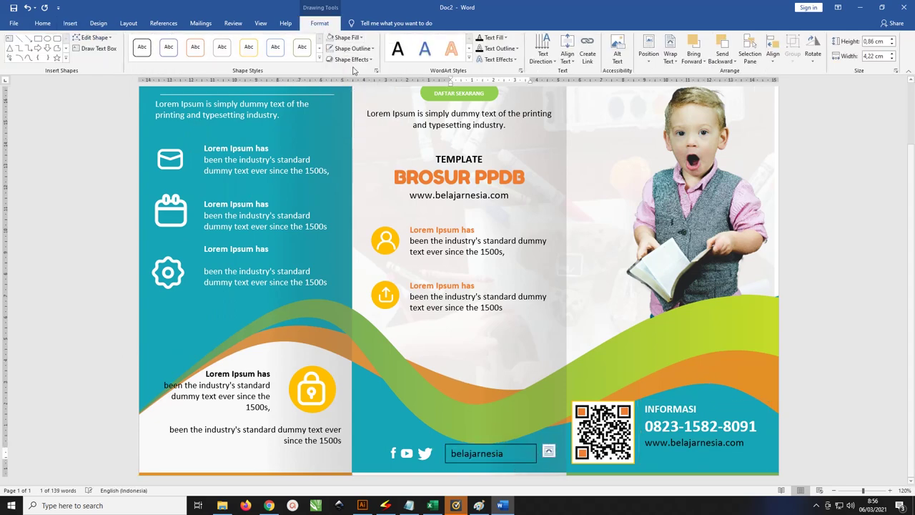
{"action": "left_click", "coordinate": [353, 48]}
{"action": "left_click", "coordinate": [360, 135]}
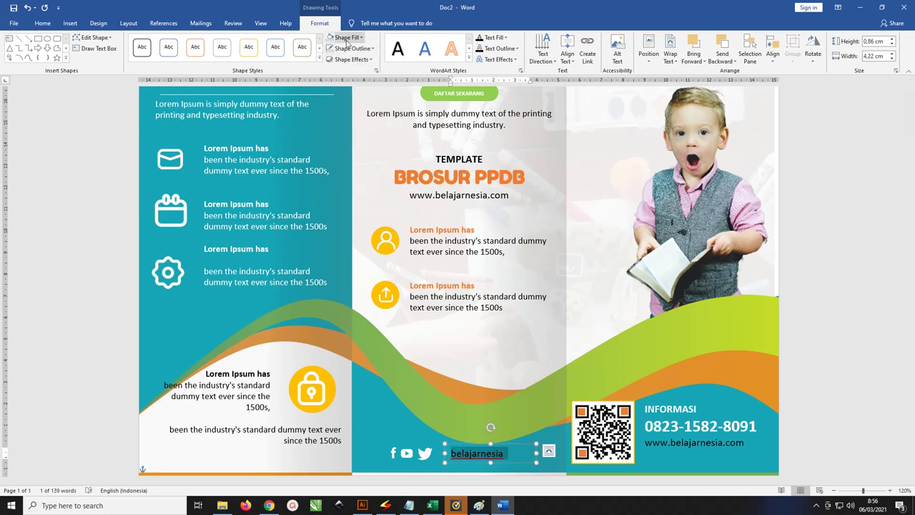
{"action": "left_click", "coordinate": [42, 23]}
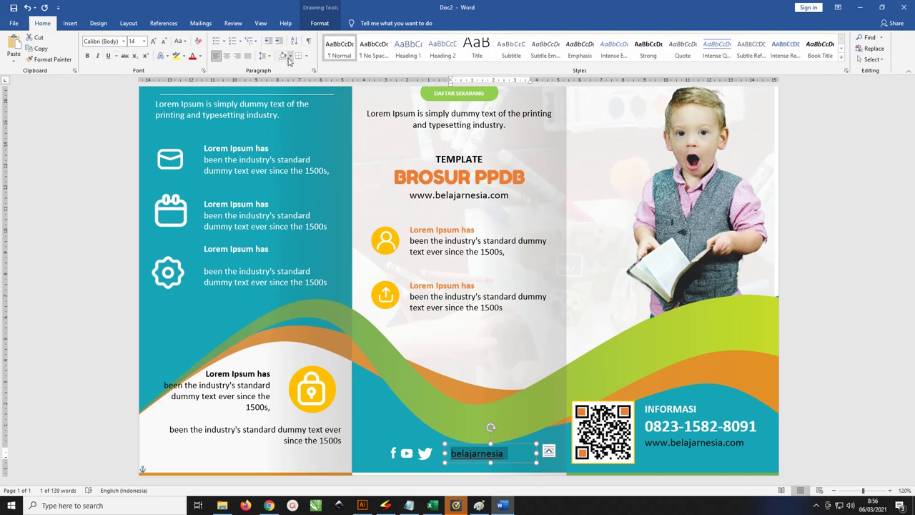
{"action": "left_click", "coordinate": [200, 56]}
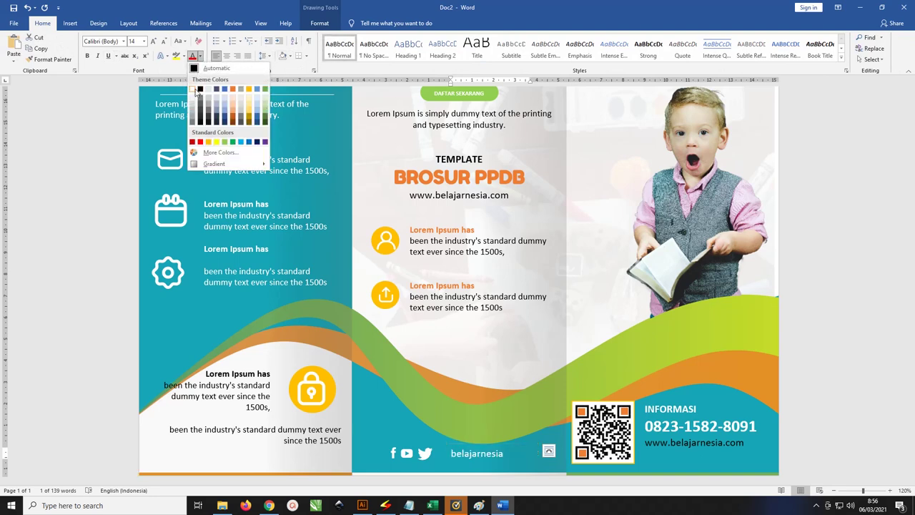
{"action": "left_click", "coordinate": [194, 92]}
{"action": "left_click_drag", "start_coordinate": [468, 445], "coordinate": [457, 444]}
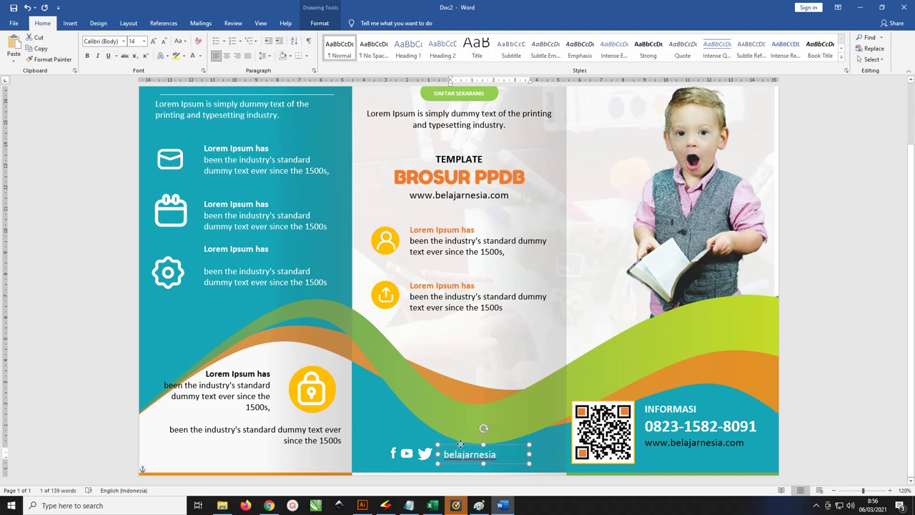
{"action": "scroll", "coordinate": [474, 341], "scroll_direction": "down", "scroll_amount": 2, "text": "ctrl"}
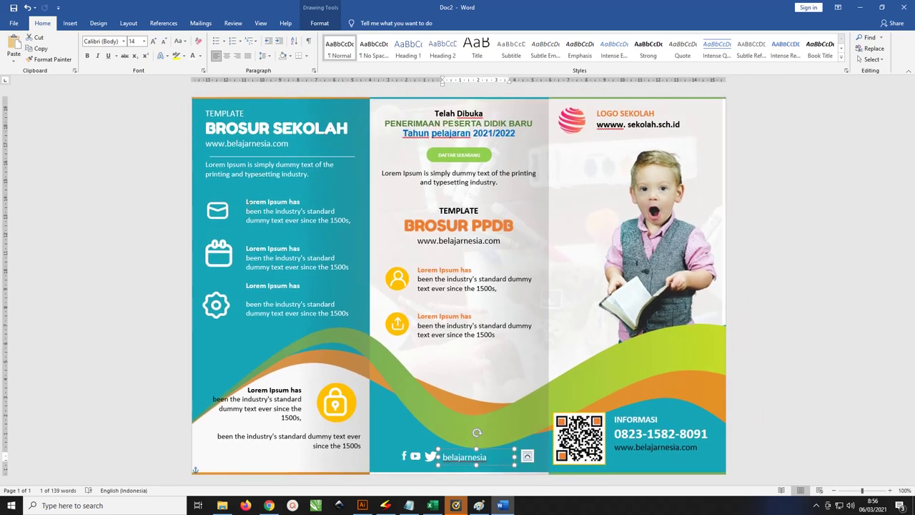
Step: Set the first feature description's line spacing to Exactly 10 pt
{"action": "left_click", "coordinate": [246, 207]}
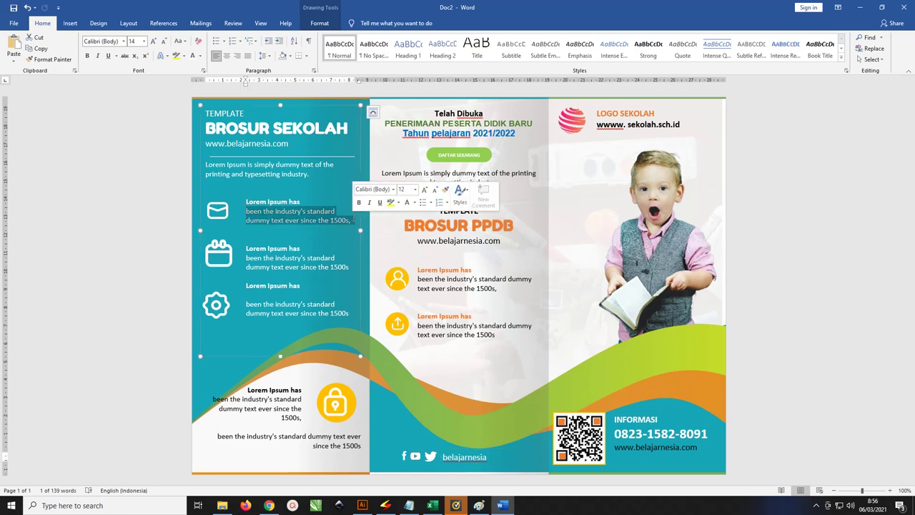
{"action": "left_click", "coordinate": [249, 217]}
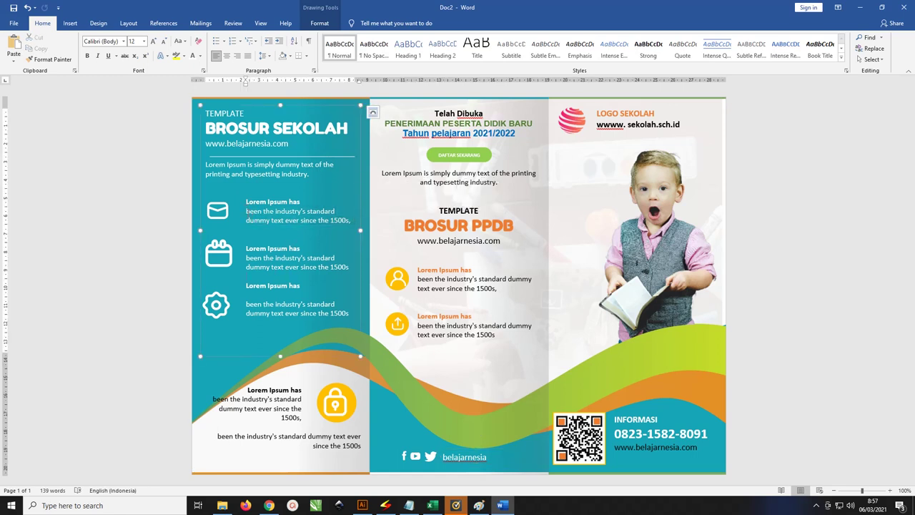
{"action": "left_click_drag", "start_coordinate": [246, 211], "coordinate": [345, 220]}
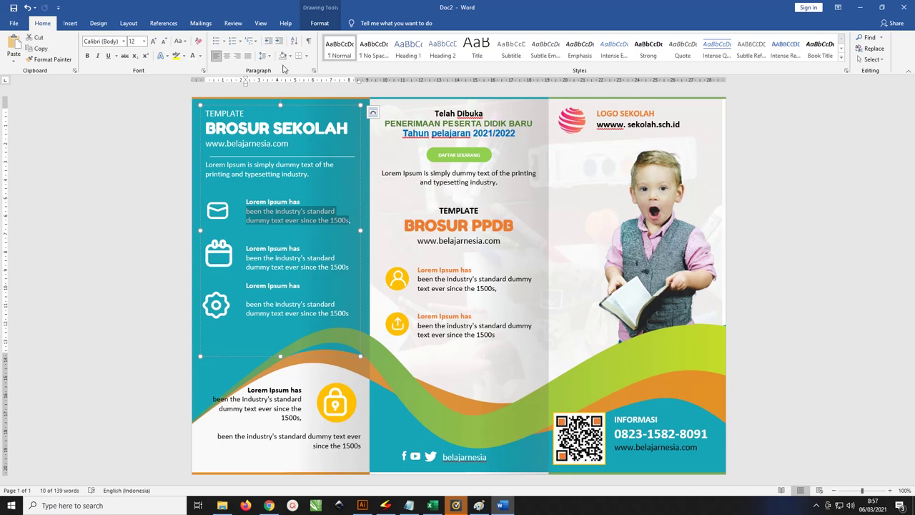
{"action": "left_click", "coordinate": [264, 55]}
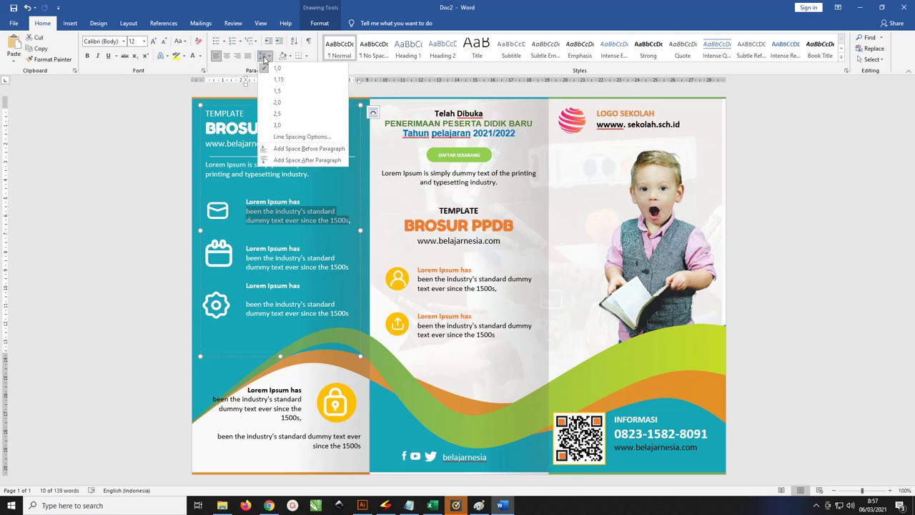
{"action": "left_click", "coordinate": [291, 138]}
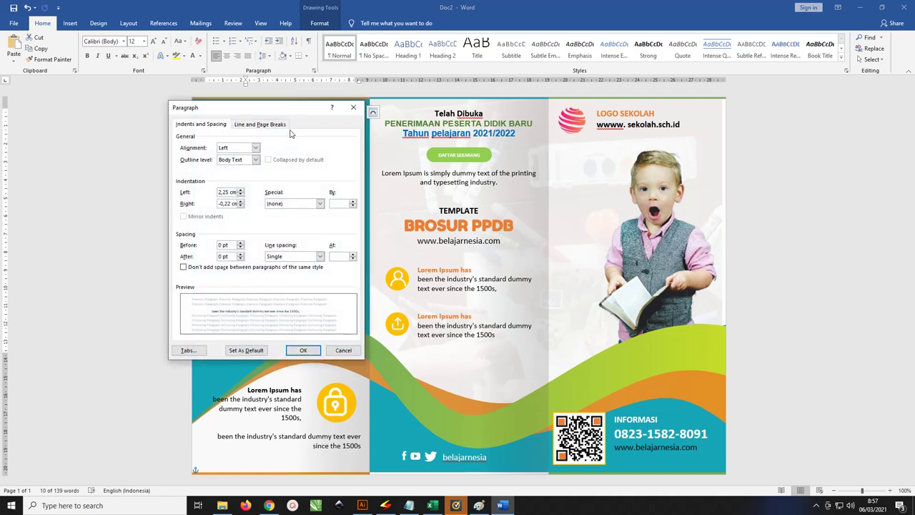
{"action": "left_click_drag", "start_coordinate": [285, 100], "coordinate": [683, 100]}
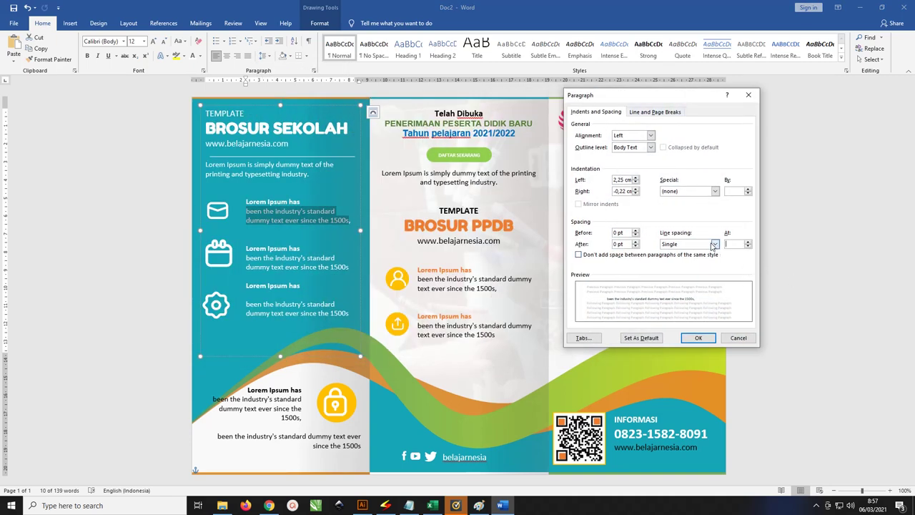
{"action": "left_click", "coordinate": [715, 244]}
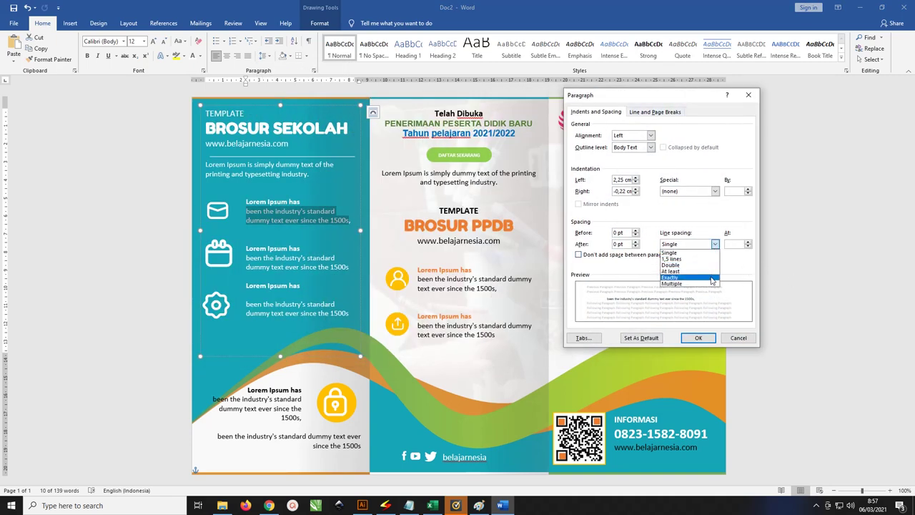
{"action": "left_click", "coordinate": [708, 277]}
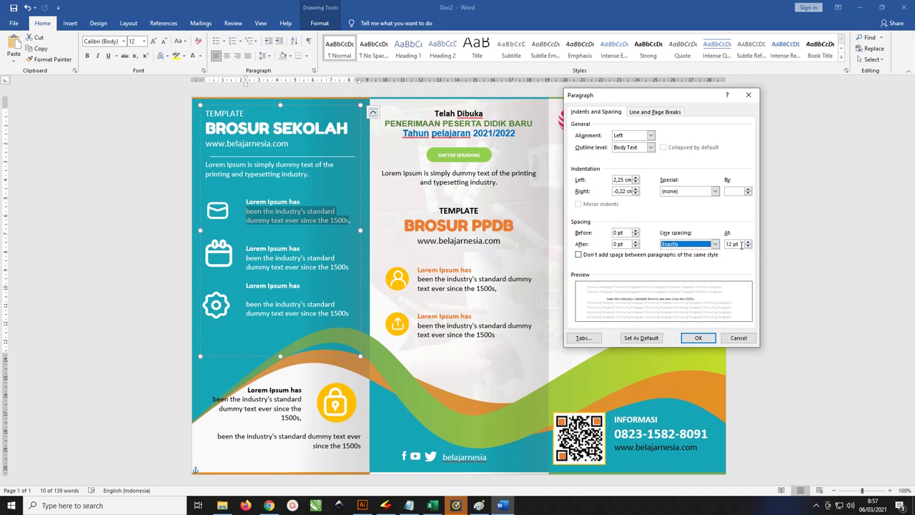
{"action": "left_click", "coordinate": [699, 337]}
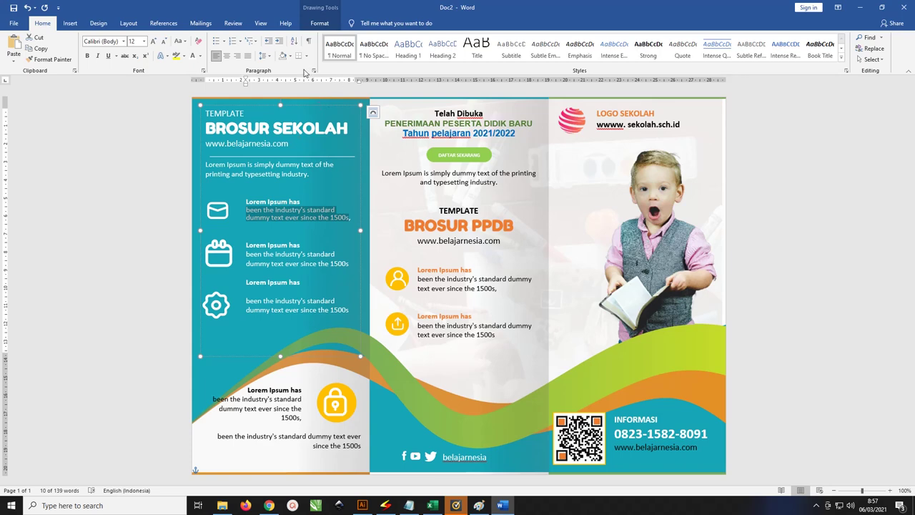
{"action": "left_click", "coordinate": [265, 56]}
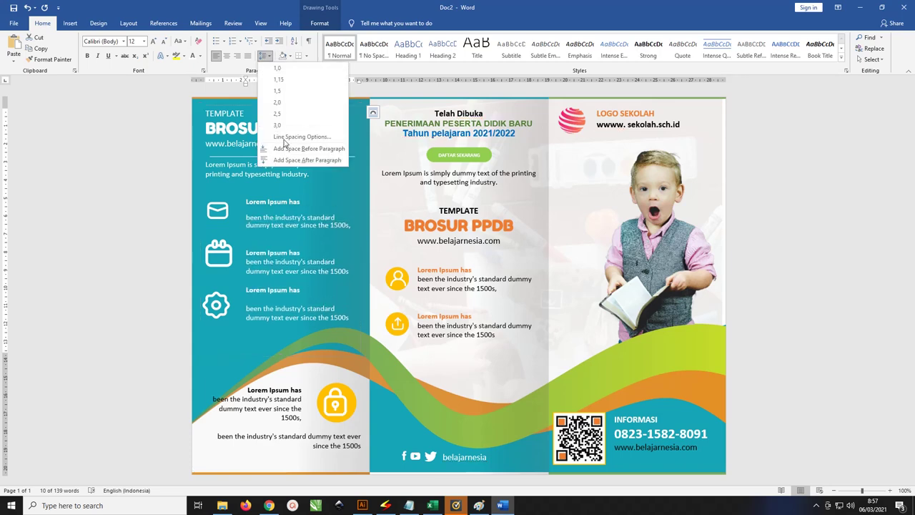
{"action": "left_click", "coordinate": [300, 136]}
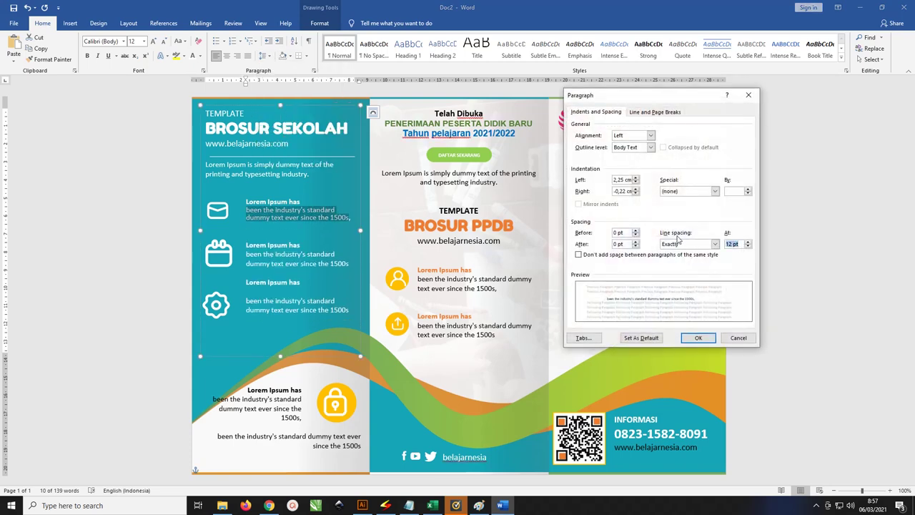
{"action": "type", "text": "10"}
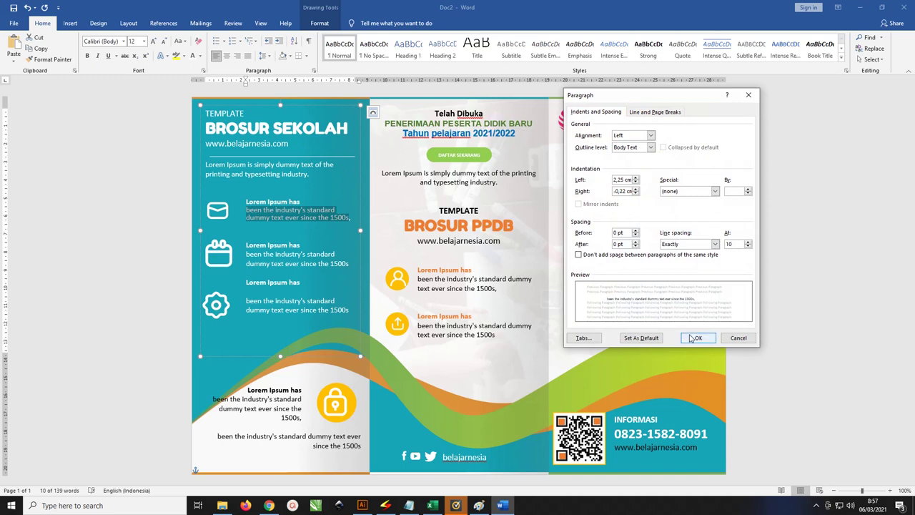
{"action": "left_click", "coordinate": [694, 337]}
{"action": "left_click", "coordinate": [317, 222]}
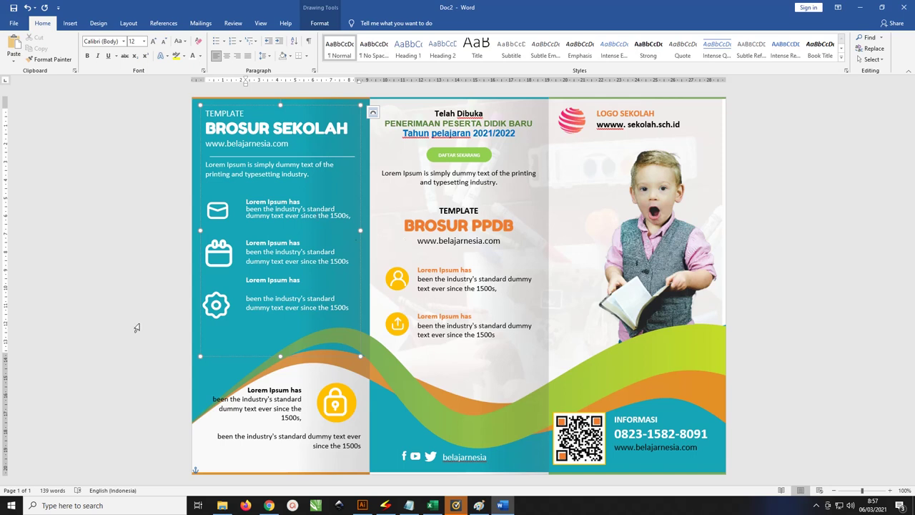
Step: Remove the blank line under the third Lorem Ipsum heading and realign it beside the gear icon
{"action": "left_click", "coordinate": [271, 288]}
{"action": "key", "text": "Delete"}
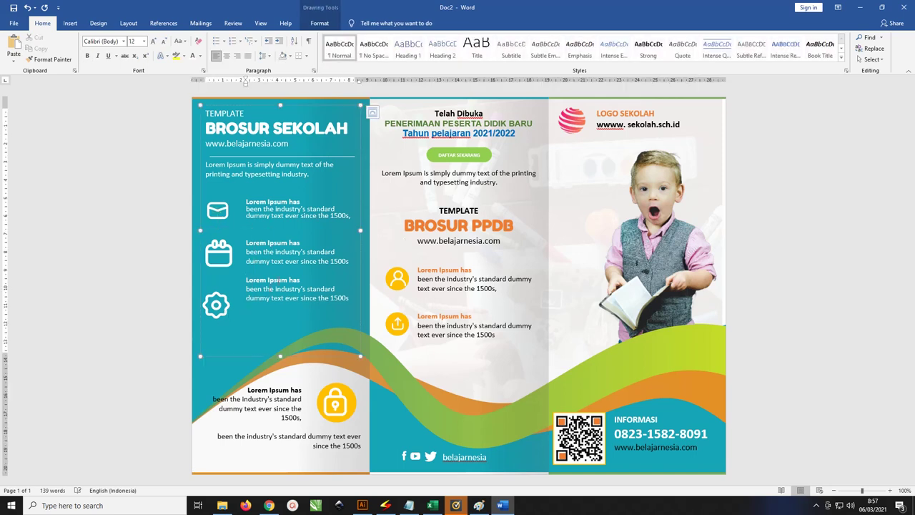
{"action": "left_click", "coordinate": [277, 280]}
{"action": "key", "text": "Return"}
{"action": "key", "text": "Return"}
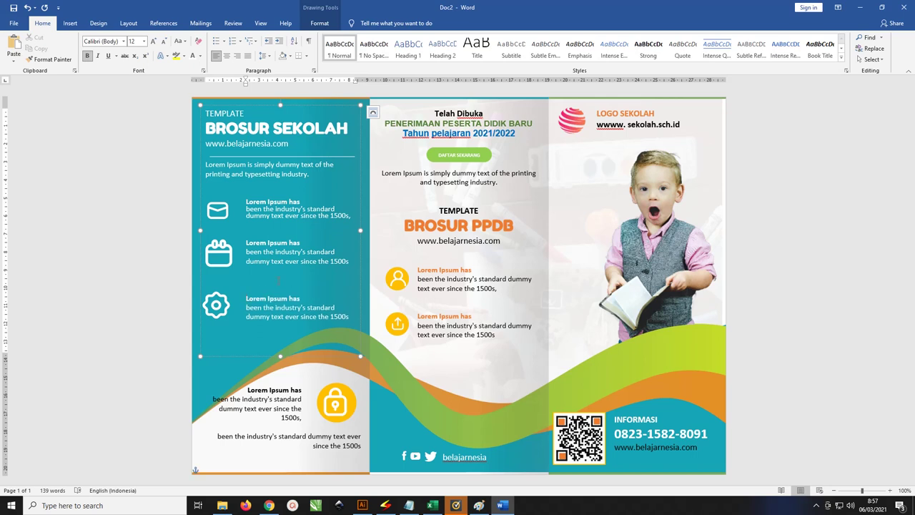